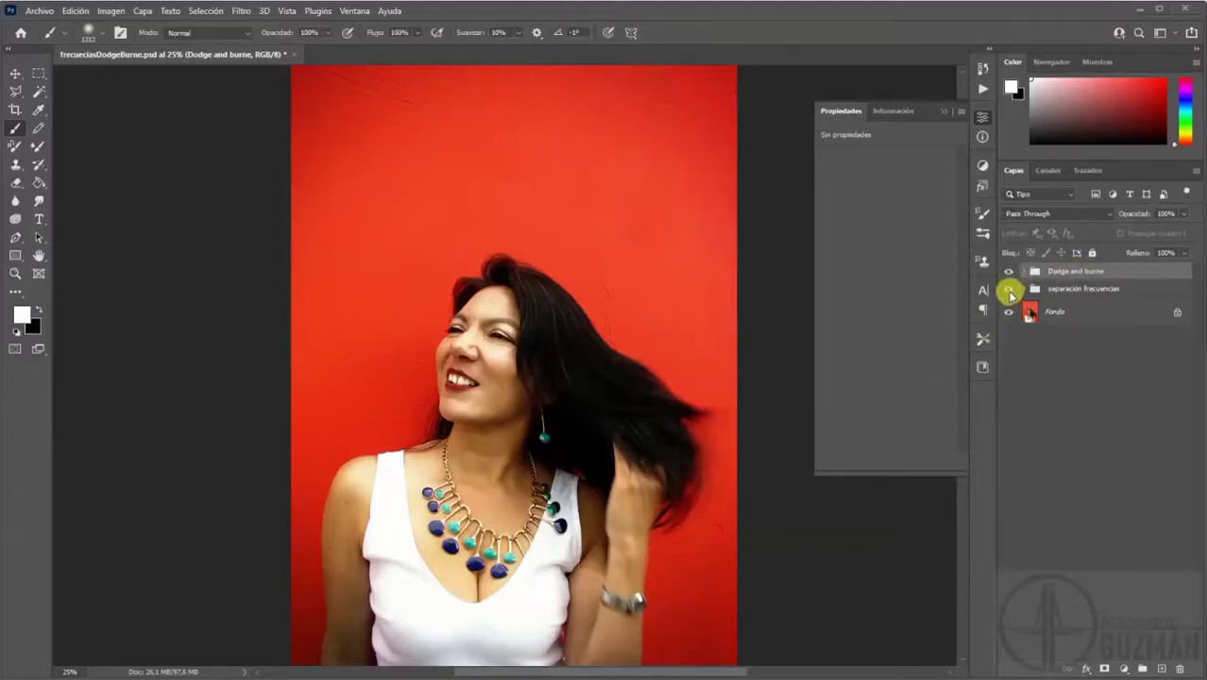
Hide the Dodge and burne and separación frecuencias groups and examine the woman's face on the original Fondo layer.
left_click(1008, 289)
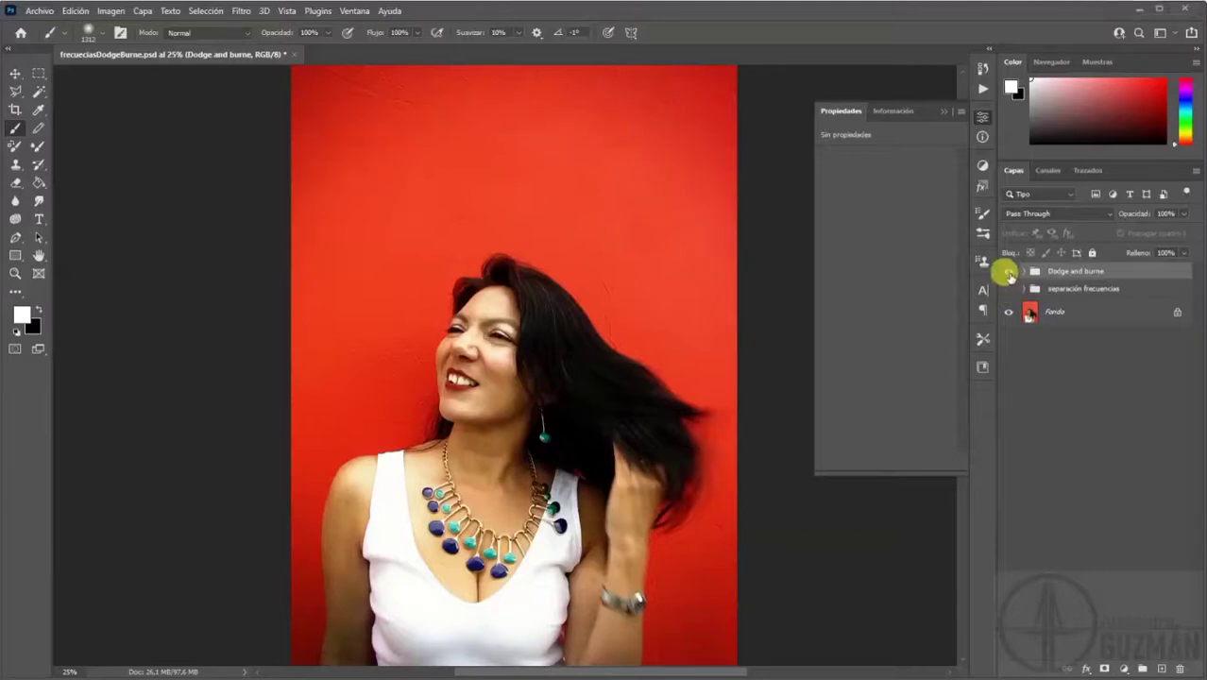
left_click(1008, 272)
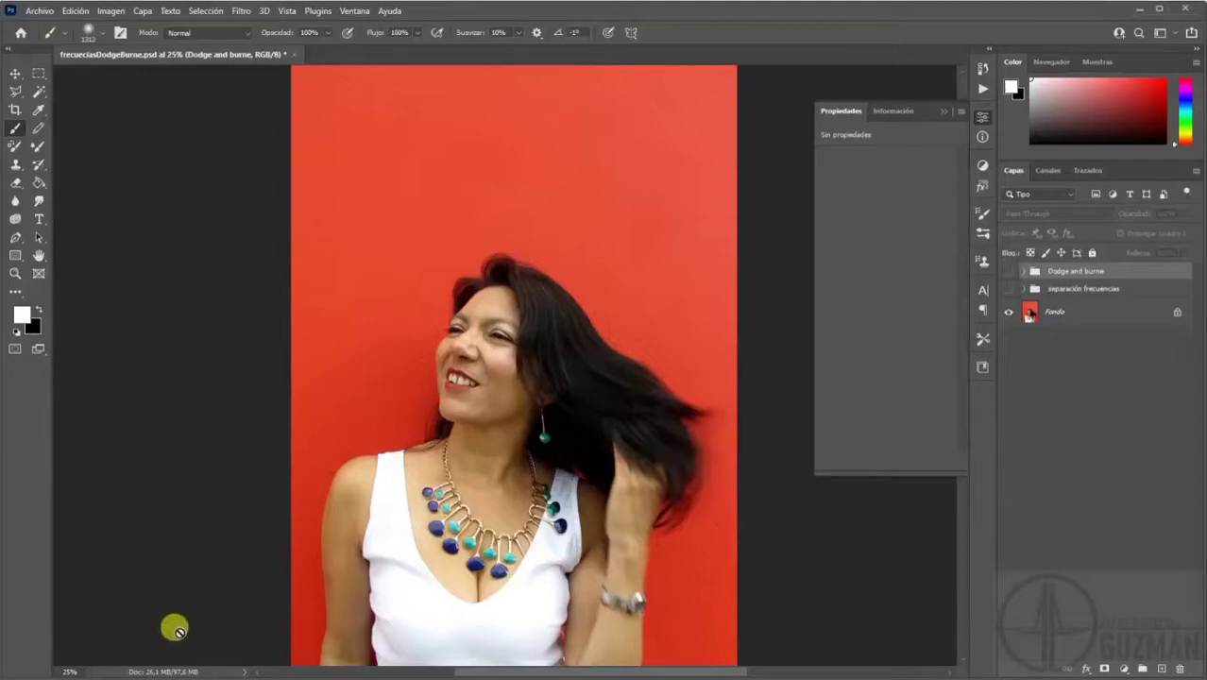
left_click(15, 273)
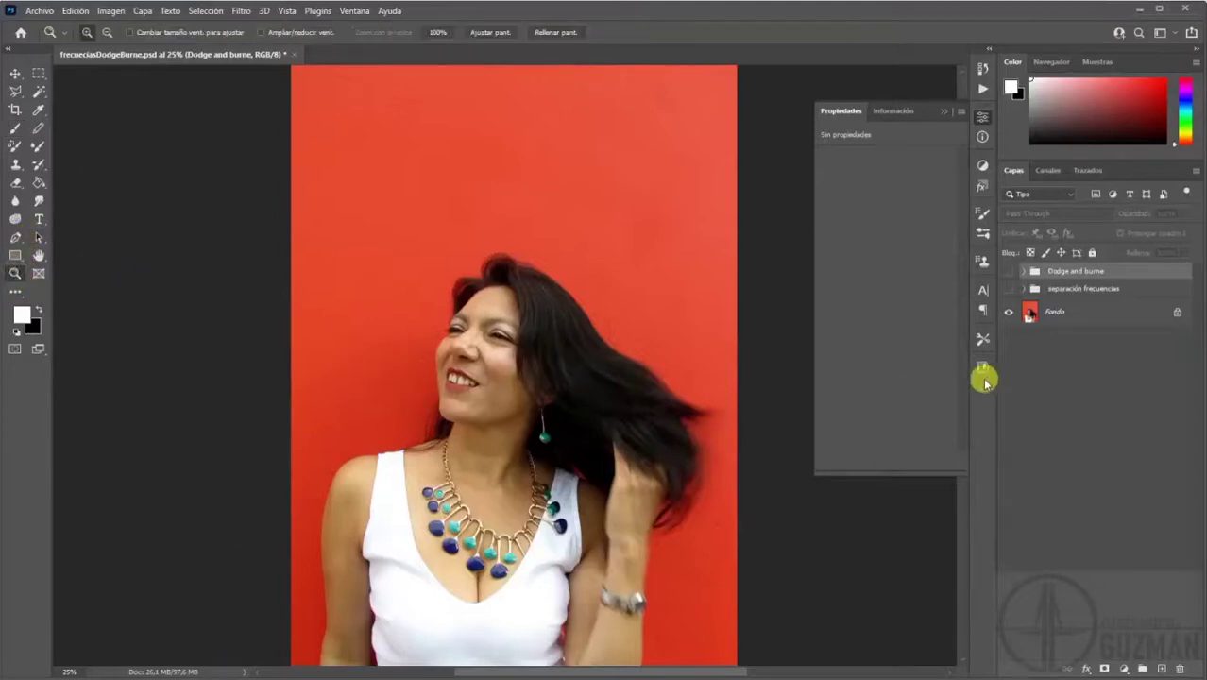
left_click(1063, 318)
left_click_drag(480, 381, 670, 549)
left_click_drag(314, 253, 477, 439)
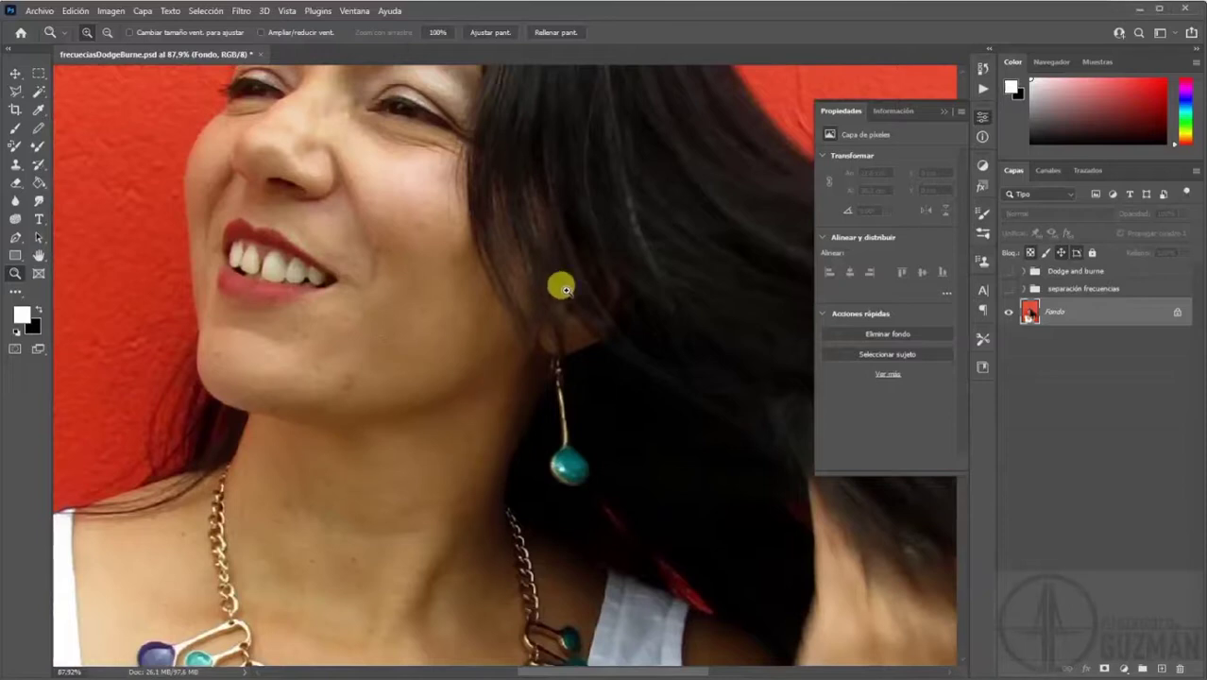
left_click_drag(568, 232, 549, 382)
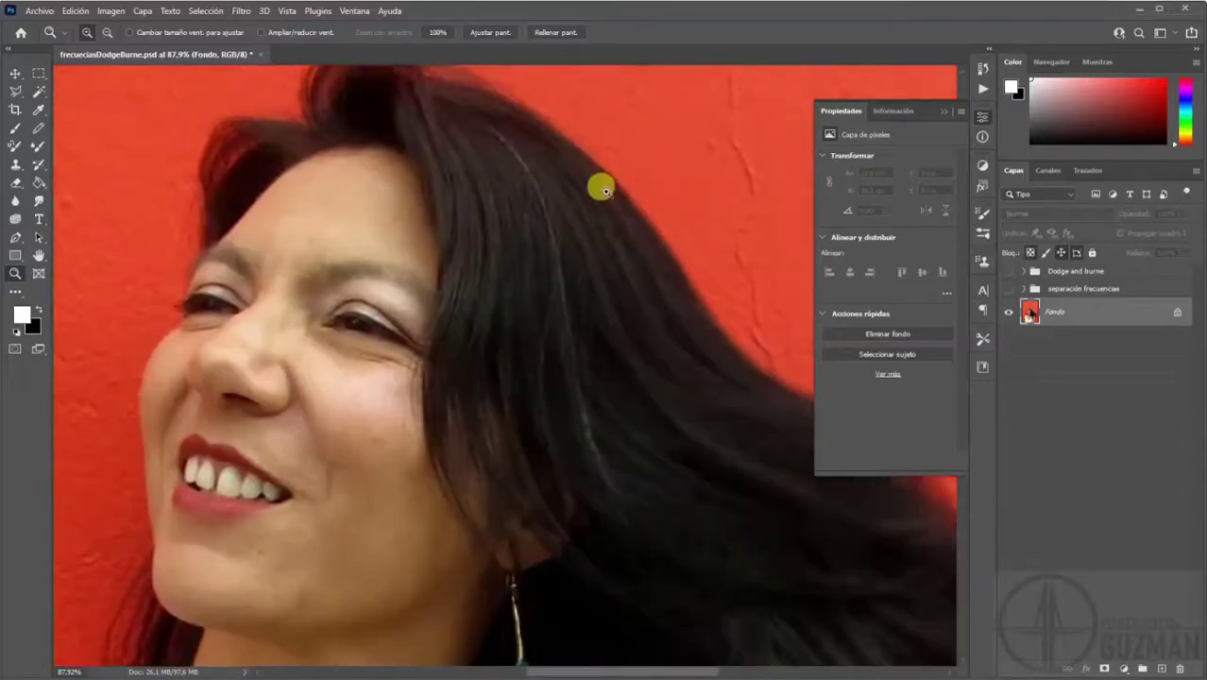
left_click_drag(512, 251, 529, 284)
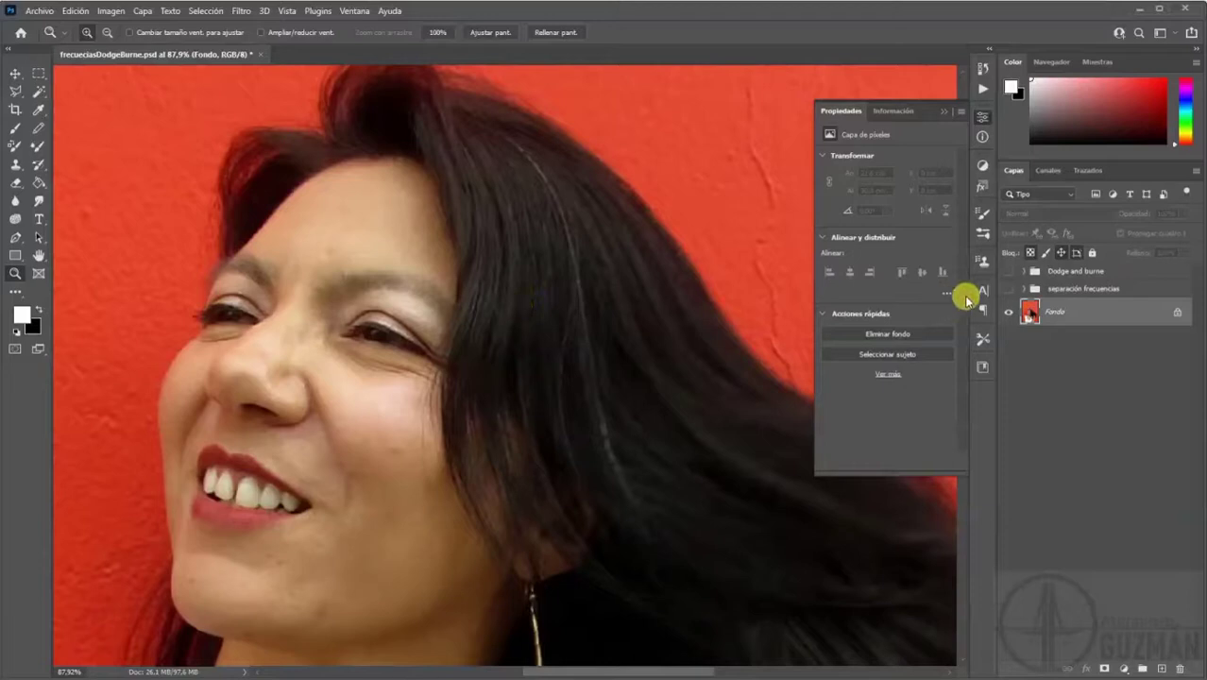
Expand the separación frecuencias and Dodge and burne groups and examine the layers and adjustments they contain.
left_click(1018, 290)
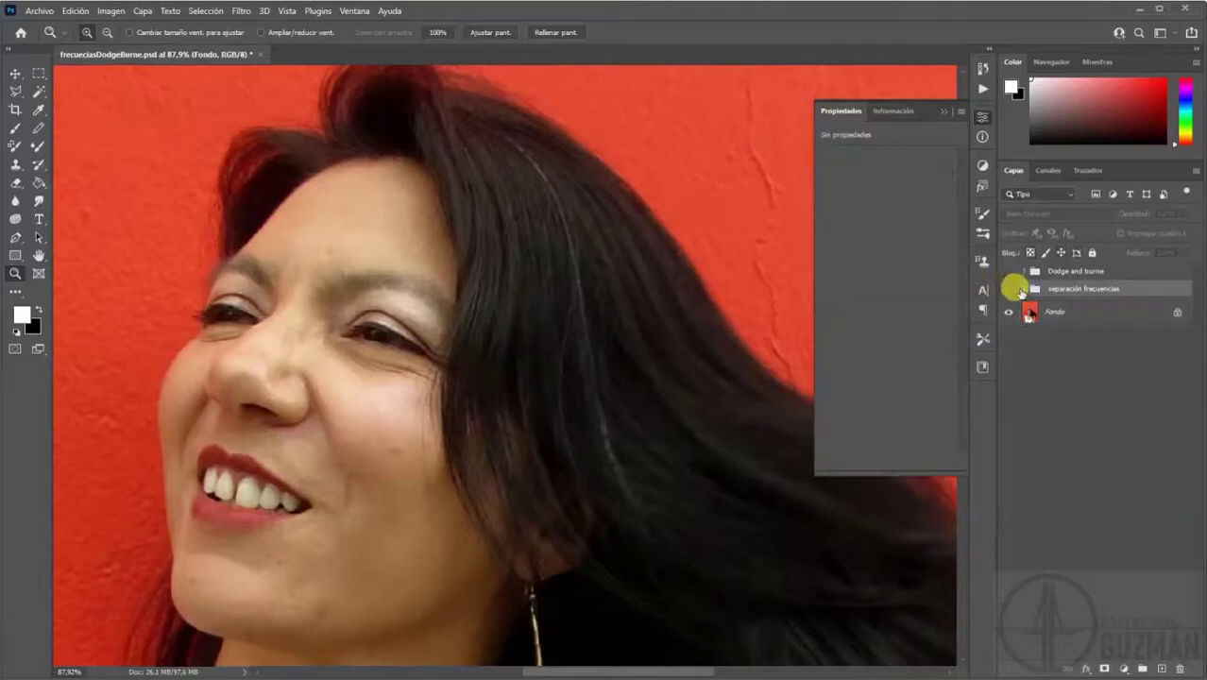
left_click(1023, 289)
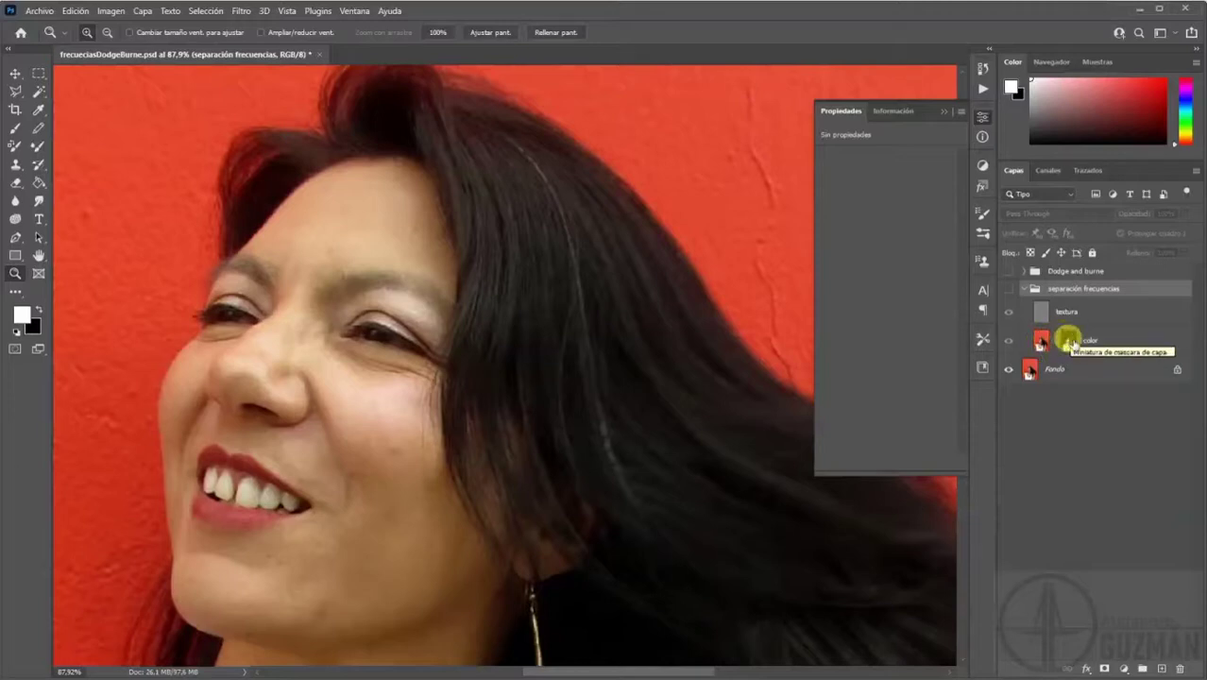
left_click(1026, 272)
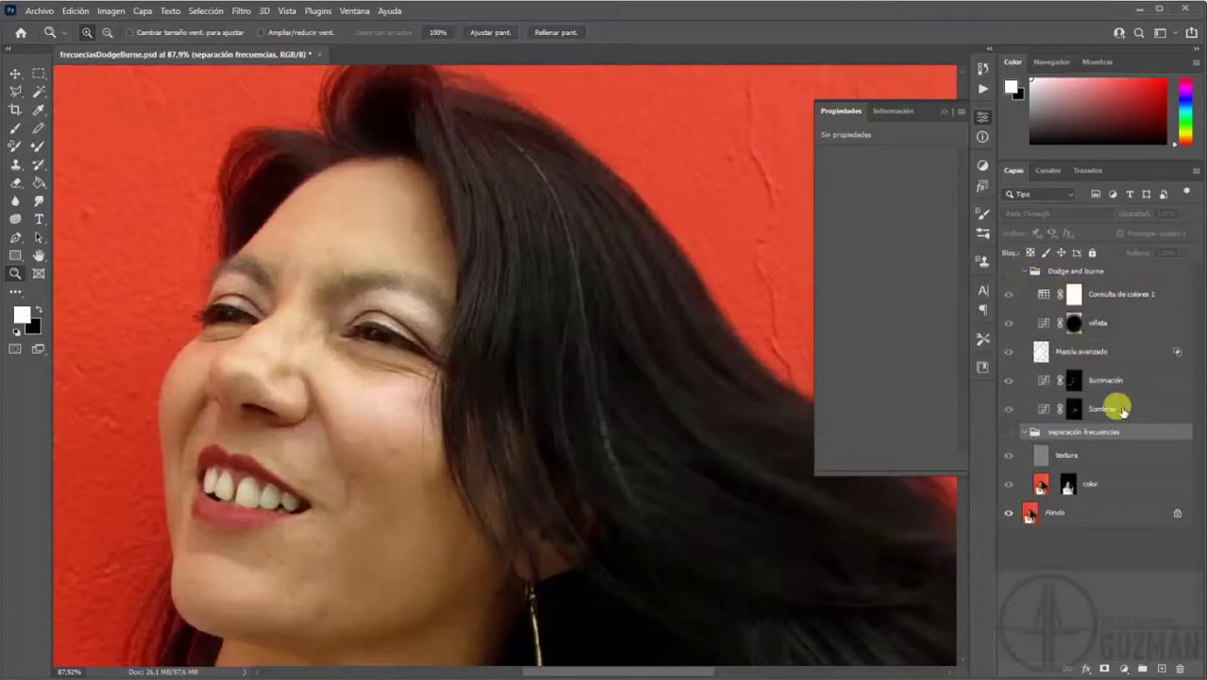
left_click(1124, 382)
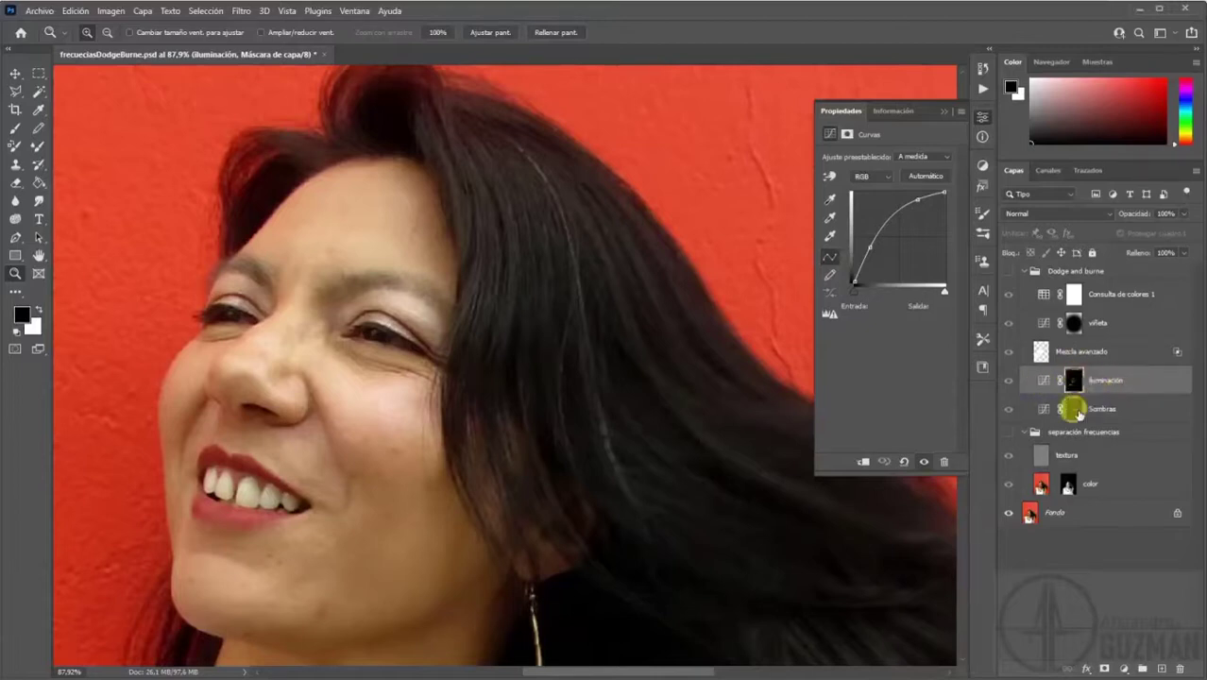
left_click(1075, 351)
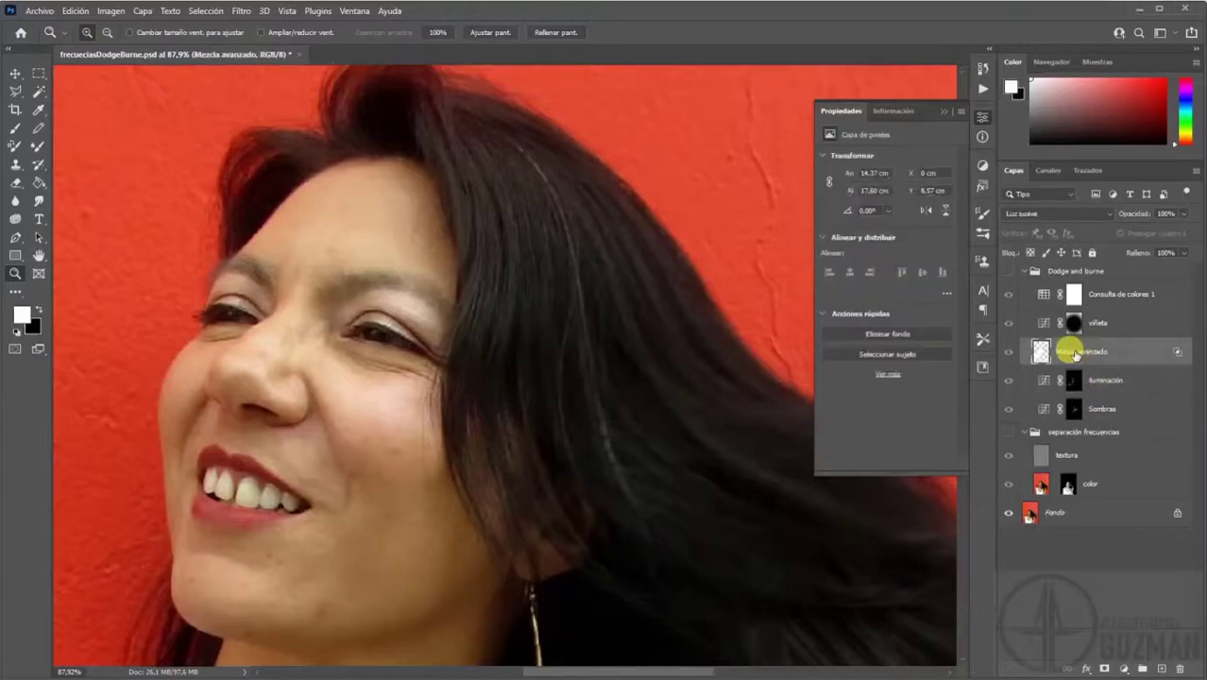
left_click(1075, 325)
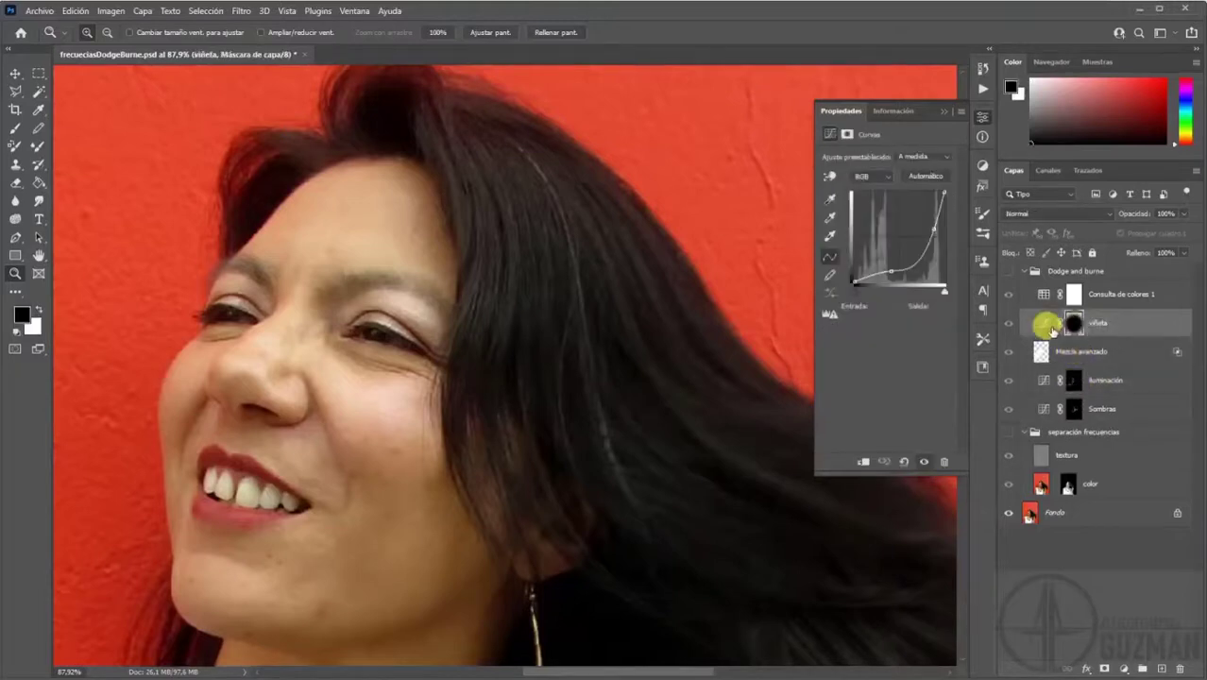
left_click(1105, 293)
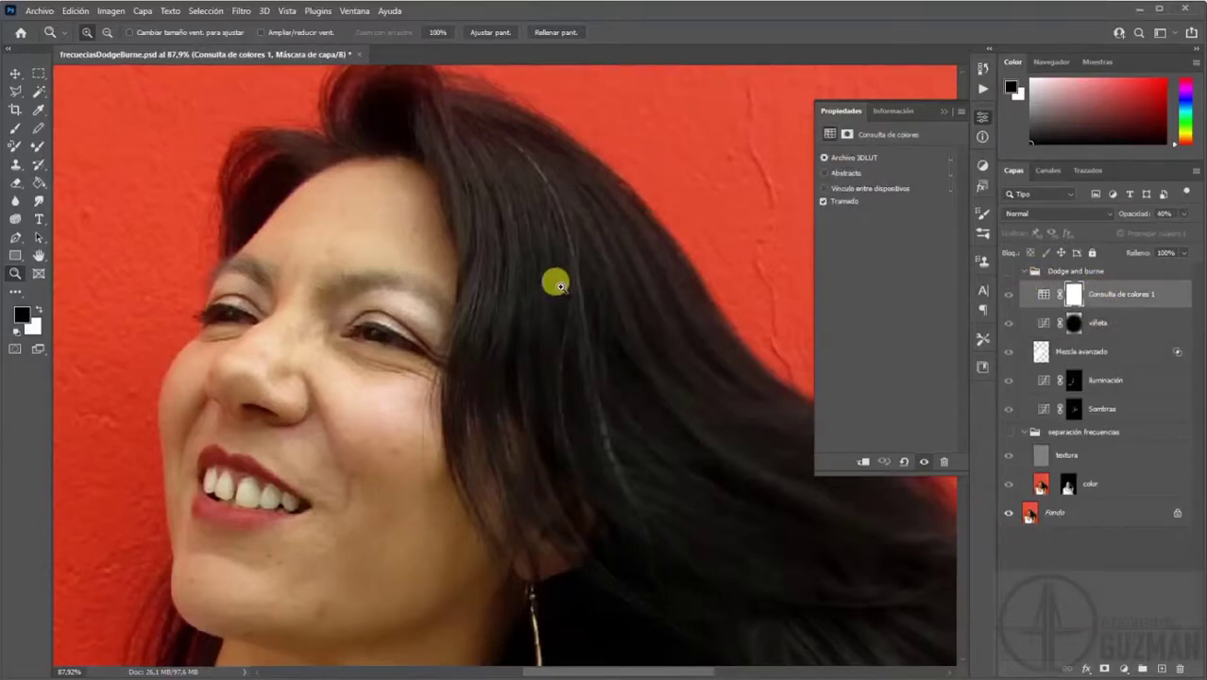
left_click(597, 278, "alt")
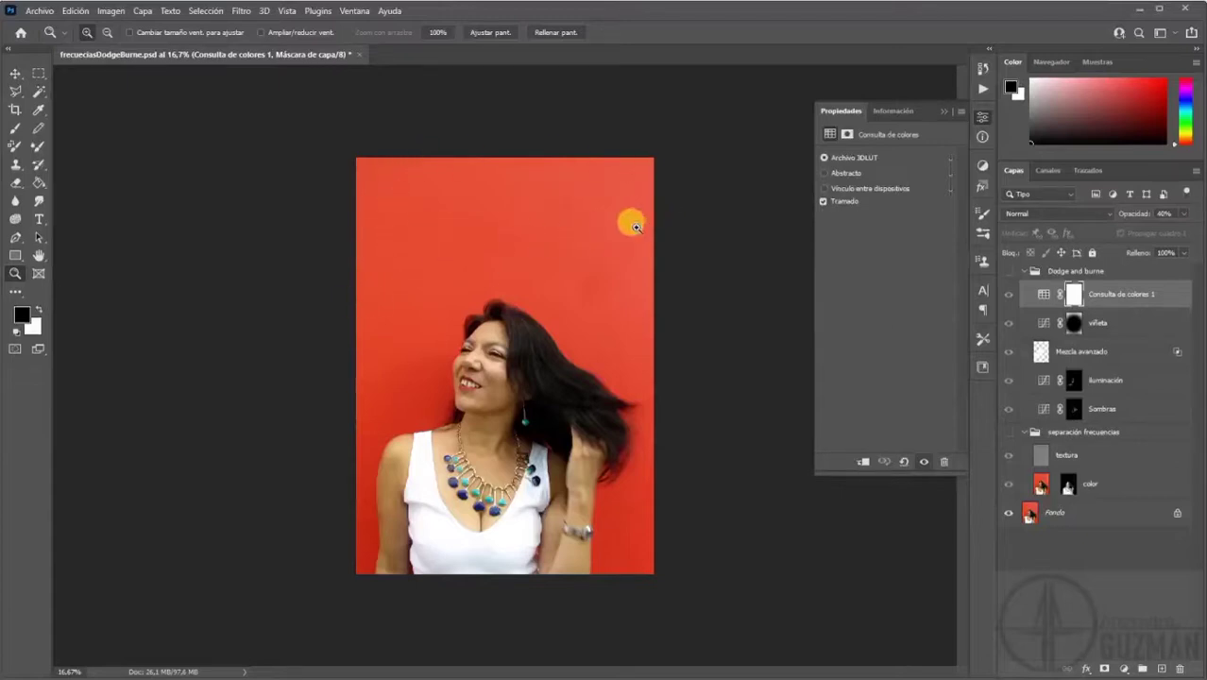
Create a new A4 RGB document, 210 x 297 mm at 300 pixels/inch, with a white background.
left_click(43, 18)
left_click(46, 30)
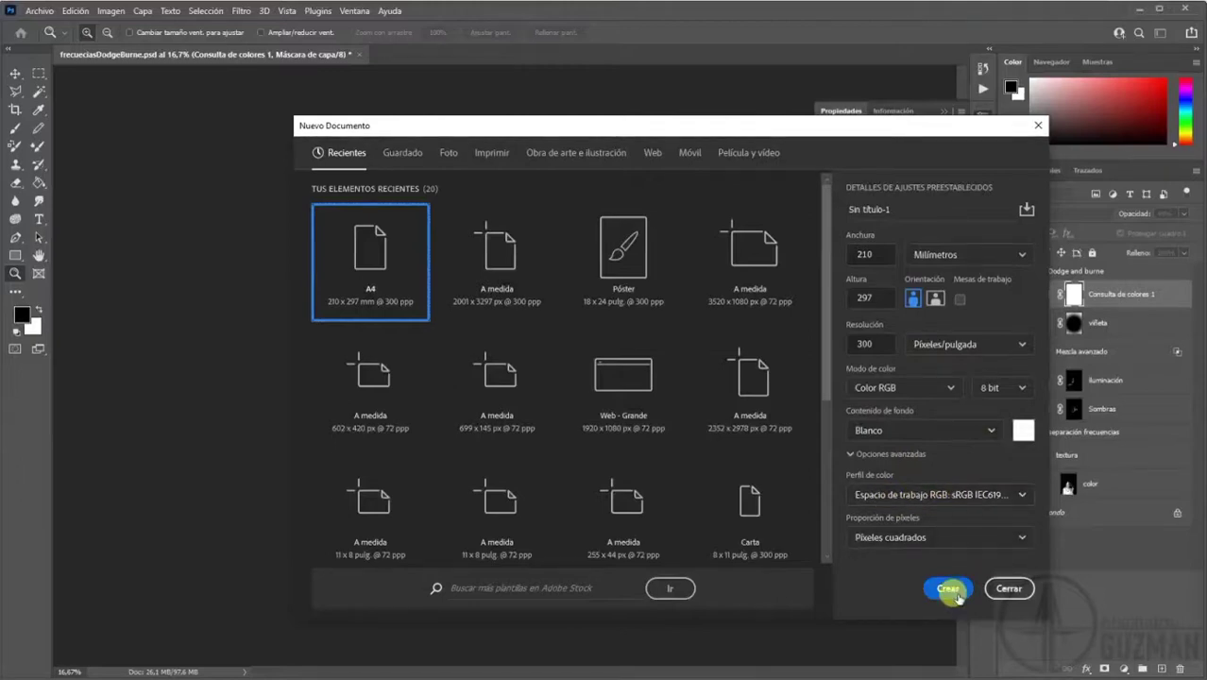
left_click(952, 590)
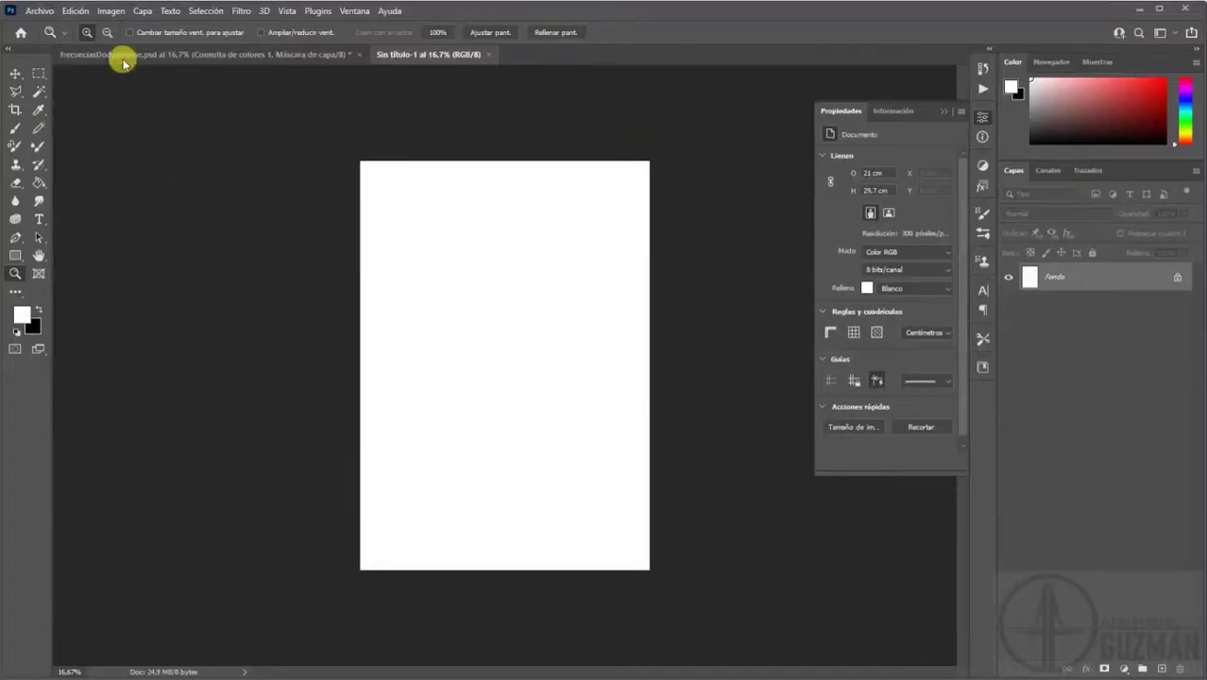
Enlarge the canvas to 21,6 cm wide and 30,3 cm high, anchored at the centre.
left_click(119, 17)
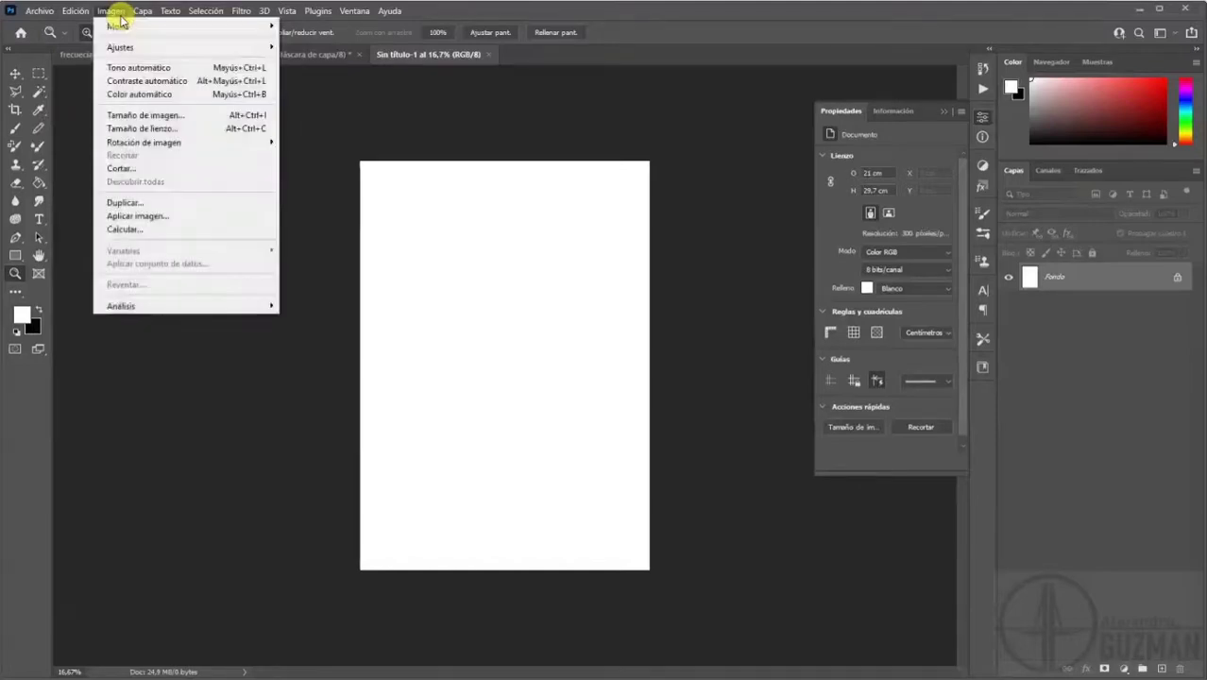
left_click(153, 128)
left_click(705, 257)
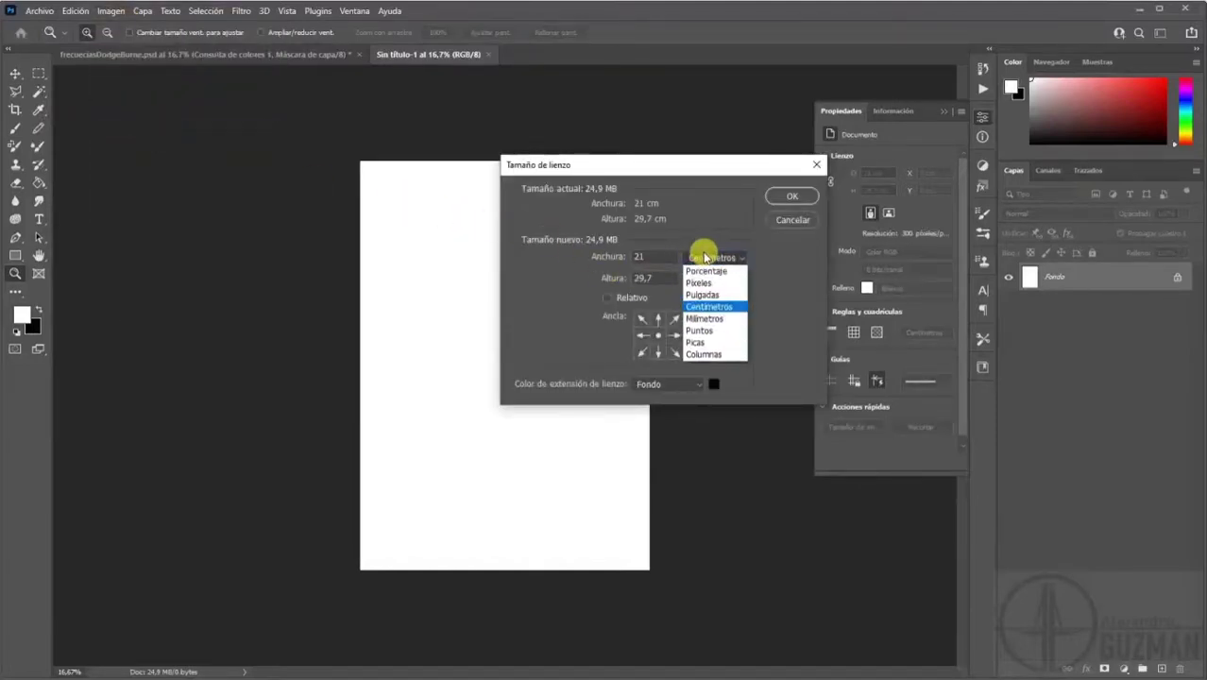
left_click(706, 257)
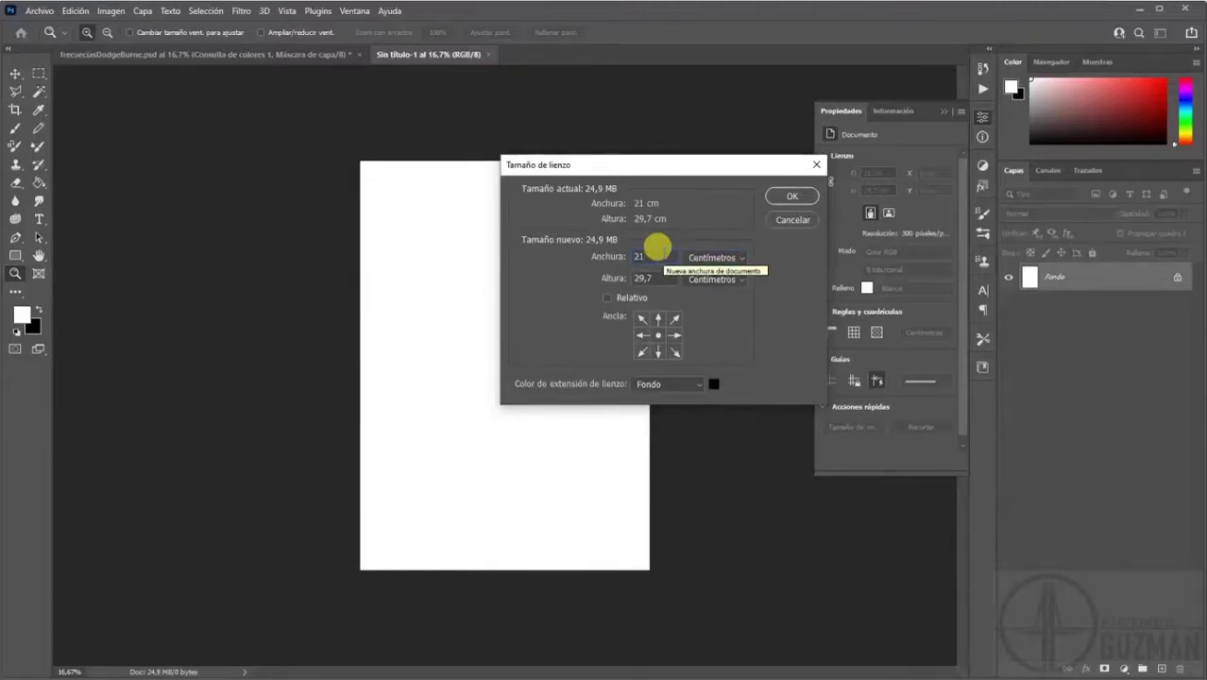
type(",6")
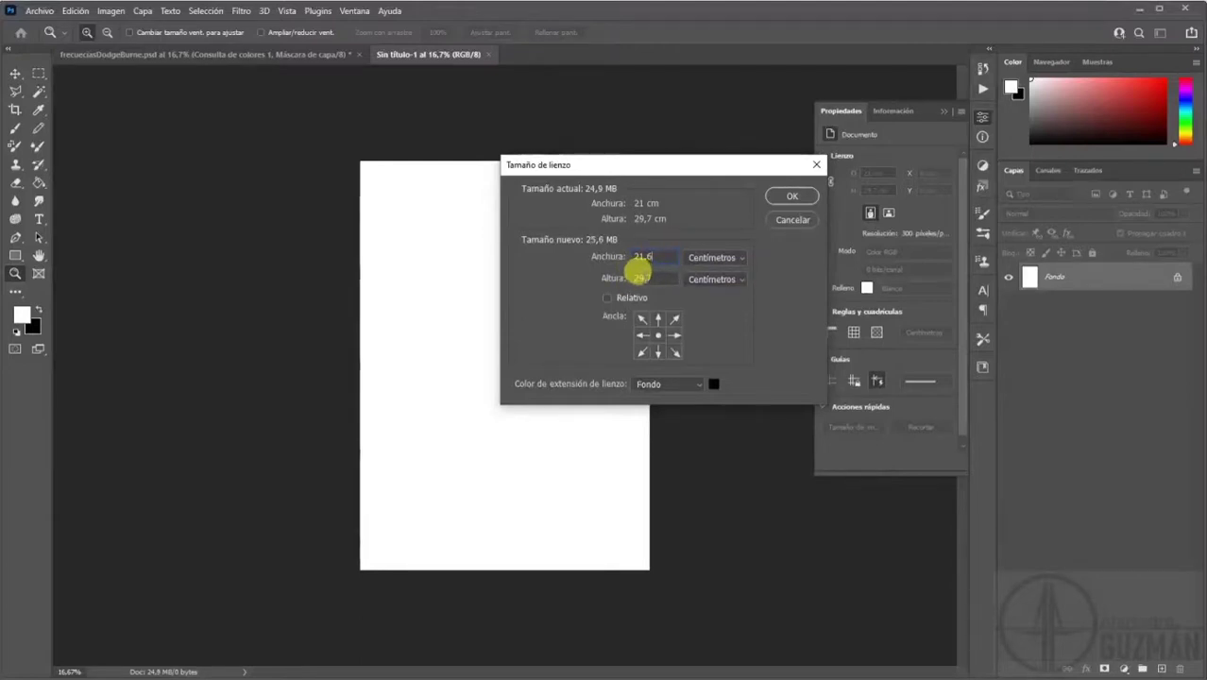
left_click(642, 277)
type("30,7")
type(",3")
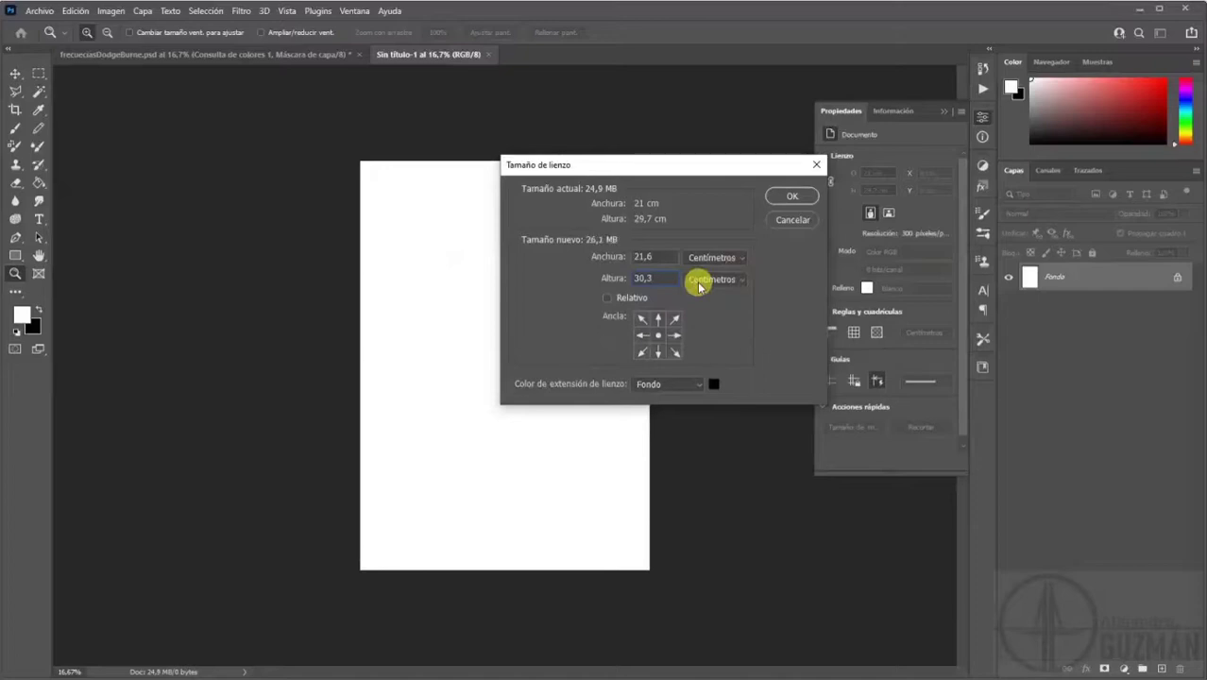
key("Delete")
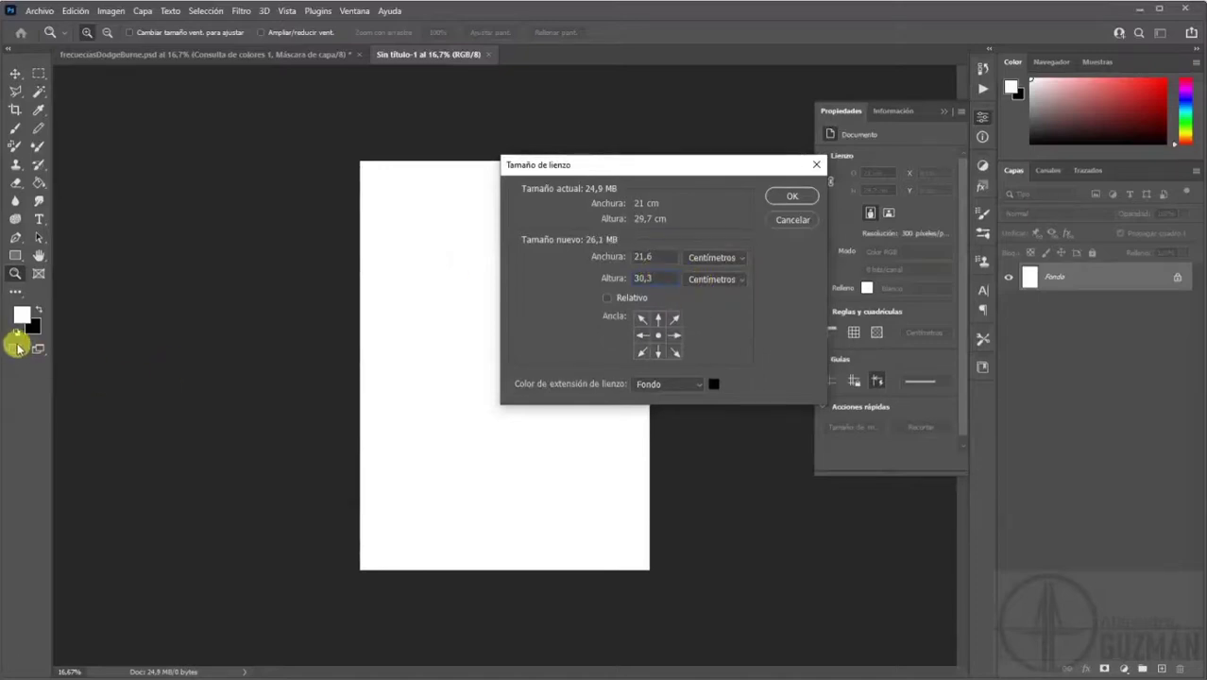
left_click(782, 195)
Examine the added canvas border up close at a page corner and around the whole page.
left_click_drag(635, 145, 687, 193)
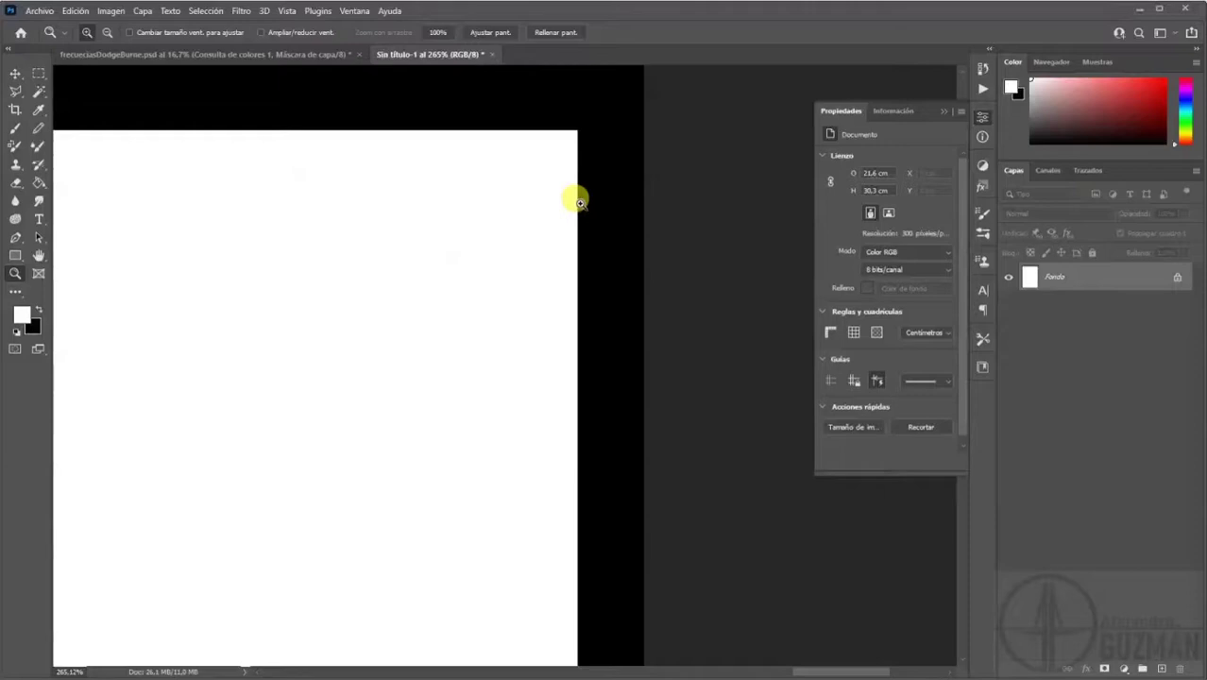
key("ctrl+minus")
key("ctrl+minus")
key("ctrl+minus")
key("ctrl+minus")
key("ctrl+minus")
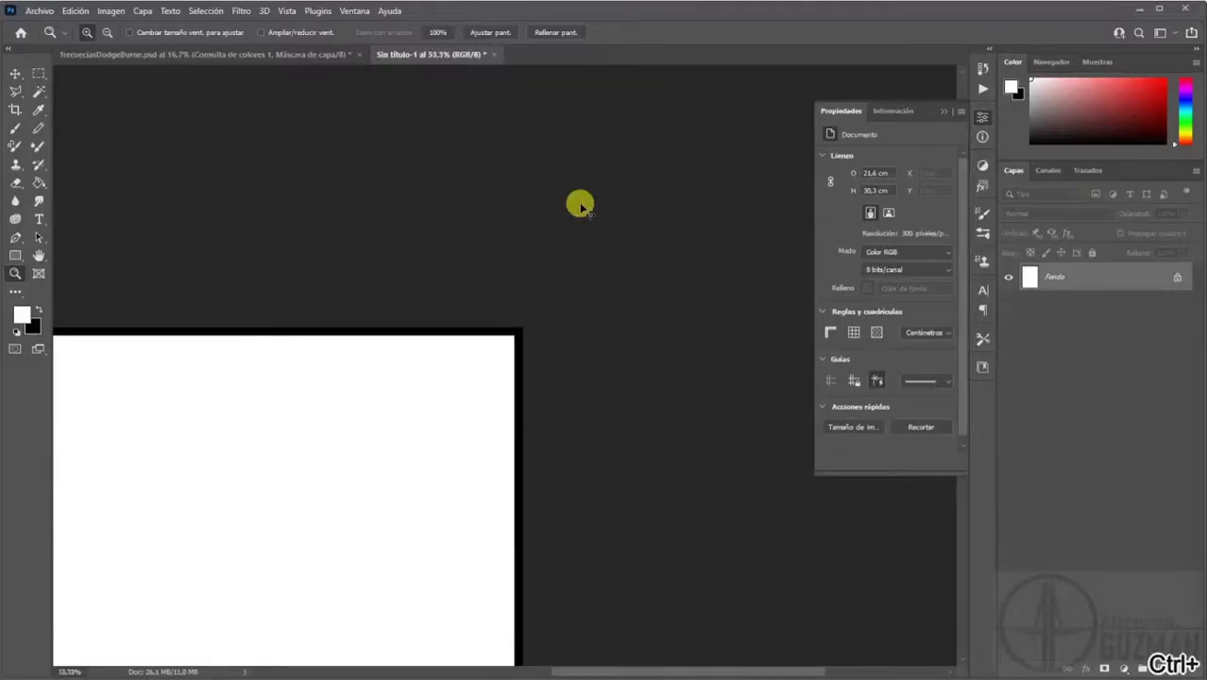
key("ctrl+minus")
key("ctrl+minus")
key("ctrl+minus")
key("ctrl+plus")
key("ctrl+plus")
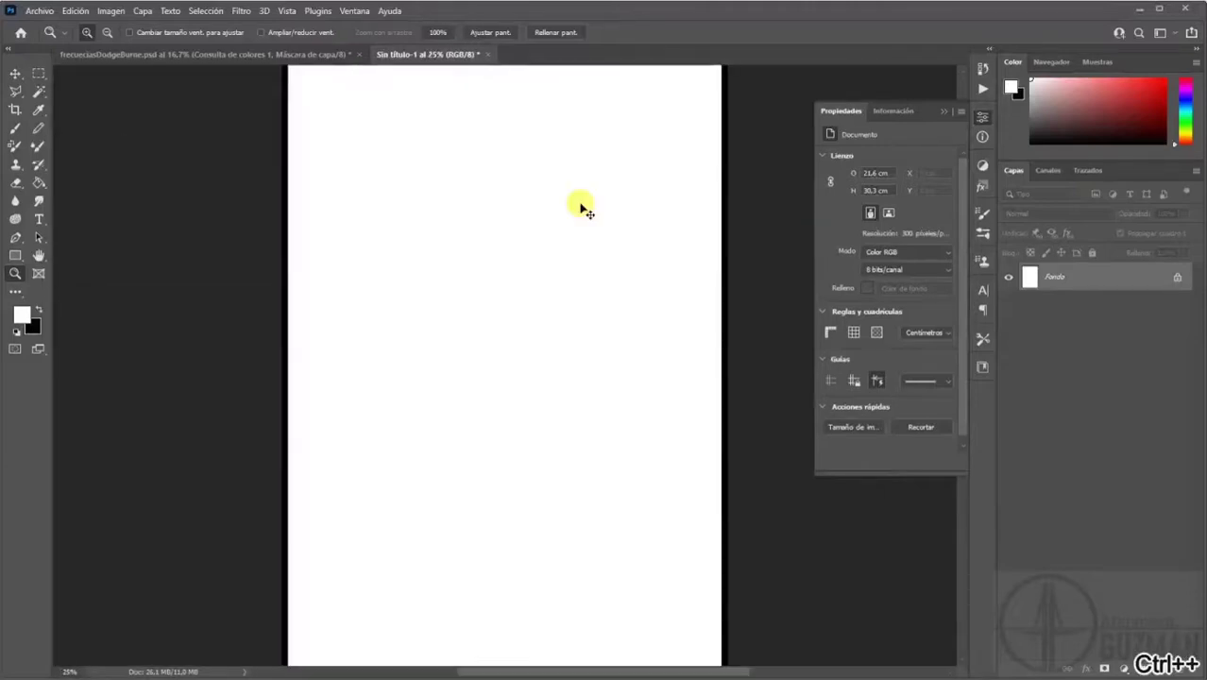
key("ctrl+minus")
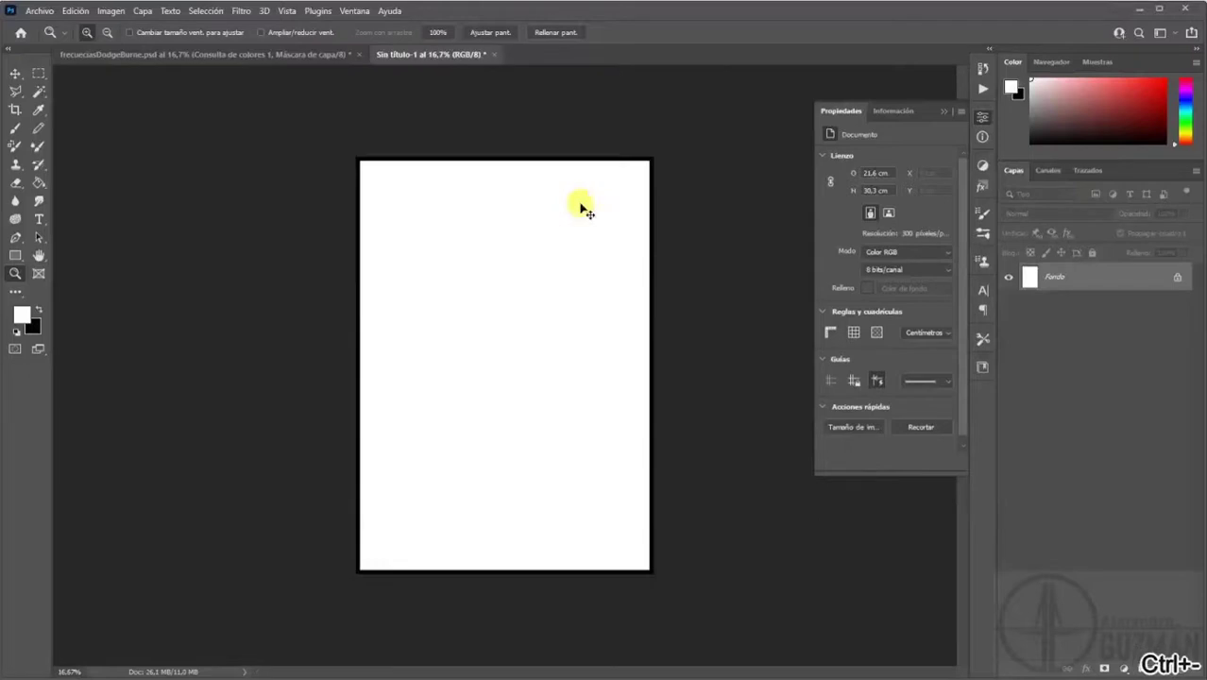
Place the photo of the woman against the red wall as an embedded element in the new document.
left_click(38, 11)
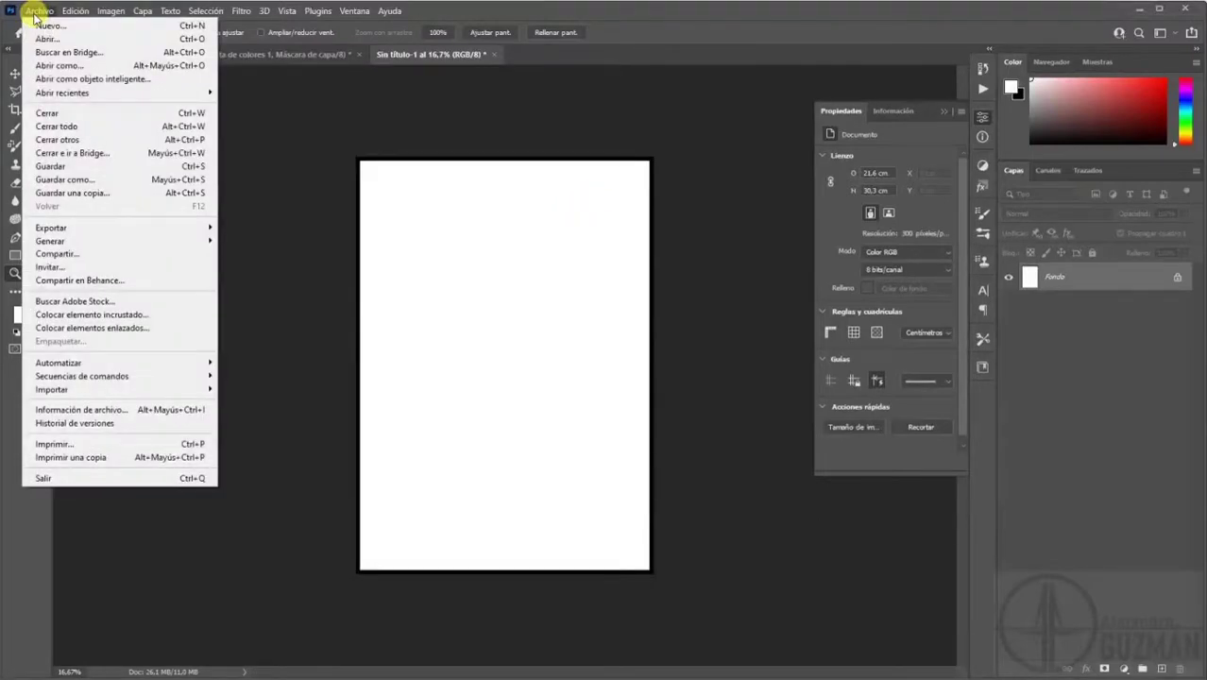
left_click(127, 315)
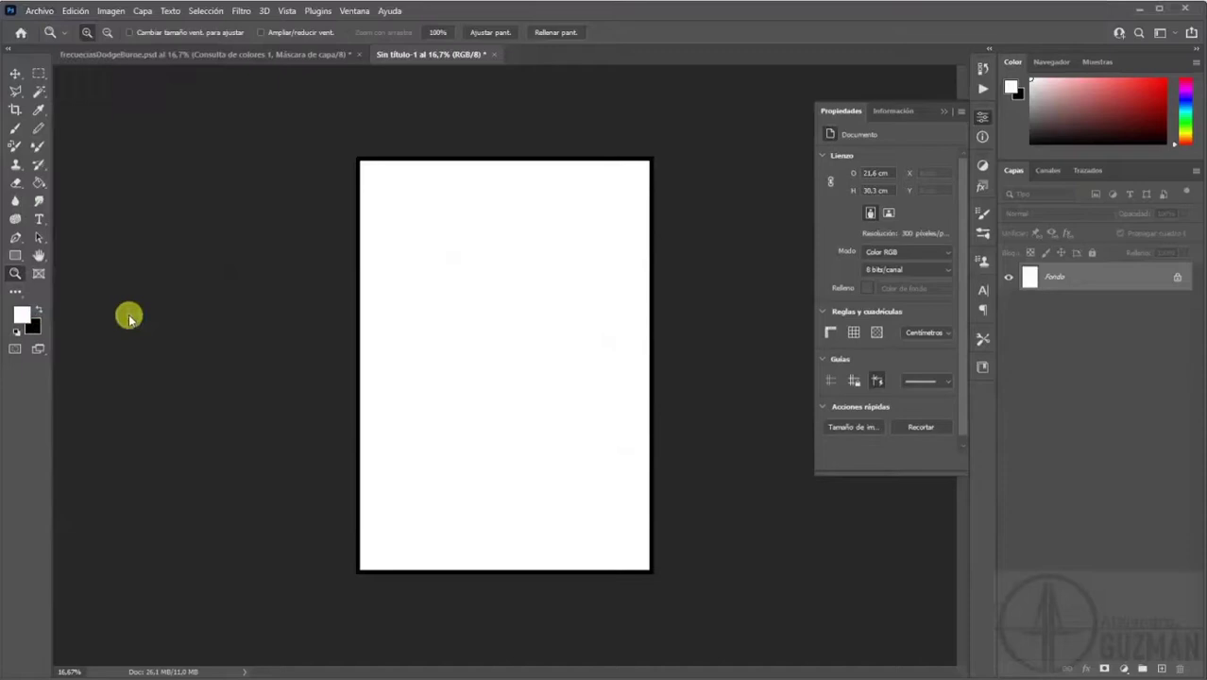
left_click(383, 247)
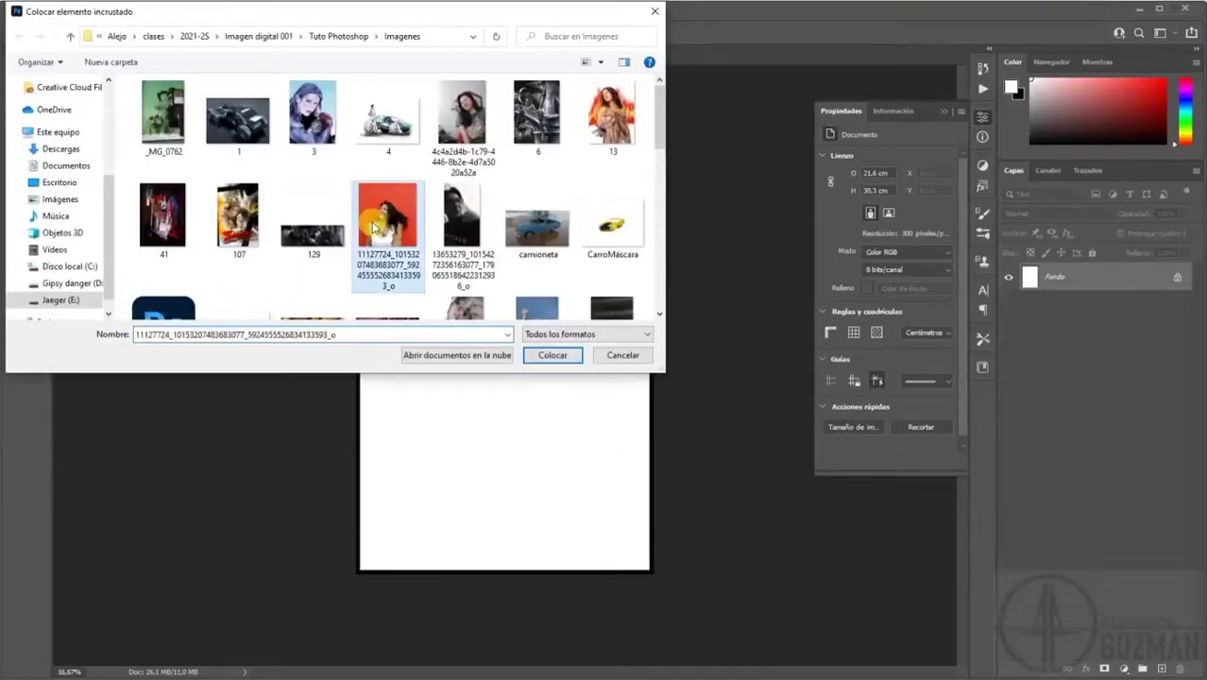
left_click(555, 355)
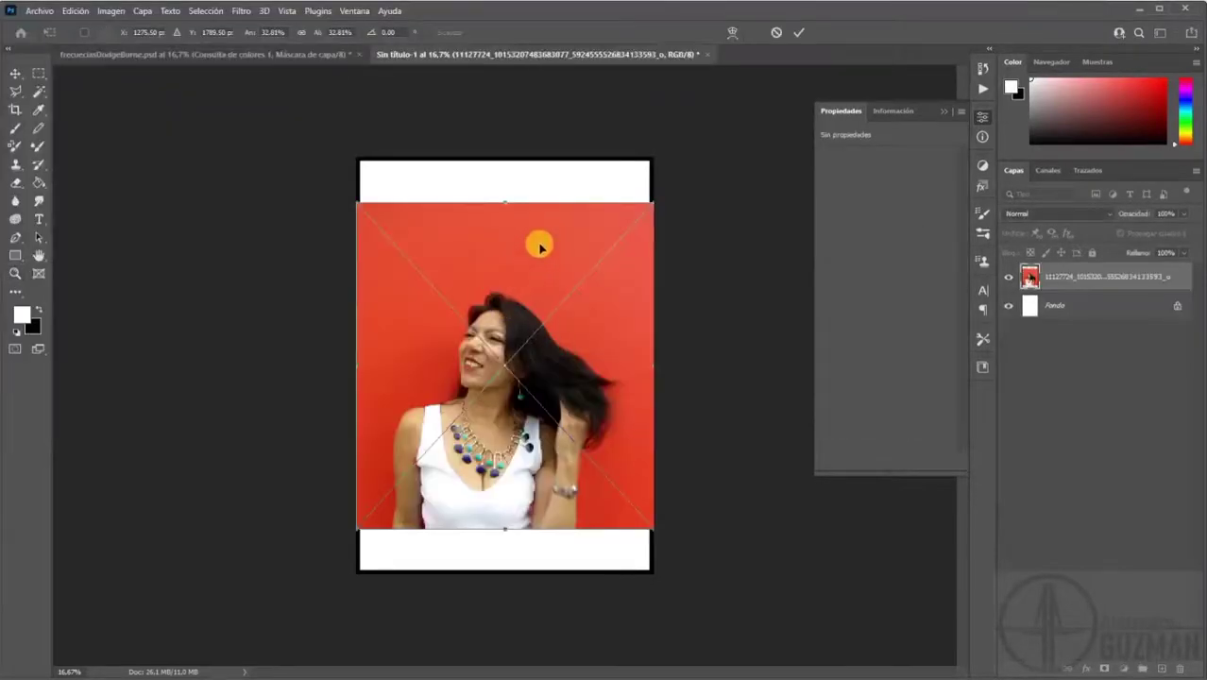
key("Return")
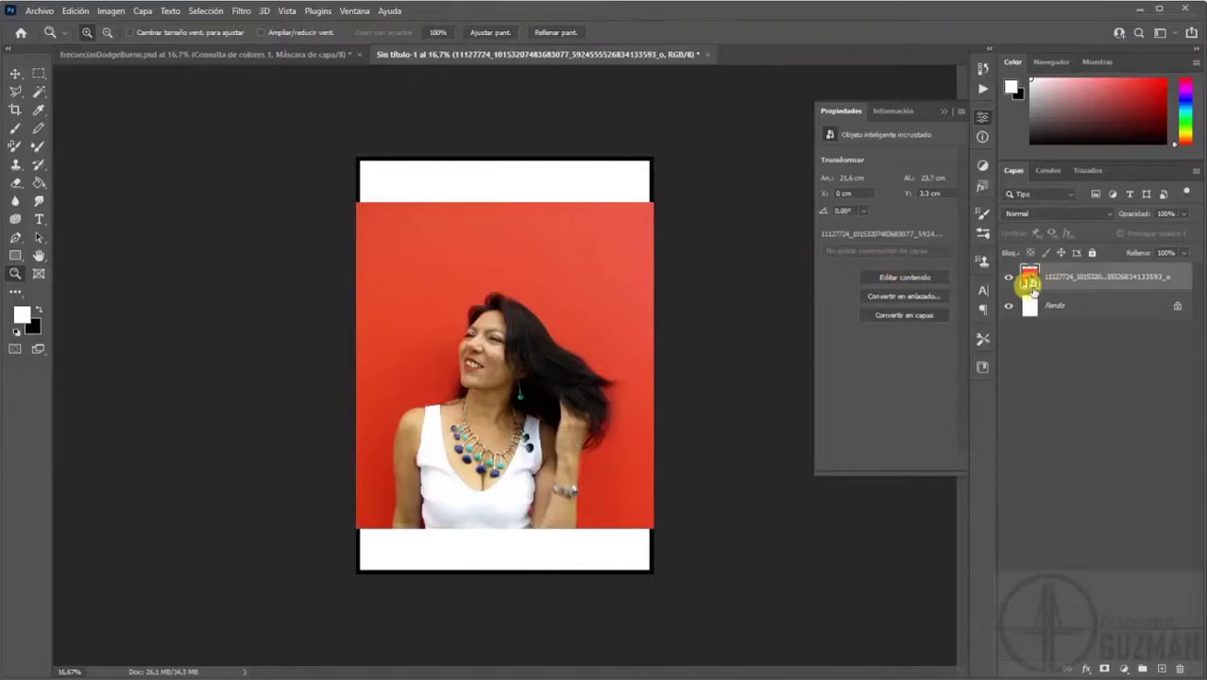
Move the placed photo down to the canvas's lower edge, at a Y position of about 6.7 cm.
left_click(19, 72)
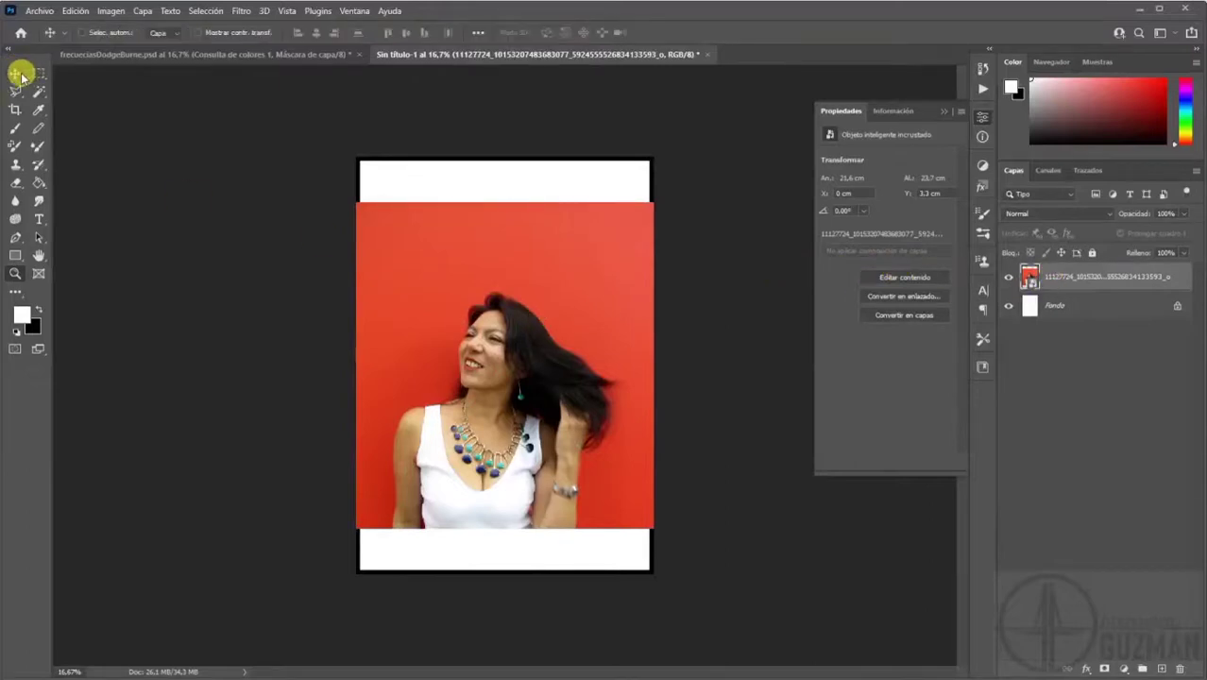
left_click_drag(503, 283, 501, 341)
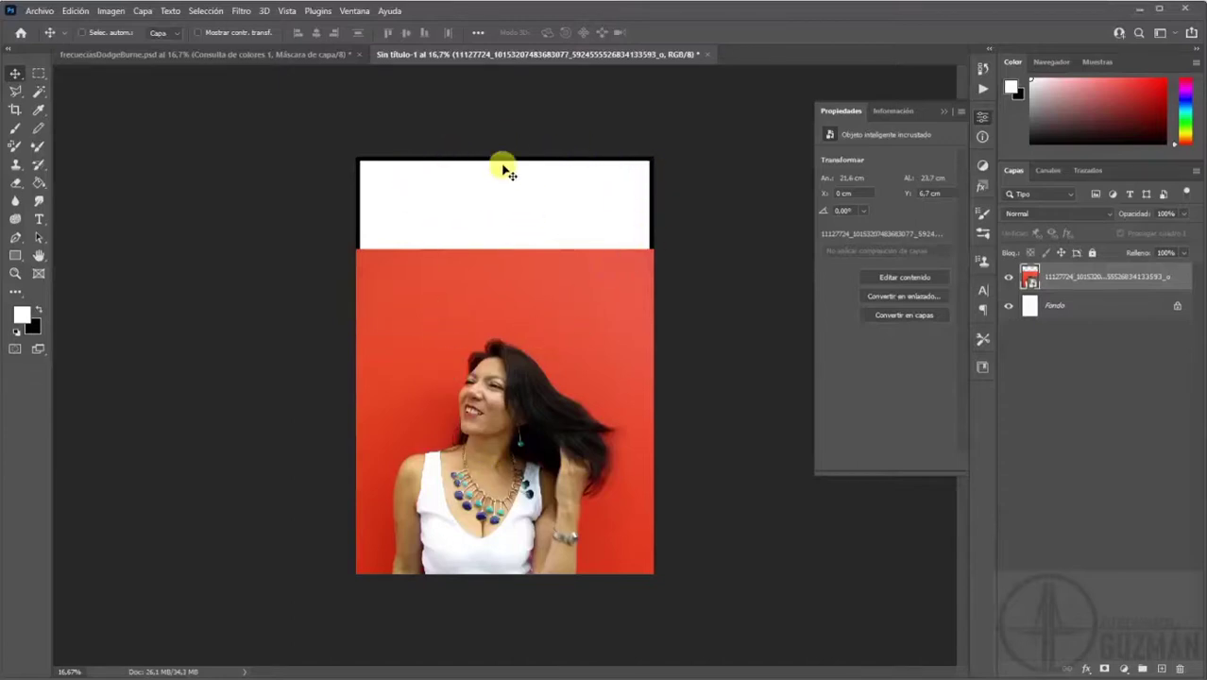
key("ctrl+plus")
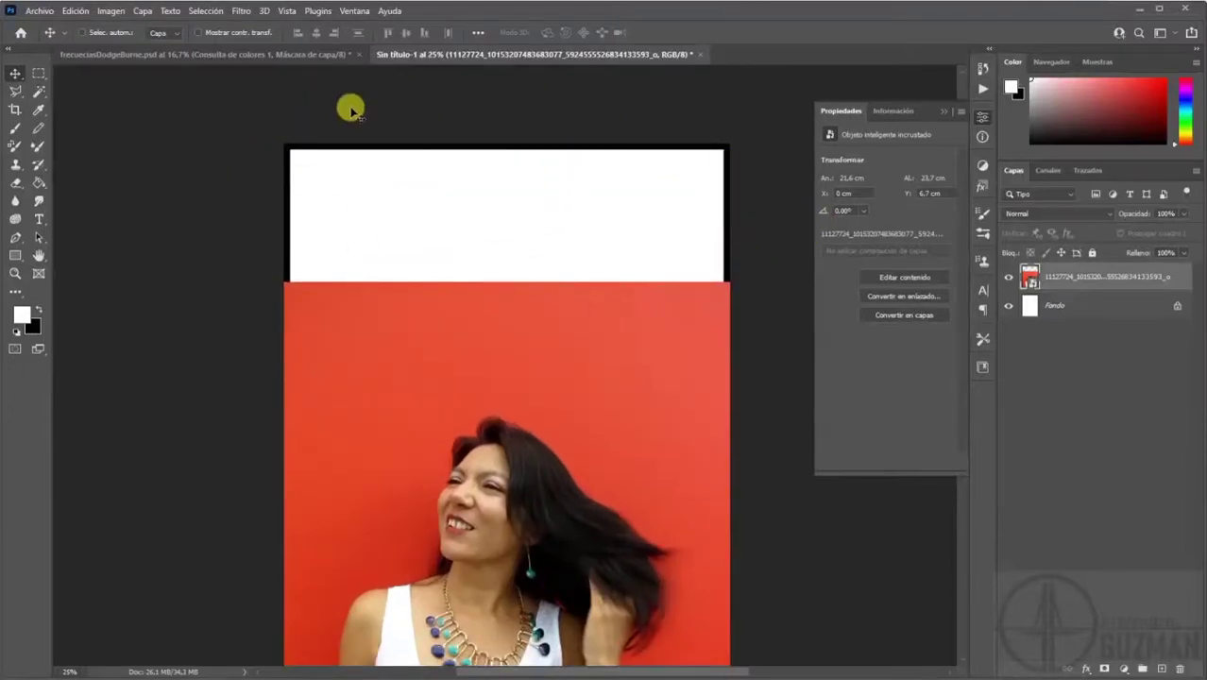
left_click(559, 297)
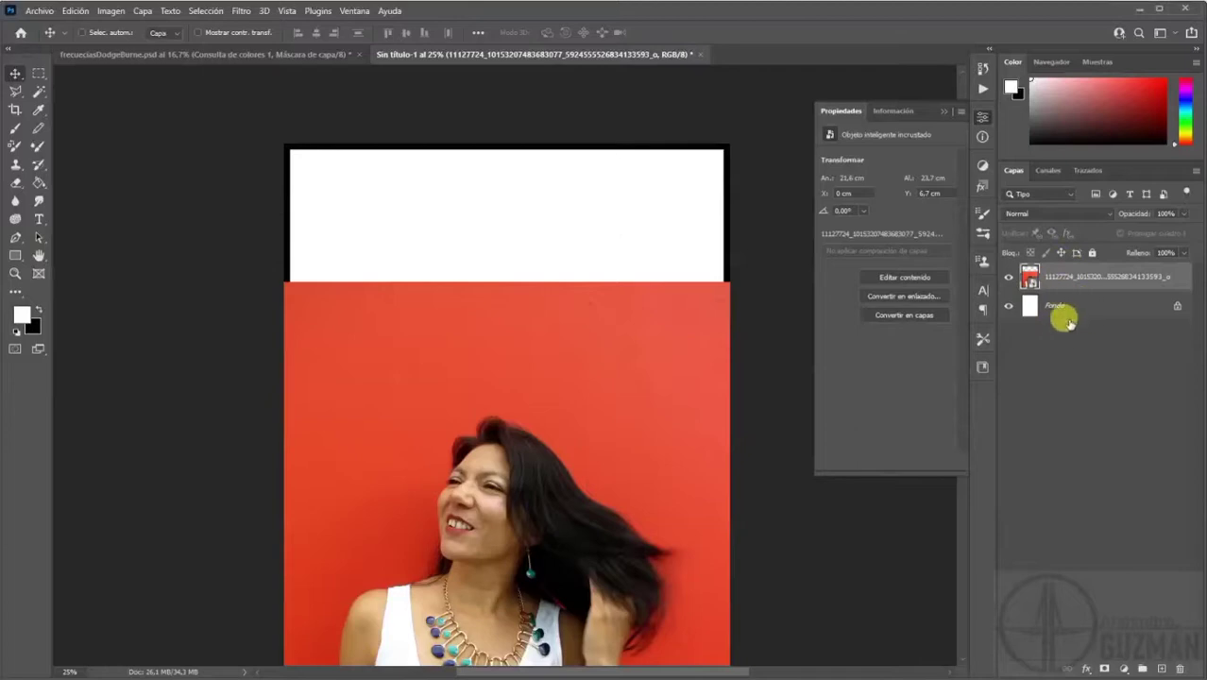
Rasterize the placed photo layer and select a full-width strip of red wall about 6.2 cm high above the woman's head.
right_click(1061, 291)
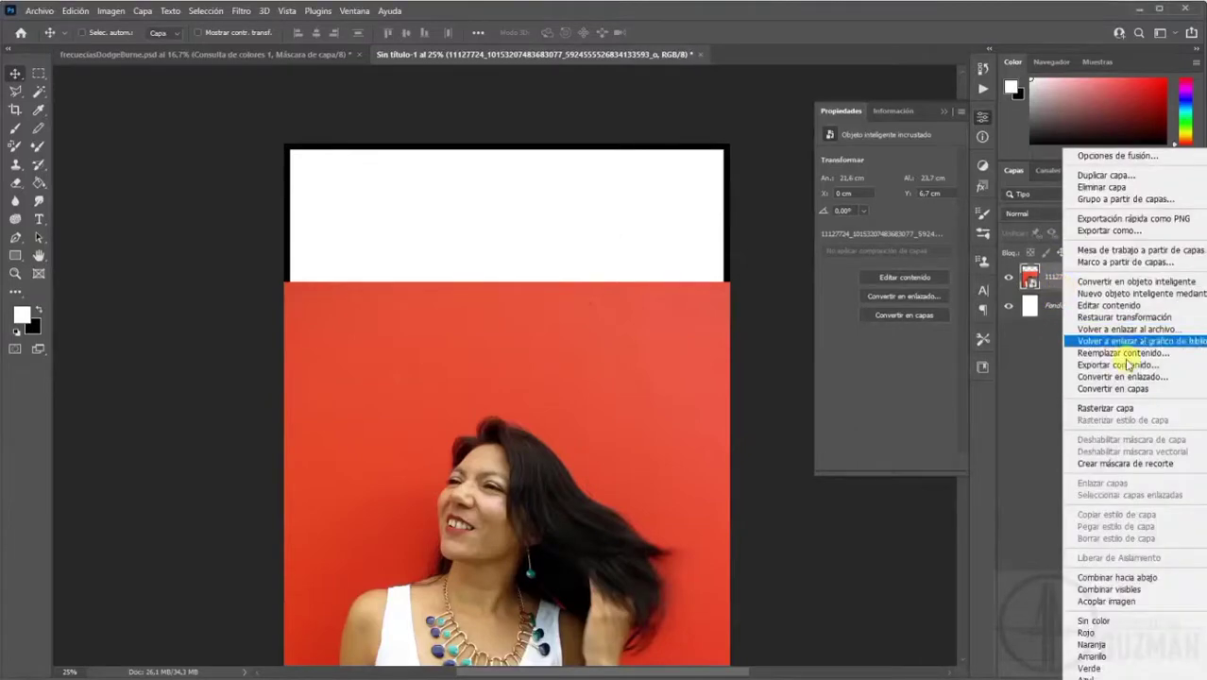
left_click(1124, 406)
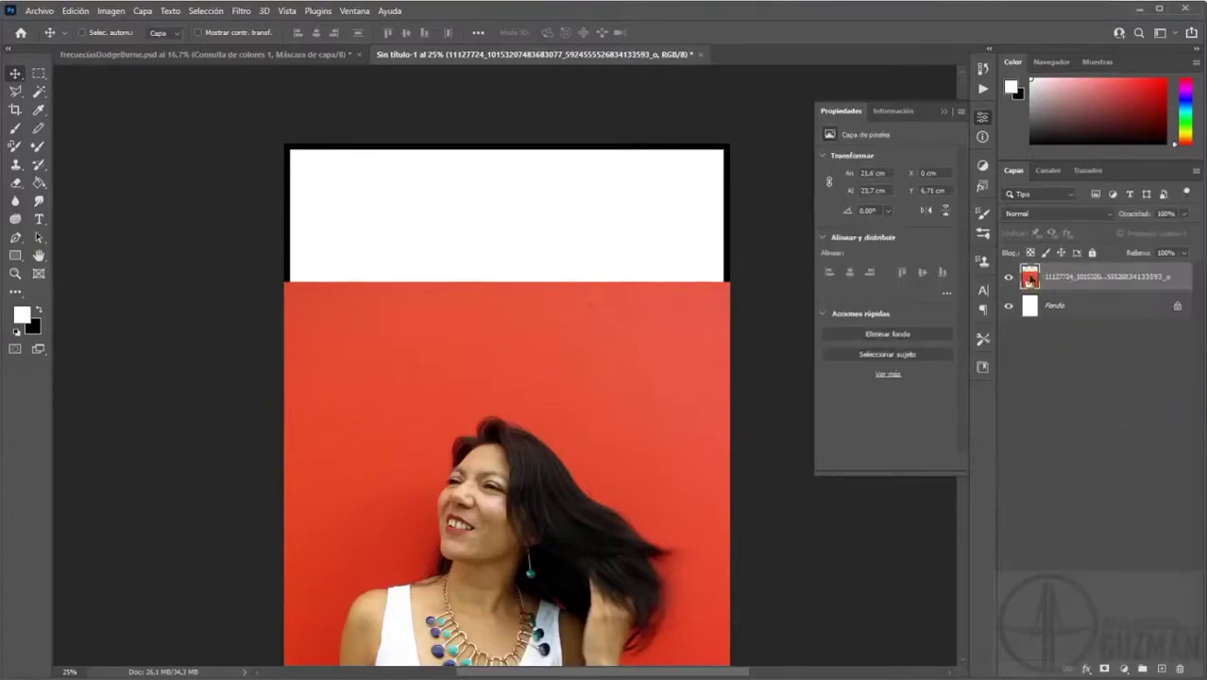
left_click(37, 72)
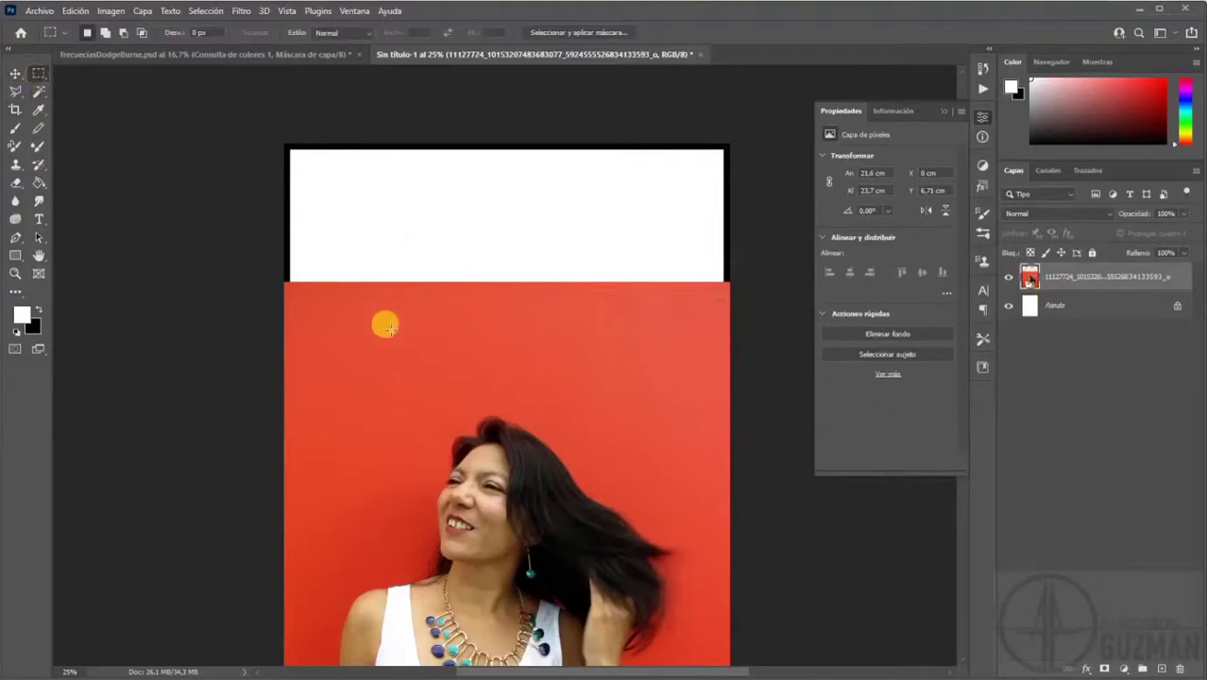
left_click_drag(285, 282, 733, 403)
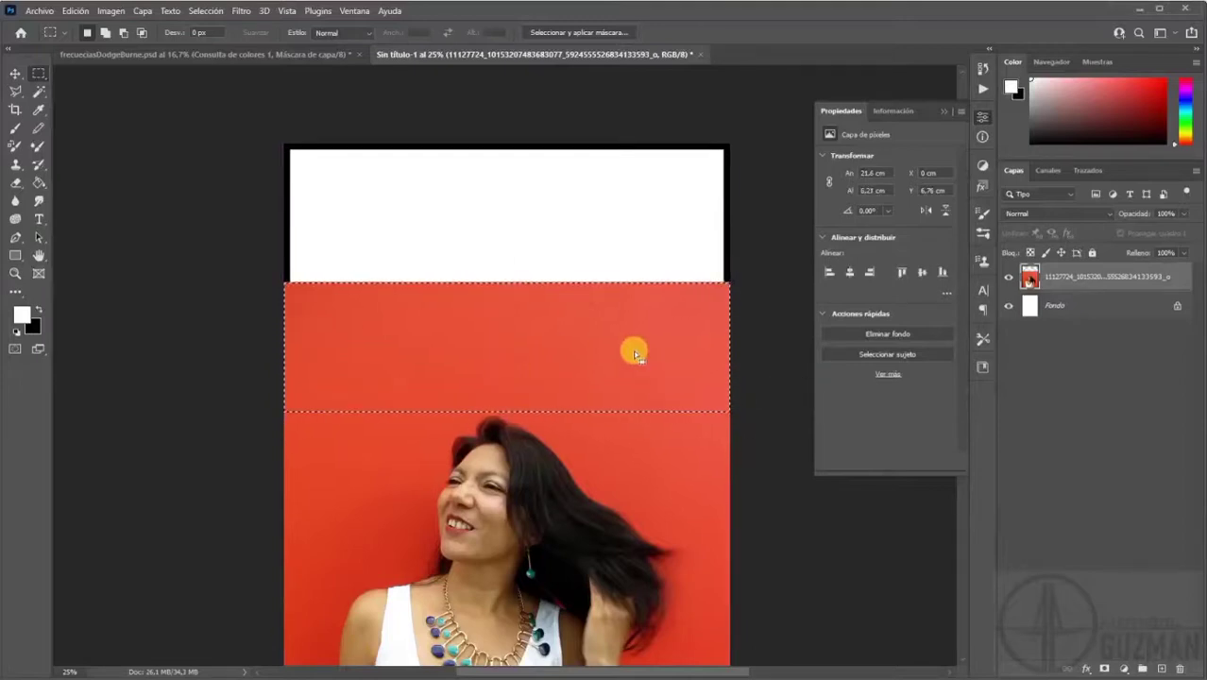
Copy the selected wall strip to a new layer, move it over the white area, and stretch it to about 6.8 cm high.
key("ctrl+v")
left_click_drag(443, 331, 438, 191)
key("ctrl+t")
left_click_drag(493, 270, 496, 280)
key("Return")
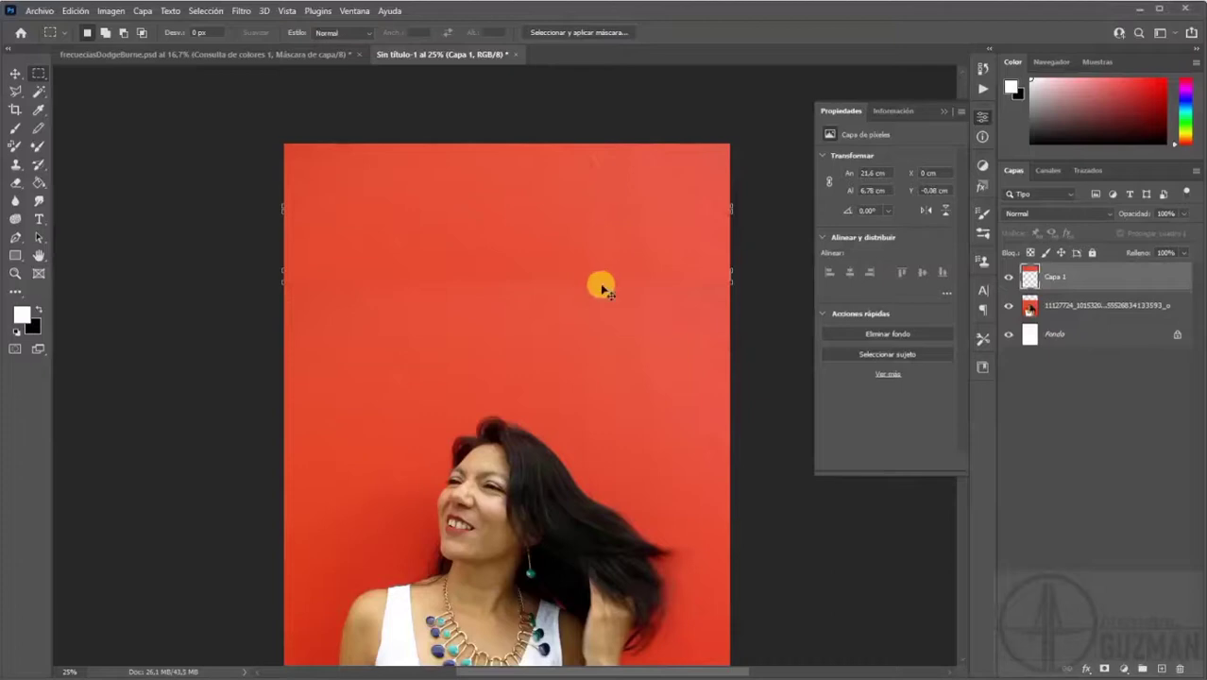
Flip the copied wall strip vertically so it mirrors the photo's wall texture along the join.
key("ctrl+plus")
left_click_drag(588, 310, 587, 386)
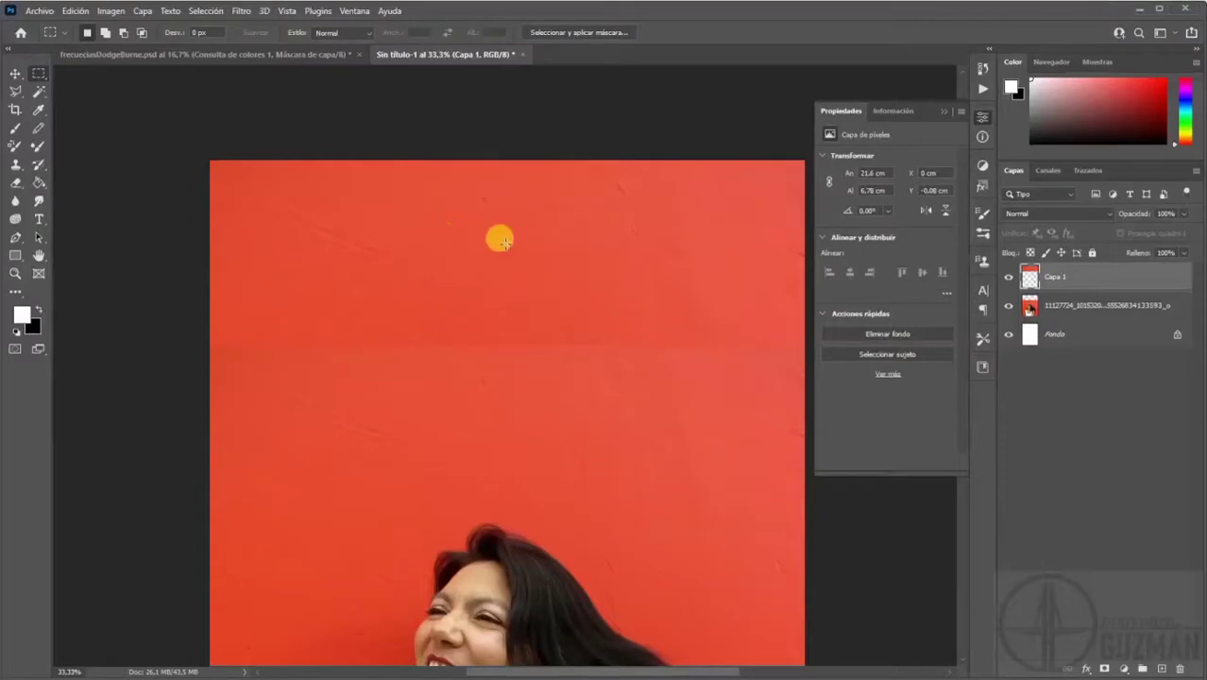
left_click(110, 13)
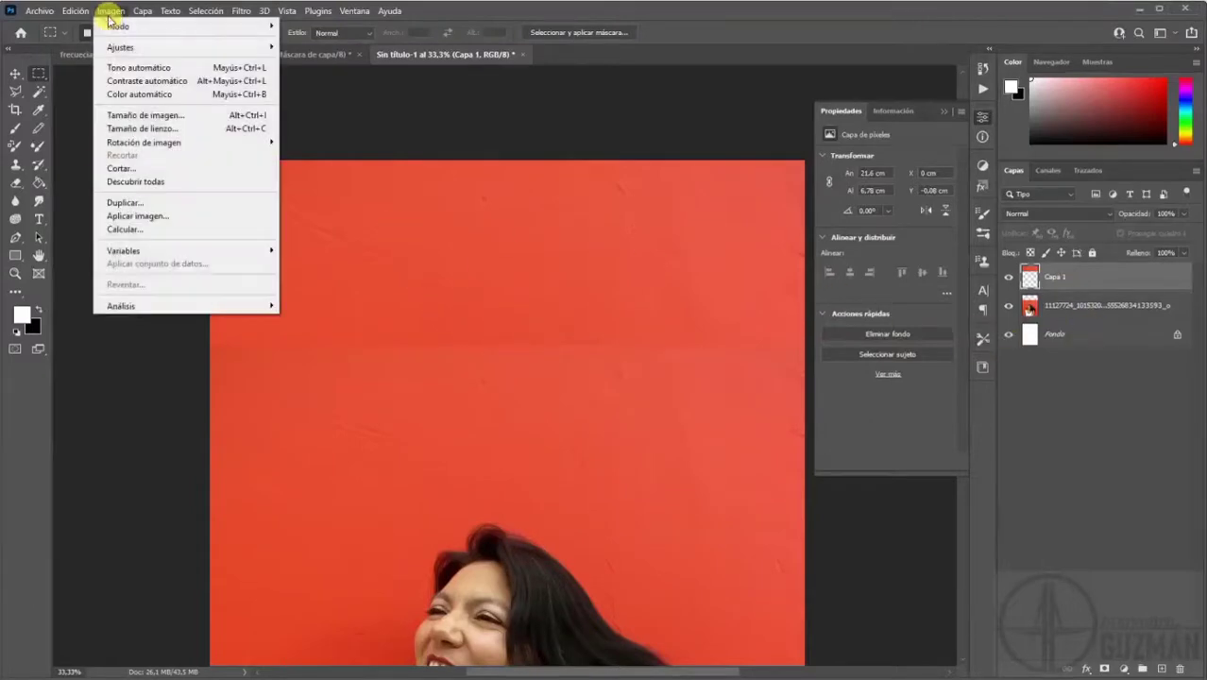
left_click(78, 10)
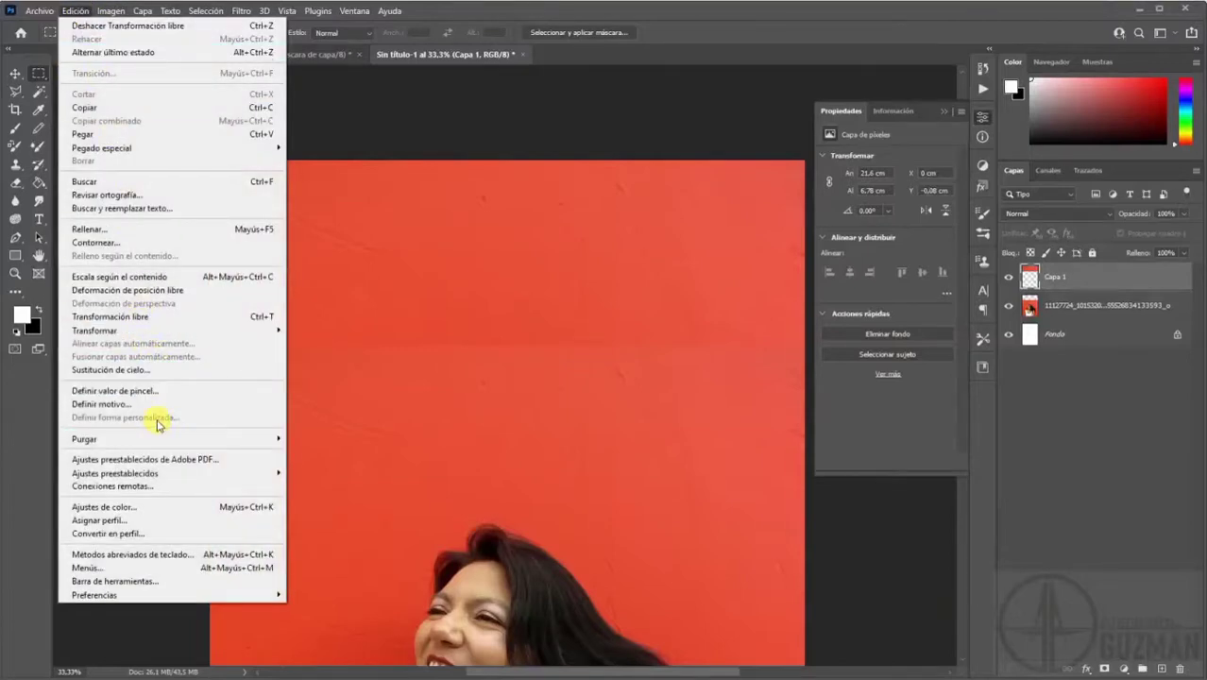
mouse_move(163, 330)
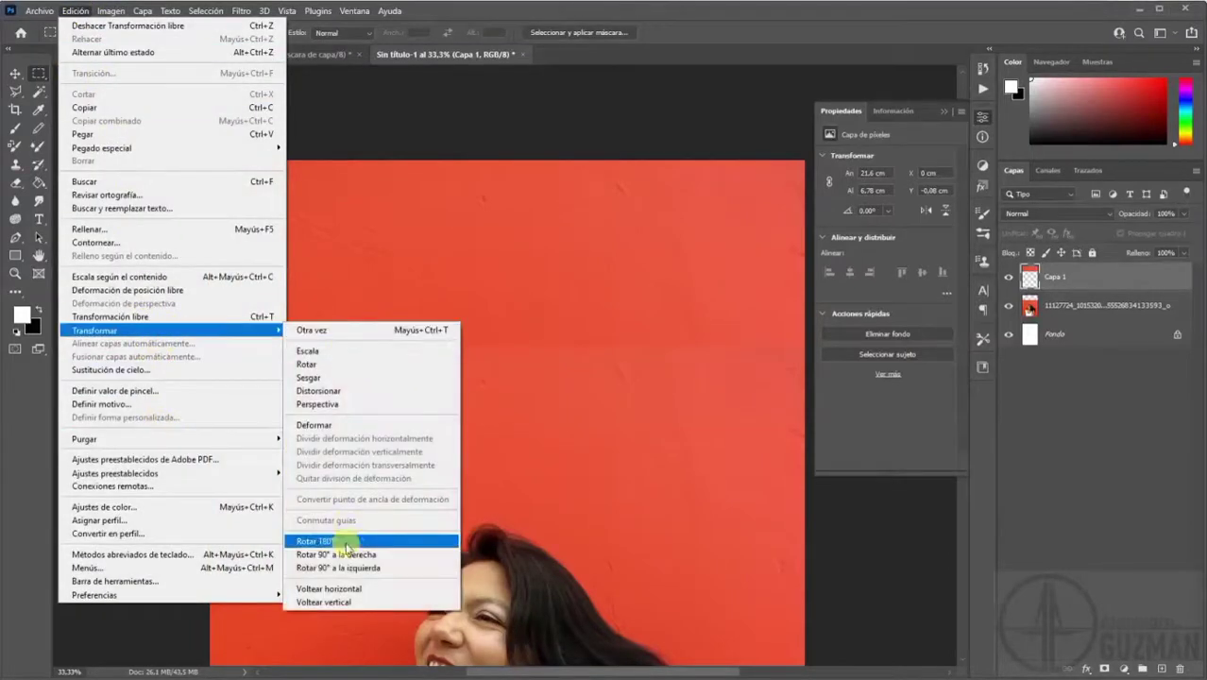
left_click(344, 589)
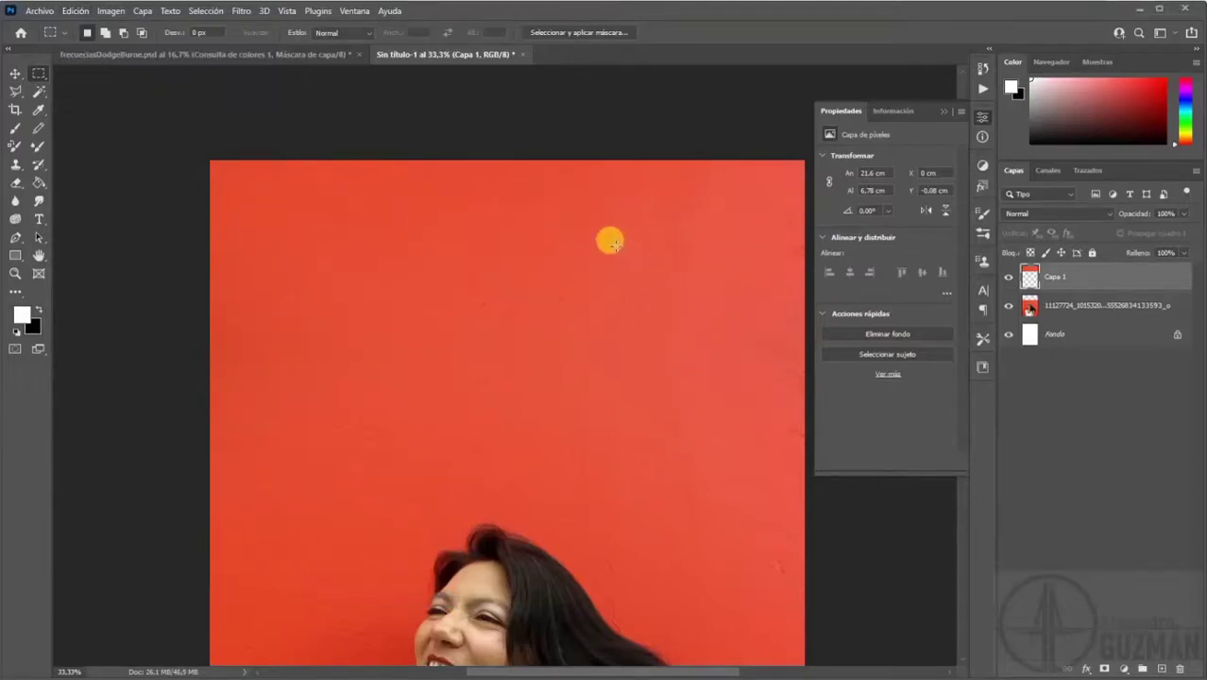
Set up the Clone Stamp on the photo layer with a soft 427 px brush in Normal mode.
left_click(1080, 314)
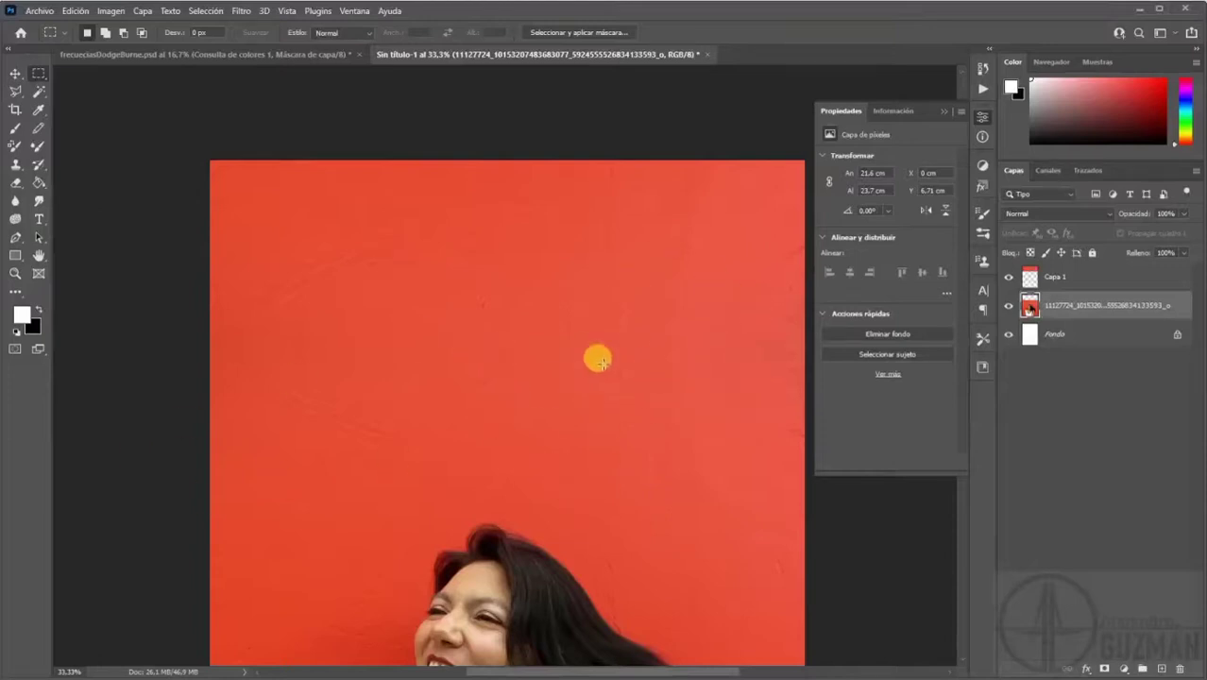
left_click(17, 167)
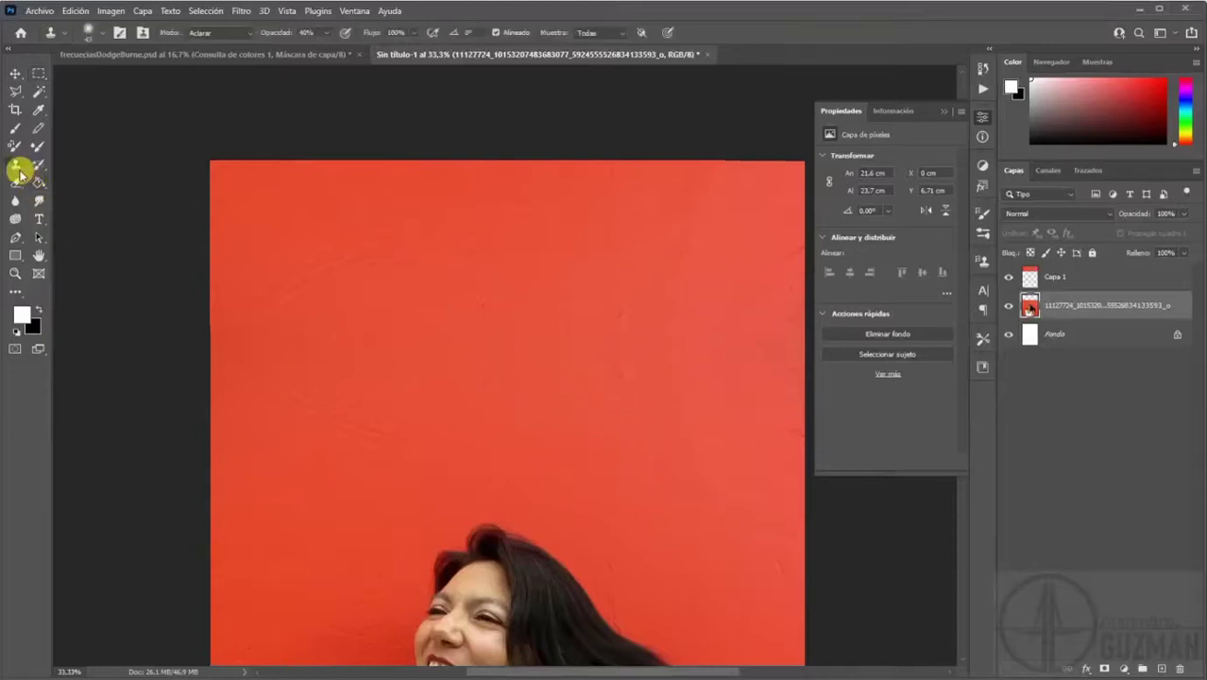
right_click(528, 319)
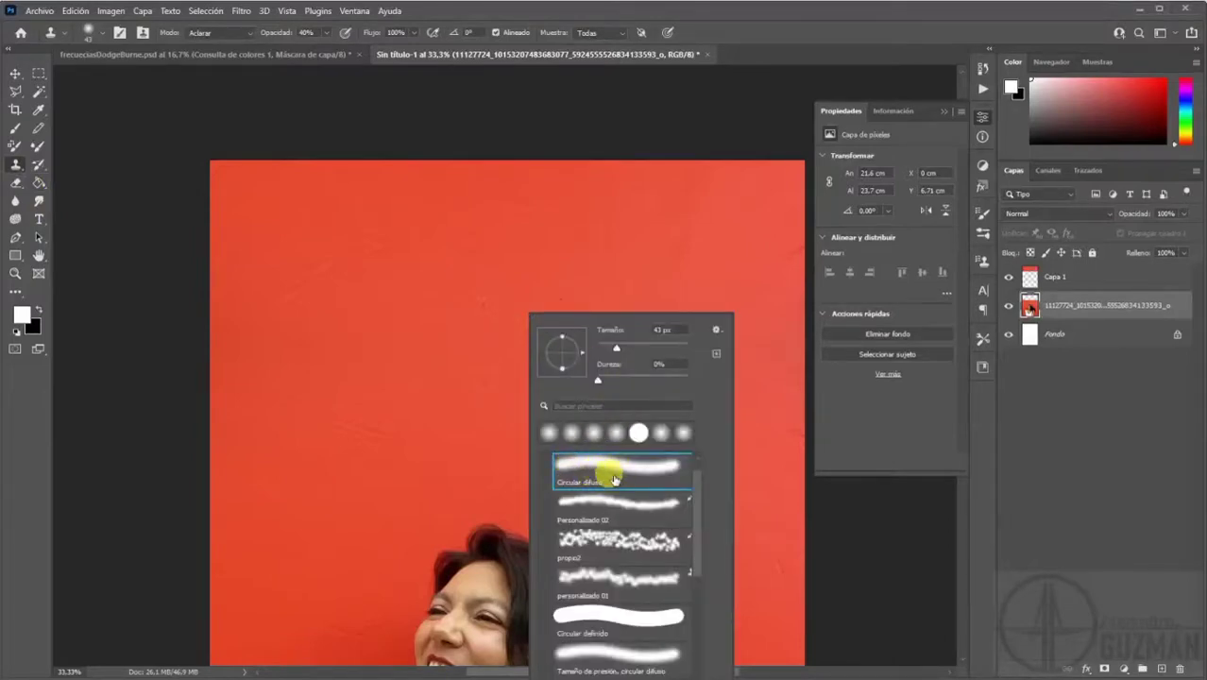
right_click(588, 232, "alt")
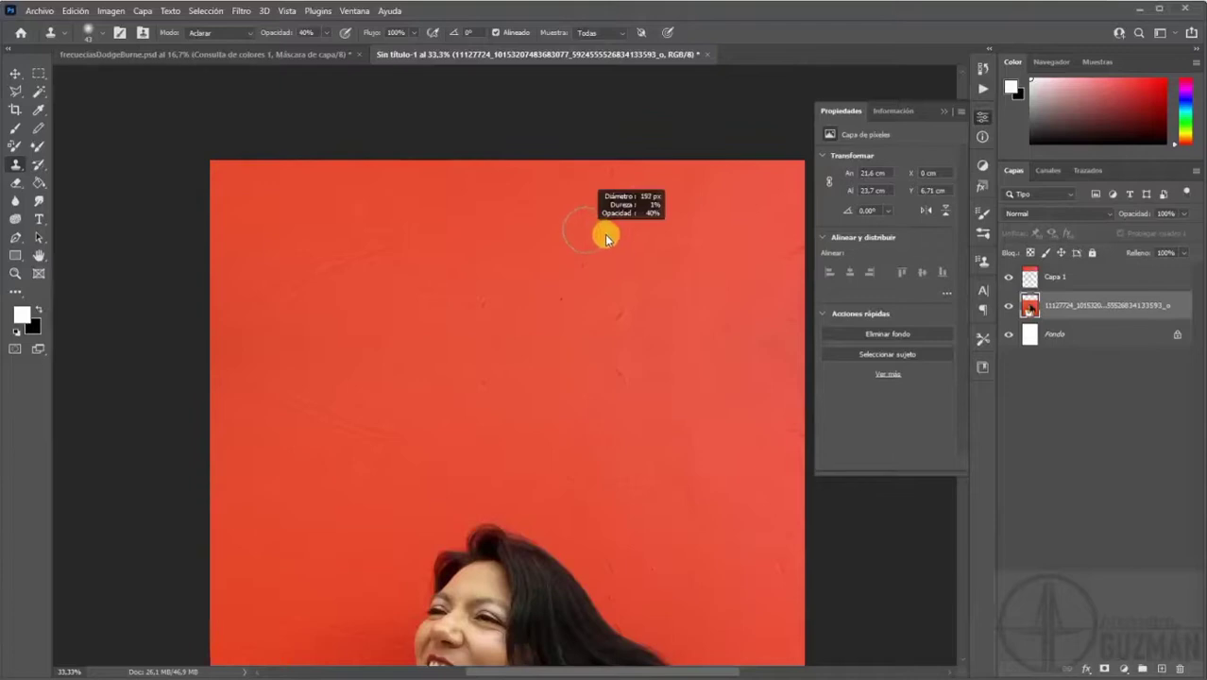
mouse_move(603, 234)
left_mouse_down()
mouse_move(620, 237)
mouse_move(605, 309)
left_mouse_up()
left_click_drag(605, 248, 606, 171)
mouse_move(603, 279)
left_mouse_down()
mouse_move(601, 346)
mouse_move(603, 181)
mouse_move(647, 172)
mouse_move(619, 180)
left_mouse_up()
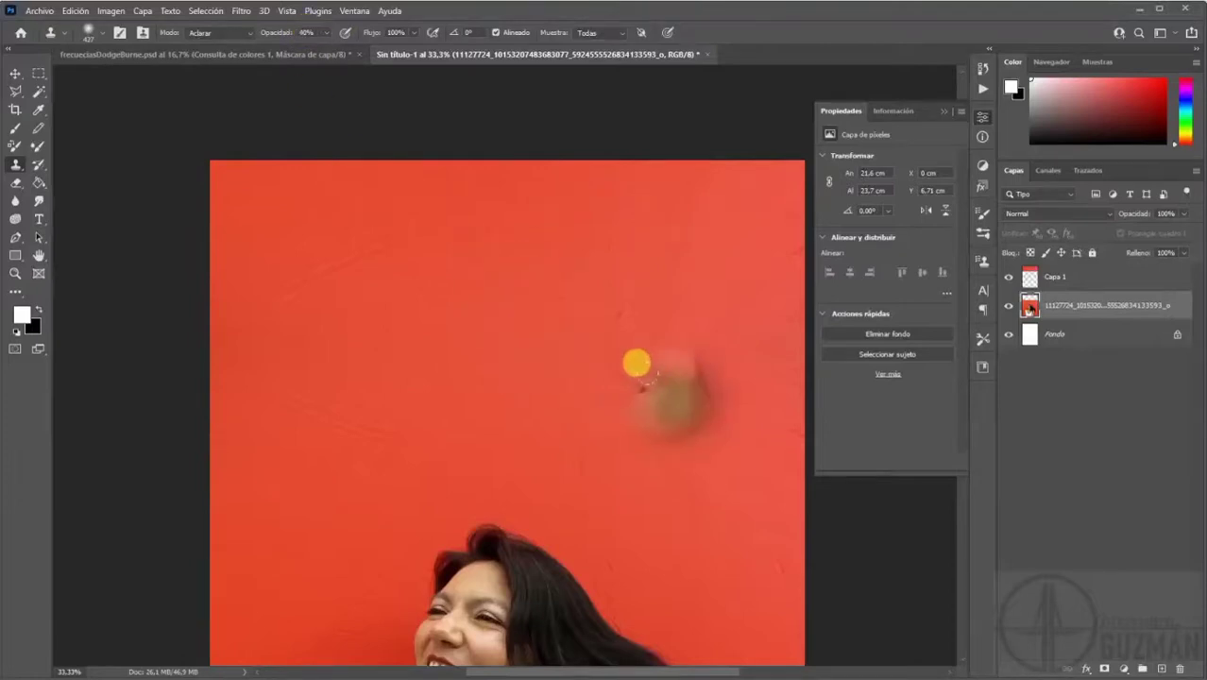
left_click(235, 38)
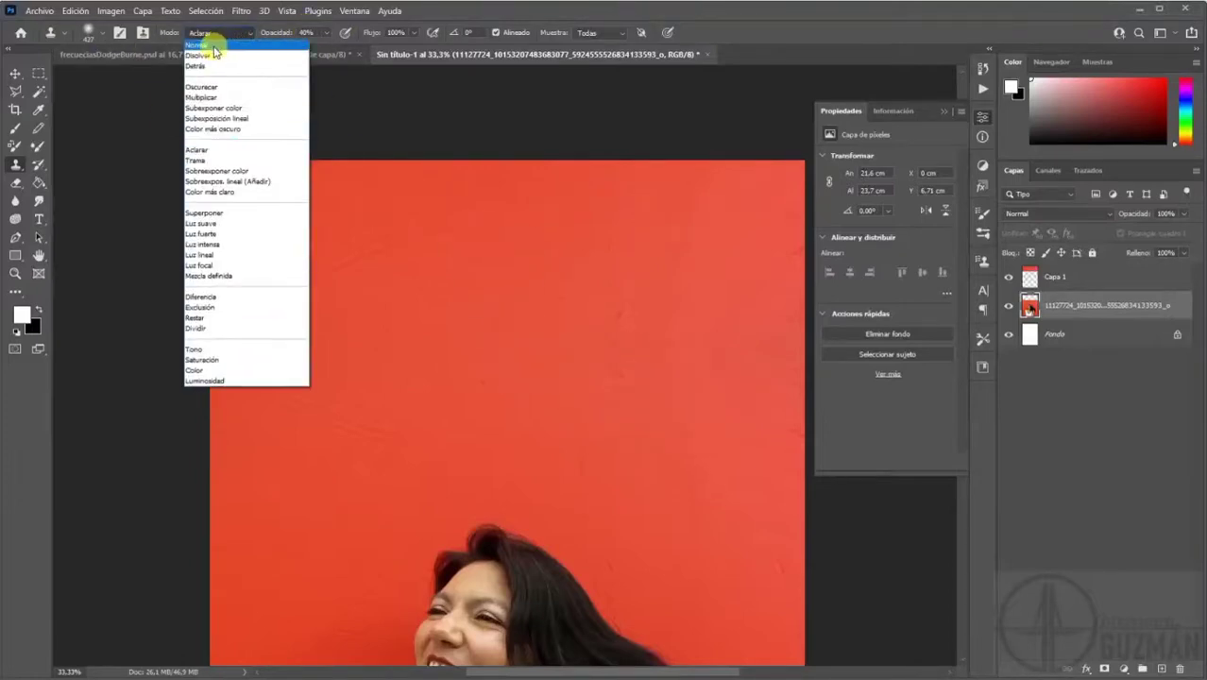
left_click(237, 41)
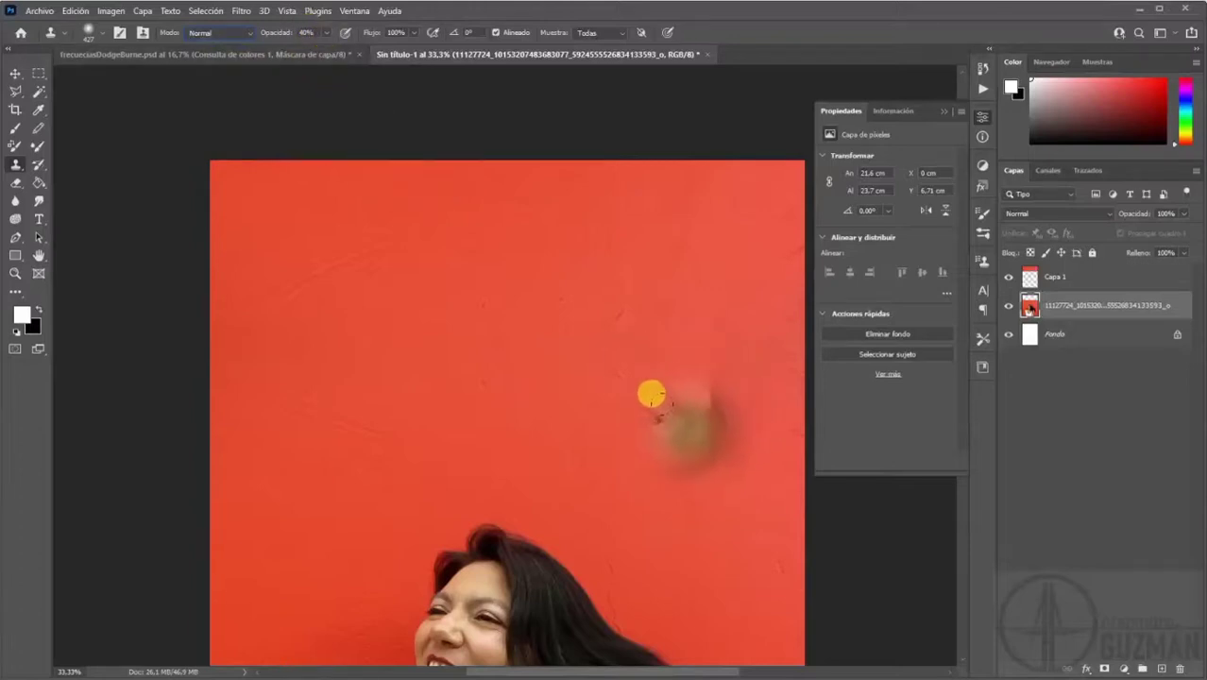
Clone clean red wall above the woman's head over the marks and the join on the photo layer.
left_click(663, 448, "alt")
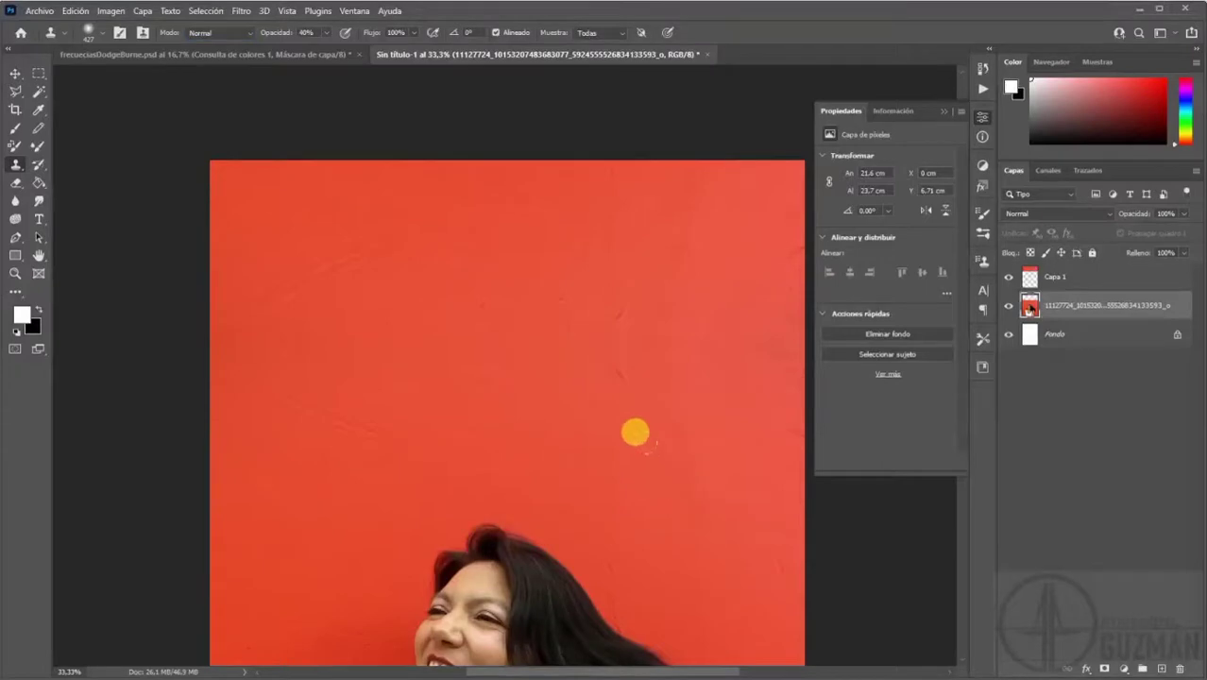
left_click(591, 317)
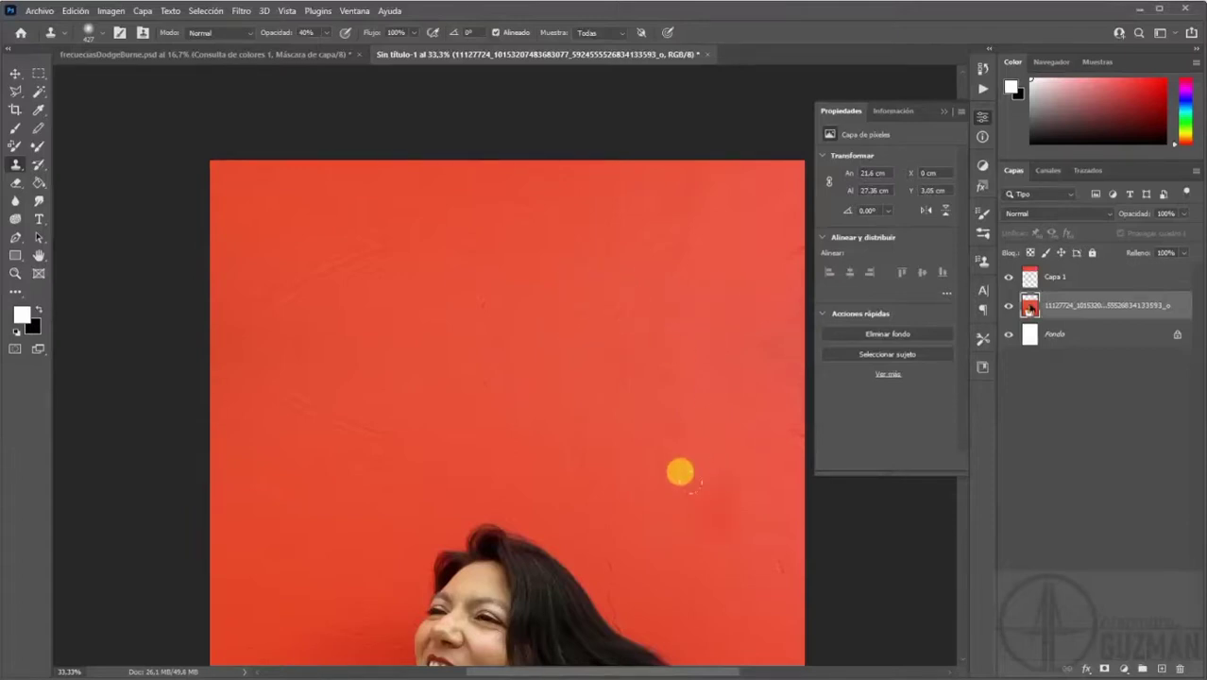
left_click(616, 458, "alt")
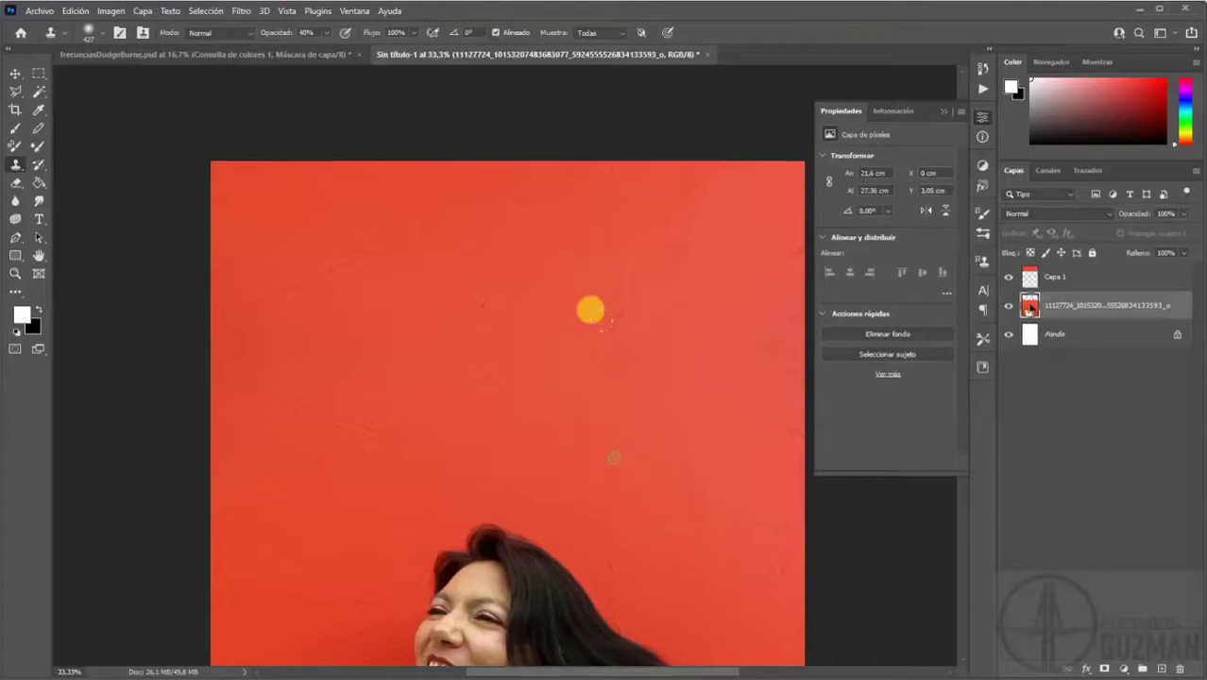
left_click(590, 286)
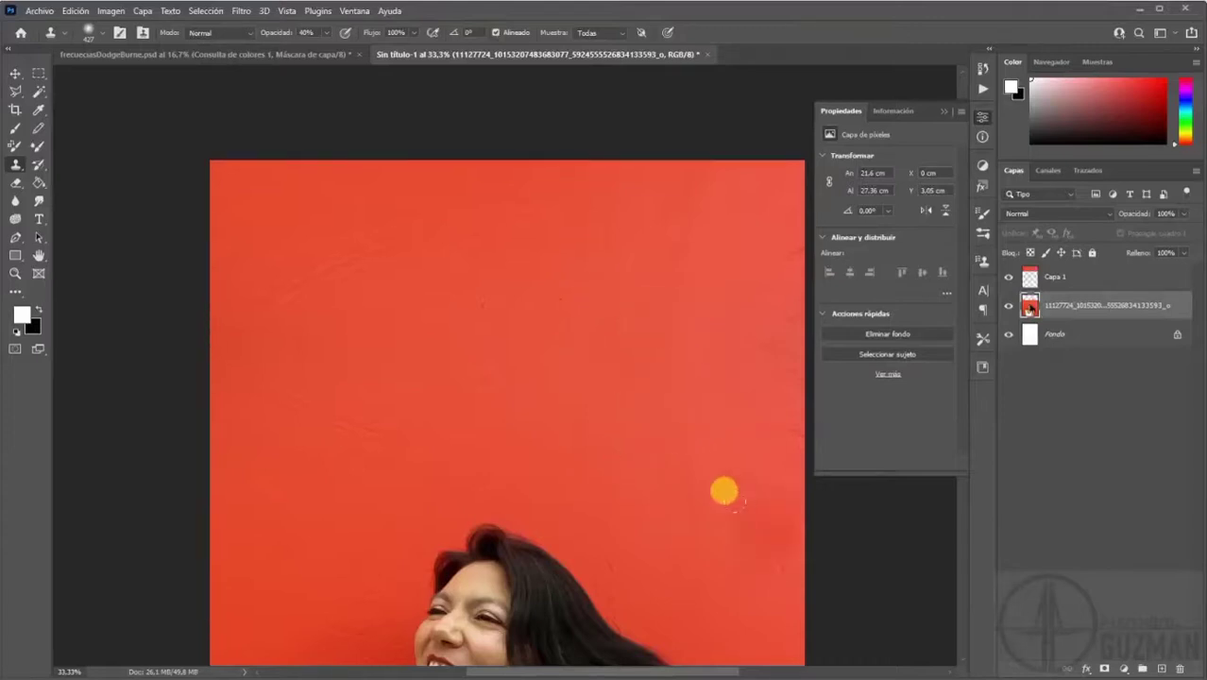
Set the Clone Stamp opacity to 77% and clone wall texture over the marks near the canvas's upper edge on Capa 1.
left_click(325, 33)
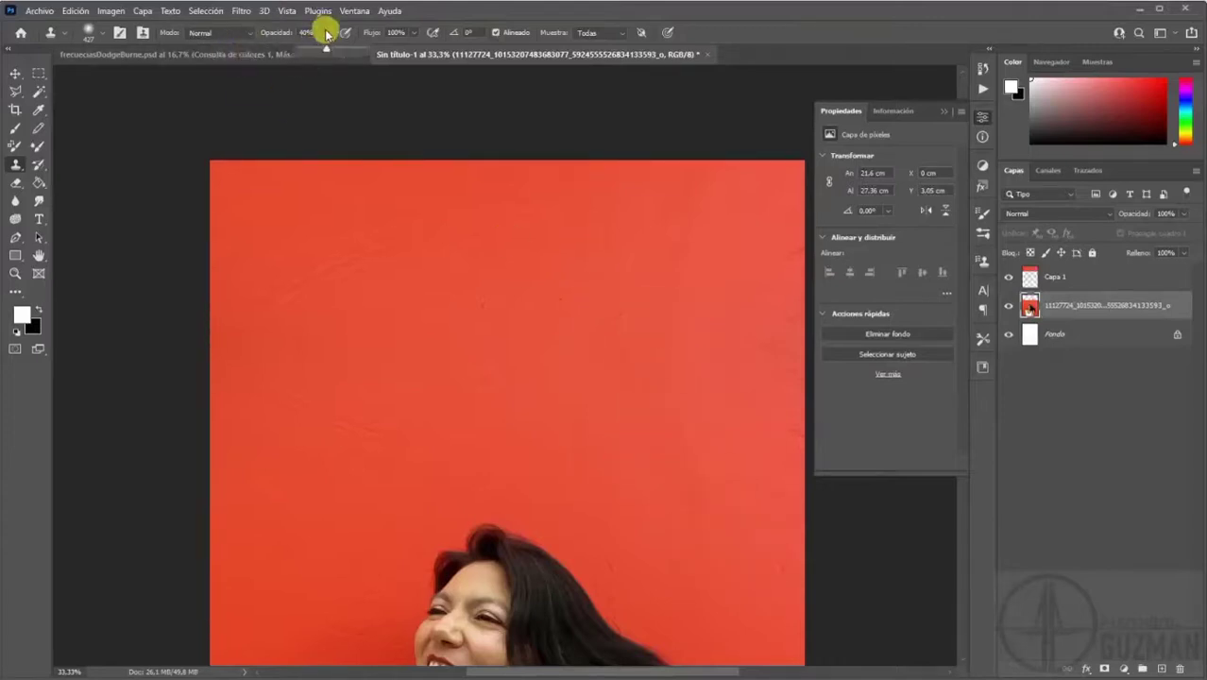
left_click_drag(349, 52, 346, 52)
left_click(1082, 277)
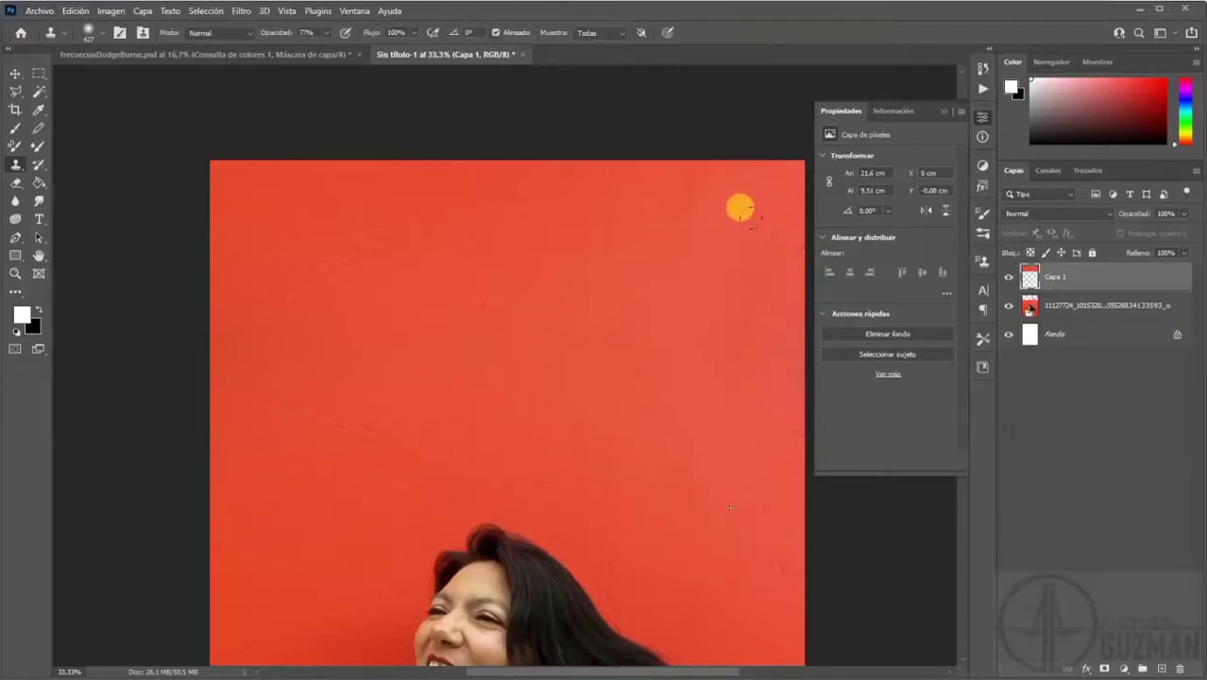
left_click_drag(612, 202, 579, 180)
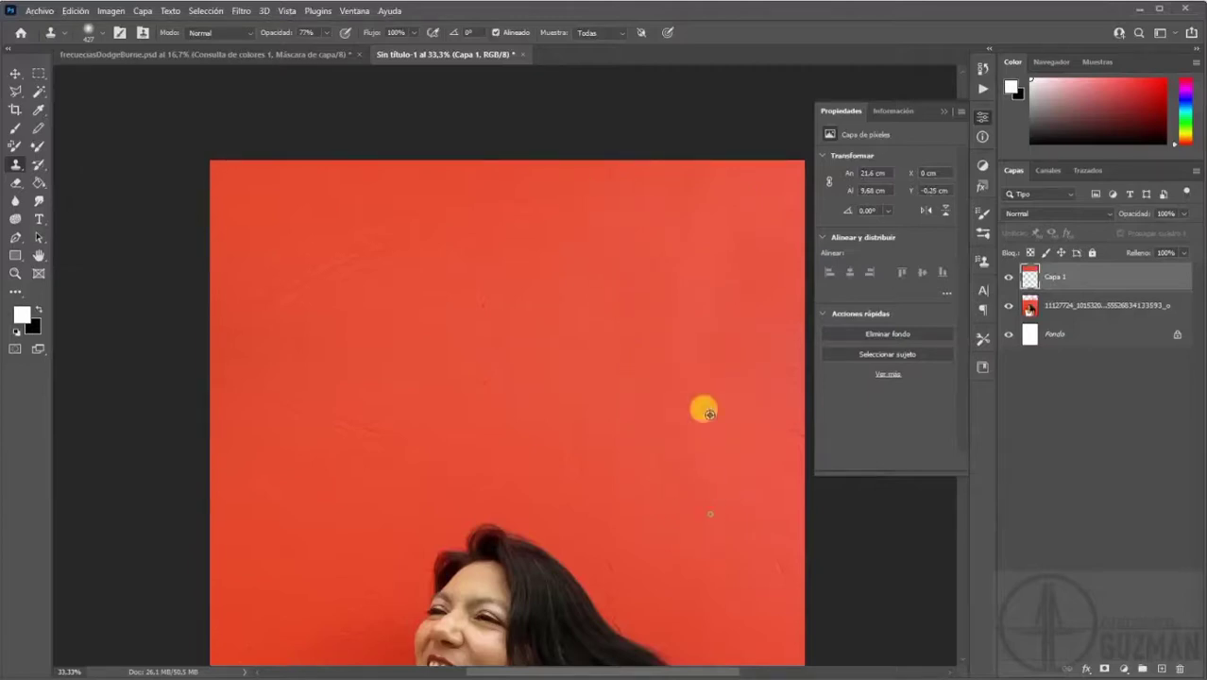
left_click_drag(647, 162, 656, 153)
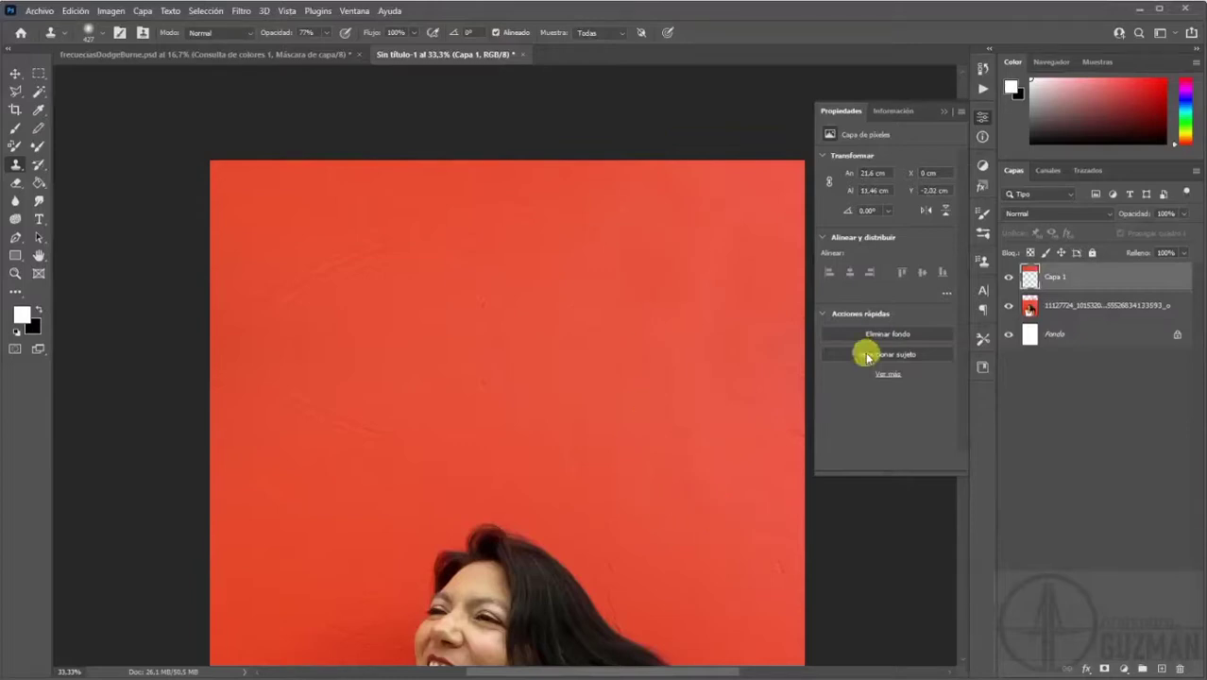
Set the Clone Stamp opacity to 49% and blend the remaining marks and uneven tones on the wall in Capa 1.
left_click(327, 34)
left_click(309, 48)
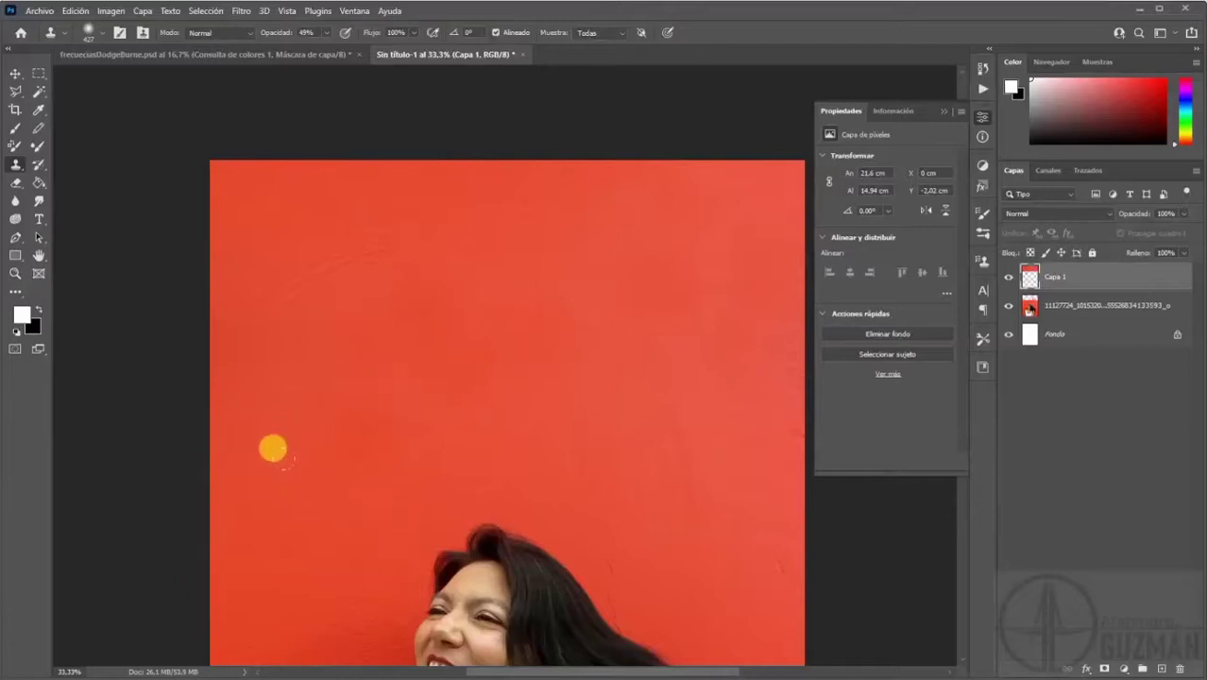
key("ctrl+z")
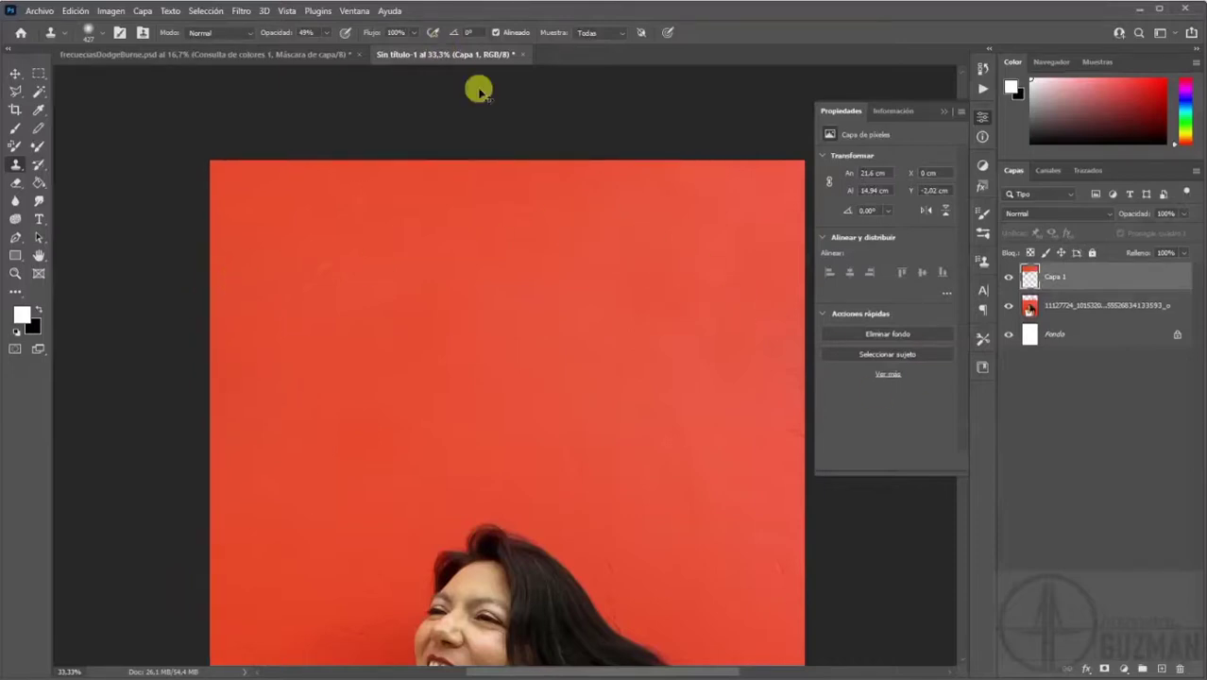
Flatten the extended wall, the photo and the background into a single layer.
key("ctrl+minus")
key("ctrl+minus")
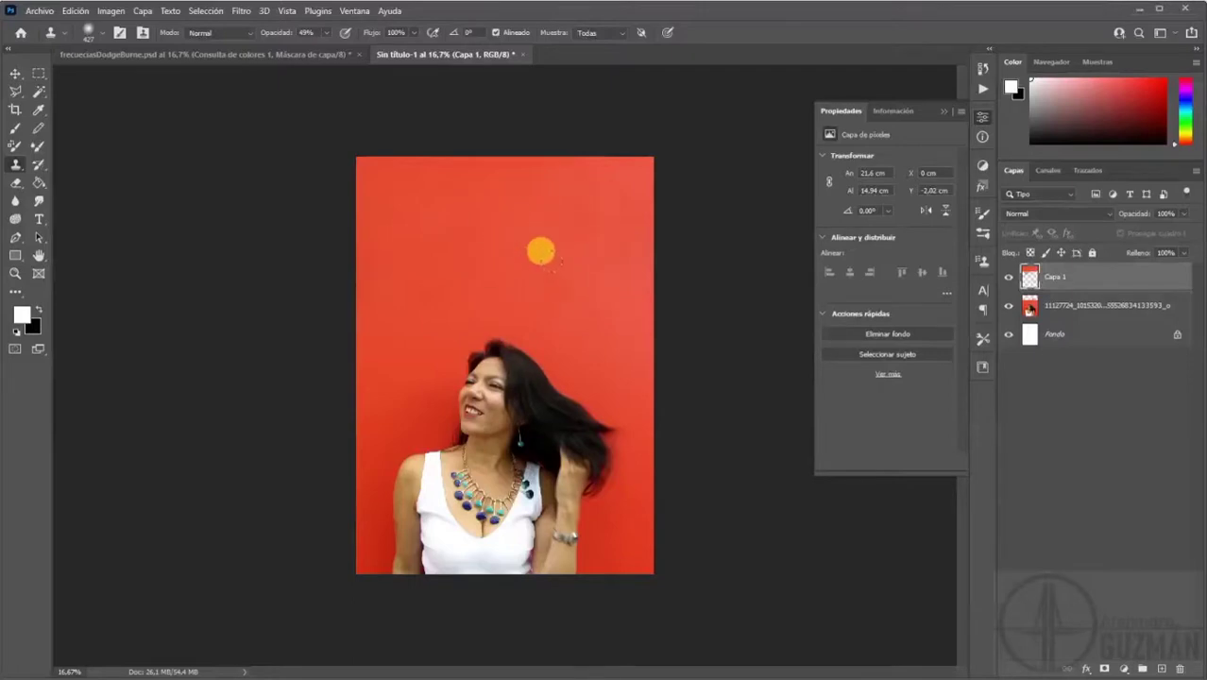
left_click_drag(569, 432, 561, 398)
key("ctrl+z")
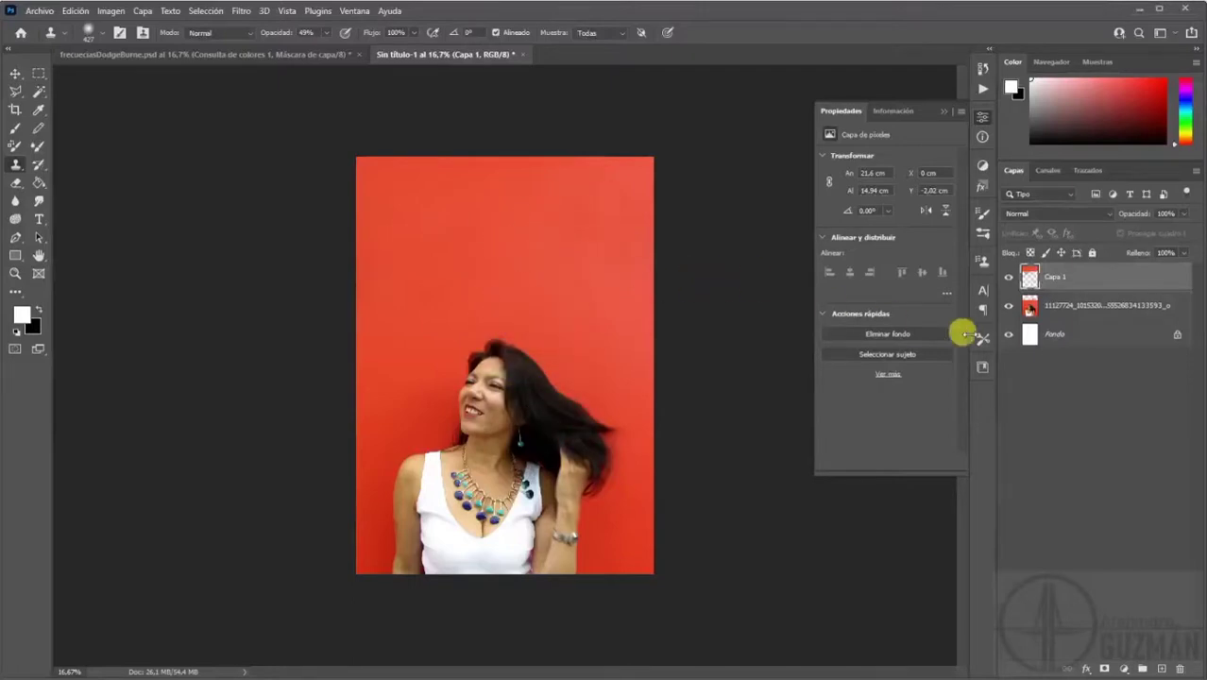
right_click(1106, 285)
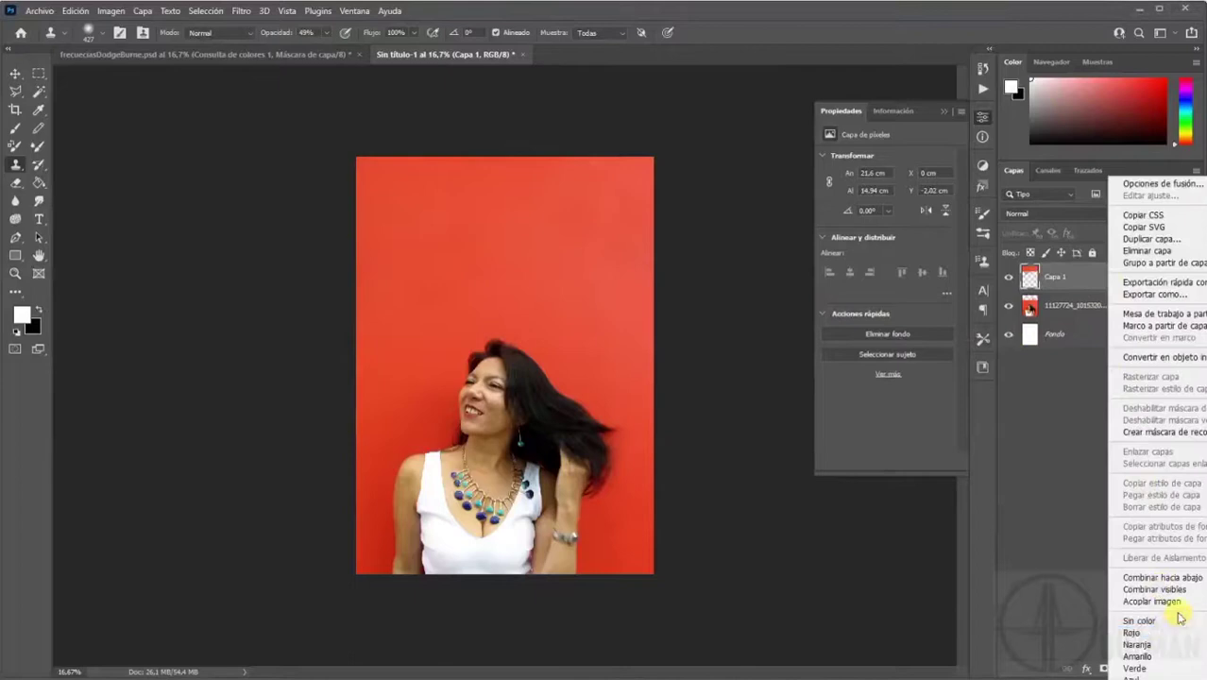
left_click(1105, 599)
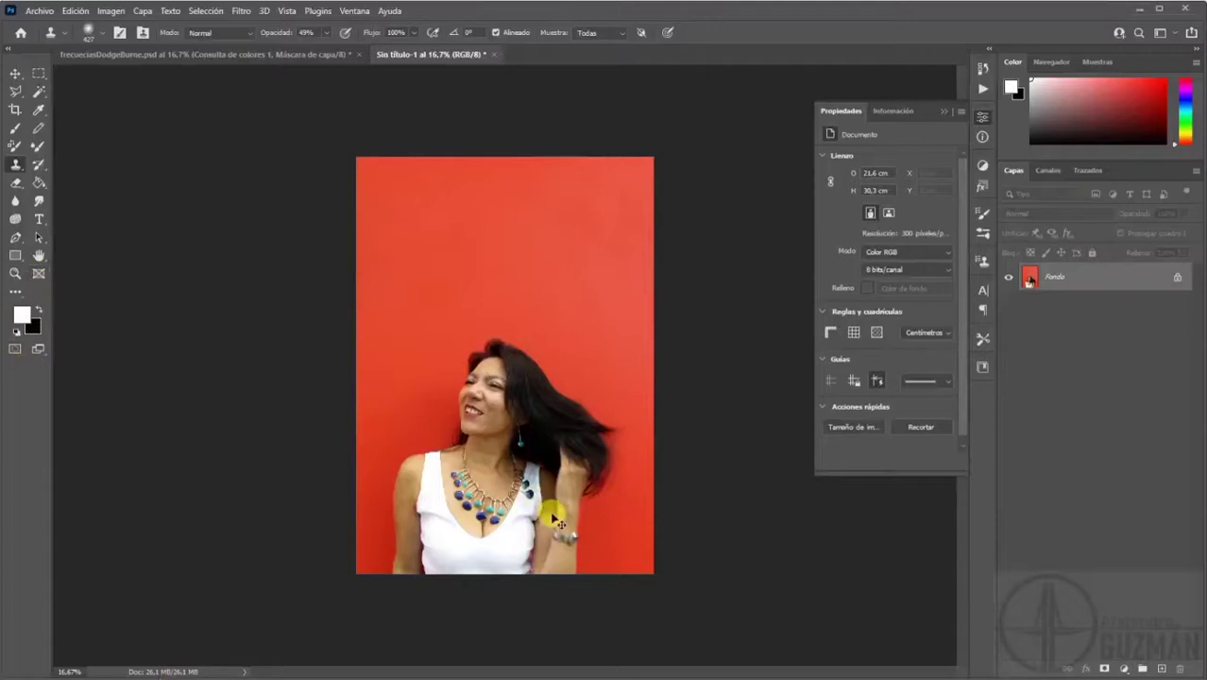
Examine the flattened portrait and the extended wall up close and with the whole page at 22% zoom.
key("ctrl+plus")
left_click_drag(604, 500, 598, 418)
scroll(598, 419, "down", 1)
key("ctrl+z")
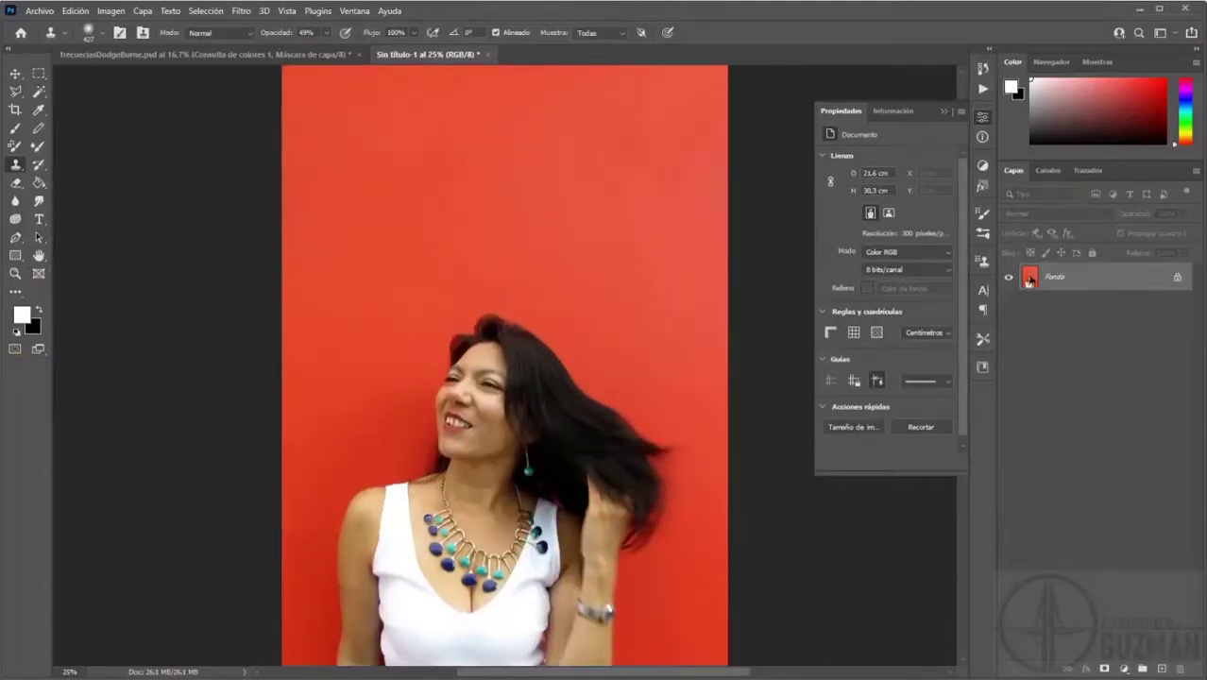
type("20")
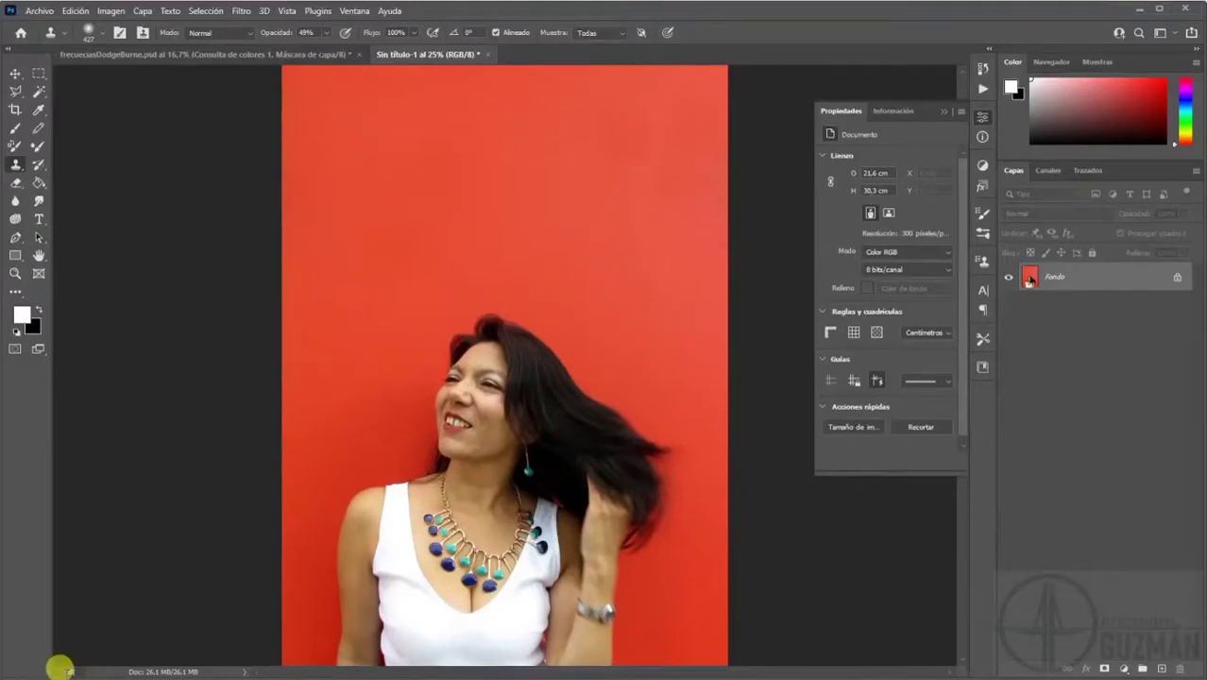
key("Return")
type("22")
key("Return")
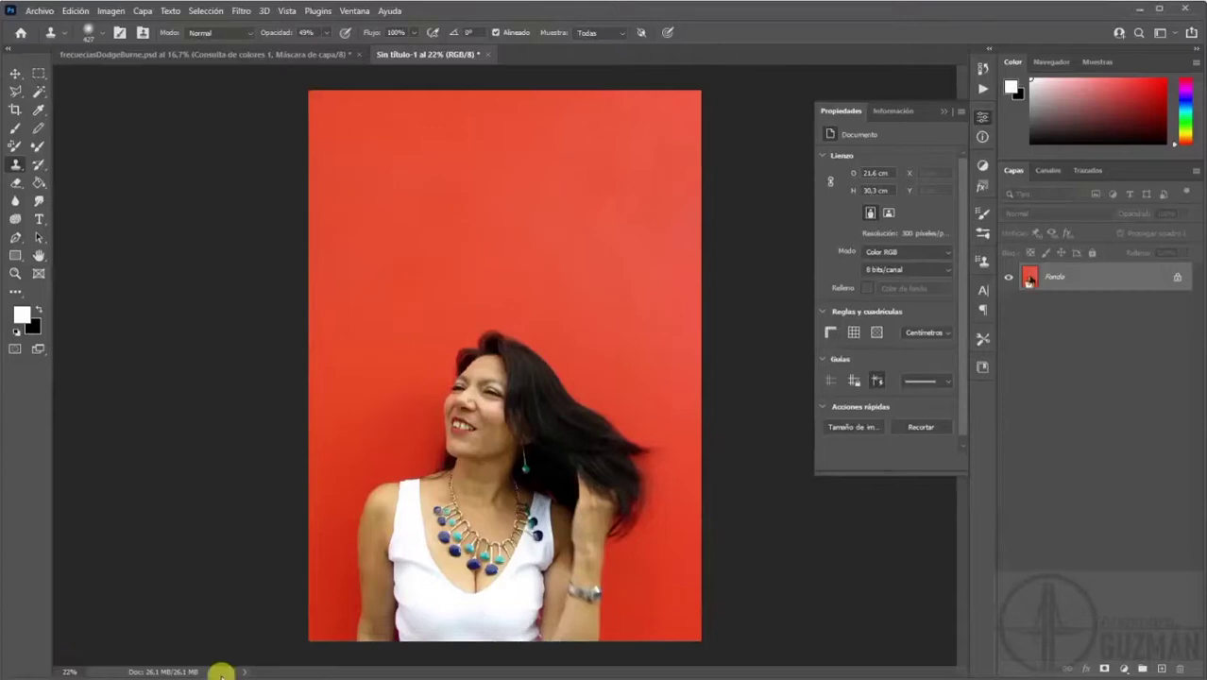
key("ctrl+plus")
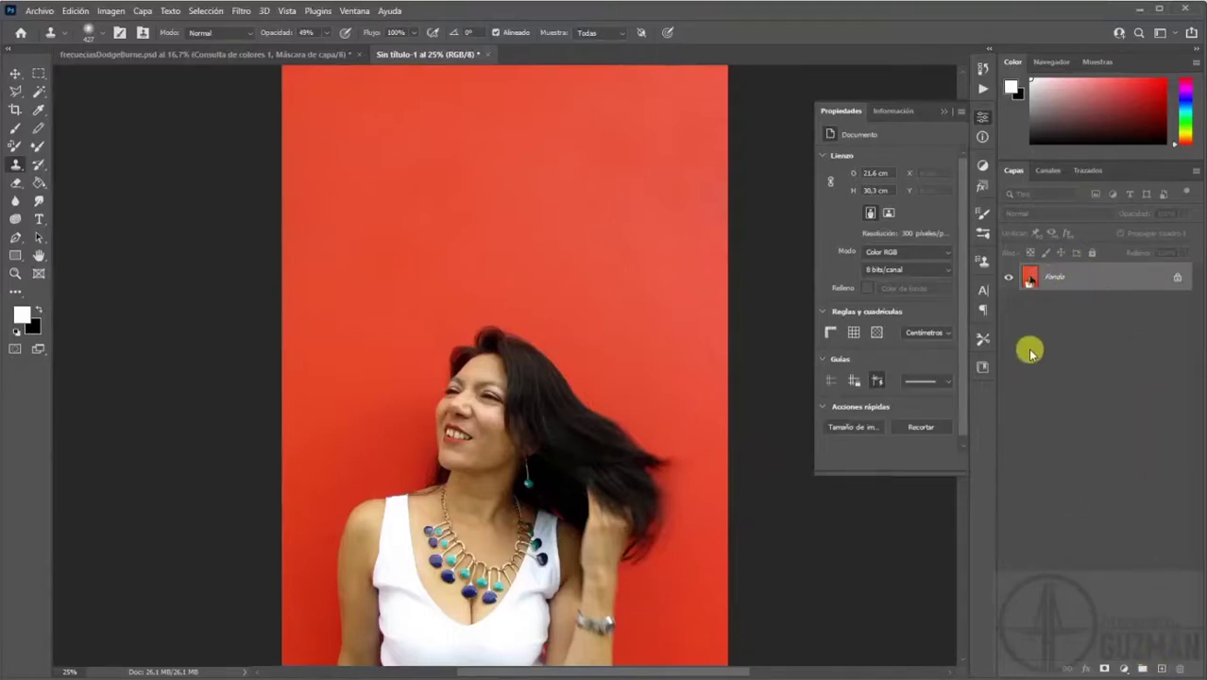
Duplicate the flattened portrait layer twice and select the lower copy, Capa 1.
key("ctrl+j")
key("ctrl+j")
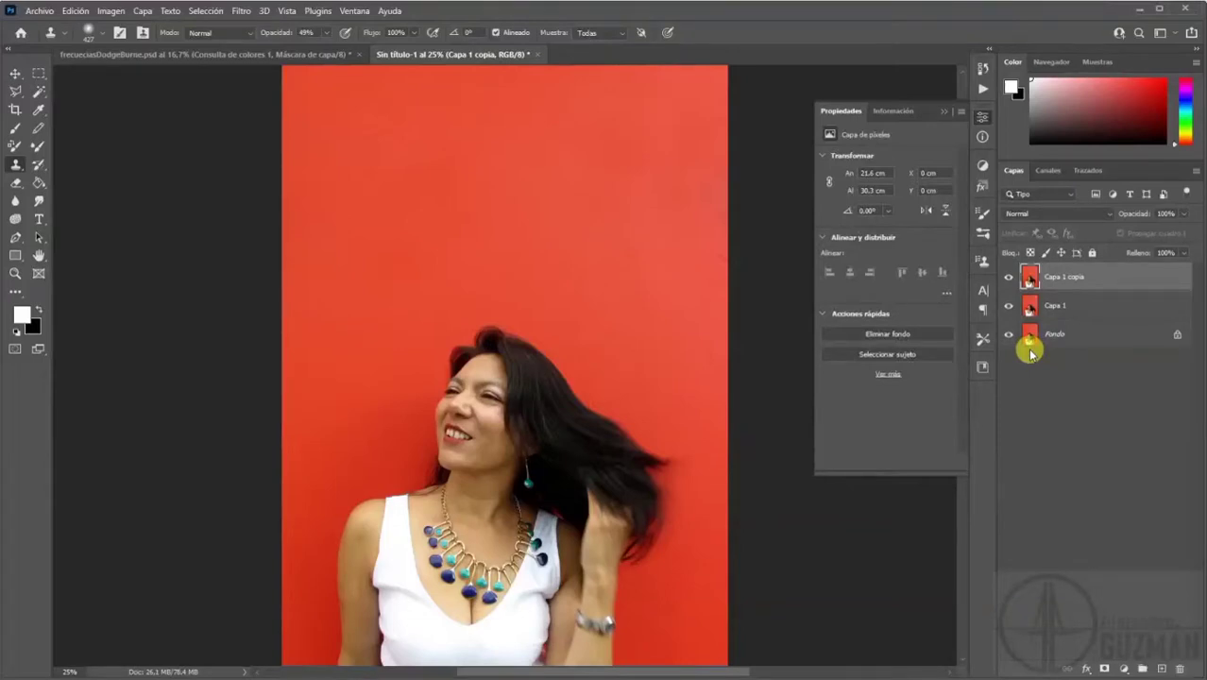
left_click(1062, 312)
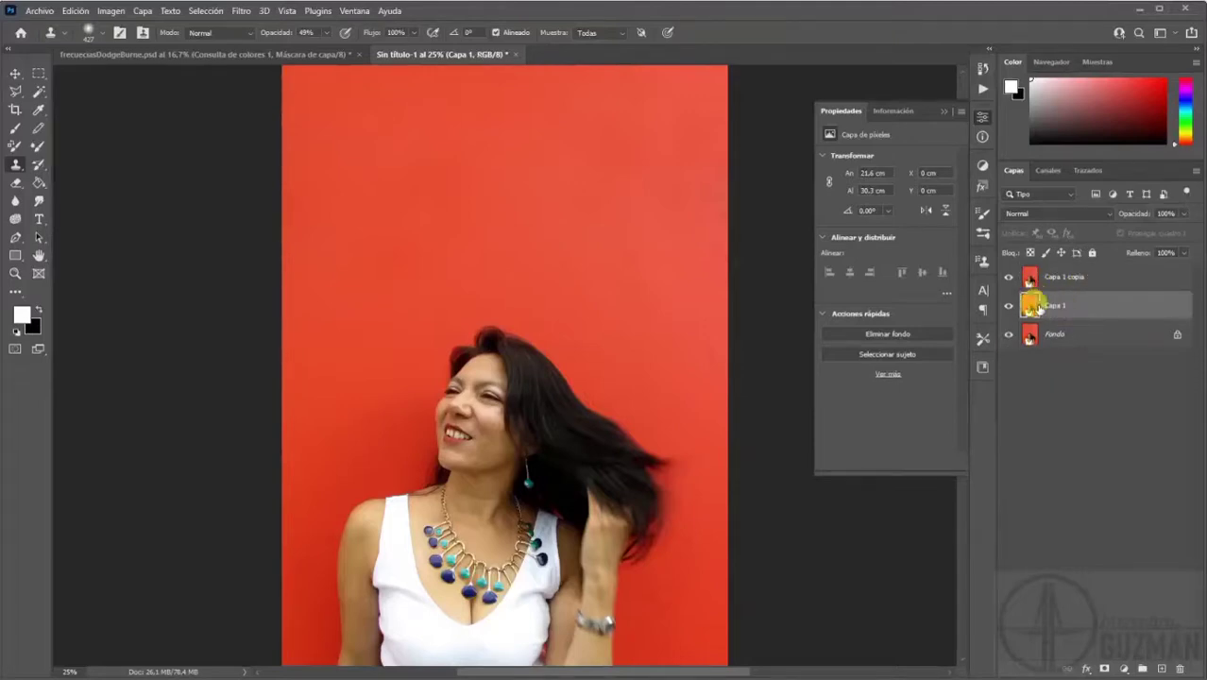
right_click(1029, 306)
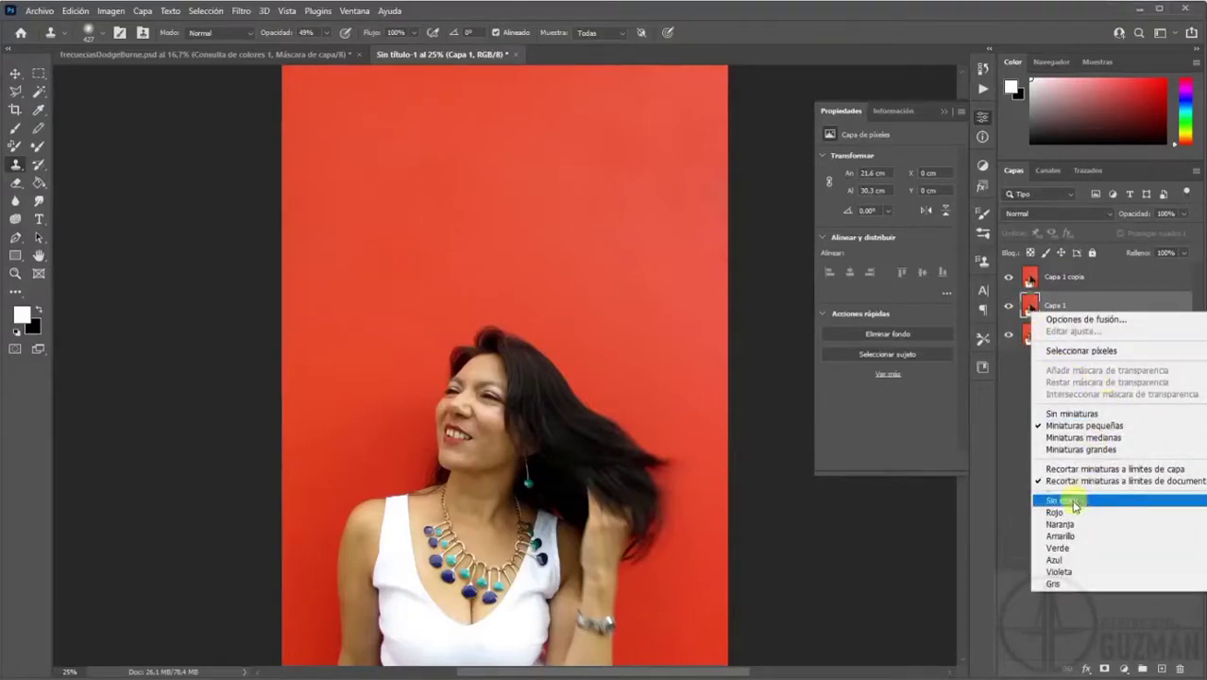
left_click(1035, 304)
right_click(1036, 304)
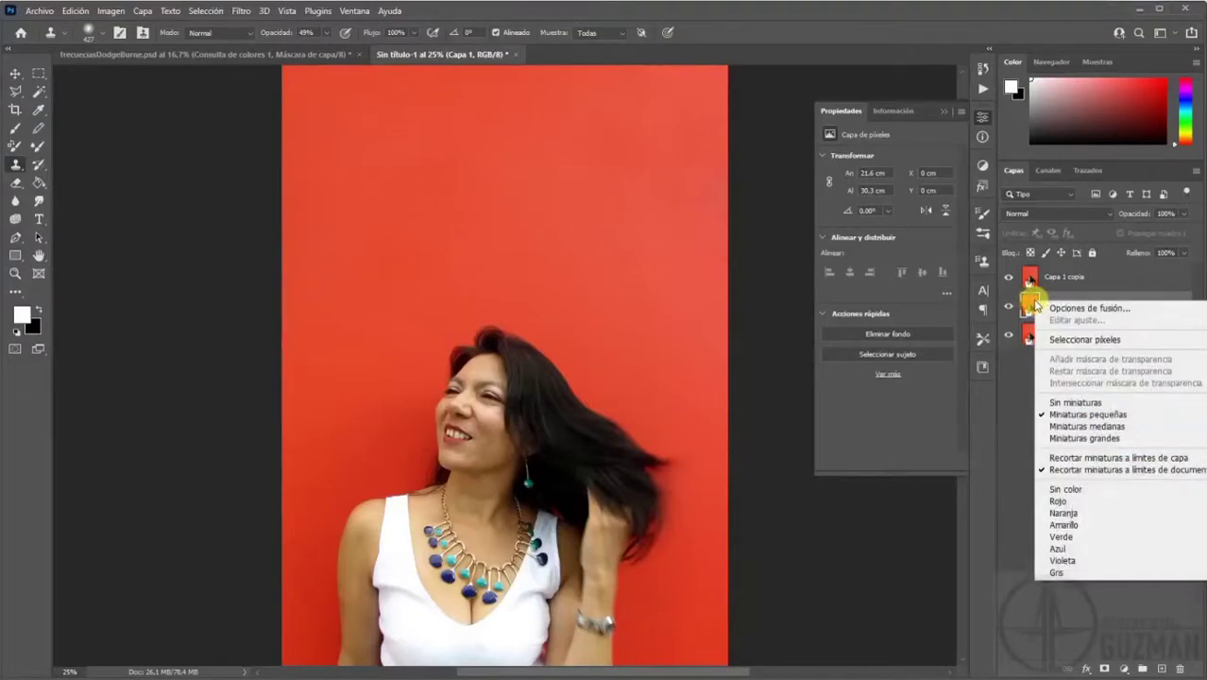
left_click(250, 12)
Convert Capa 1 into a smart object for smart filters.
left_click(248, 12)
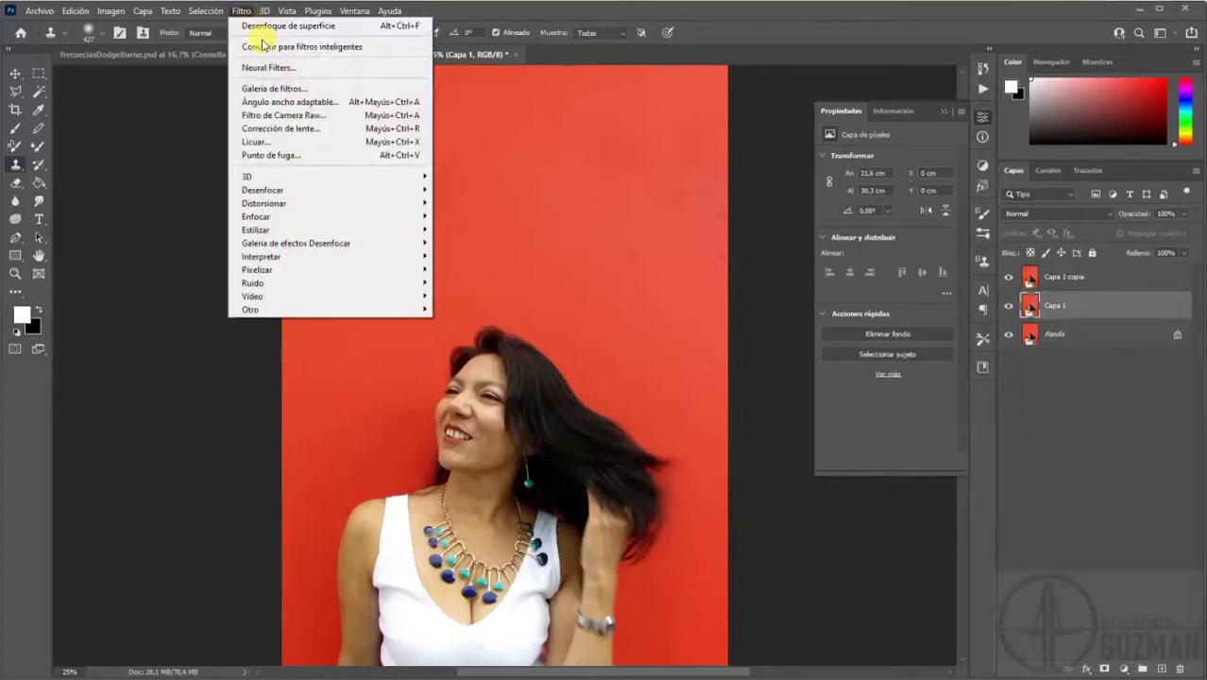
left_click(260, 46)
left_click(601, 272)
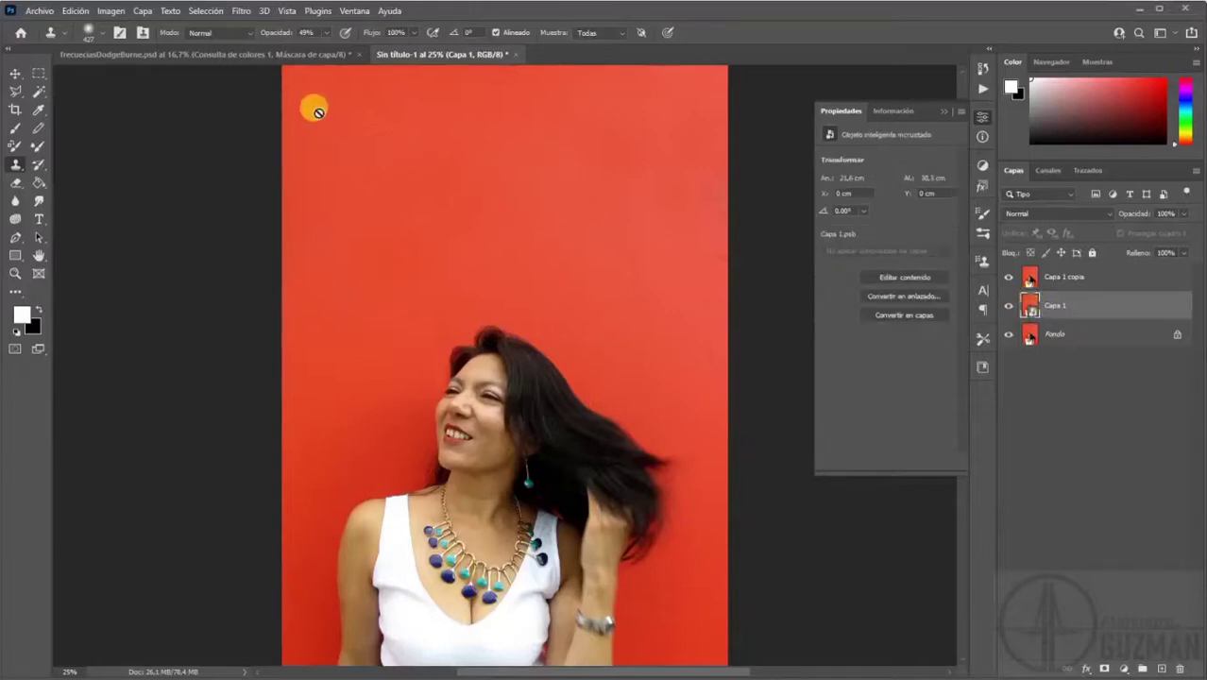
Apply a Gaussian Blur smart filter with a radius of 3.3 pixels to Capa 1.
left_click(241, 10)
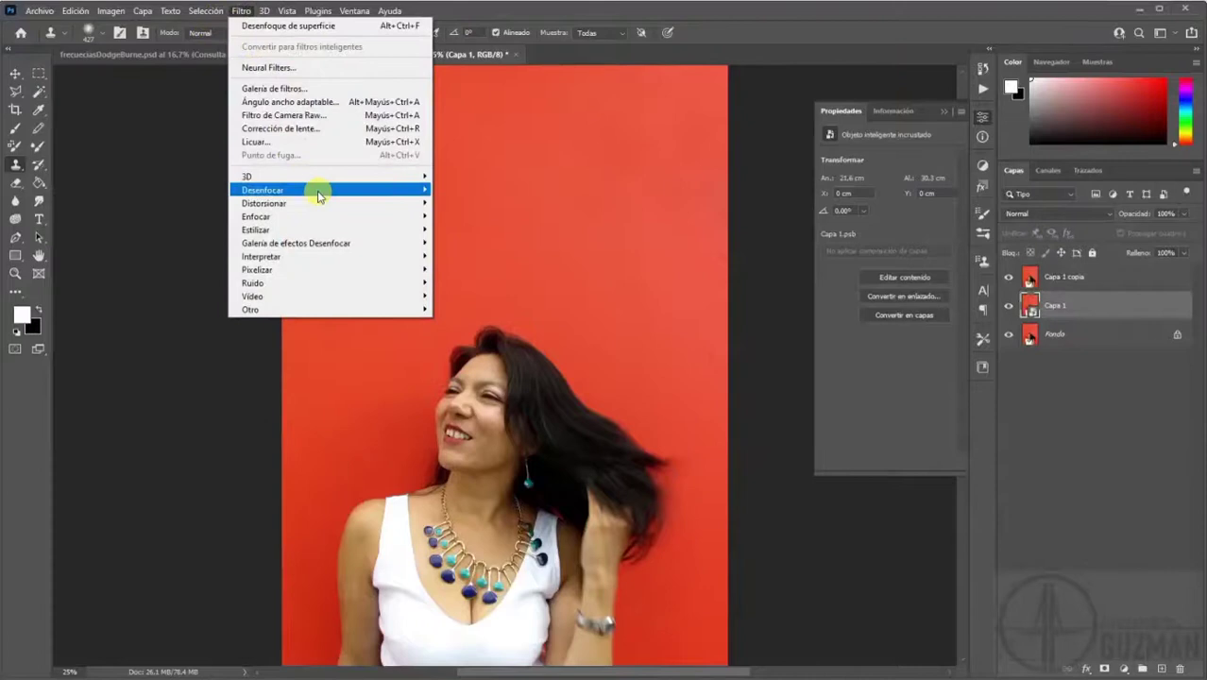
mouse_move(319, 190)
left_click(527, 282)
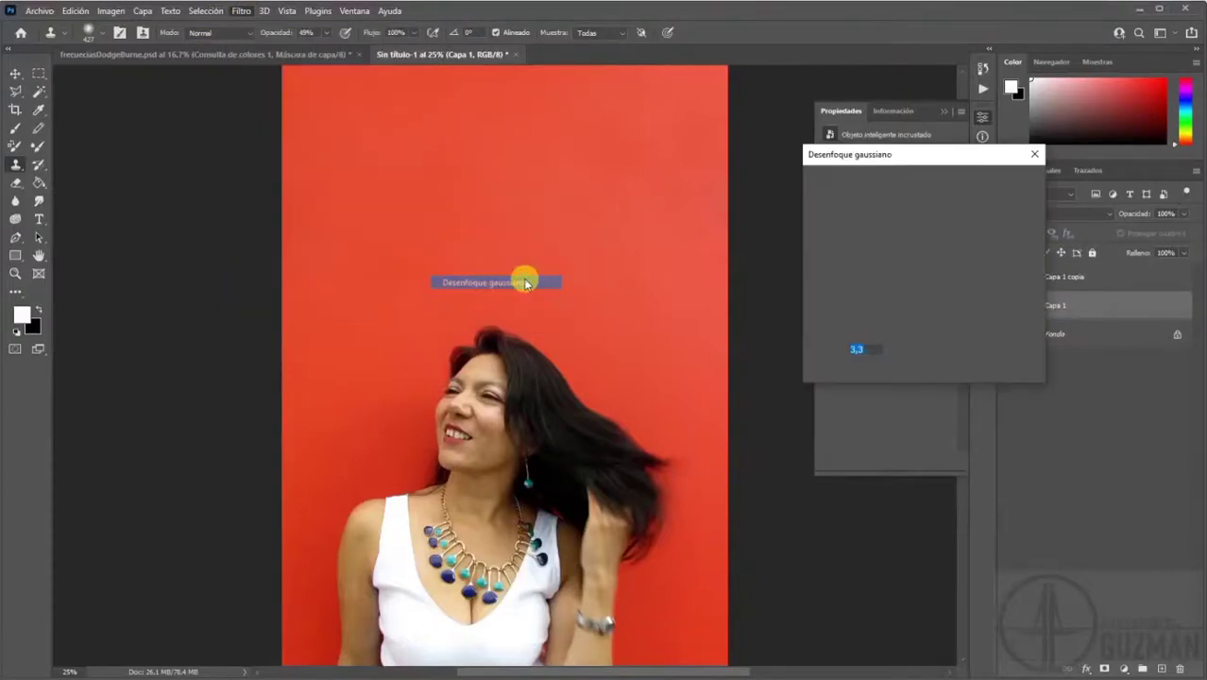
left_click(852, 350)
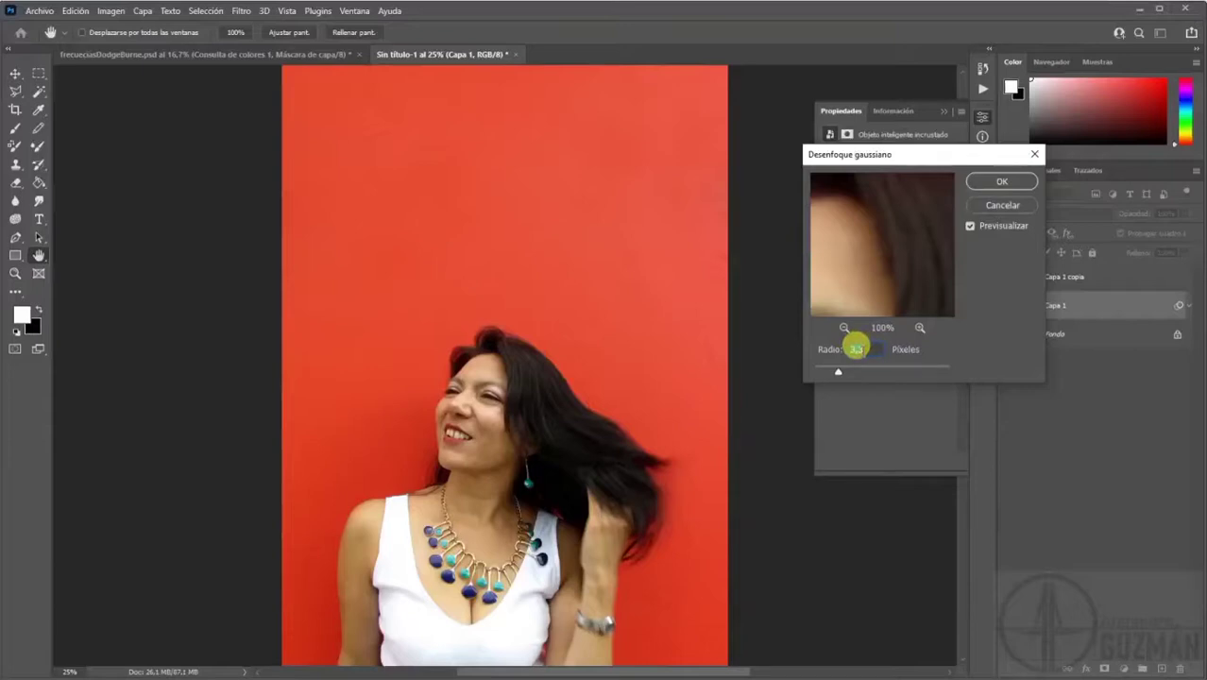
left_click(1000, 182)
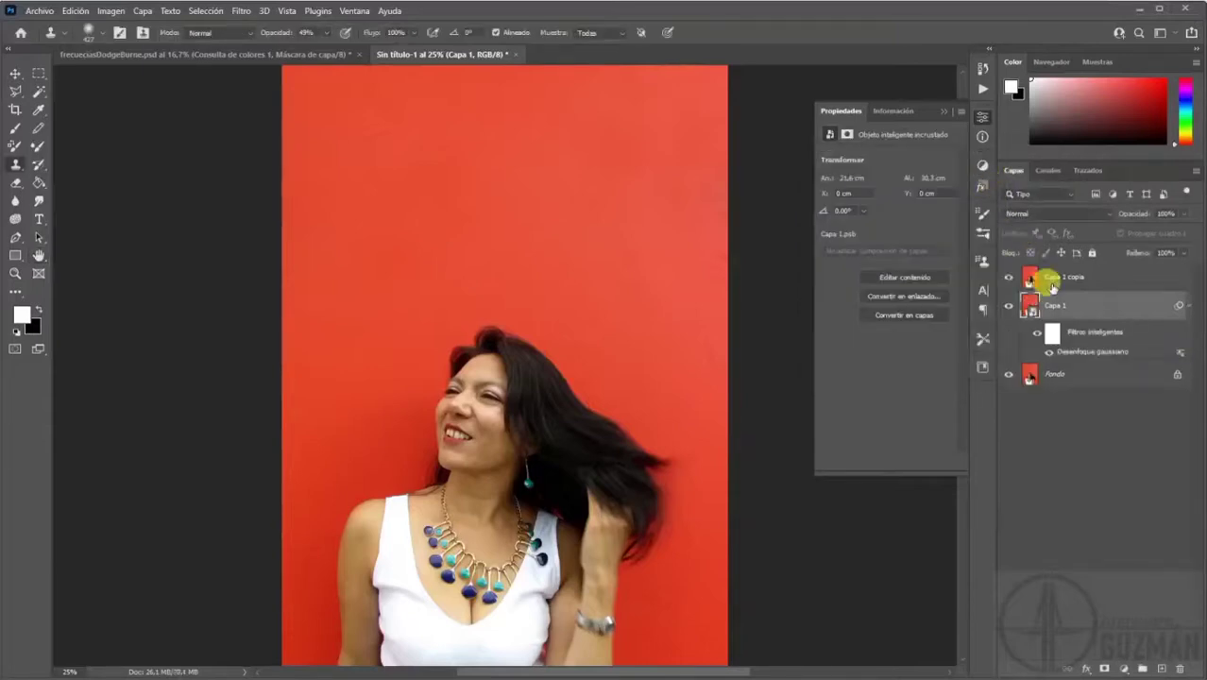
Group Capa 1 copia and Capa 1 and name the group Frecuencias.
left_click(1065, 283)
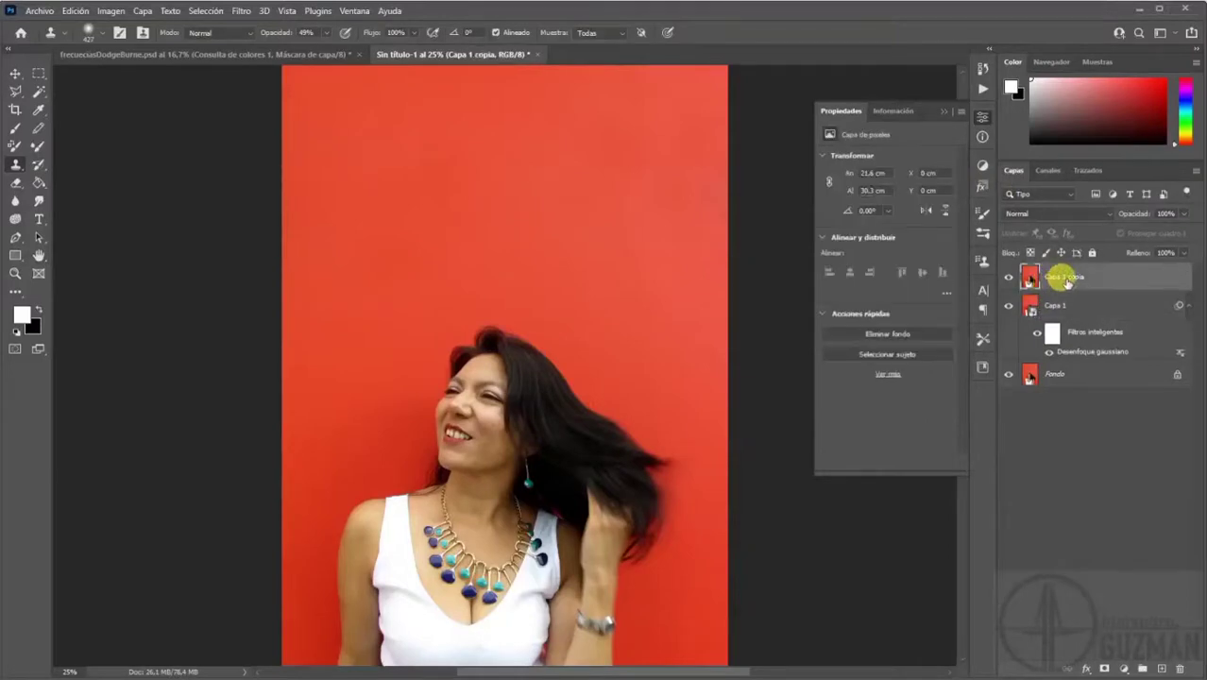
left_click(1062, 308, "shift")
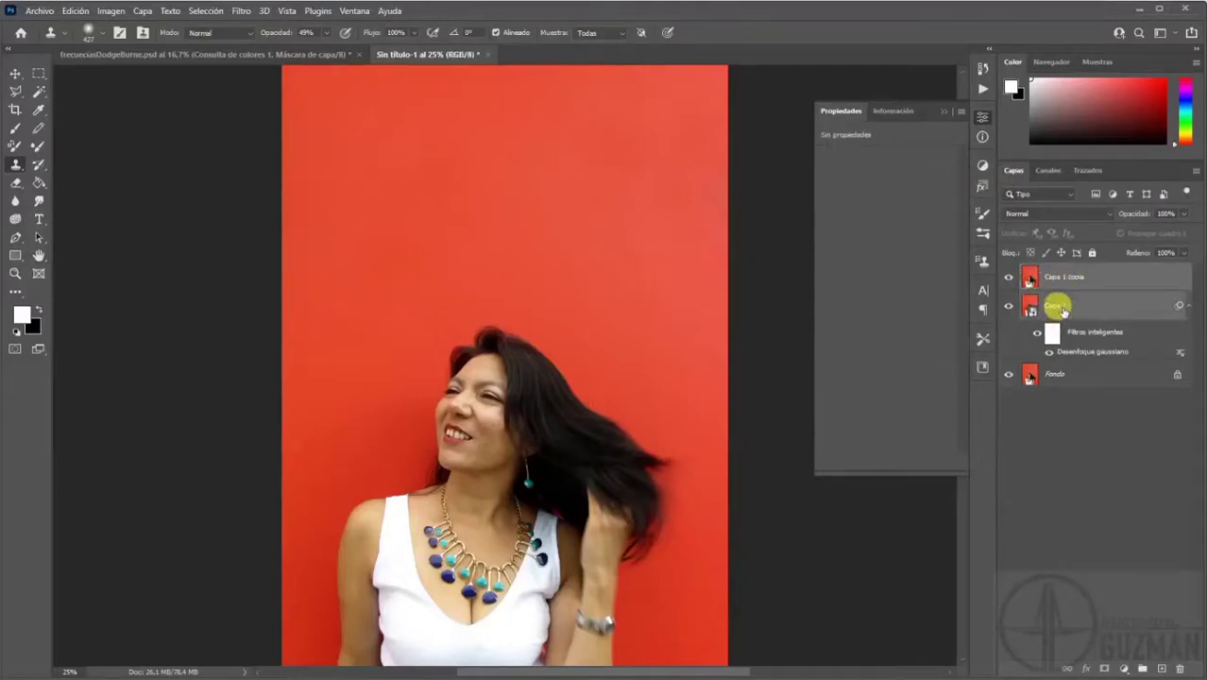
key("ctrl+g")
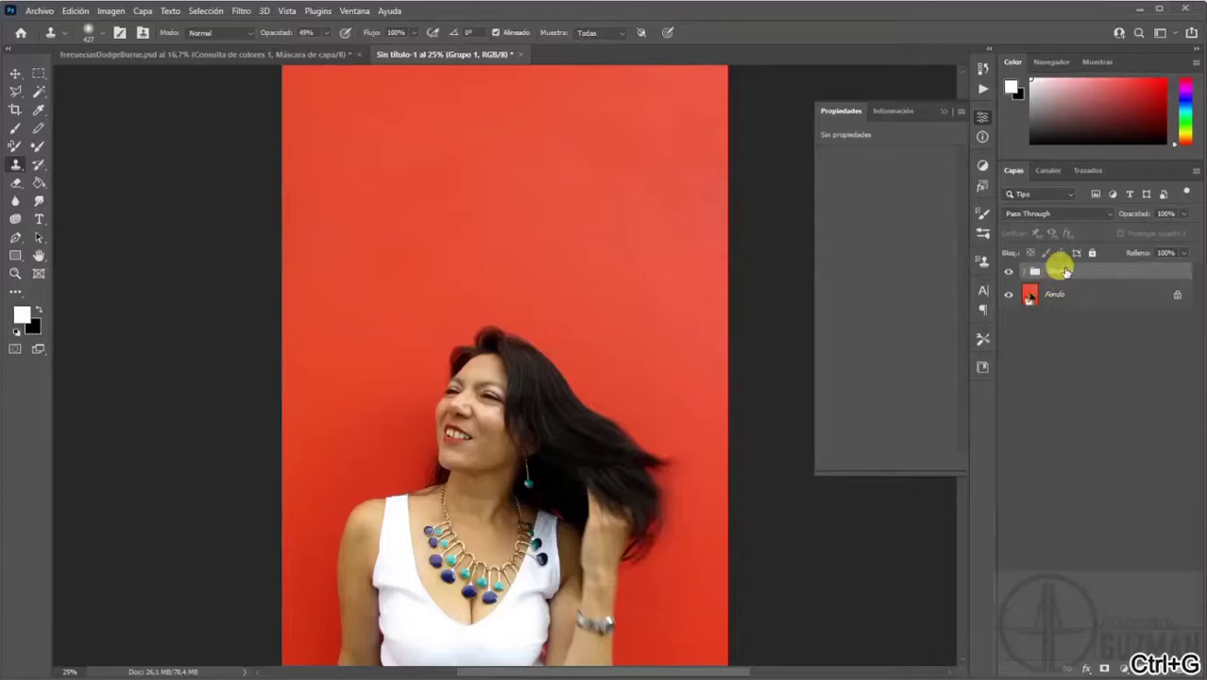
type("Frecuencias")
left_click(1039, 271)
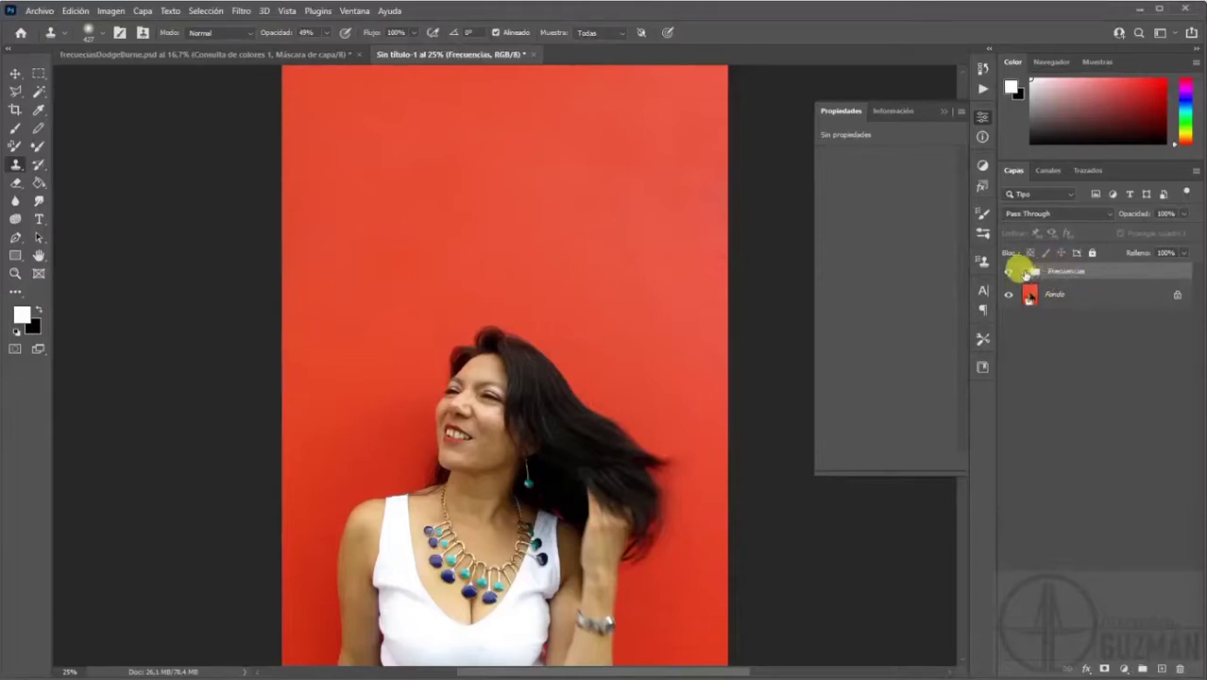
Expand the Frecuencias group and rename the blurred layer as color and the upper copy as textura.
left_click(1025, 272)
double_click(1071, 296)
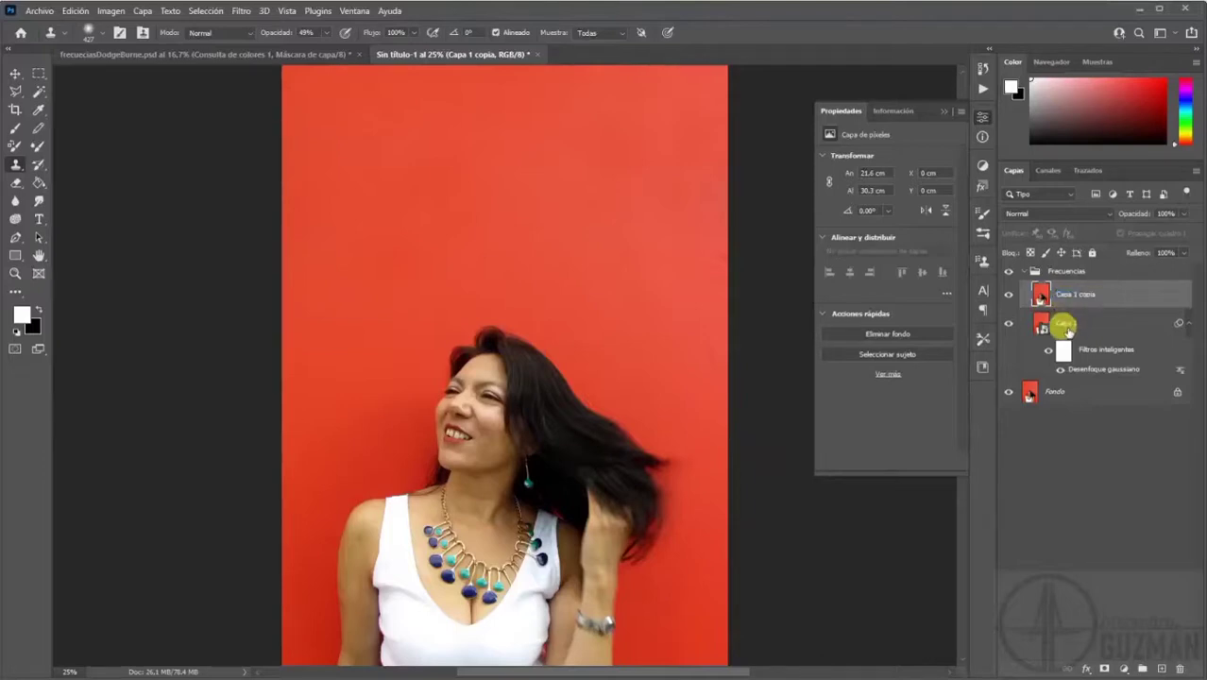
double_click(1065, 325)
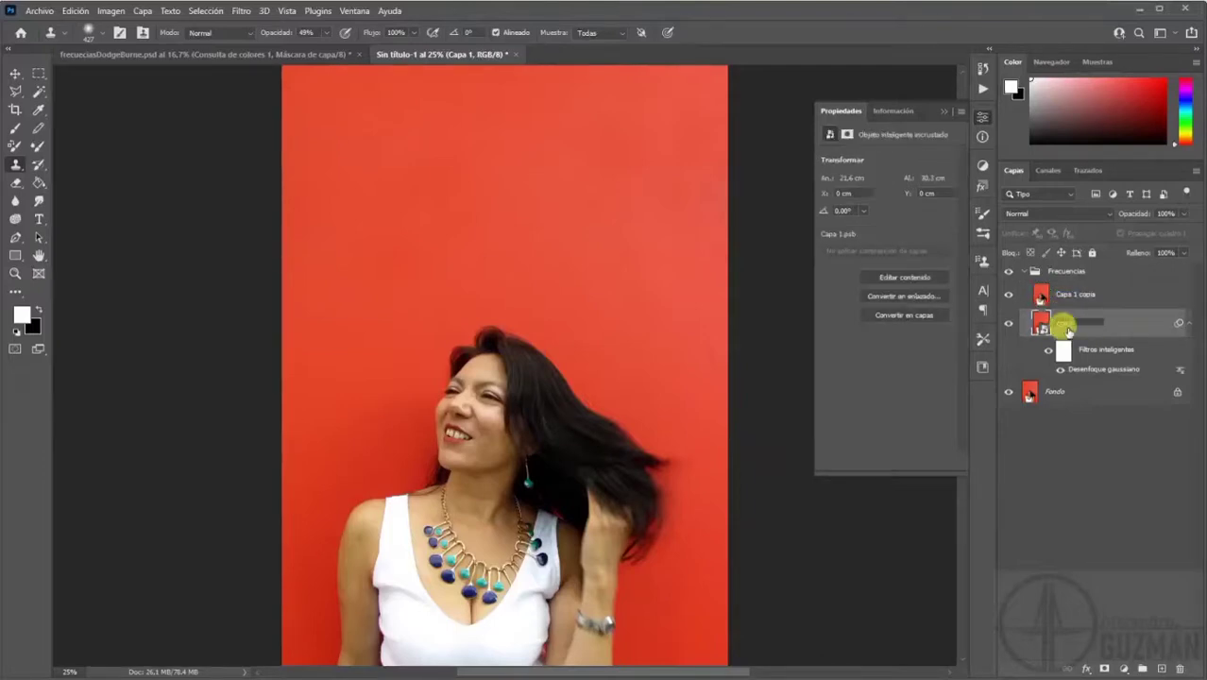
type("color")
double_click(1069, 294)
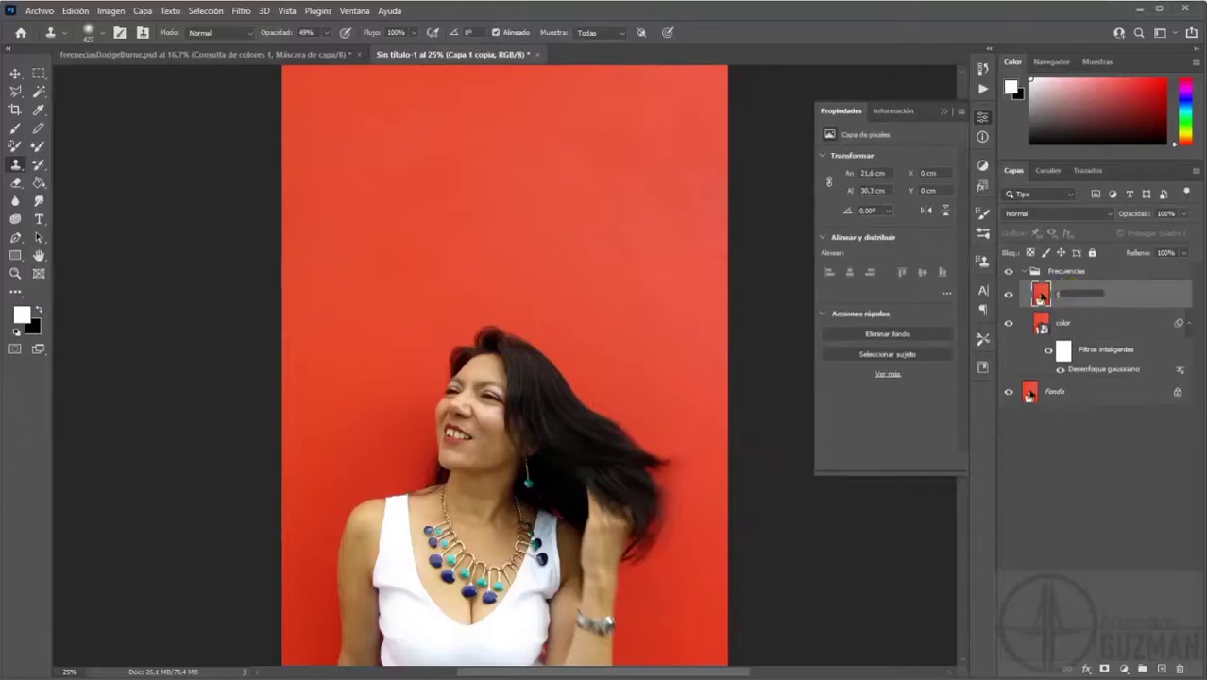
type("textura")
key("Return")
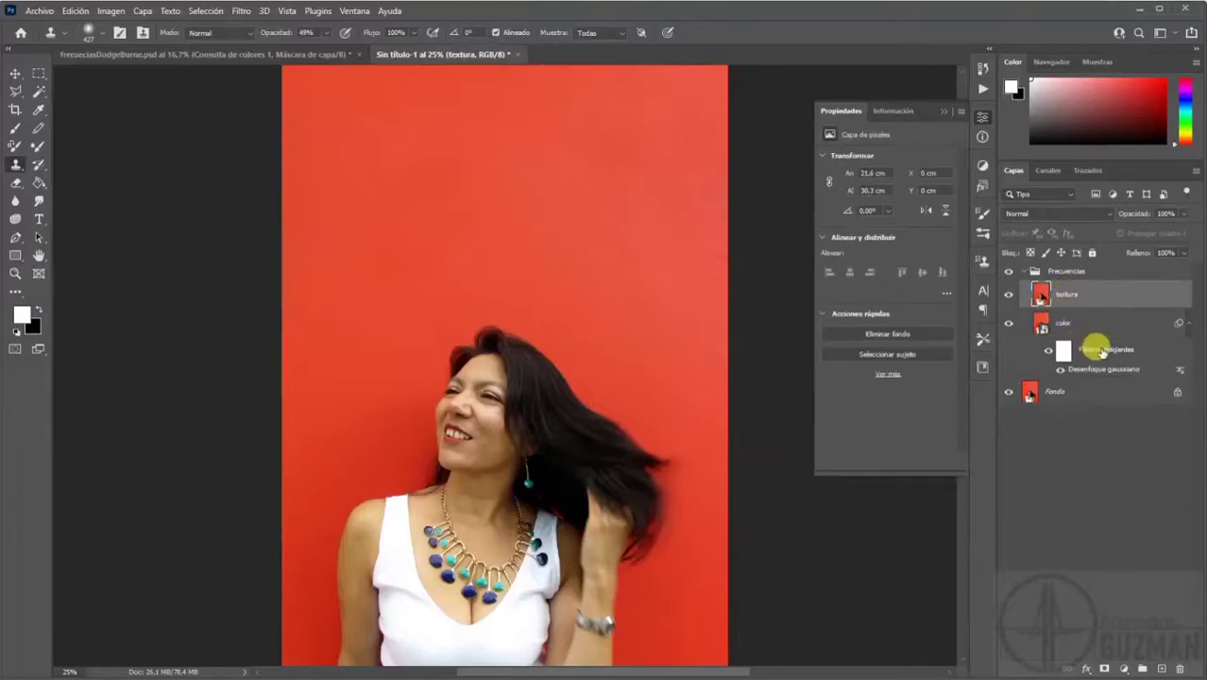
Hide the textura layer, examine the Gaussian-blurred face at 100% zoom along with its blur setting, and show textura again.
left_click(1008, 294)
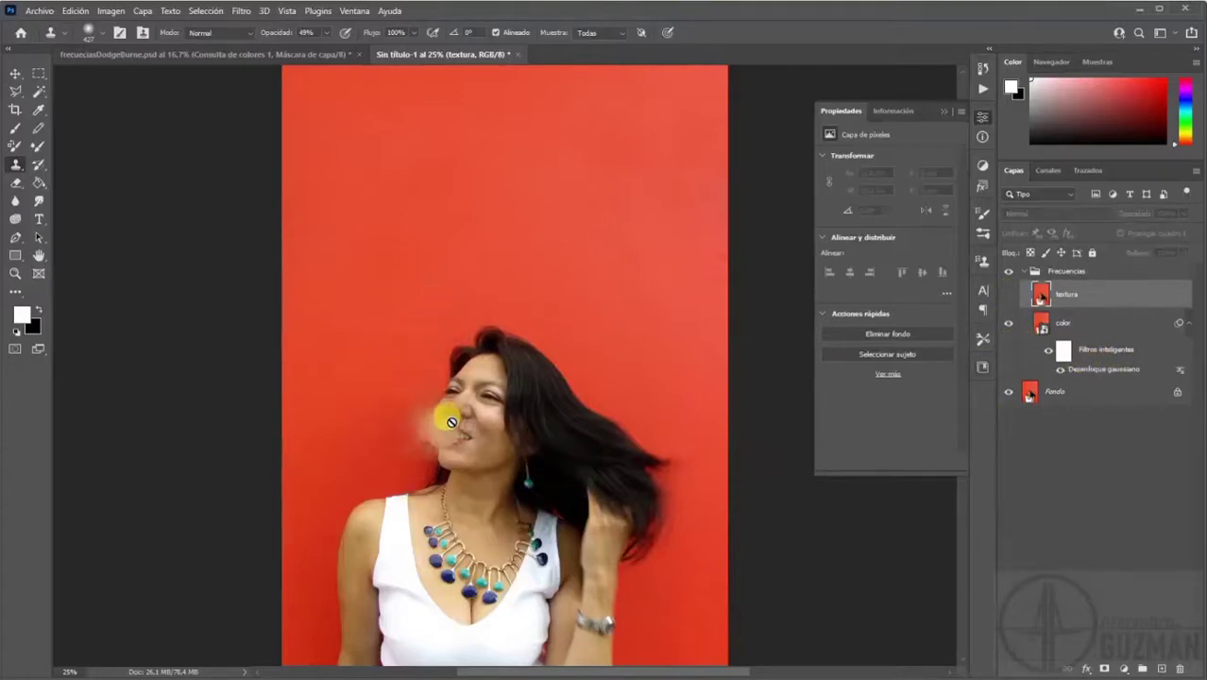
key("ctrl+plus")
key("ctrl+plus")
key("ctrl+plus")
key("ctrl+plus")
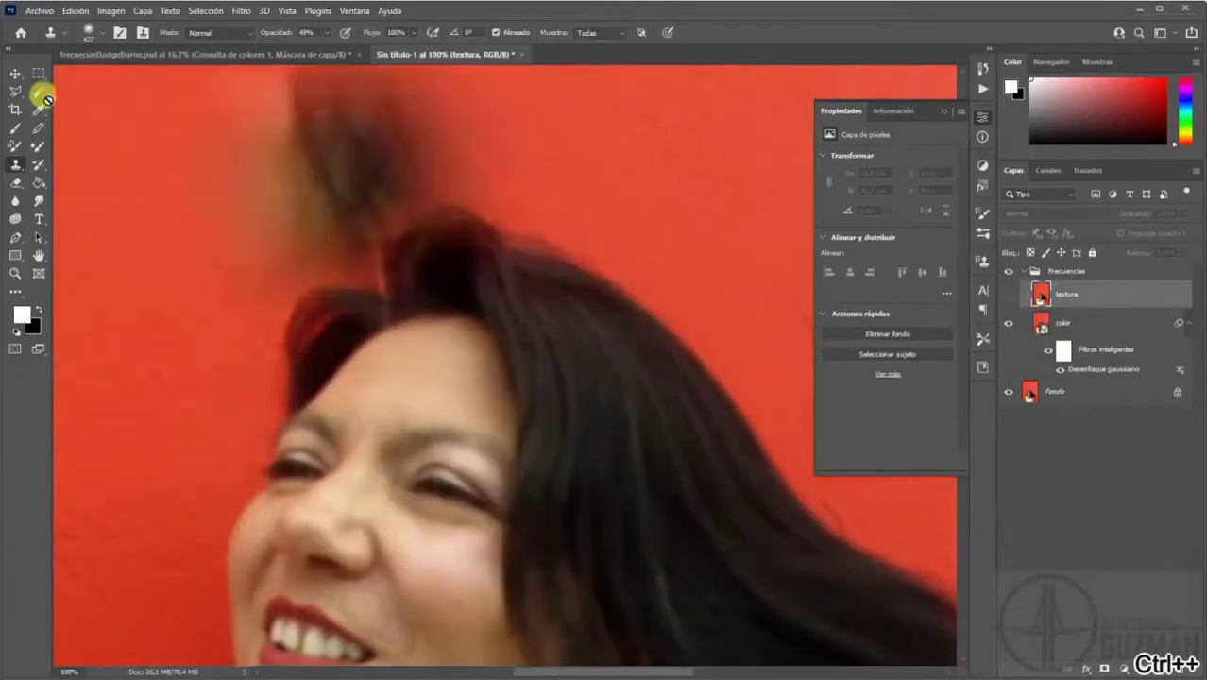
left_click(14, 74)
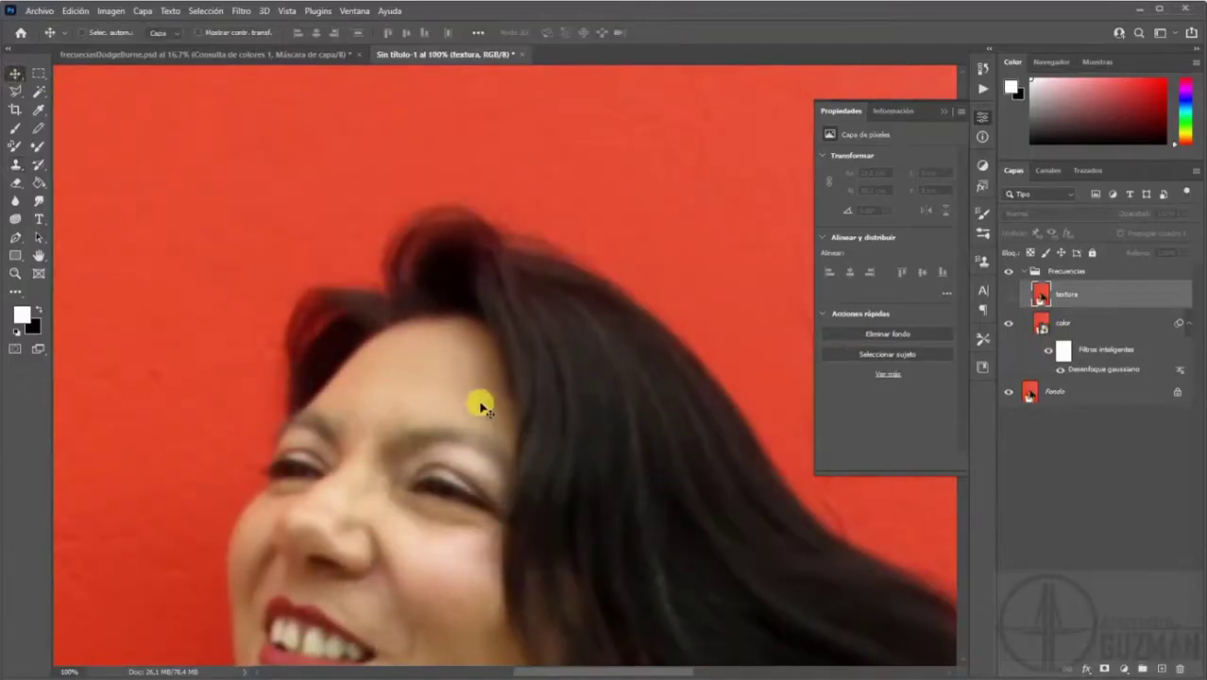
left_click_drag(486, 464, 500, 359)
double_click(1100, 368)
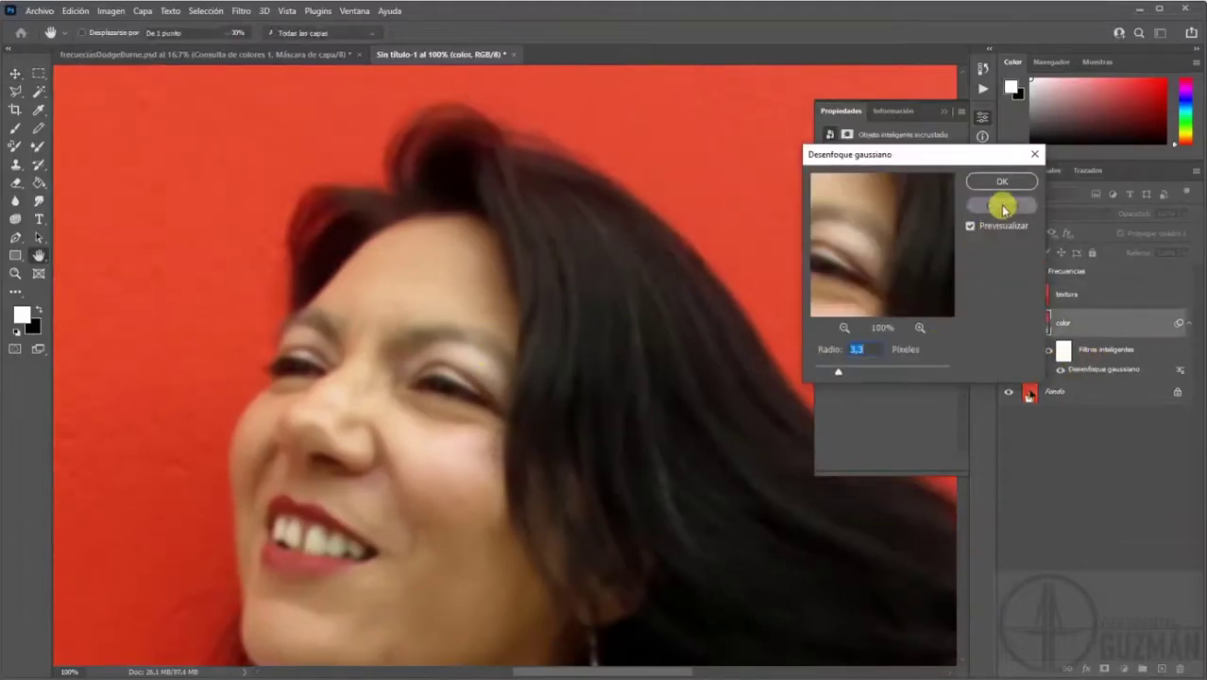
left_click(1002, 204)
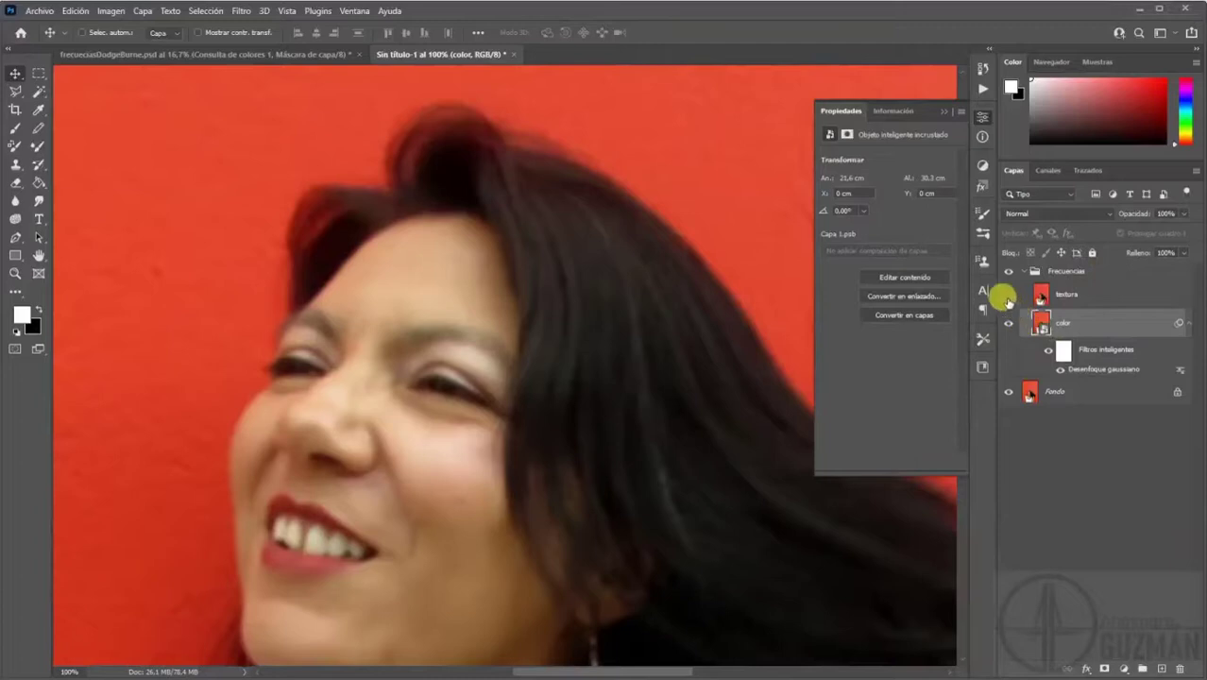
left_click(1008, 294)
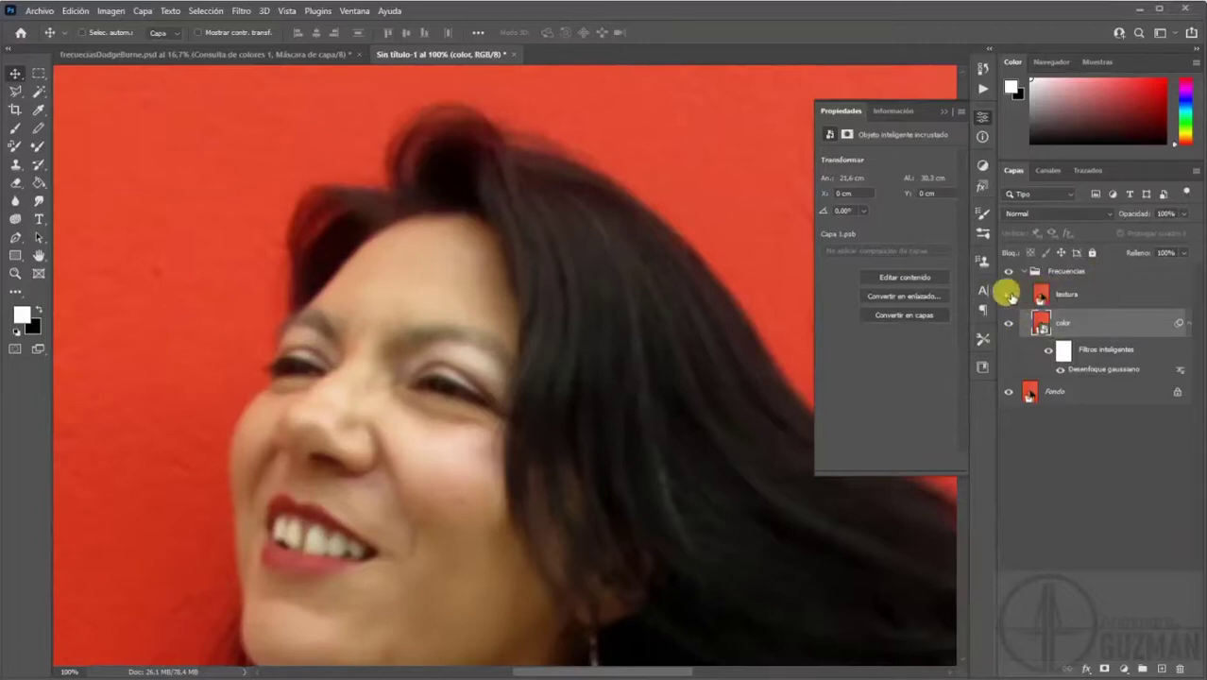
Capitalise the layer names as Textura and Color and save the document as frecuencias2.psd.
left_click(1069, 296)
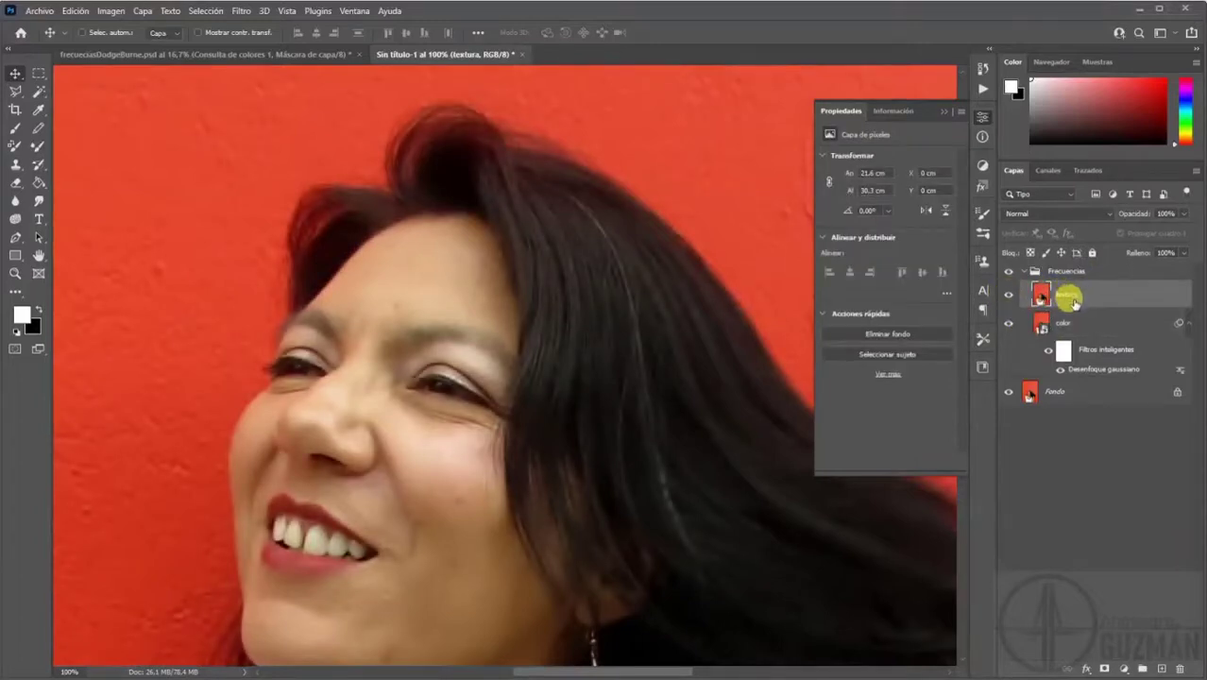
double_click(1075, 300)
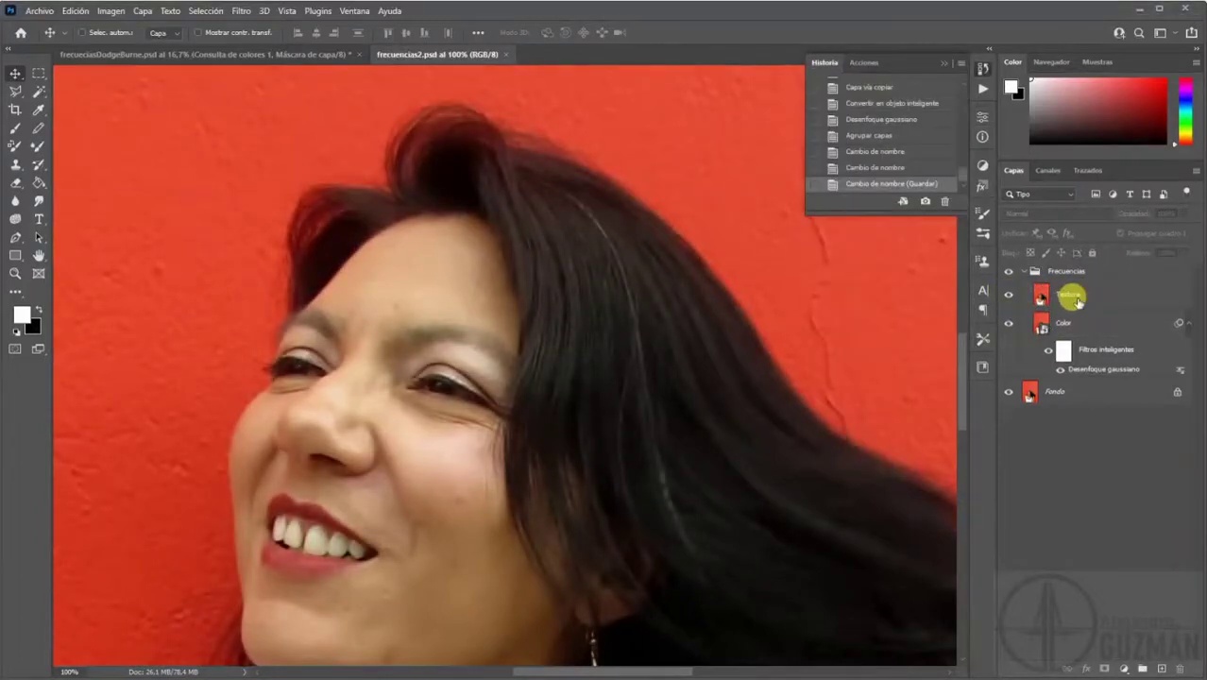
key("Return")
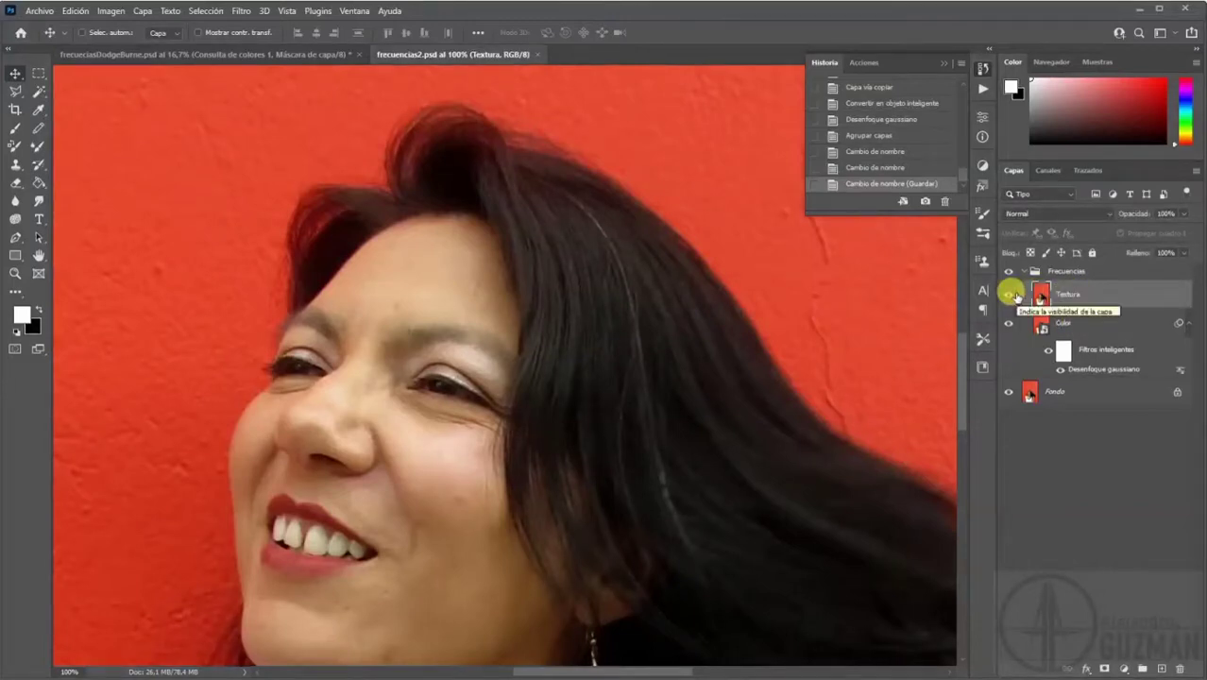
Compare the face with the Textura layer hidden and shown.
left_click(117, 13)
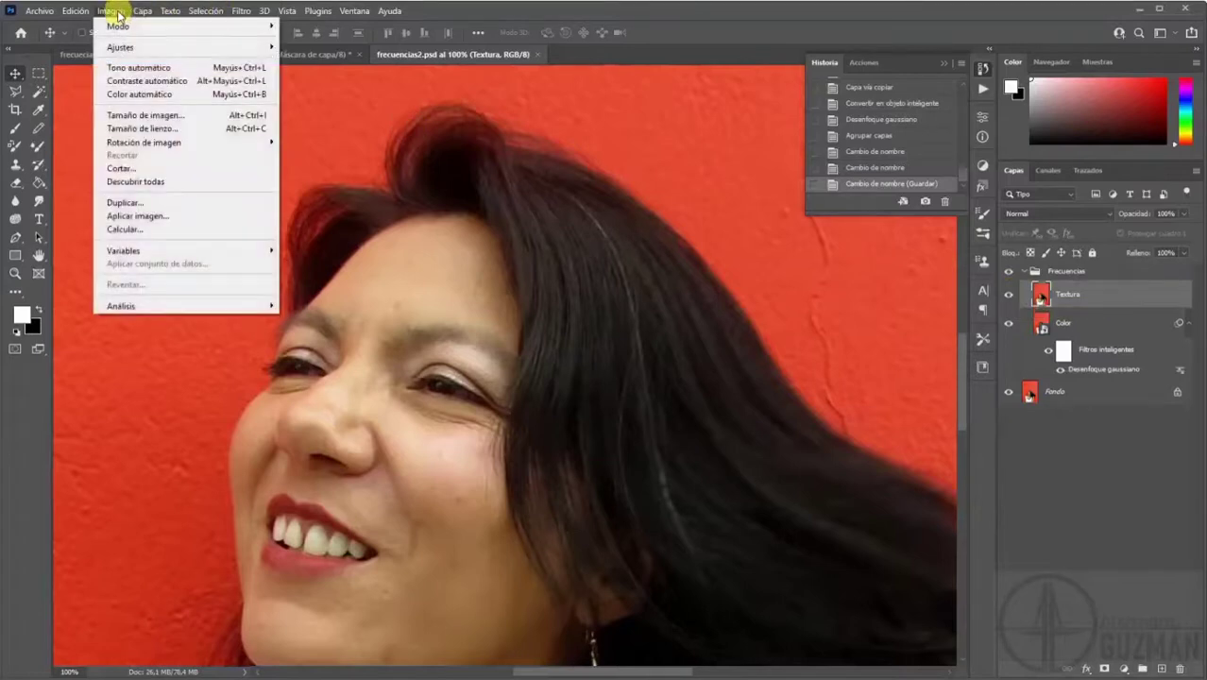
left_click(117, 12)
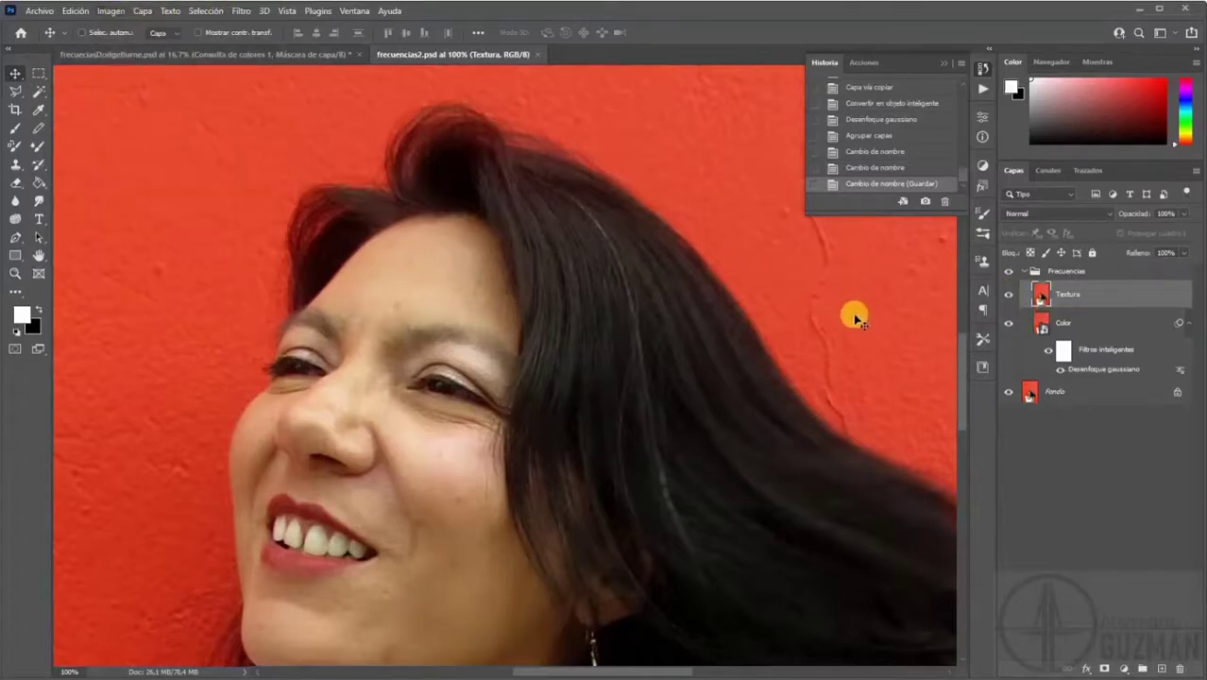
left_click(1010, 295)
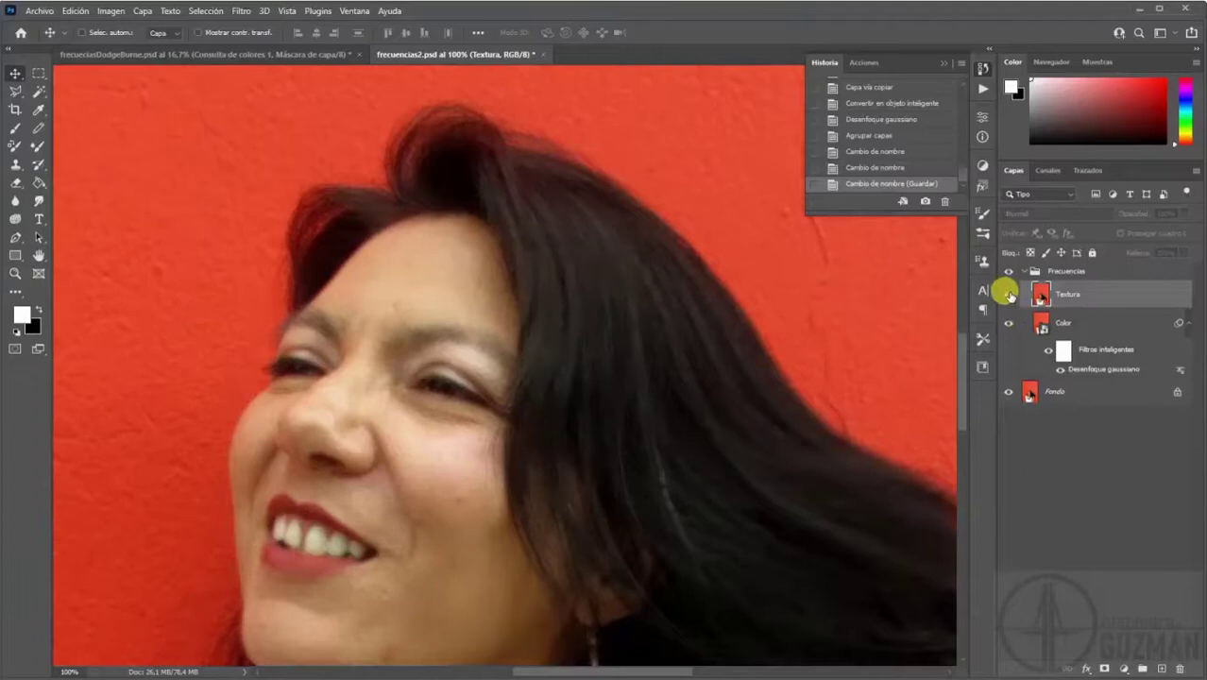
left_click(1009, 296)
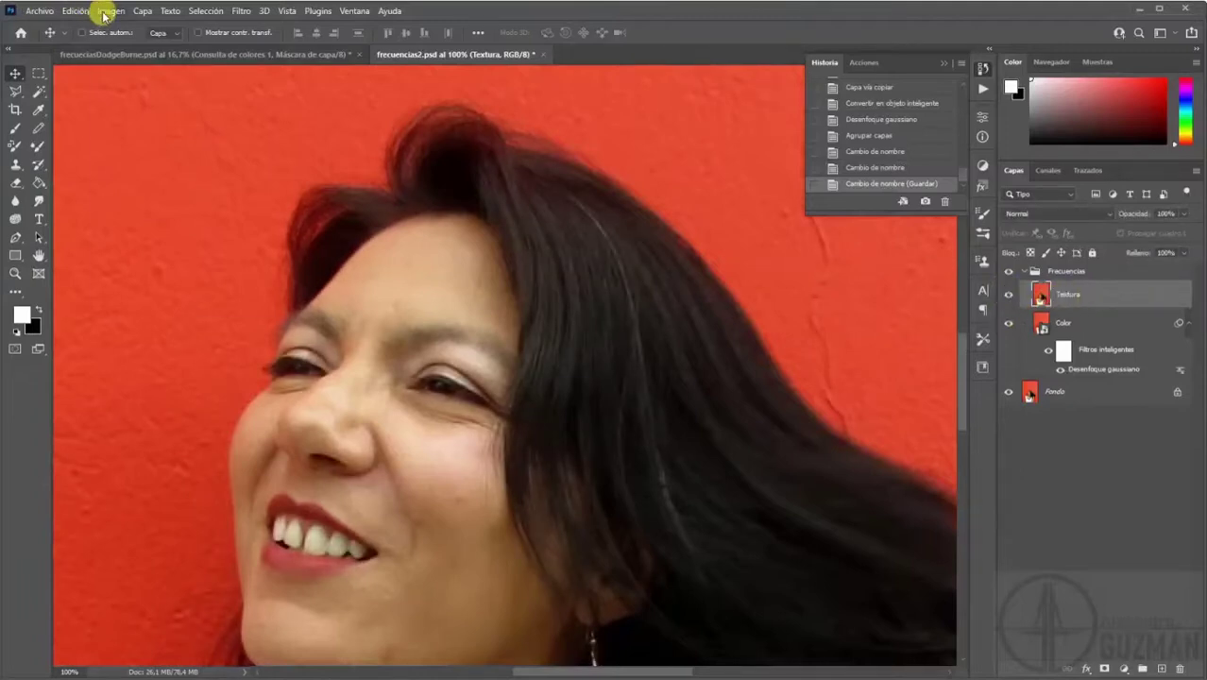
Set up Apply Image on the Textura layer with Color as the source layer and its RGB channel inverted.
left_click(106, 12)
left_click(151, 216)
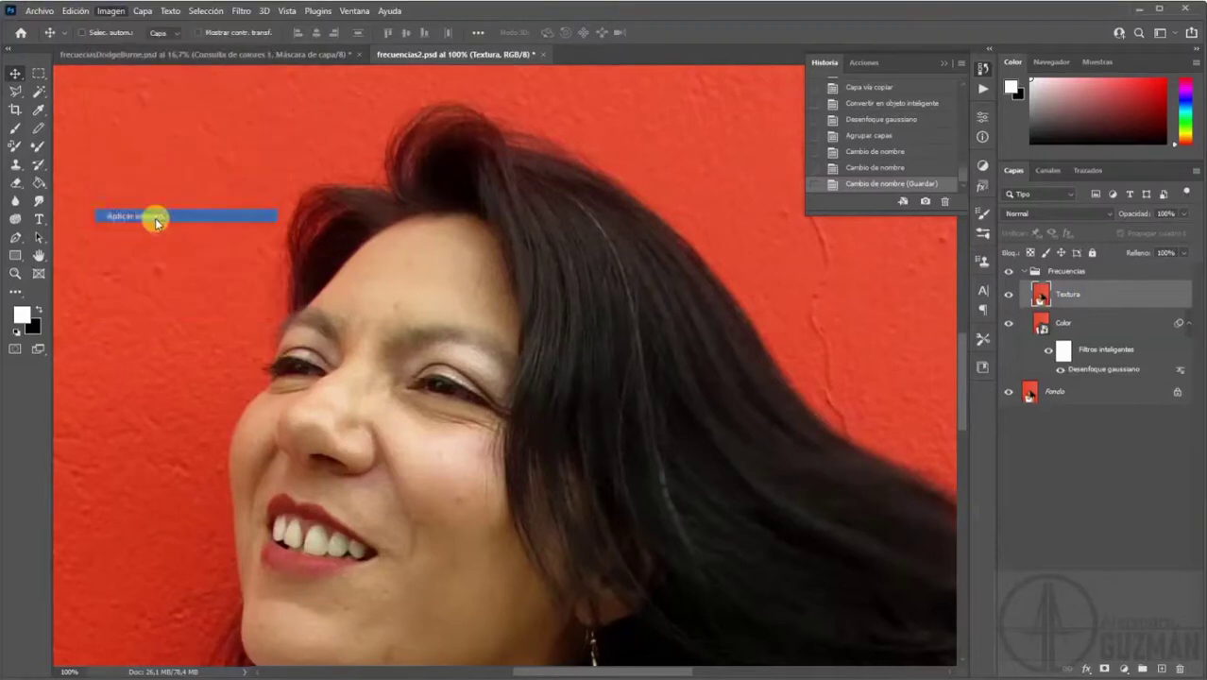
left_click(613, 218)
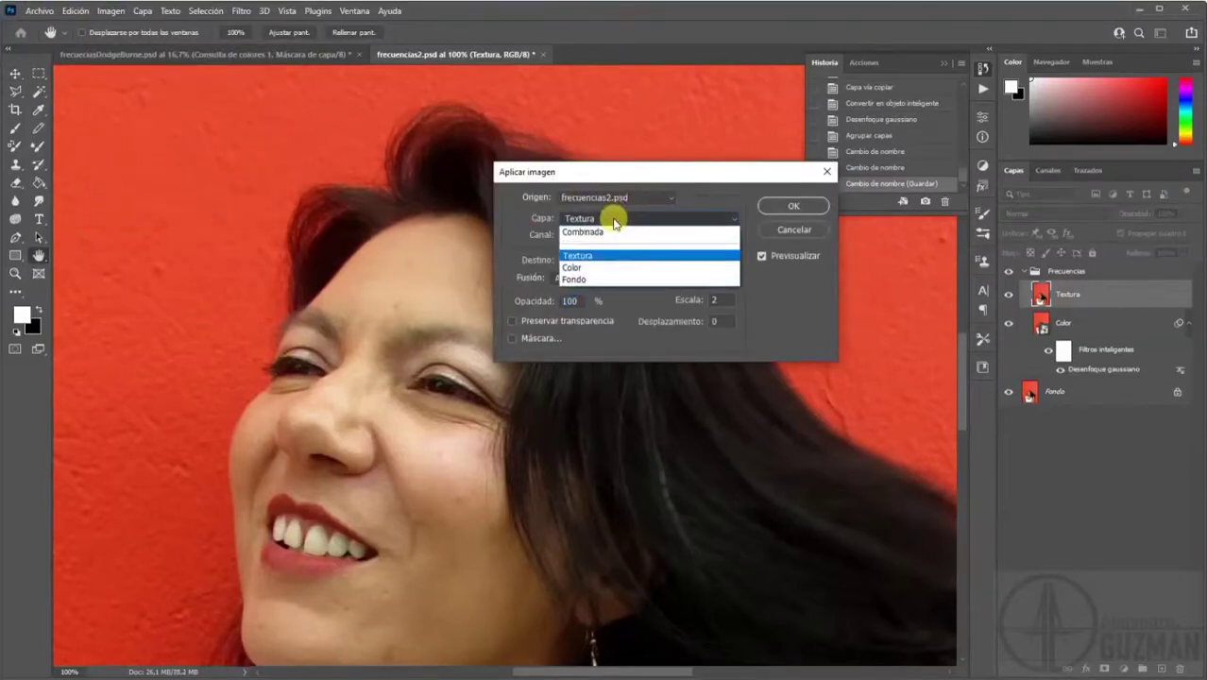
left_click(583, 270)
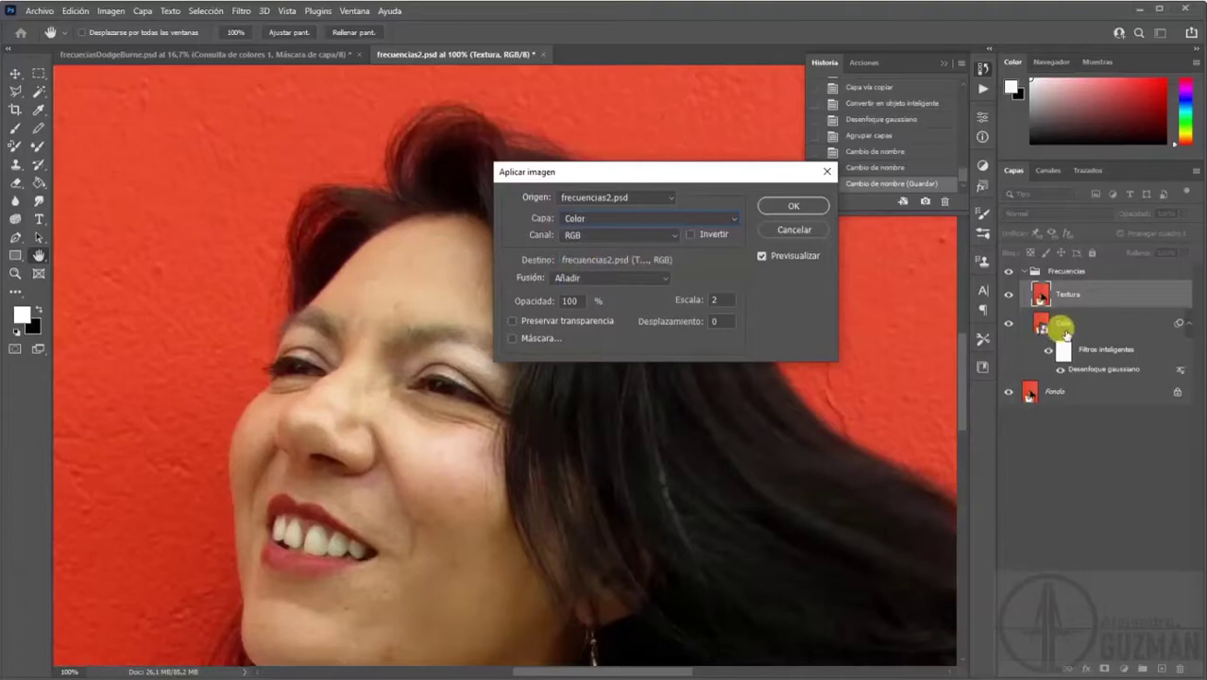
left_click(690, 235)
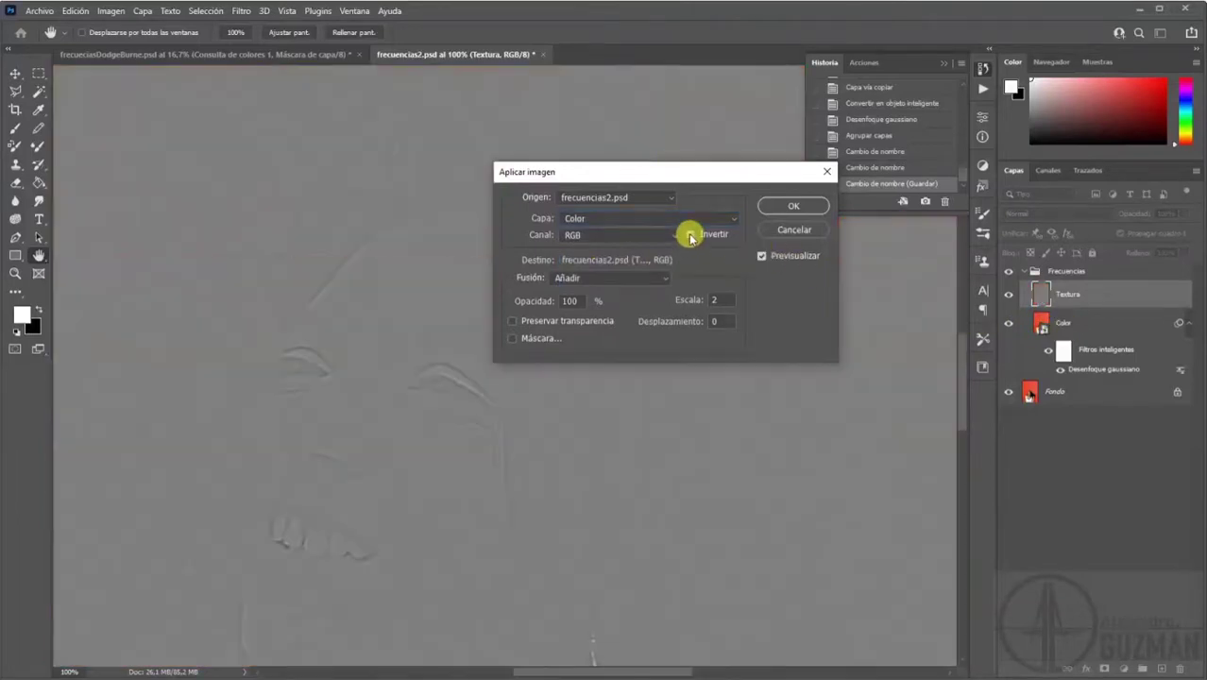
Apply the inverted Color image to Textura with Añadir blending and a scale of 2.
left_click(598, 278)
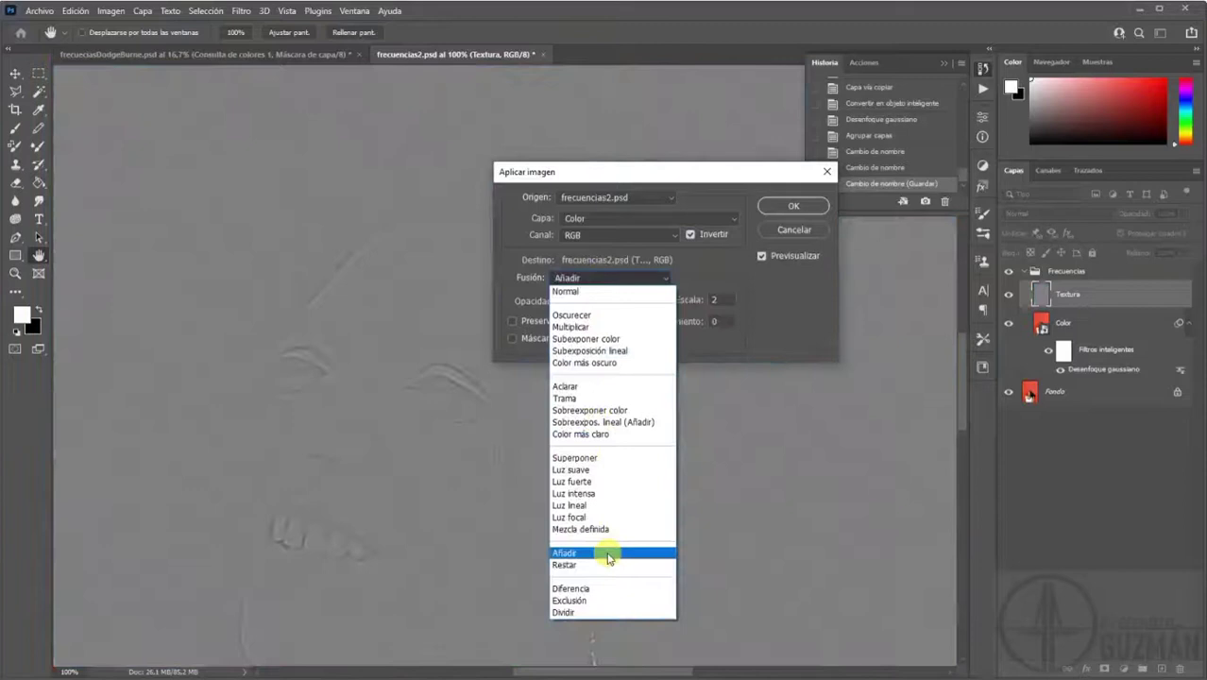
left_click(604, 553)
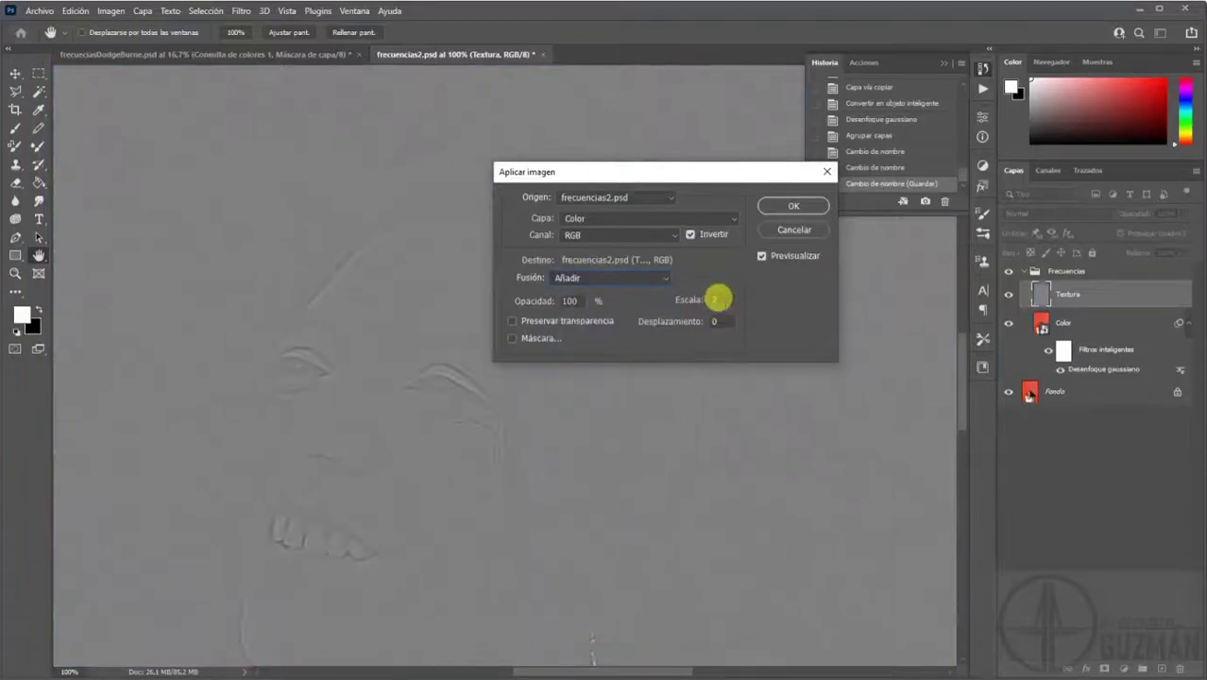
double_click(713, 299)
type("1")
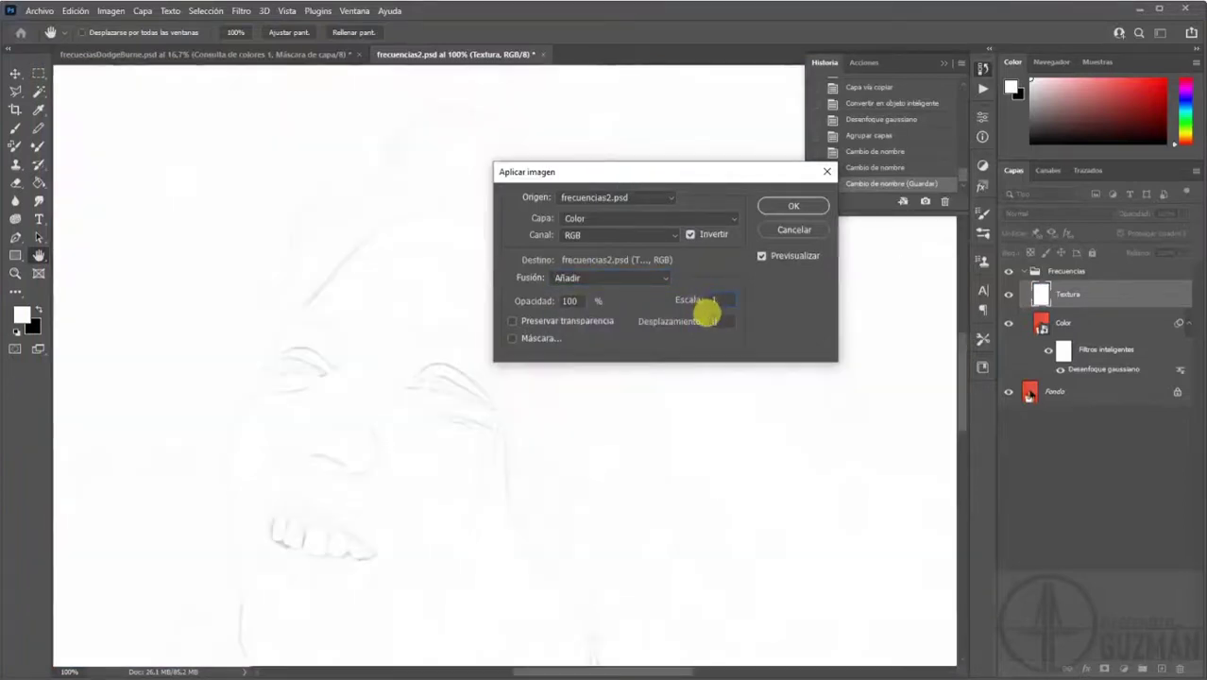
type("2")
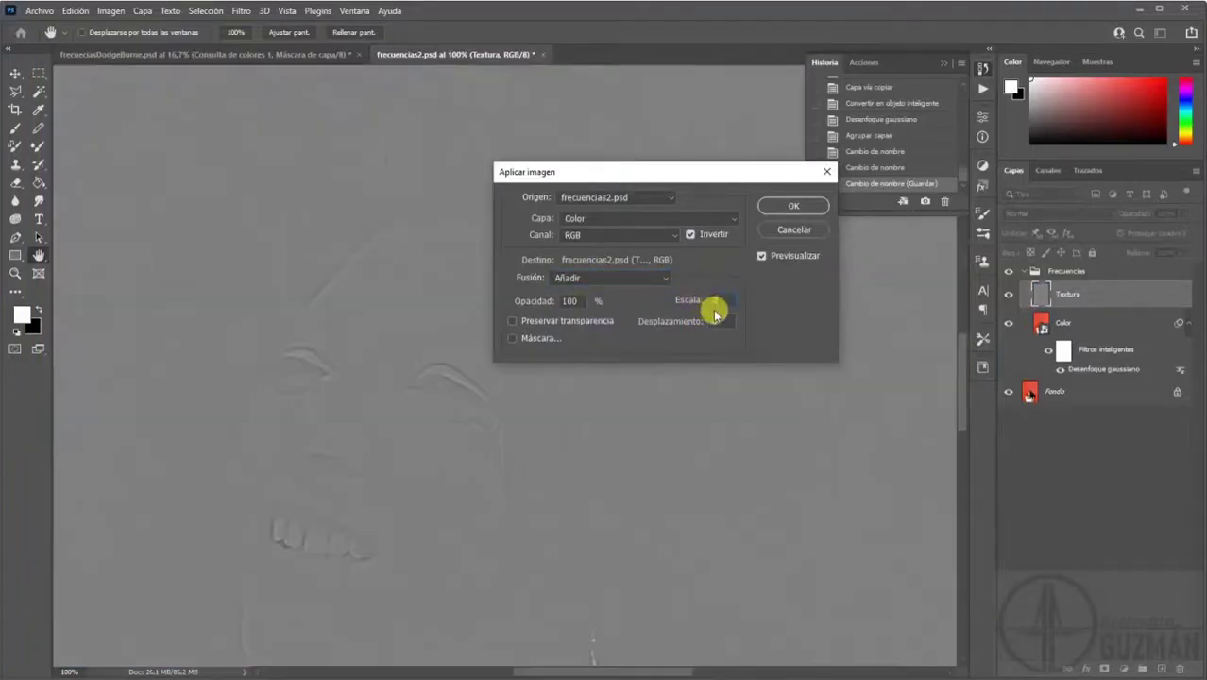
left_click(792, 207)
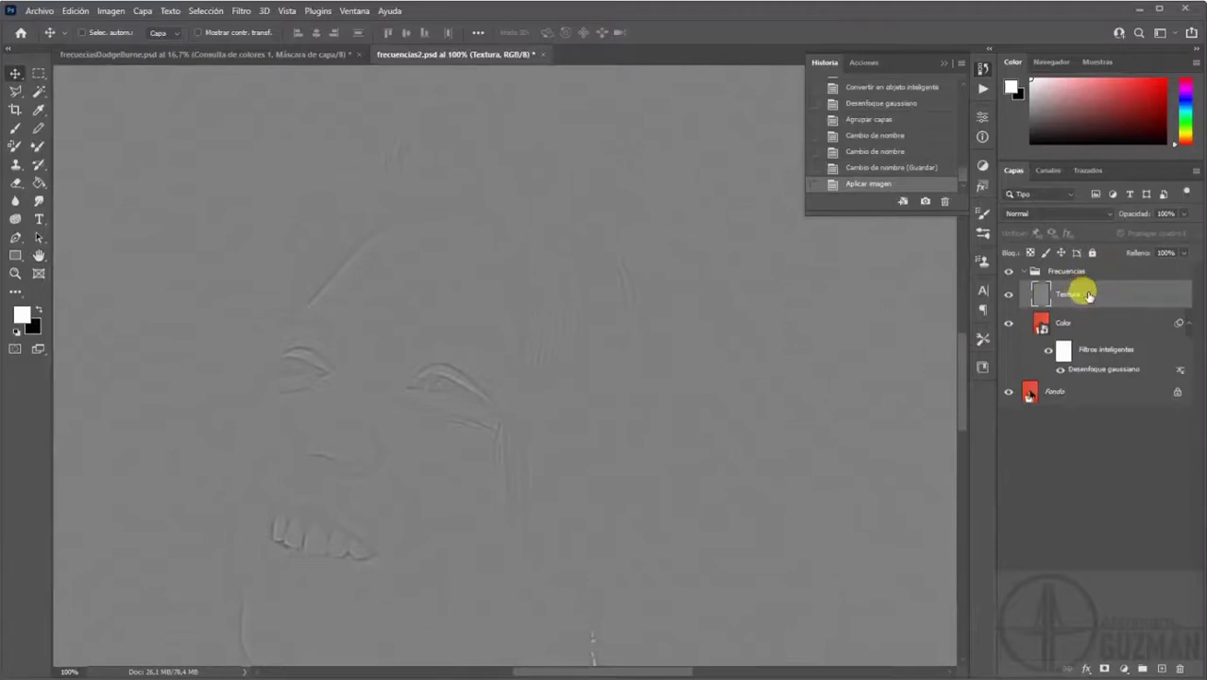
Set the Textura layer's blending mode to Luz lineal.
left_click(1082, 316)
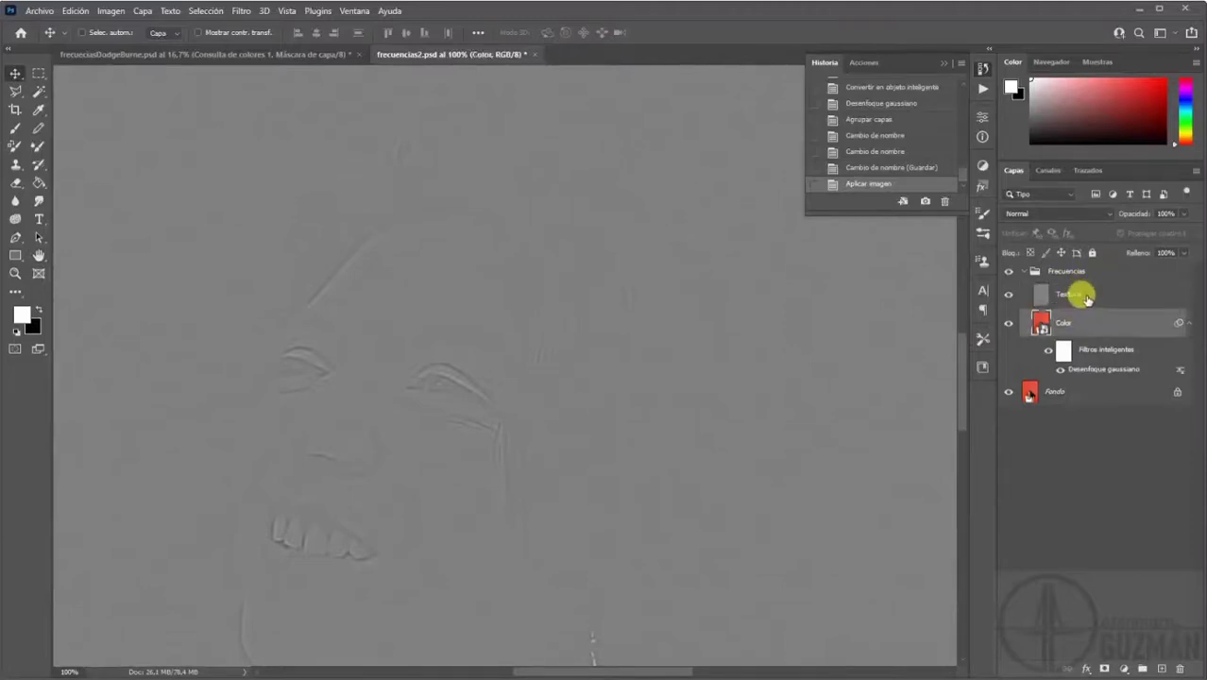
left_click(1086, 296)
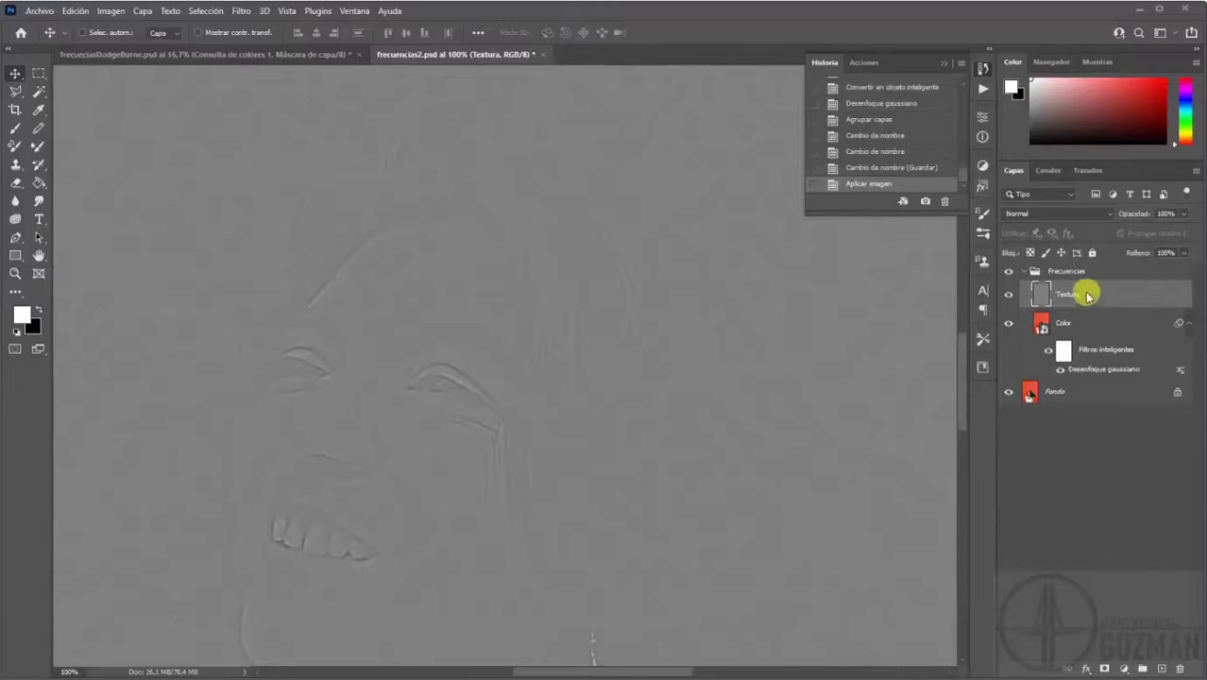
left_click(1068, 216)
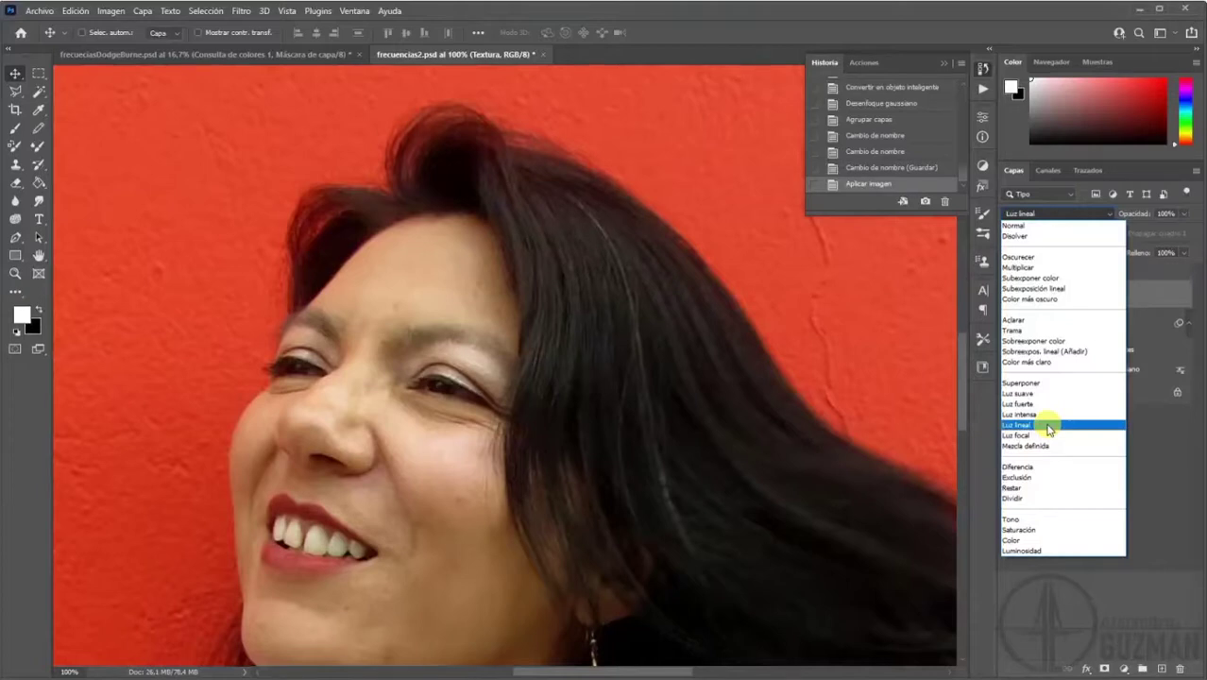
left_click(1048, 426)
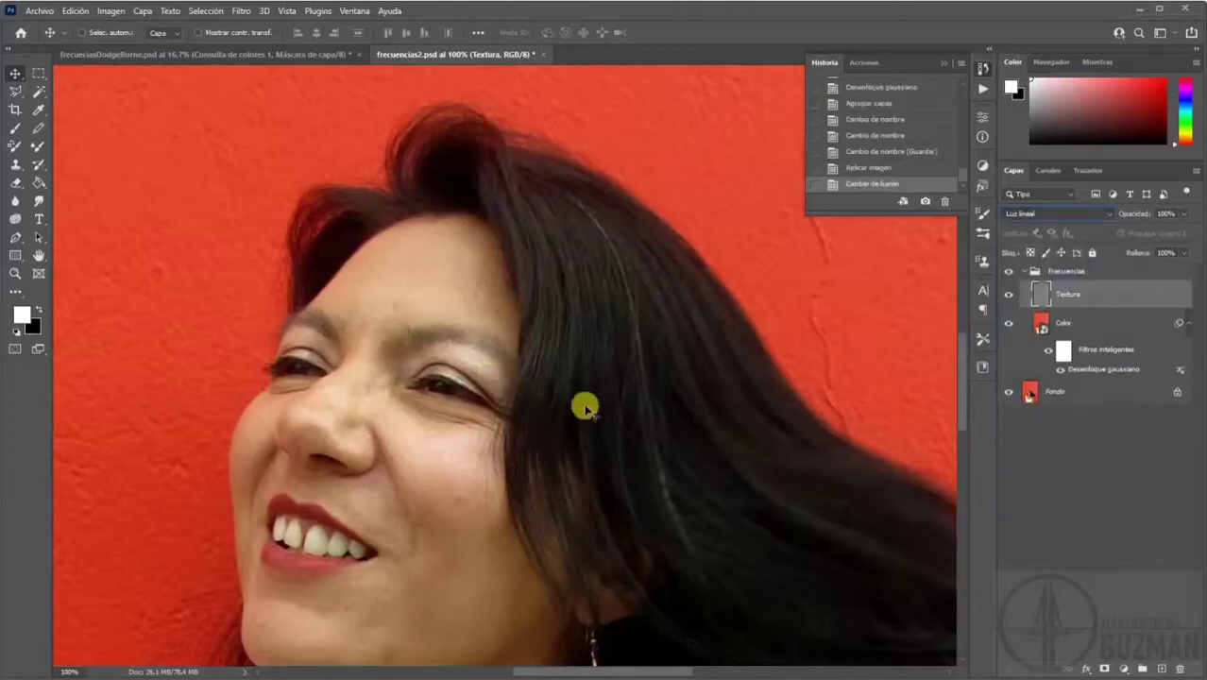
Compare the face and neck with the Textura layer hidden and shown over the Color layer.
left_click_drag(956, 377, 957, 404)
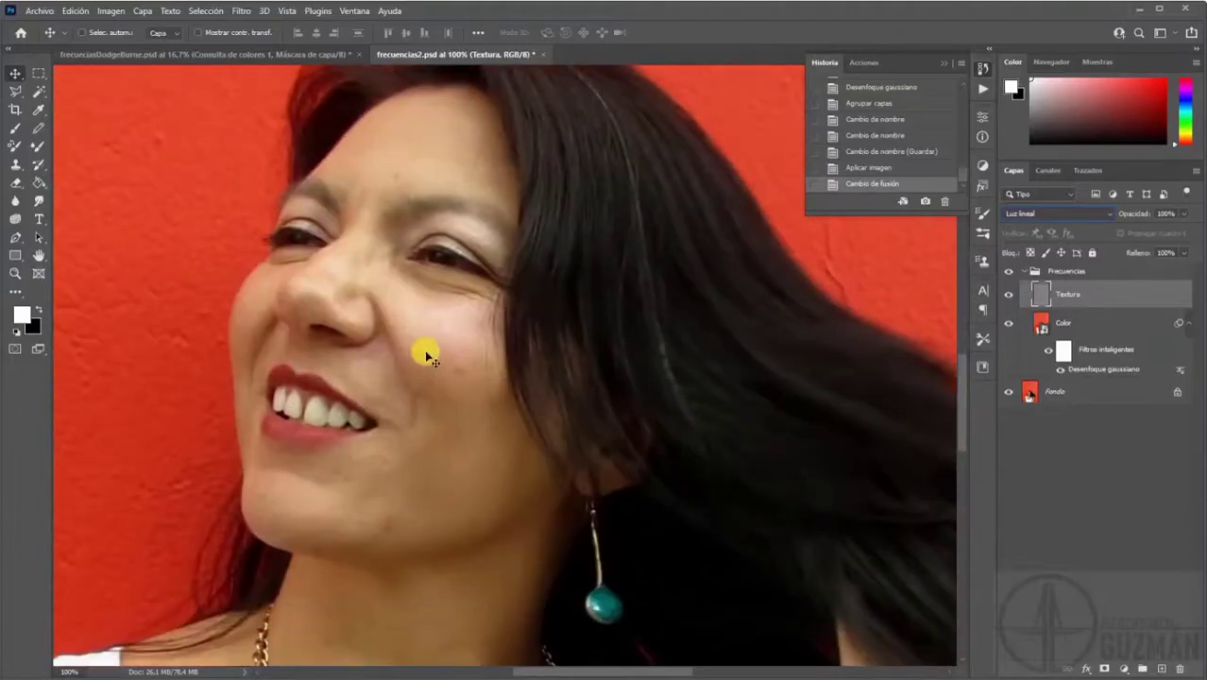
left_click(1057, 321)
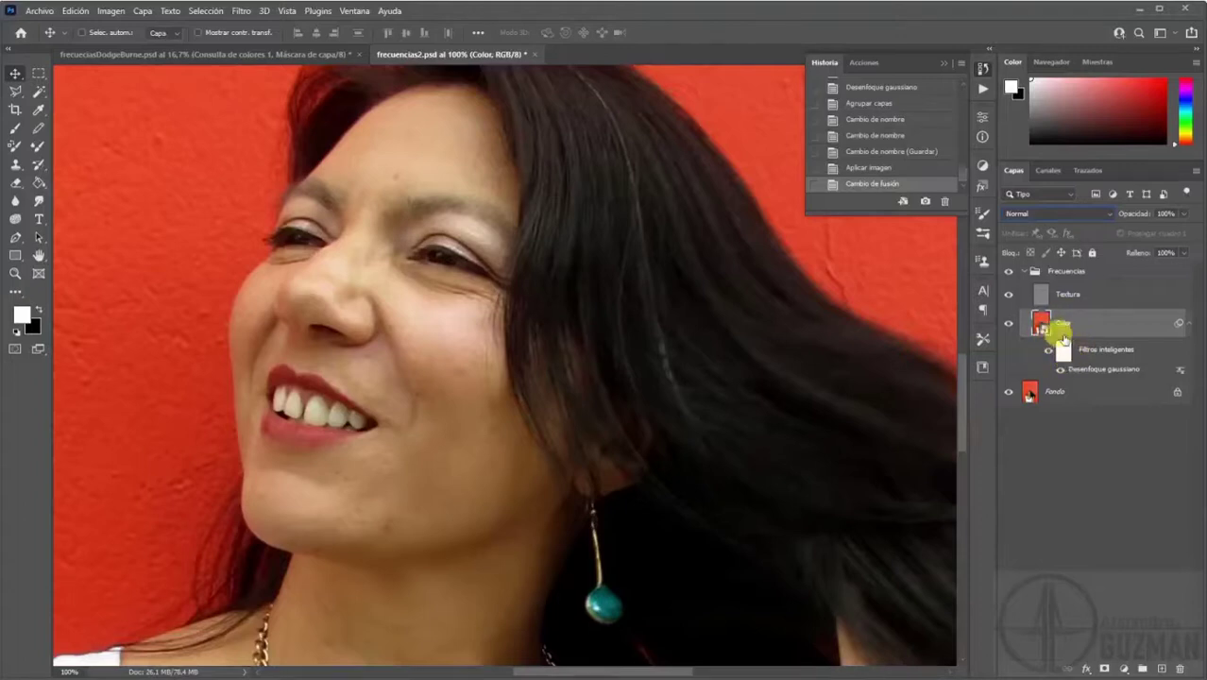
left_click(1007, 295)
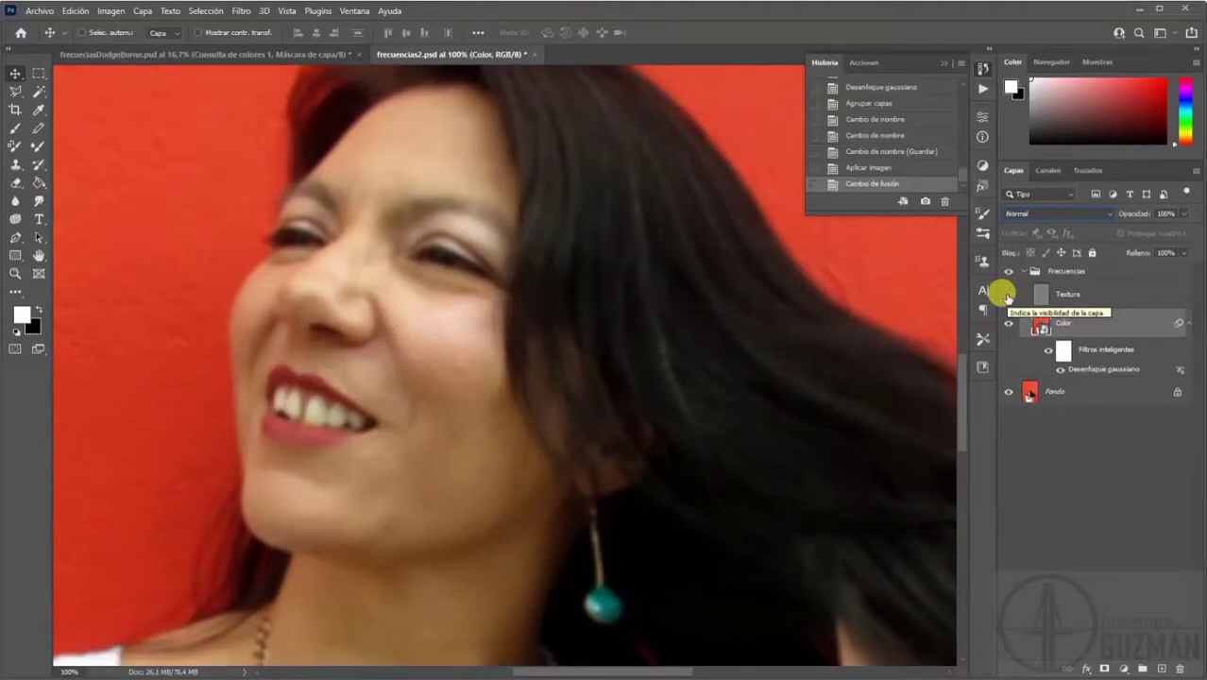
left_click(1008, 296)
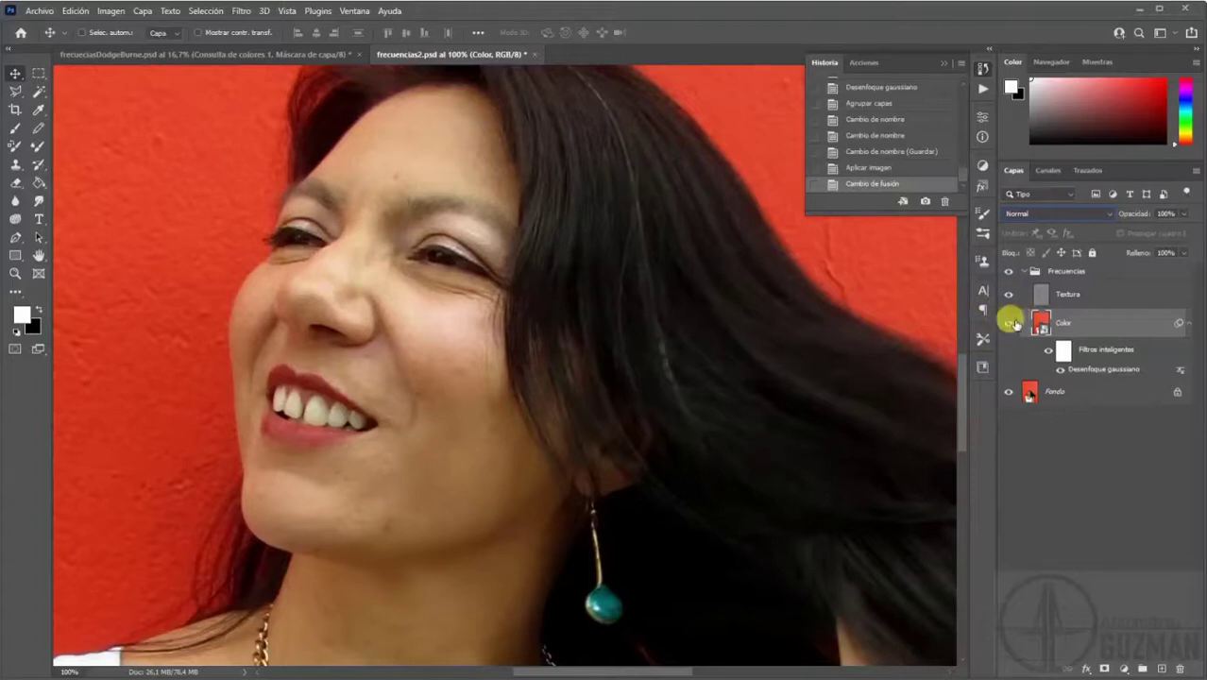
left_click(1008, 295)
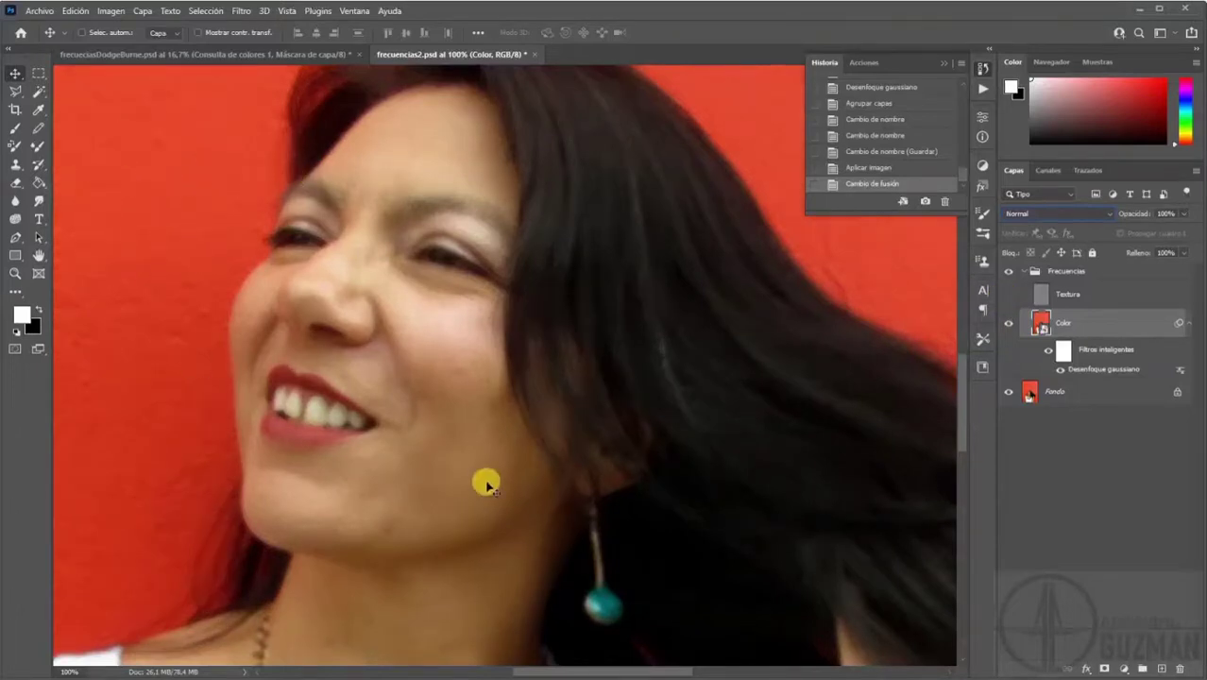
left_click(1008, 294)
Rasterize the Color smart object together with its blur filter and lock the layer.
right_click(1041, 323)
left_click(1073, 310)
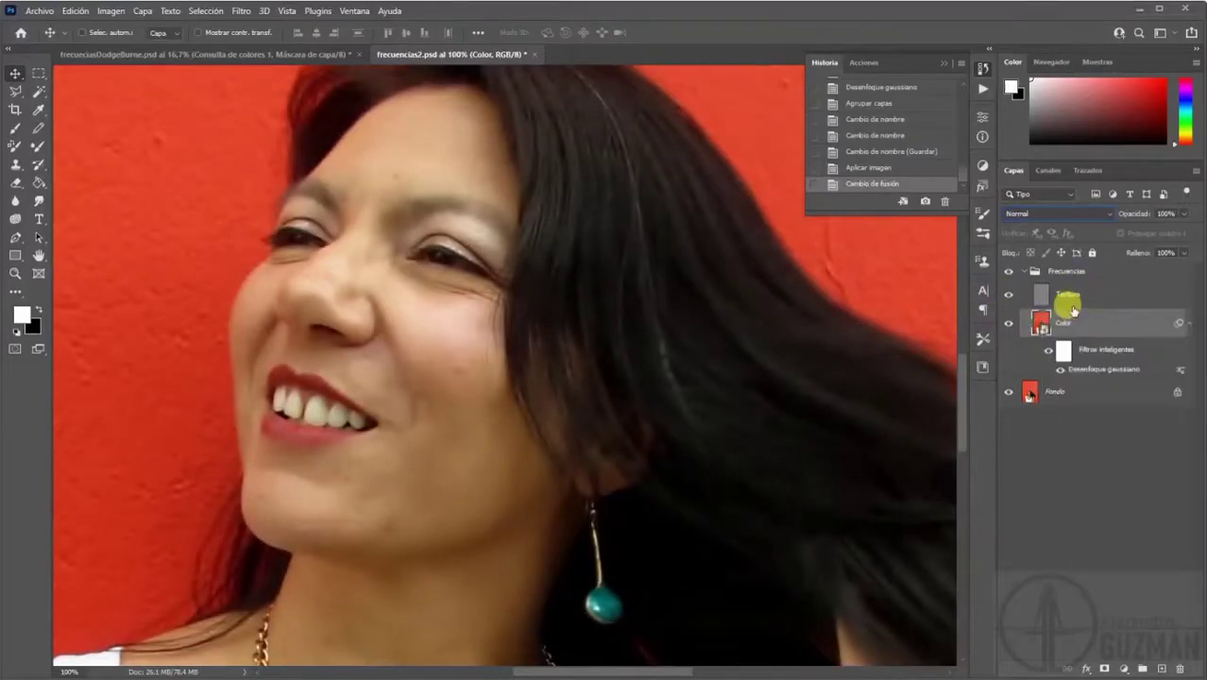
right_click(1059, 326)
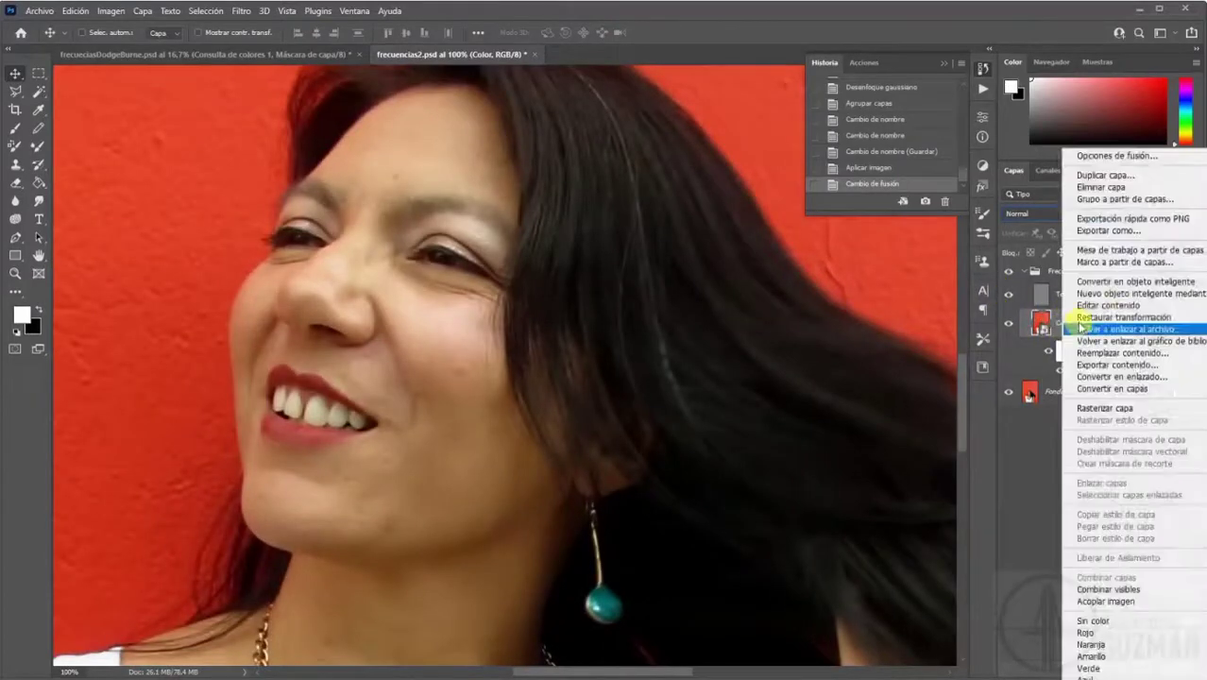
left_click(1102, 410)
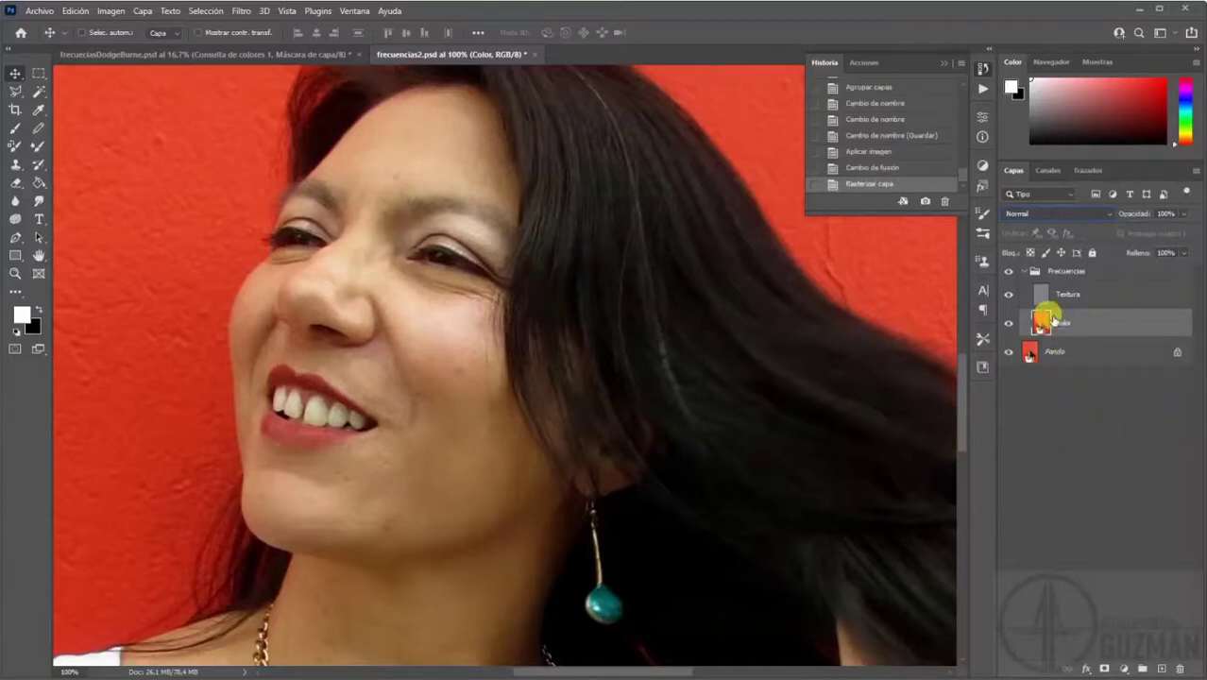
key("ctrl+slash")
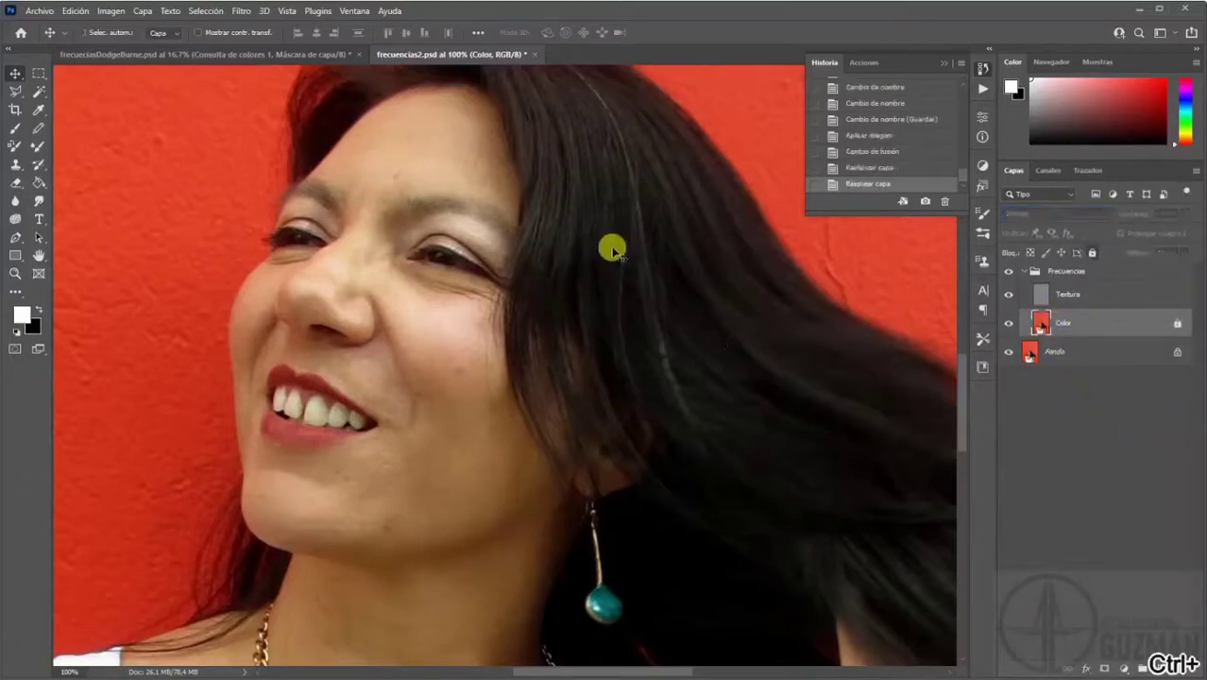
Hide the Textura layer and check the red, green and blue channels of the blurred portrait.
left_click(1009, 294)
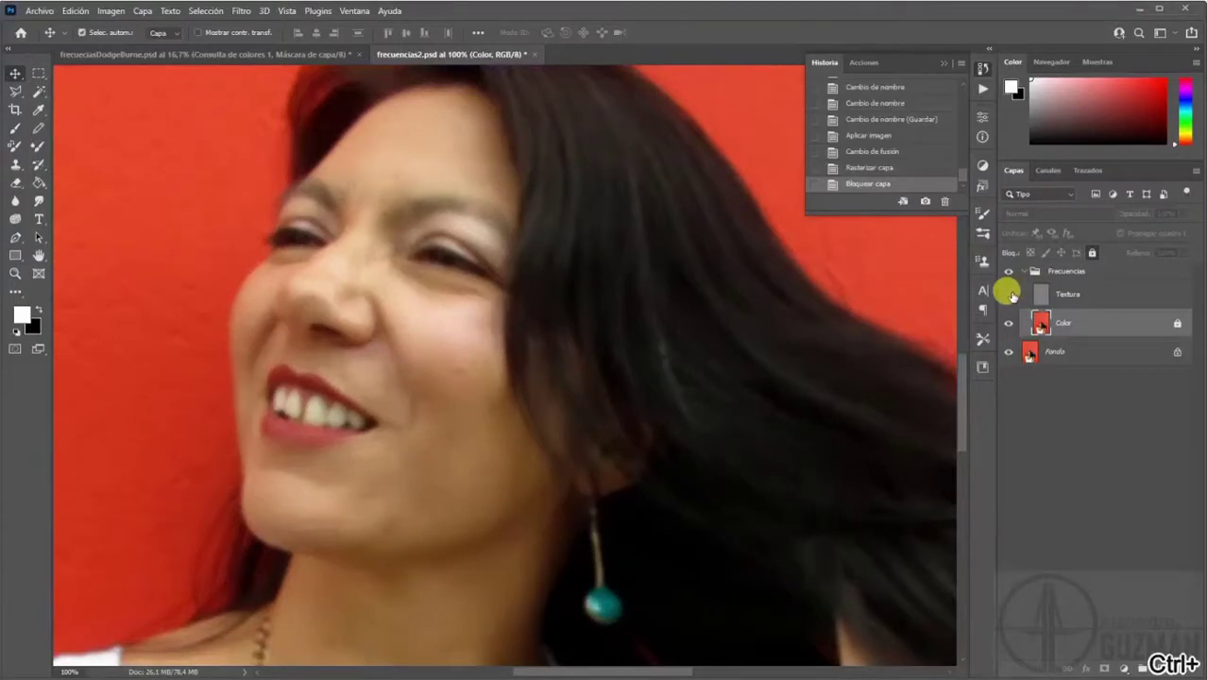
key("ctrl+minus")
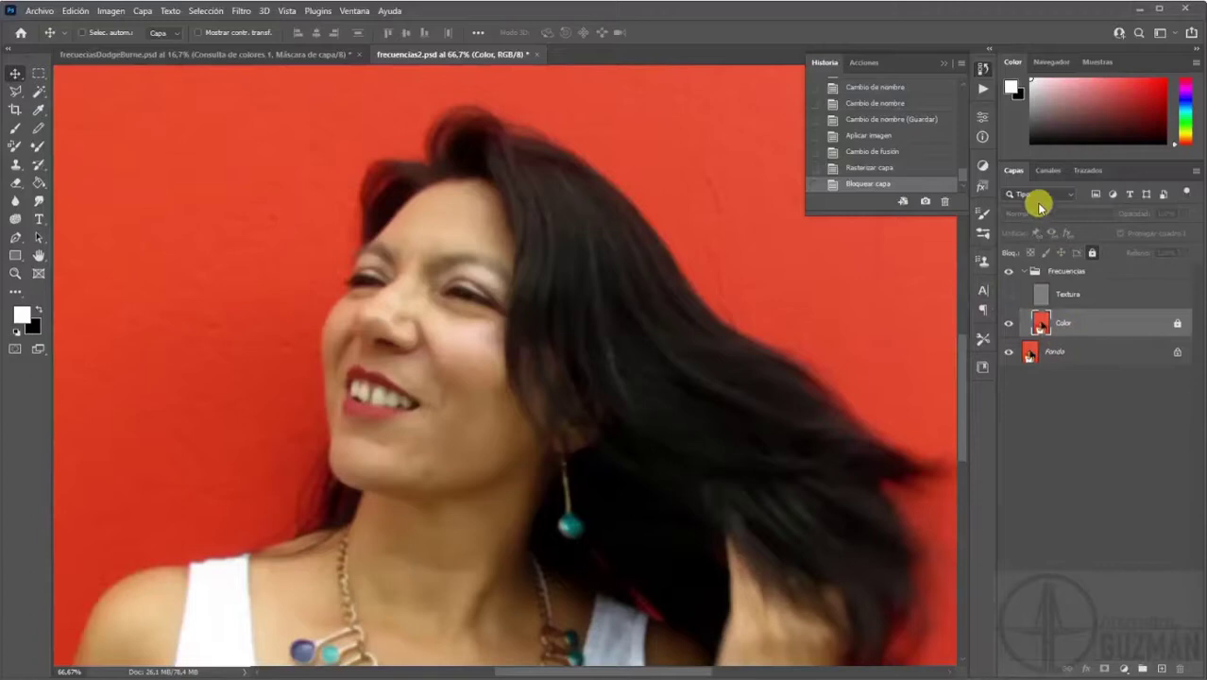
left_click(1047, 170)
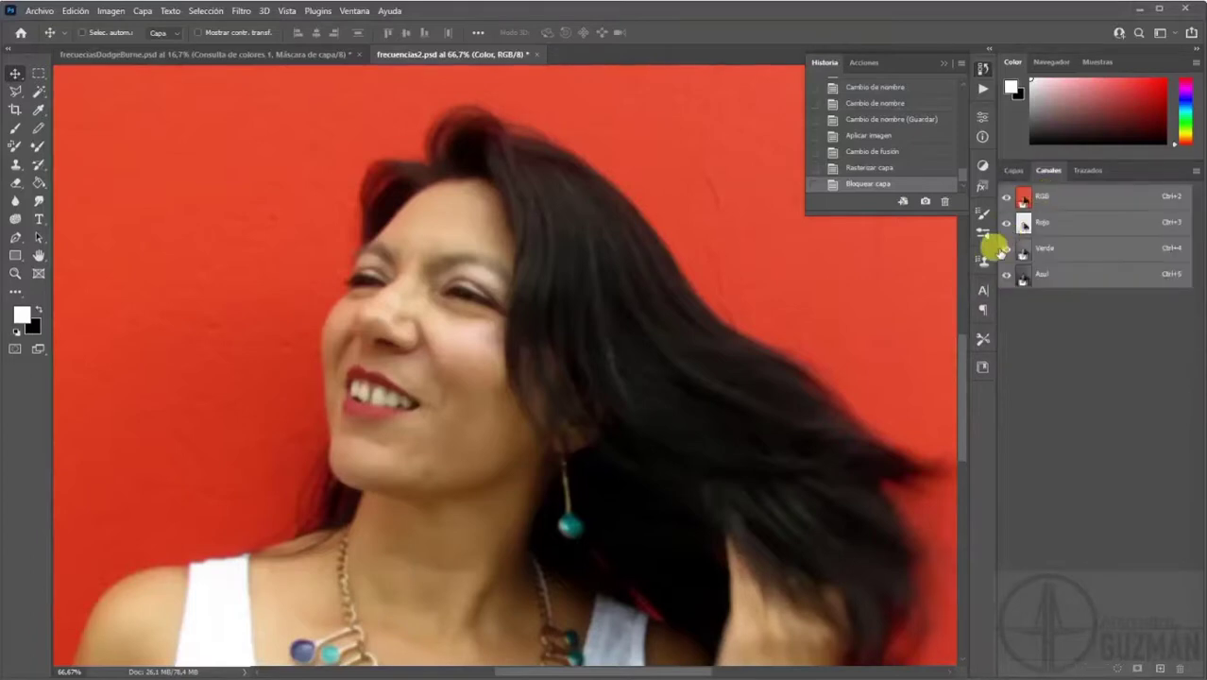
left_click(1005, 249)
left_click(1006, 223)
left_click(1007, 199)
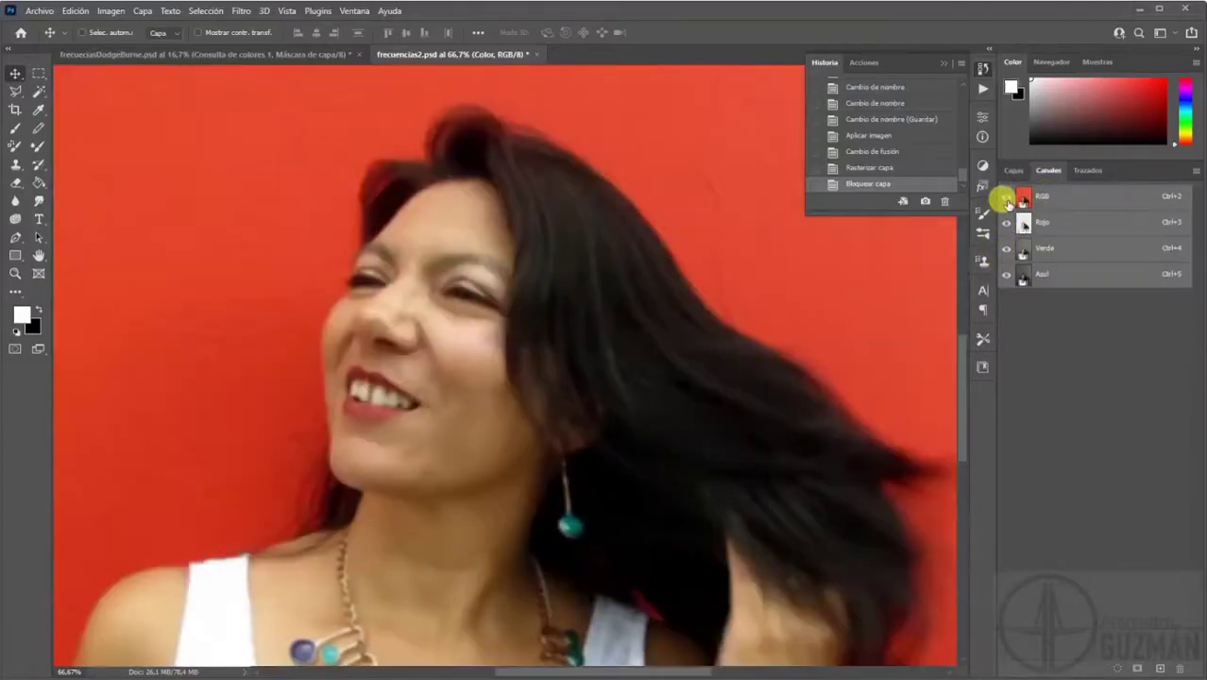
Isolate the Rojo channel, select the whole canvas and copy the channel's content.
left_click(1006, 248)
left_click(1027, 221)
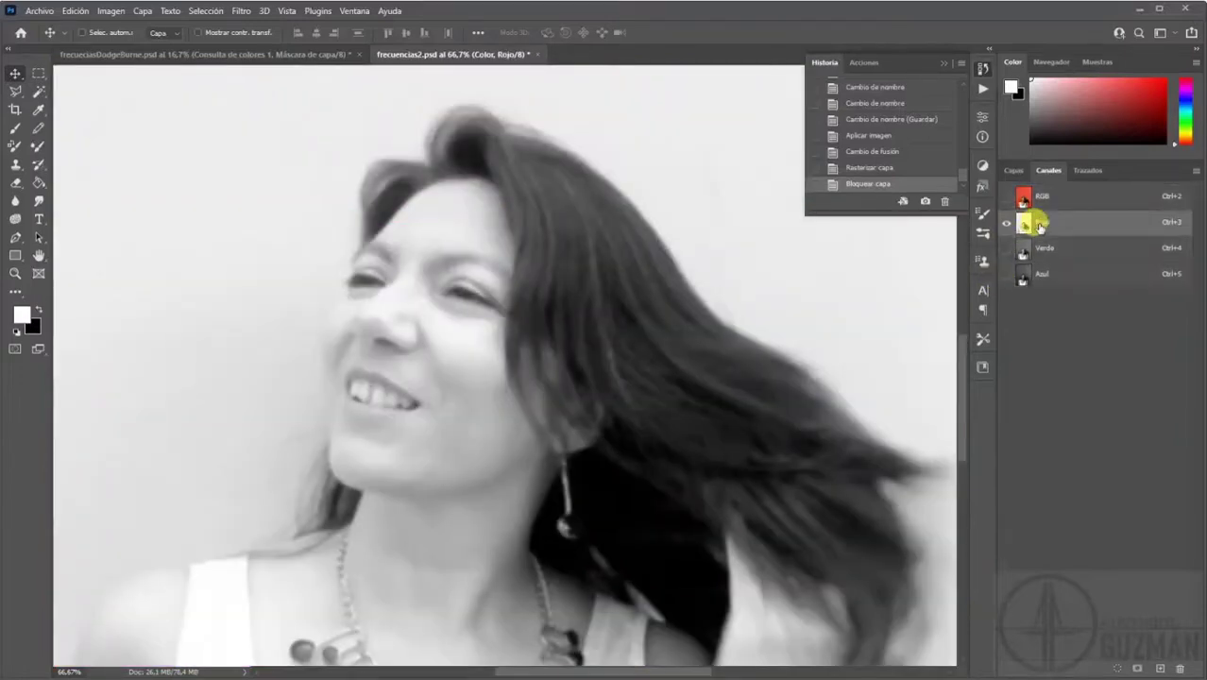
key("ctrl+a")
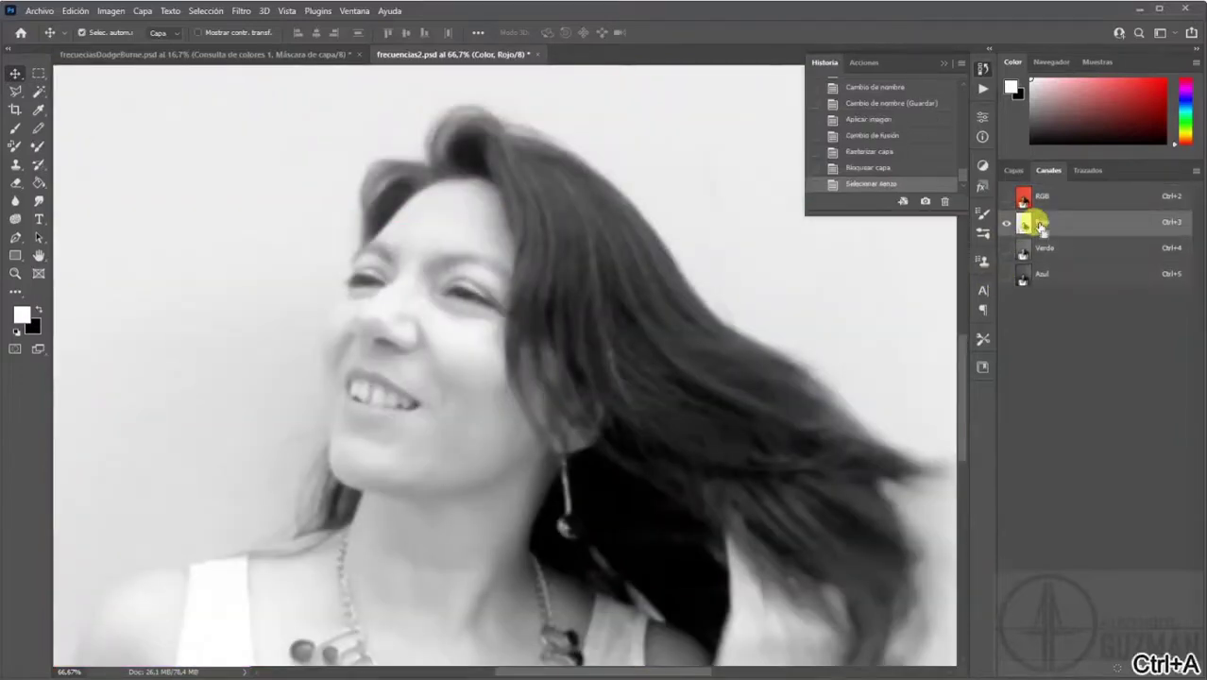
key("ctrl+c")
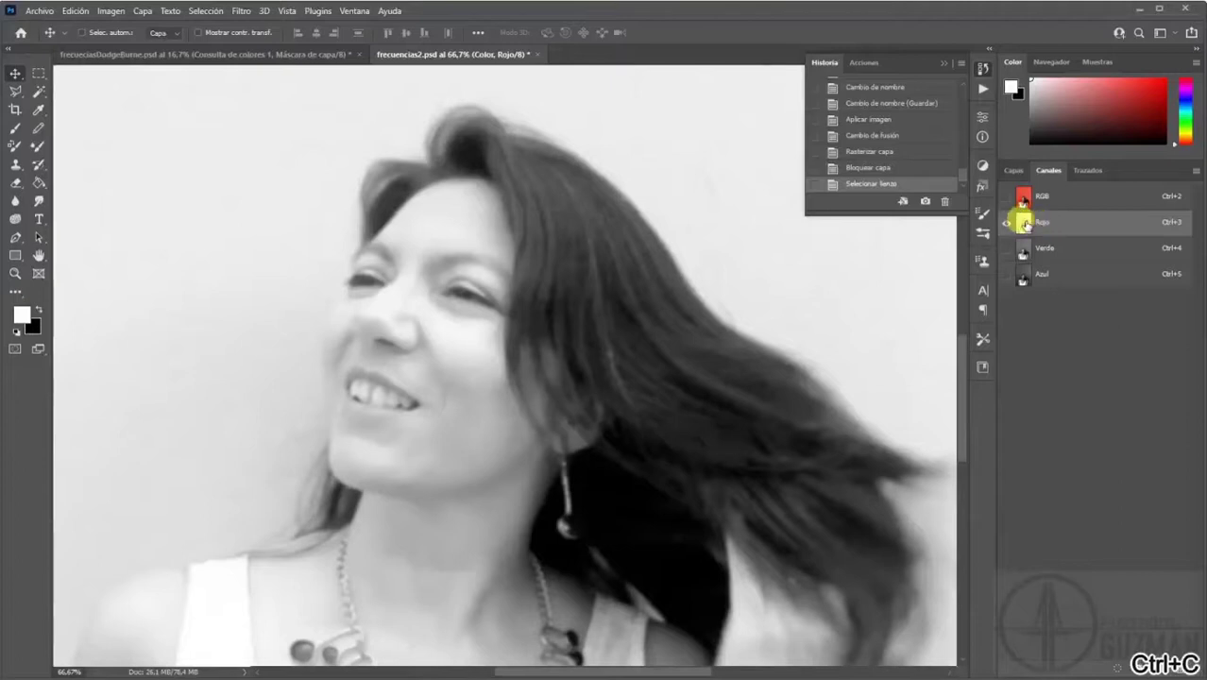
Restore the full RGB view, unlock the Color layer and add a layer mask to it.
left_click(1005, 201)
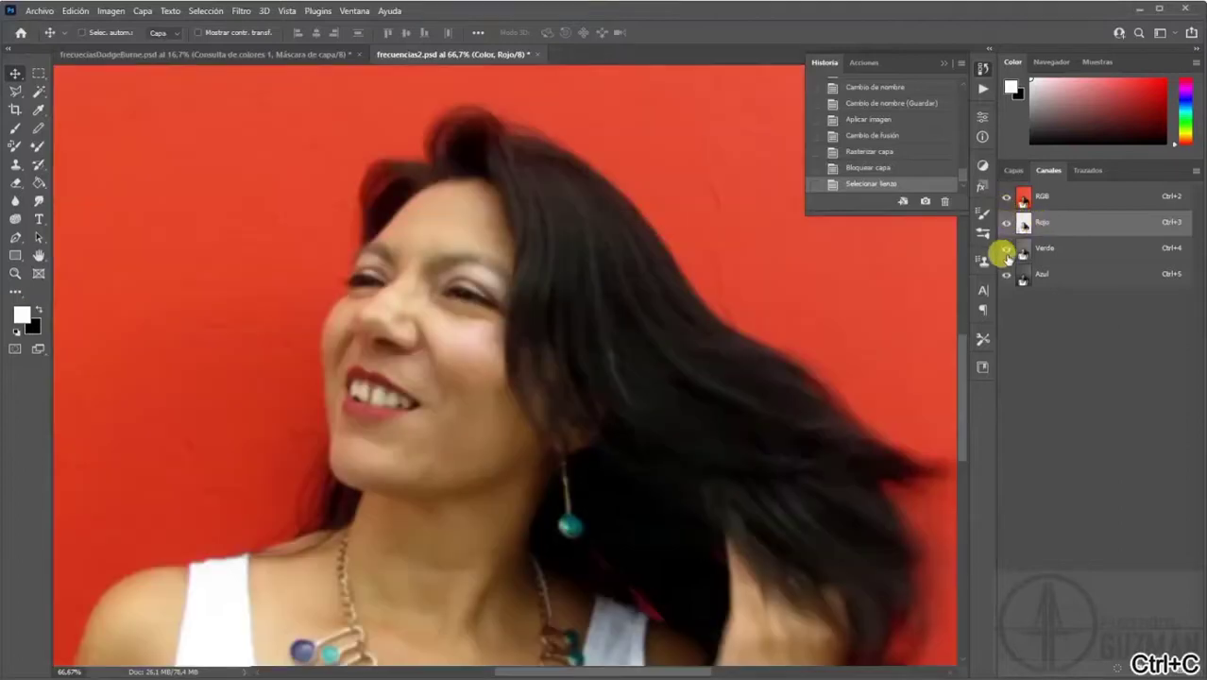
left_click(1014, 170)
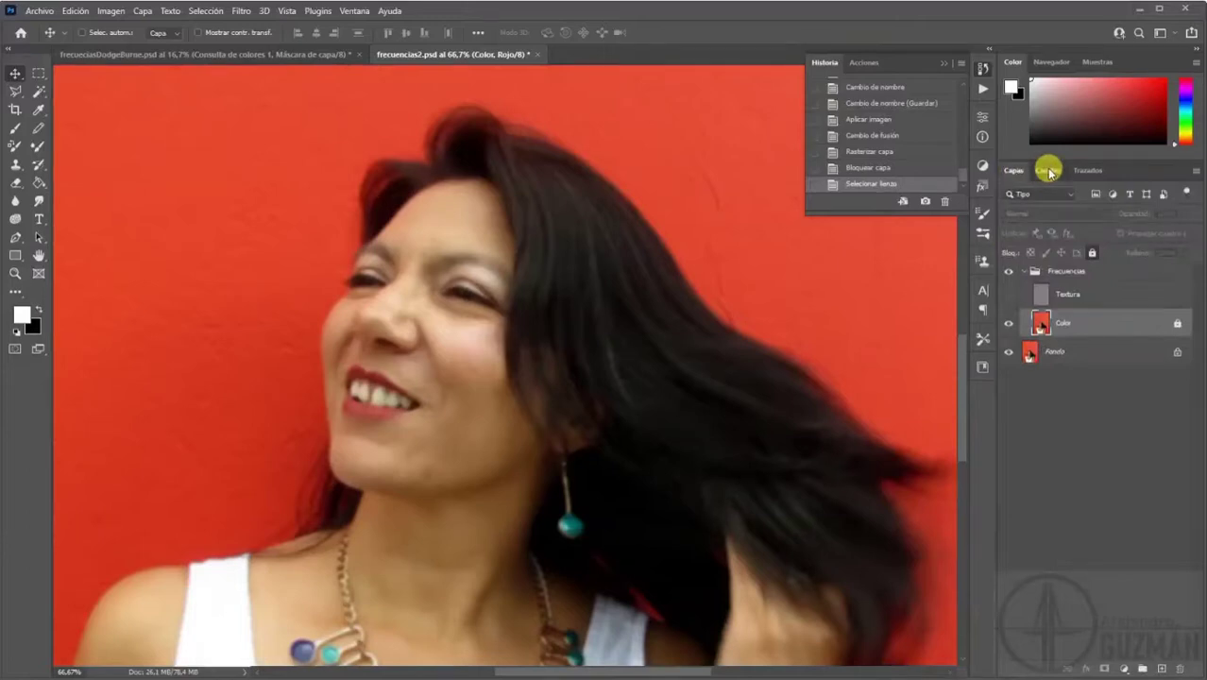
left_click(1029, 271)
left_click(1072, 326)
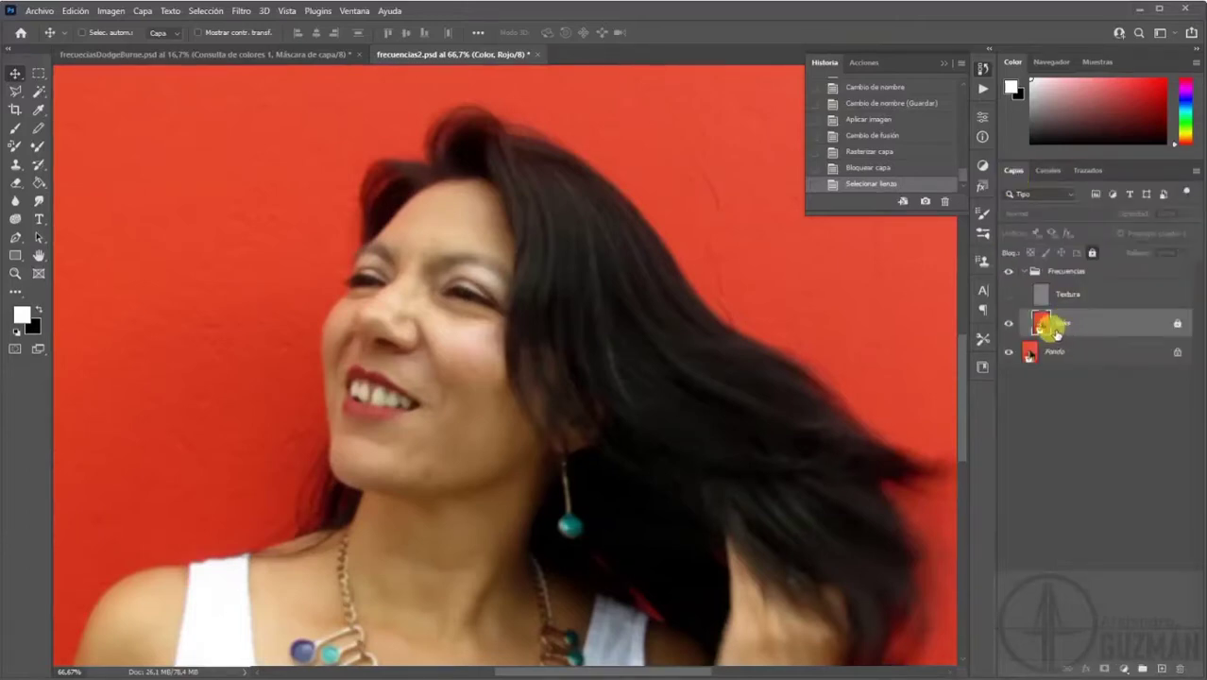
left_click(1178, 324)
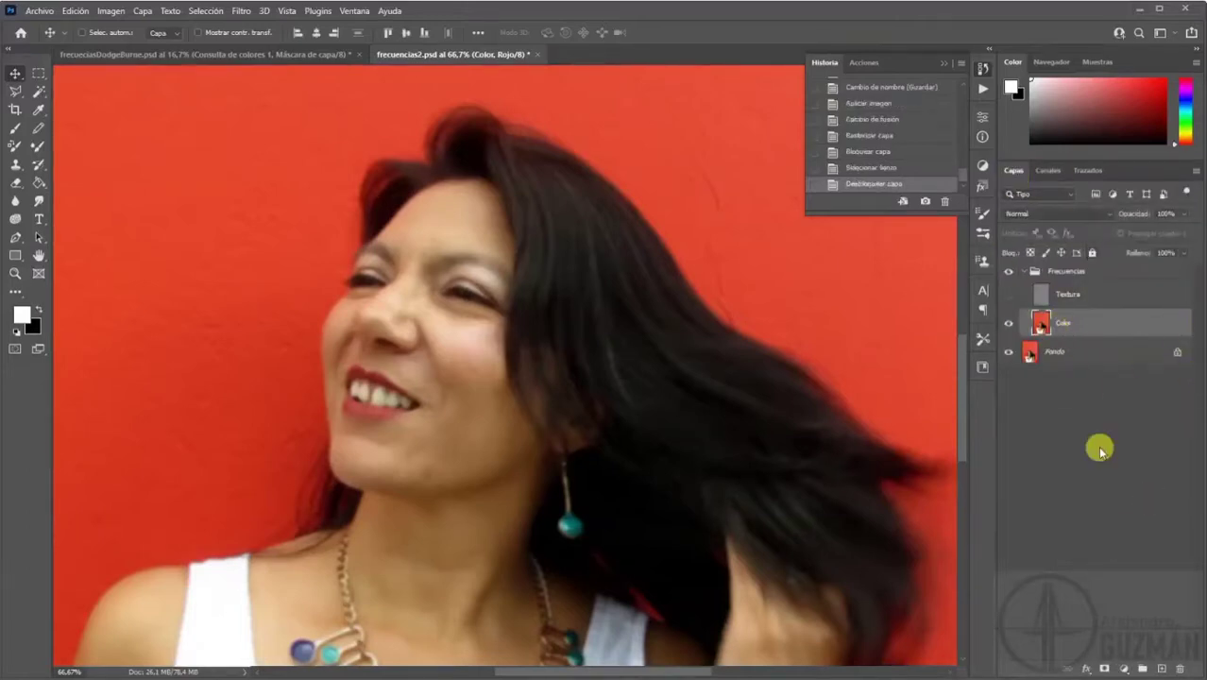
left_click(1104, 668)
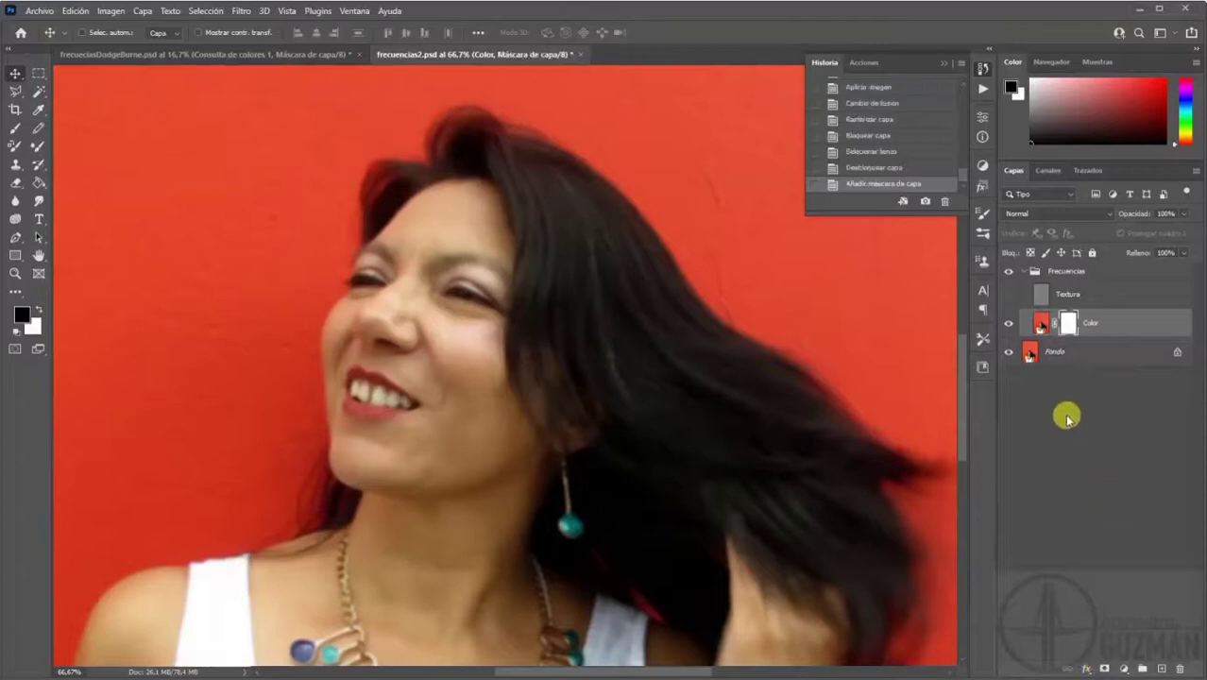
Display the Color layer's mask on its own and paste the copied red channel into it.
left_click(1068, 324, "alt")
key("ctrl+minus")
key("ctrl+minus")
key("ctrl+minus")
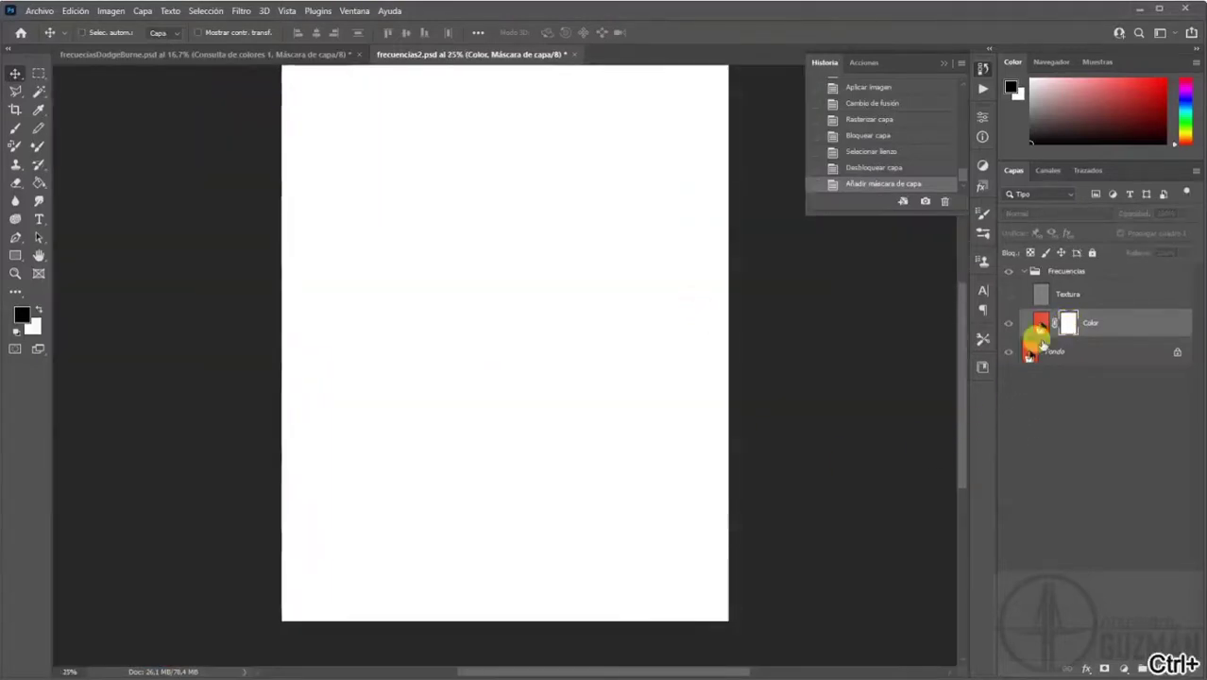
key("ctrl+v")
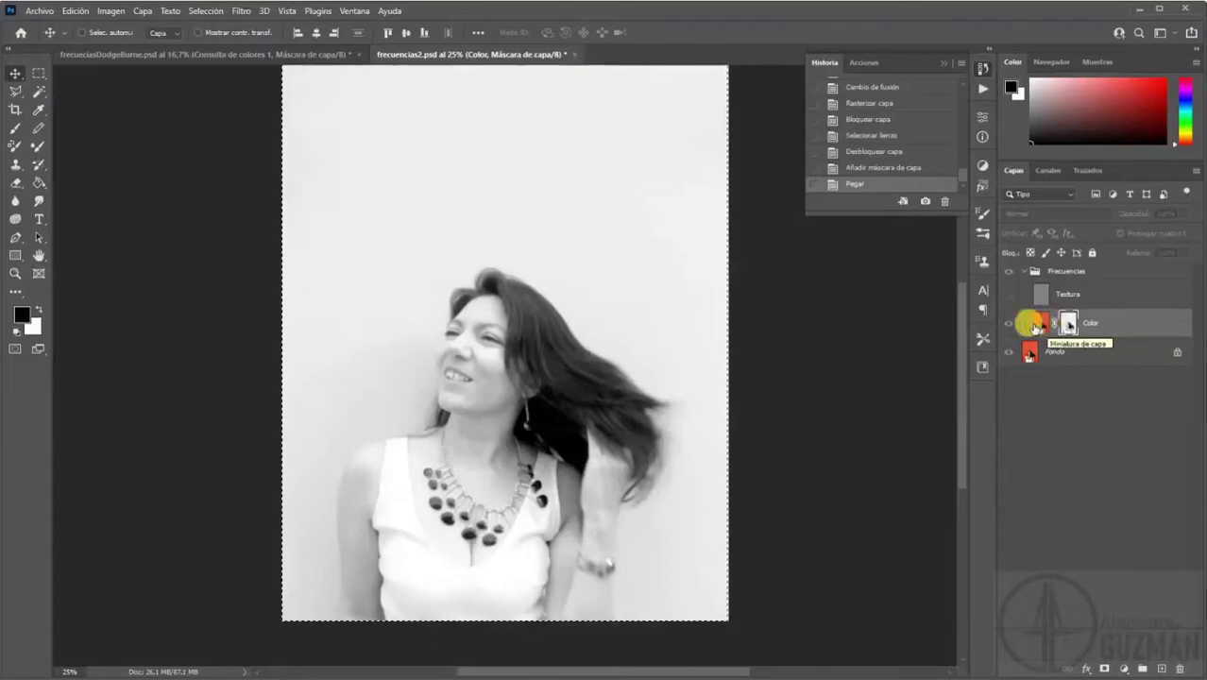
Unlink the mask from the Color layer and return to the full-color view with the mask selected for editing.
left_click(1054, 323)
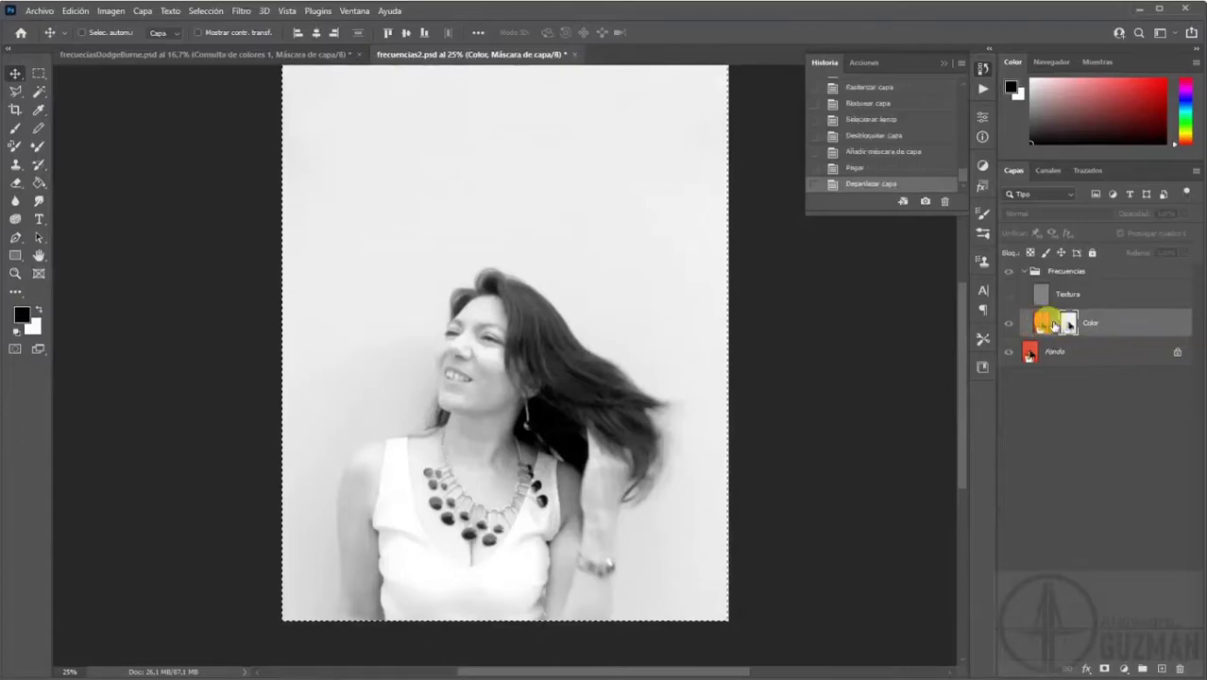
key("ctrl+plus")
key("ctrl+plus")
key("ctrl+plus")
key("ctrl+plus")
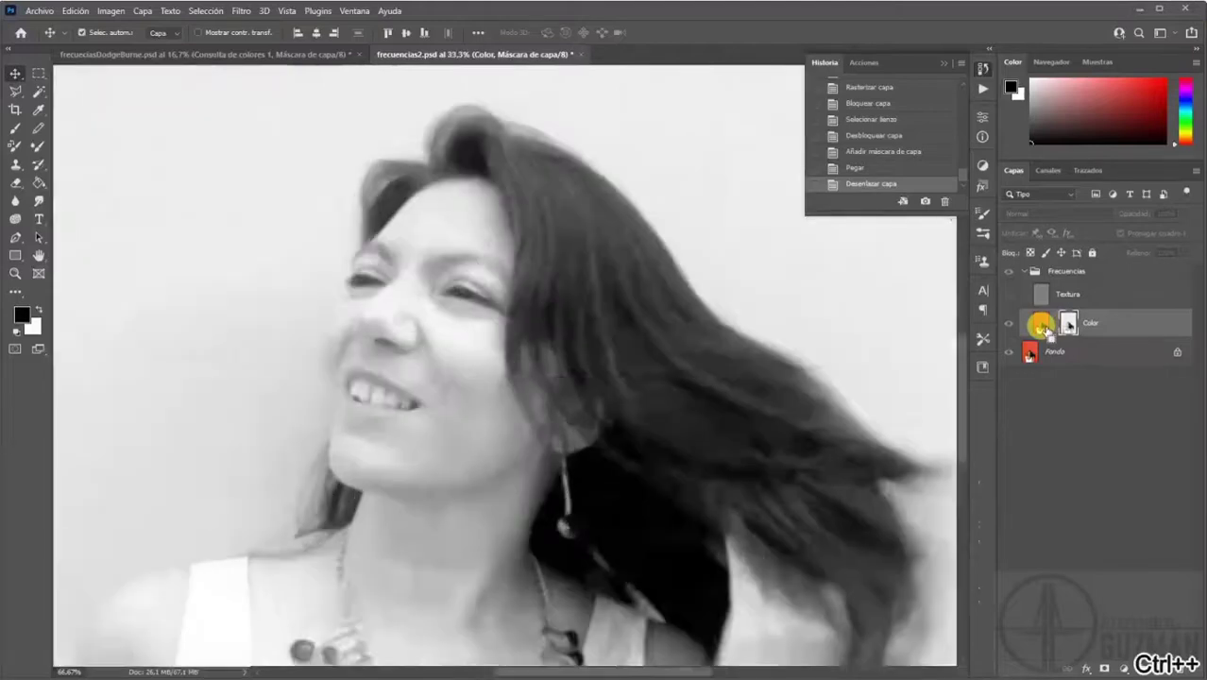
left_click(1054, 323)
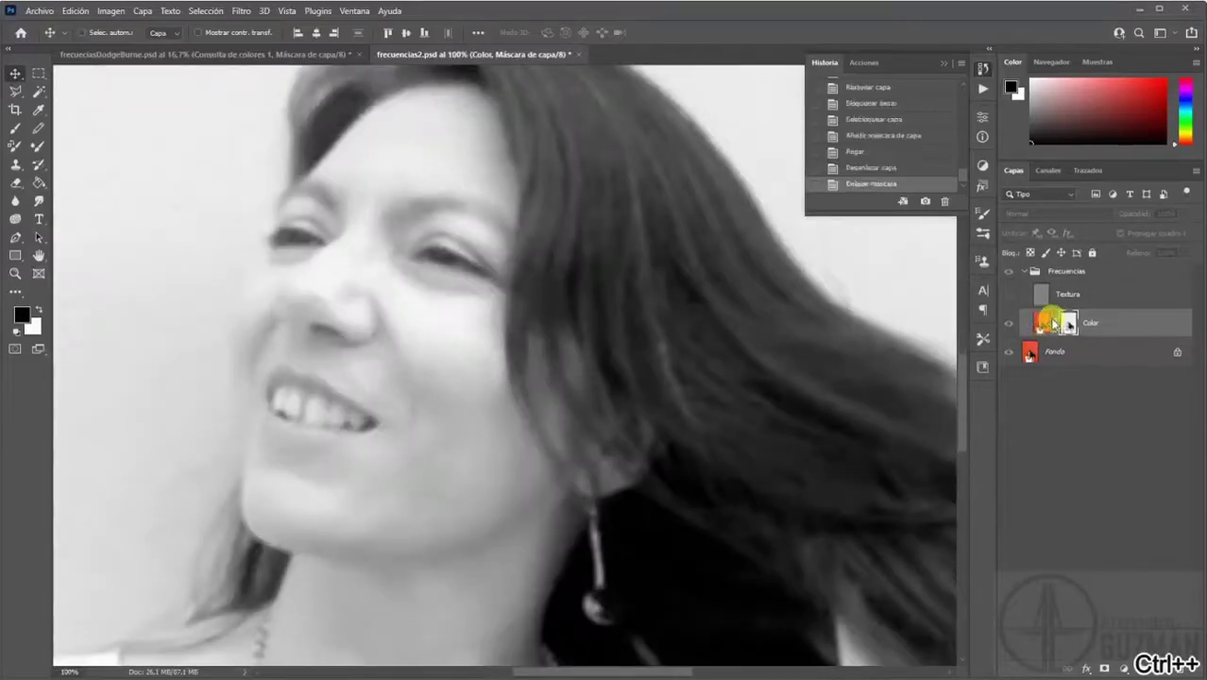
left_click(1054, 323)
left_click(1008, 323)
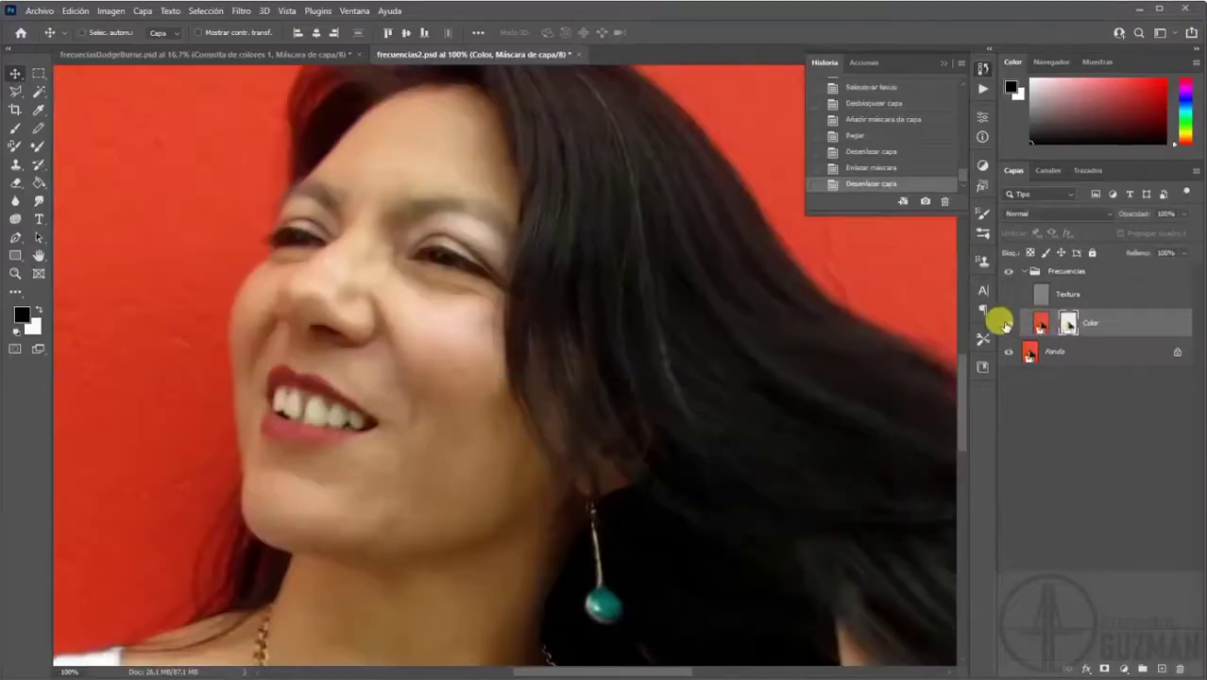
left_click(1039, 324)
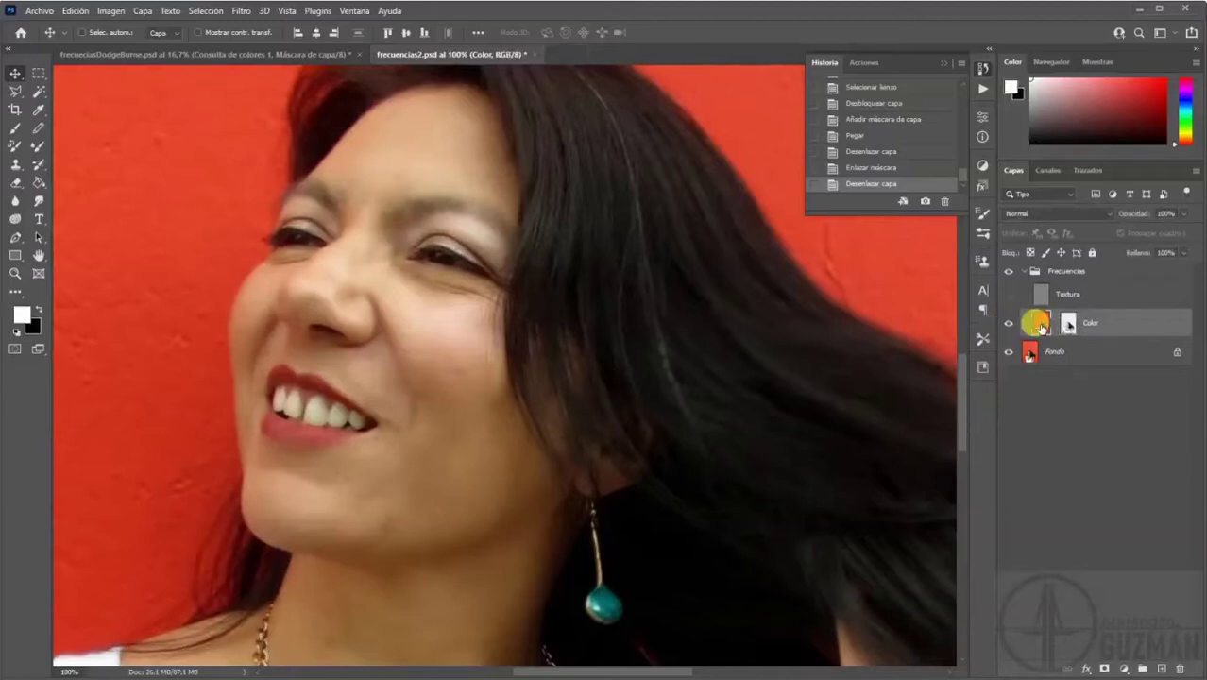
left_click(1068, 324)
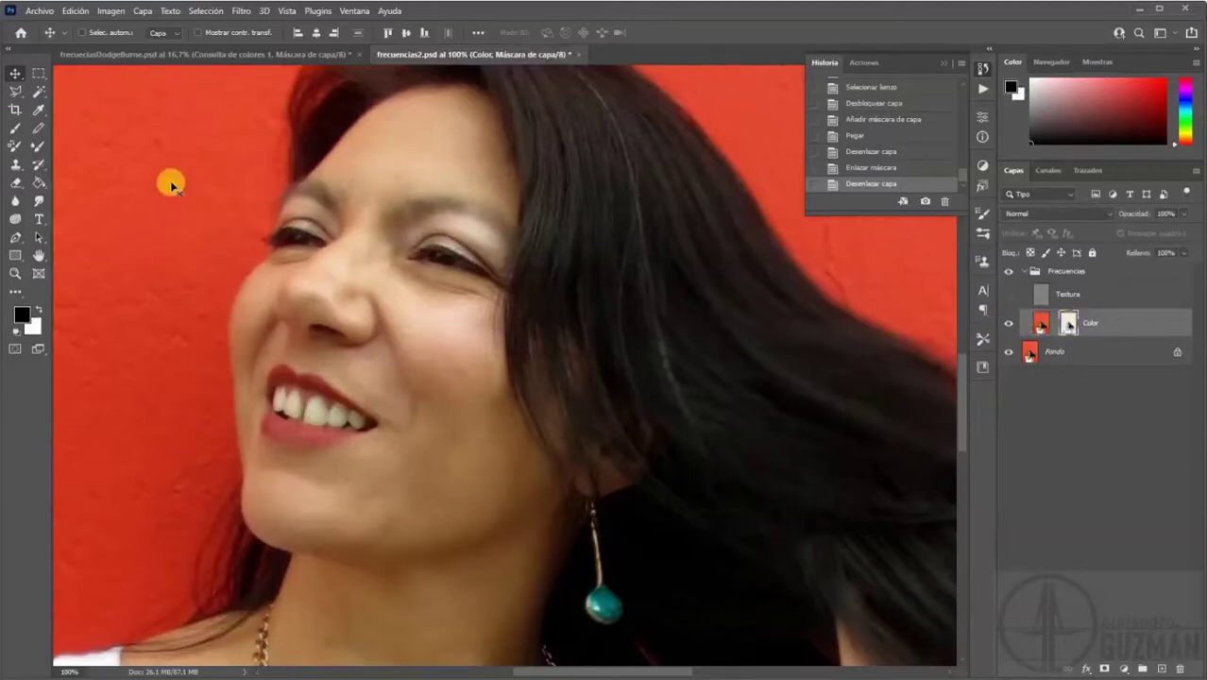
Activate the Brush tool for the Color mask and clear the canvas selection.
key("ctrl+minus")
key("ctrl+minus")
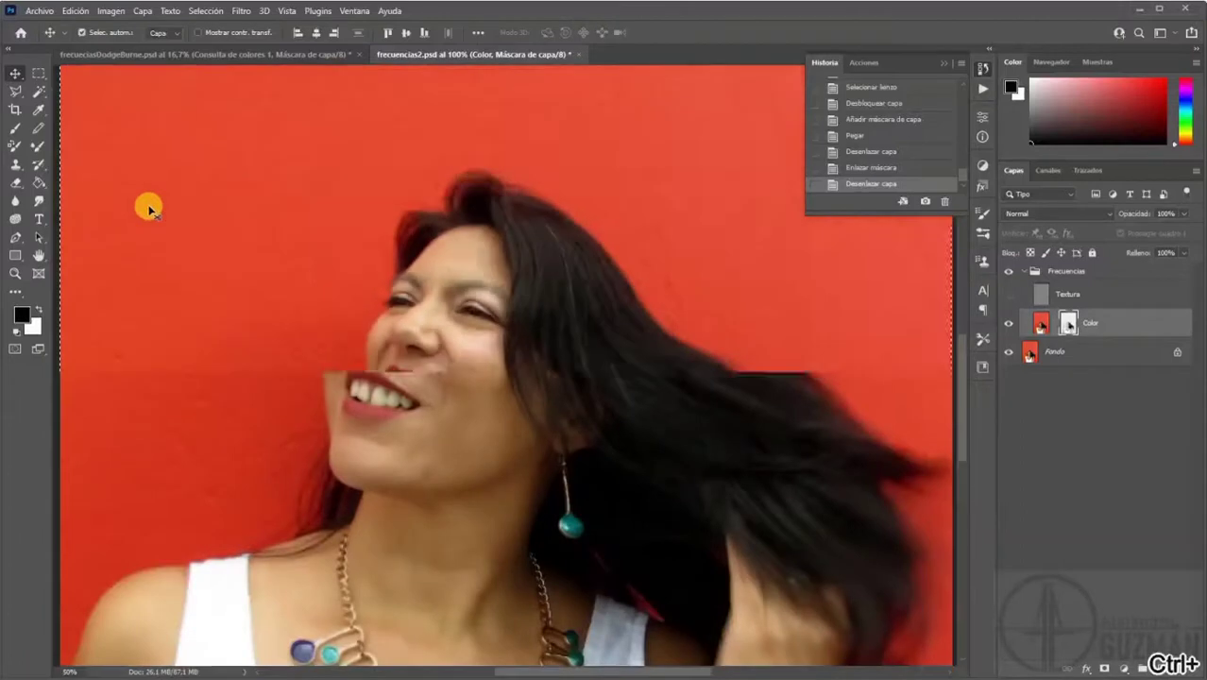
left_click(13, 129)
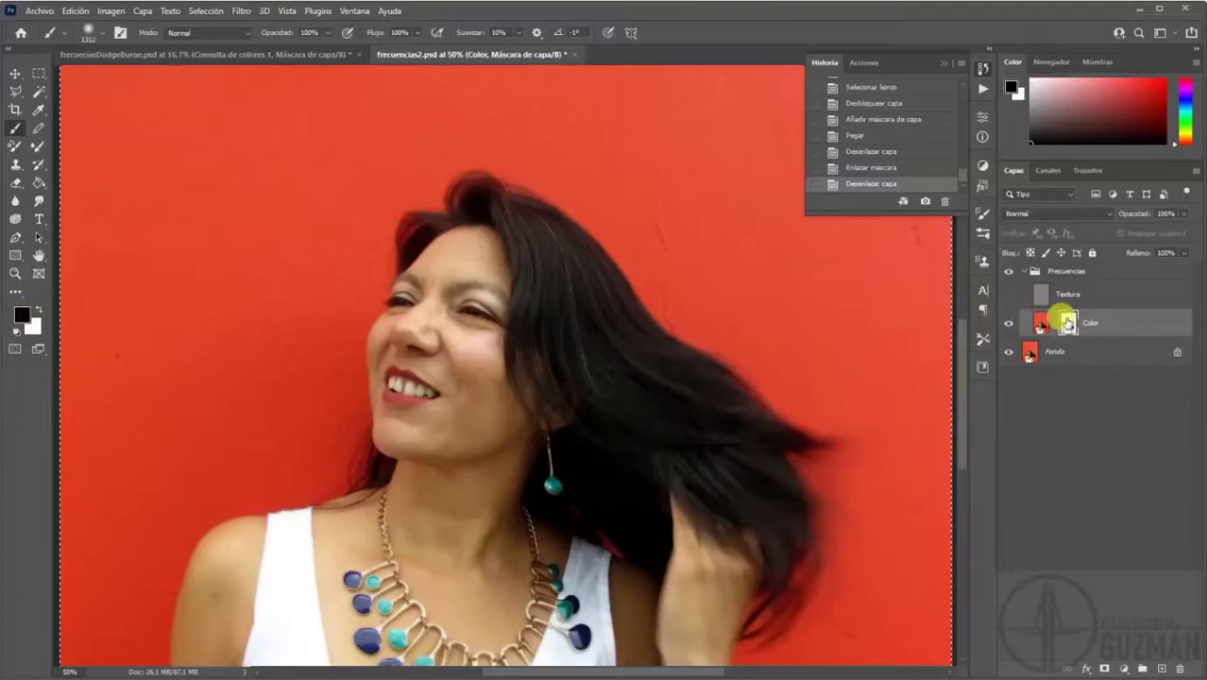
key("ctrl+d")
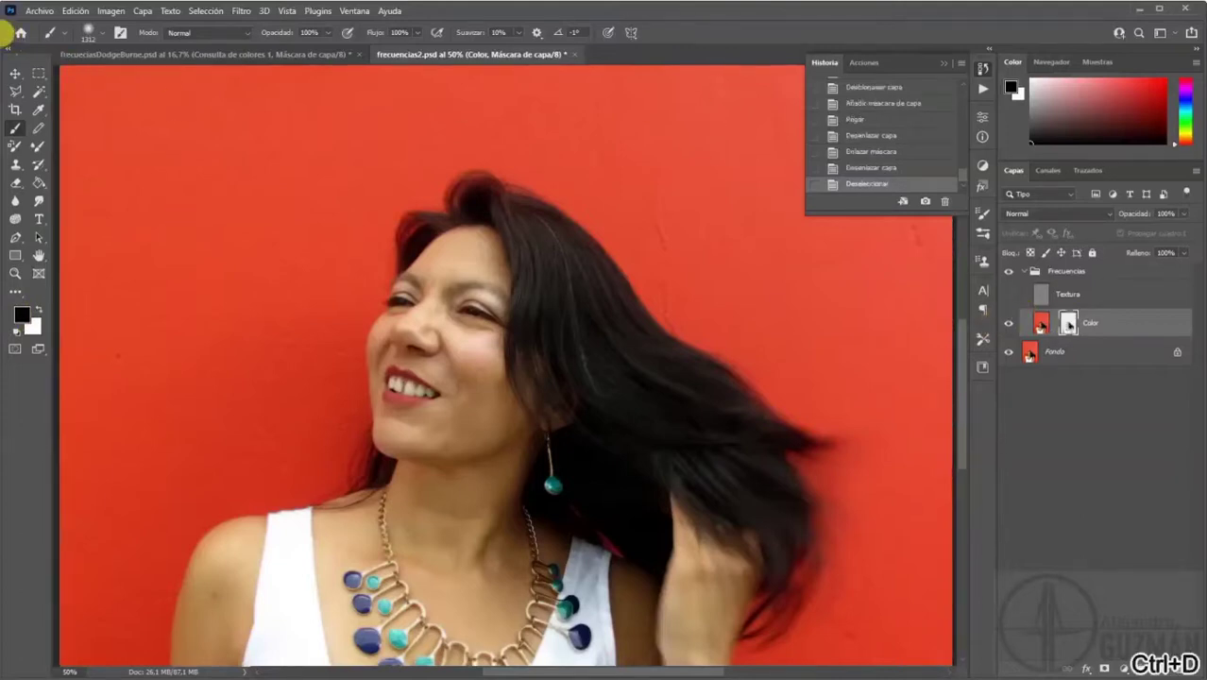
Paint black on the Color mask over the whole red wall around the woman with a large soft brush.
left_click(378, 352)
left_click_drag(378, 352, 353, 552)
key("ctrl+minus")
key("ctrl+minus")
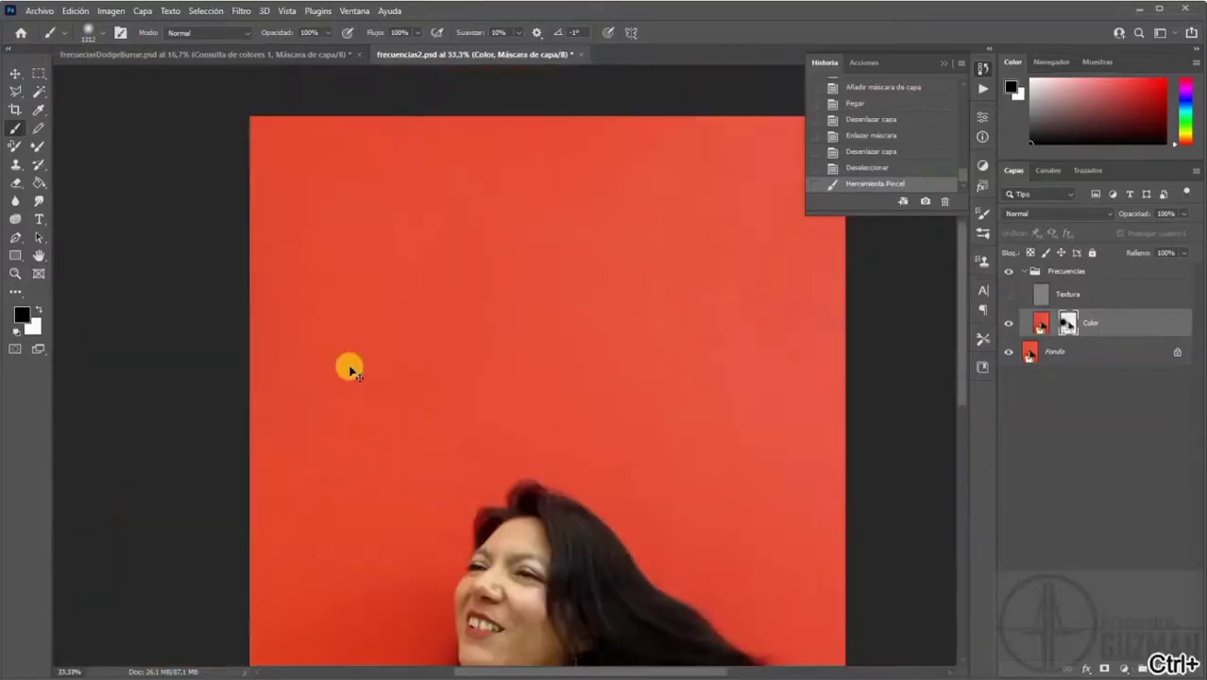
mouse_move(176, 68)
left_mouse_down()
mouse_move(633, 78)
mouse_move(202, 111)
mouse_move(203, 331)
left_mouse_up()
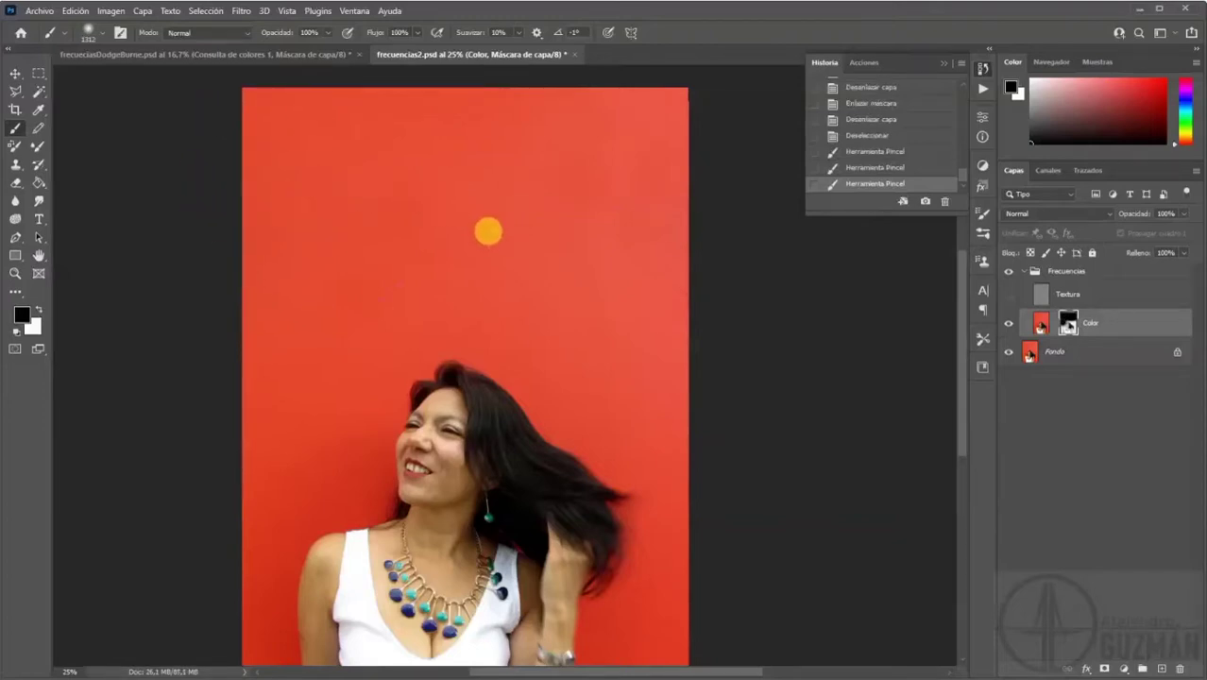
mouse_move(569, 100)
left_mouse_down()
mouse_move(550, 152)
mouse_move(409, 120)
mouse_move(277, 163)
mouse_move(175, 230)
left_mouse_up()
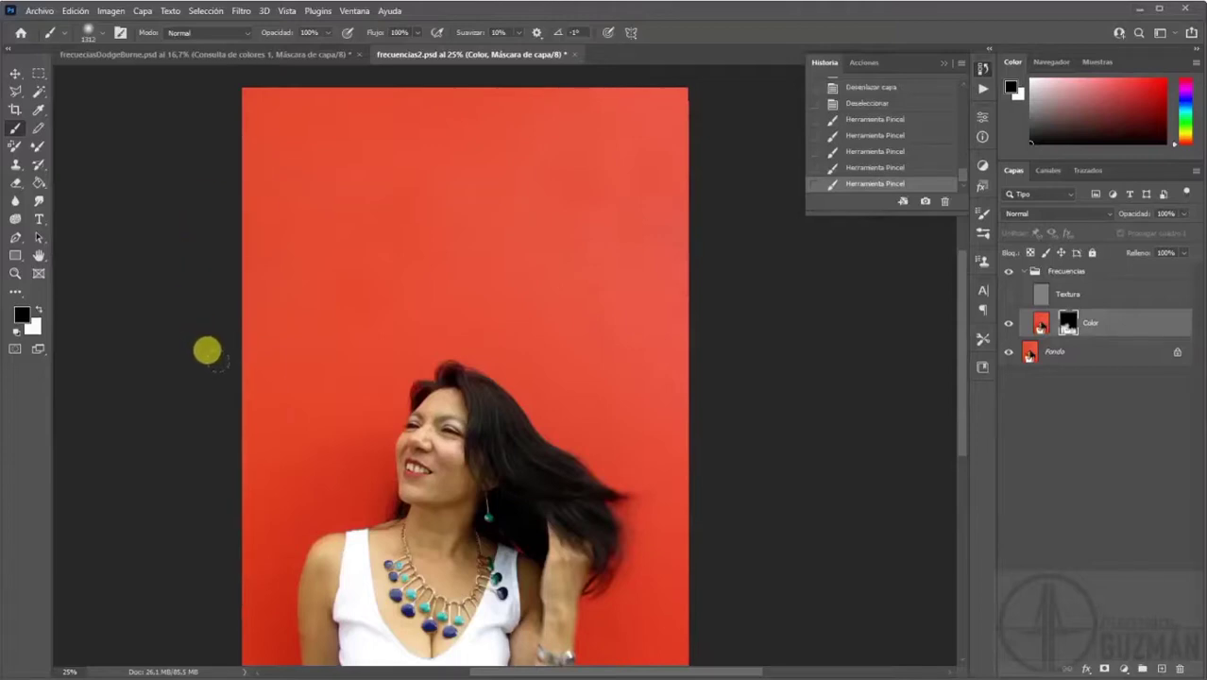
left_click_drag(225, 279, 192, 318)
left_click_drag(128, 373, 95, 429)
scroll(542, 196, "down", 2)
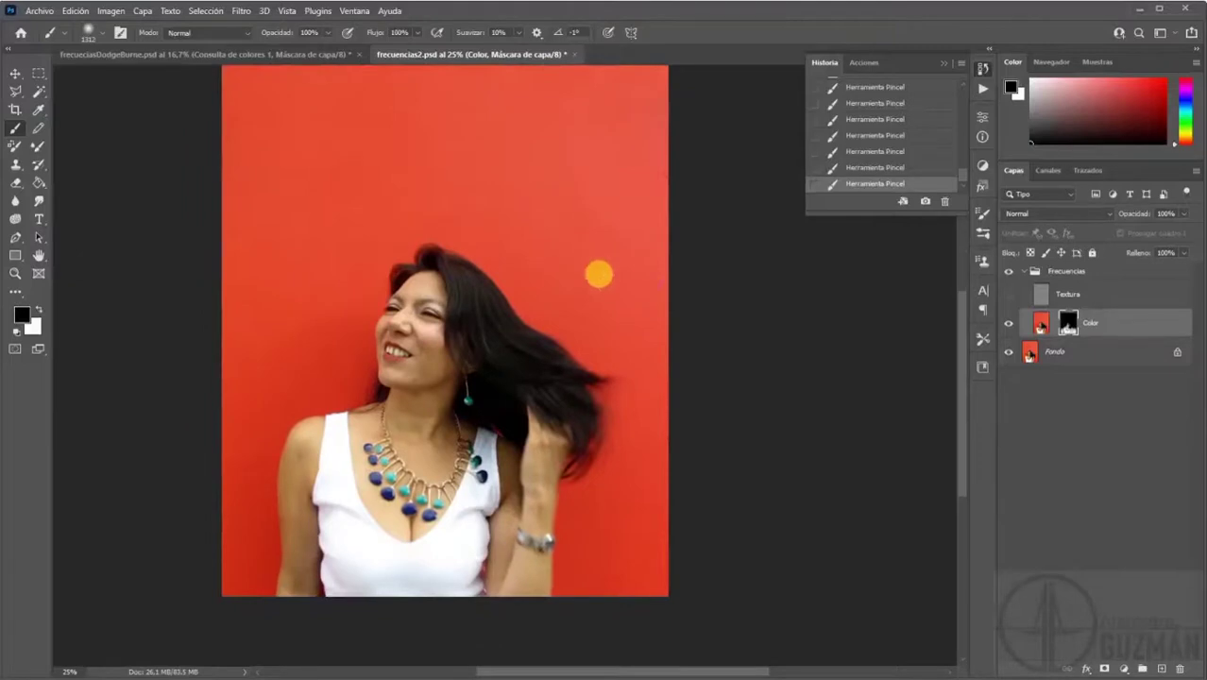
left_click_drag(284, 473, 170, 481)
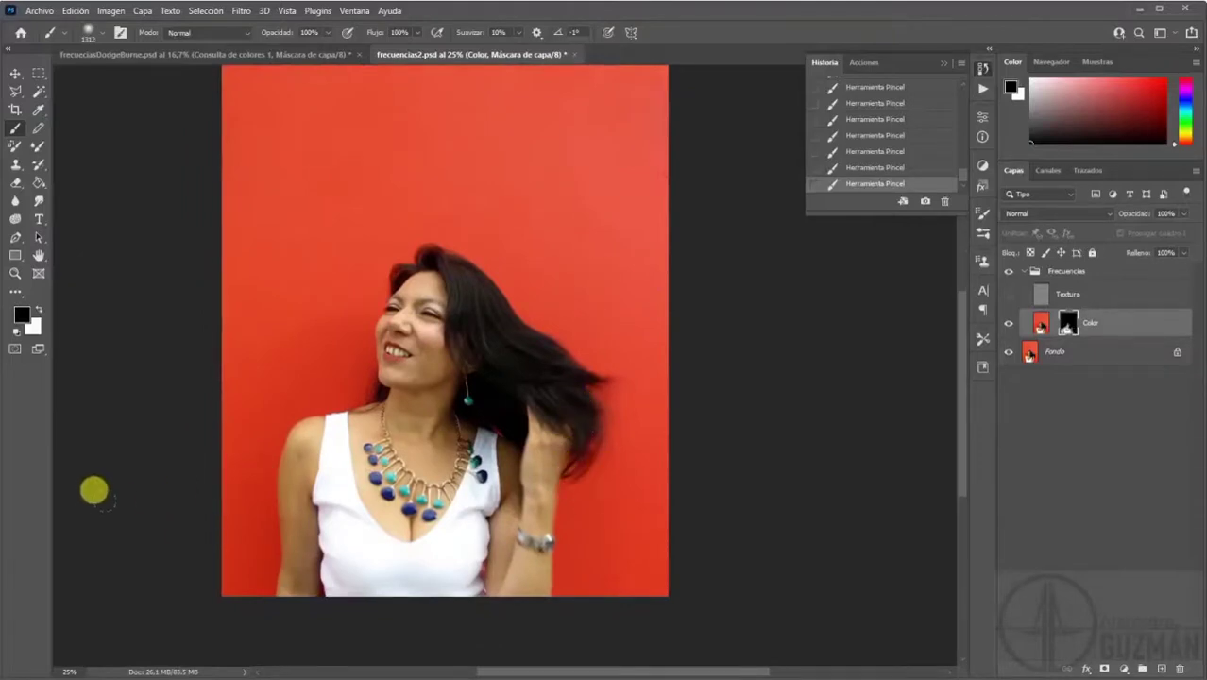
mouse_move(139, 127)
left_mouse_down()
mouse_move(229, 218)
mouse_move(180, 196)
left_mouse_up()
mouse_move(269, 285)
left_mouse_down()
mouse_move(187, 279)
mouse_move(190, 318)
mouse_move(199, 255)
mouse_move(243, 298)
mouse_move(271, 295)
mouse_move(274, 348)
mouse_move(309, 355)
mouse_move(324, 258)
mouse_move(315, 362)
mouse_move(295, 342)
mouse_move(315, 316)
mouse_move(269, 375)
mouse_move(277, 241)
mouse_move(283, 225)
mouse_move(323, 277)
mouse_move(323, 216)
mouse_move(343, 244)
mouse_move(295, 322)
mouse_move(110, 316)
mouse_move(271, 321)
mouse_move(324, 379)
mouse_move(336, 362)
mouse_move(289, 407)
mouse_move(293, 433)
mouse_move(241, 430)
mouse_move(268, 429)
mouse_move(275, 374)
mouse_move(566, 470)
left_mouse_up()
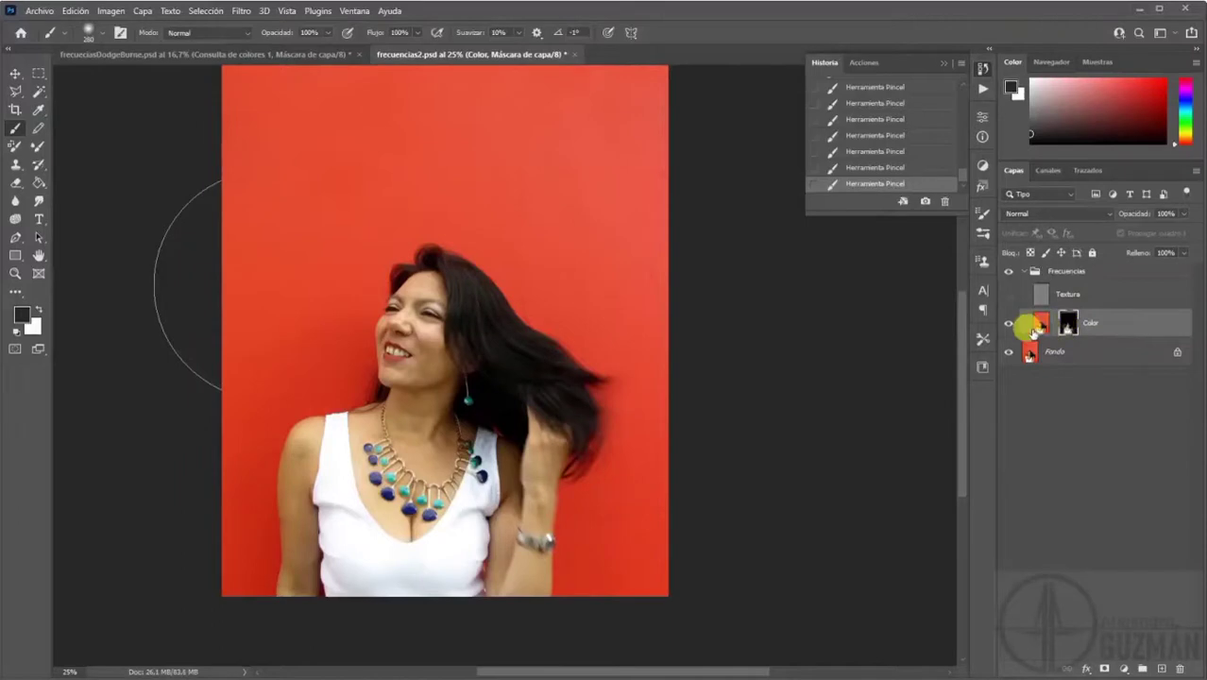
Disable and re-enable the Color layer's mask twice to compare the portrait with and without it.
right_click(1066, 324)
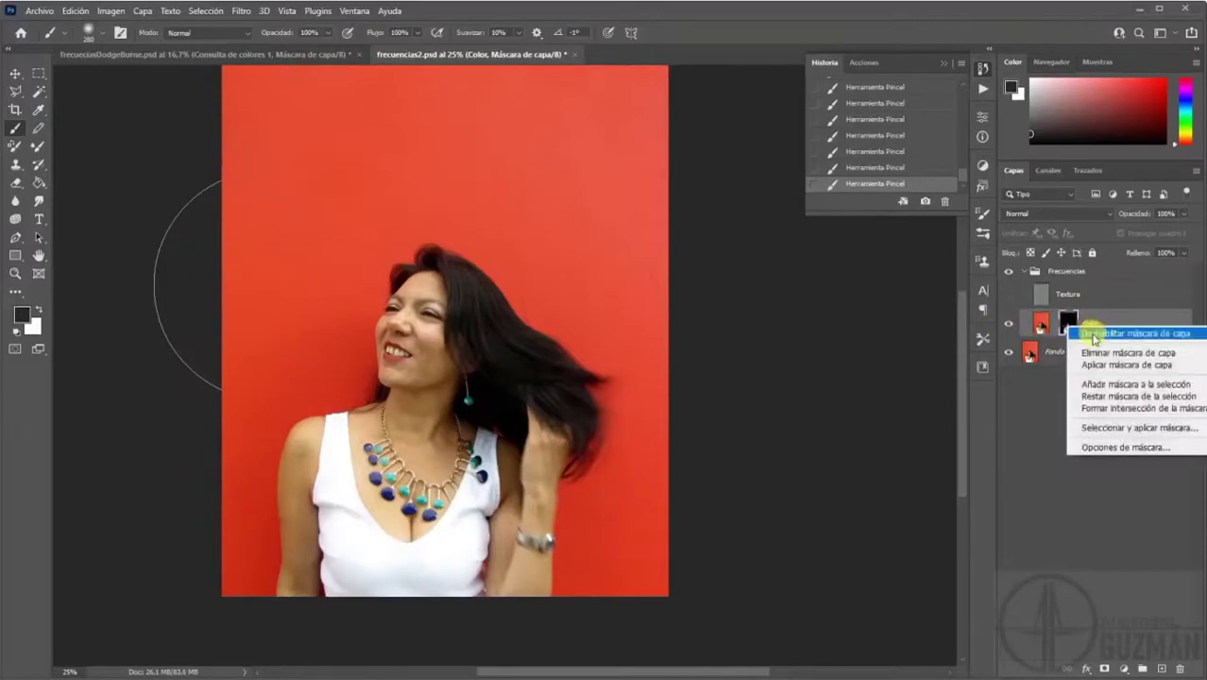
left_click(1095, 336)
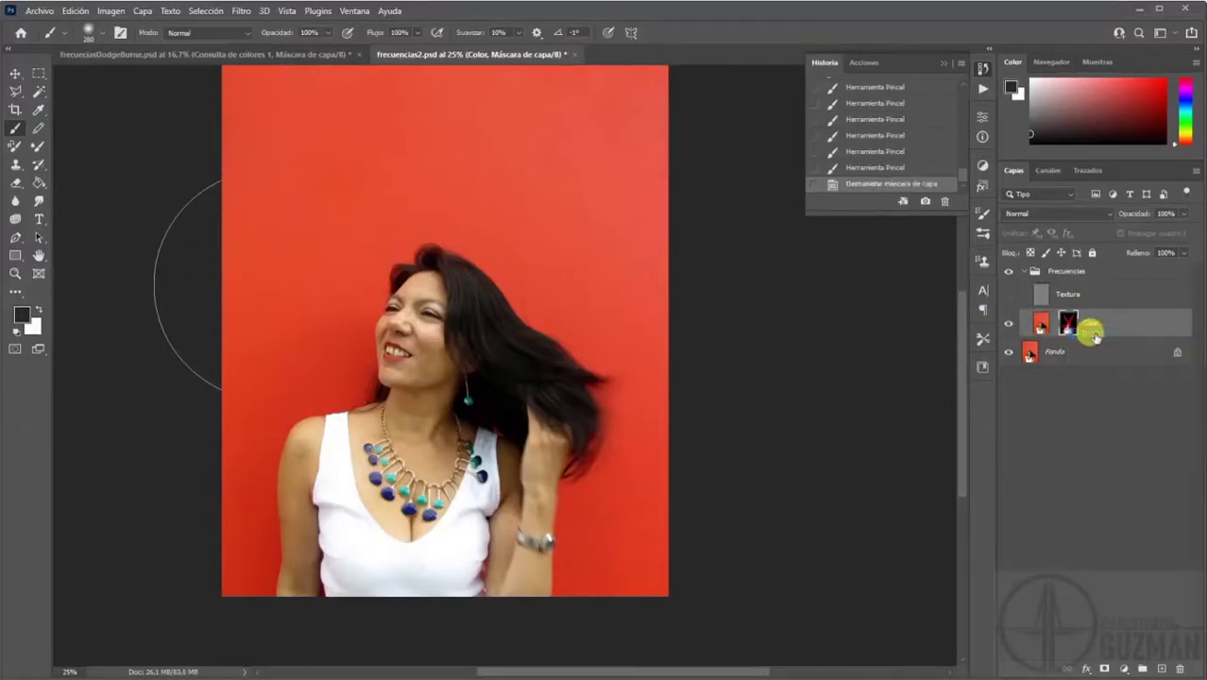
key("ctrl+plus")
key("ctrl+plus")
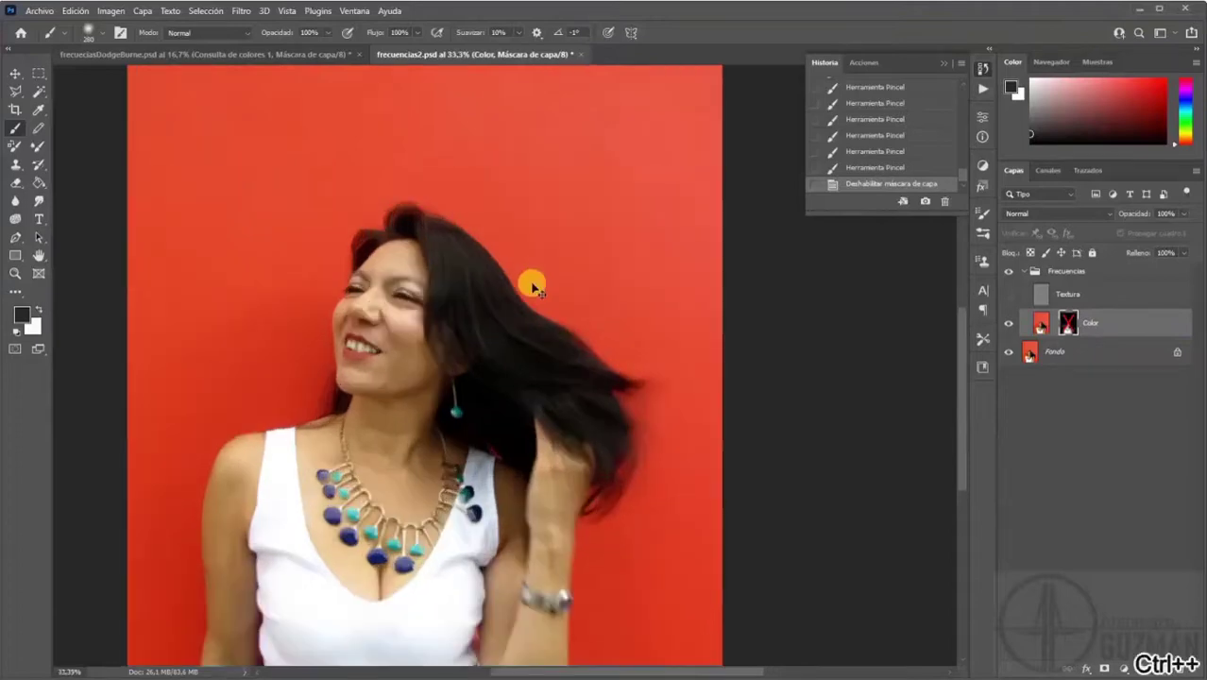
right_click(1067, 324)
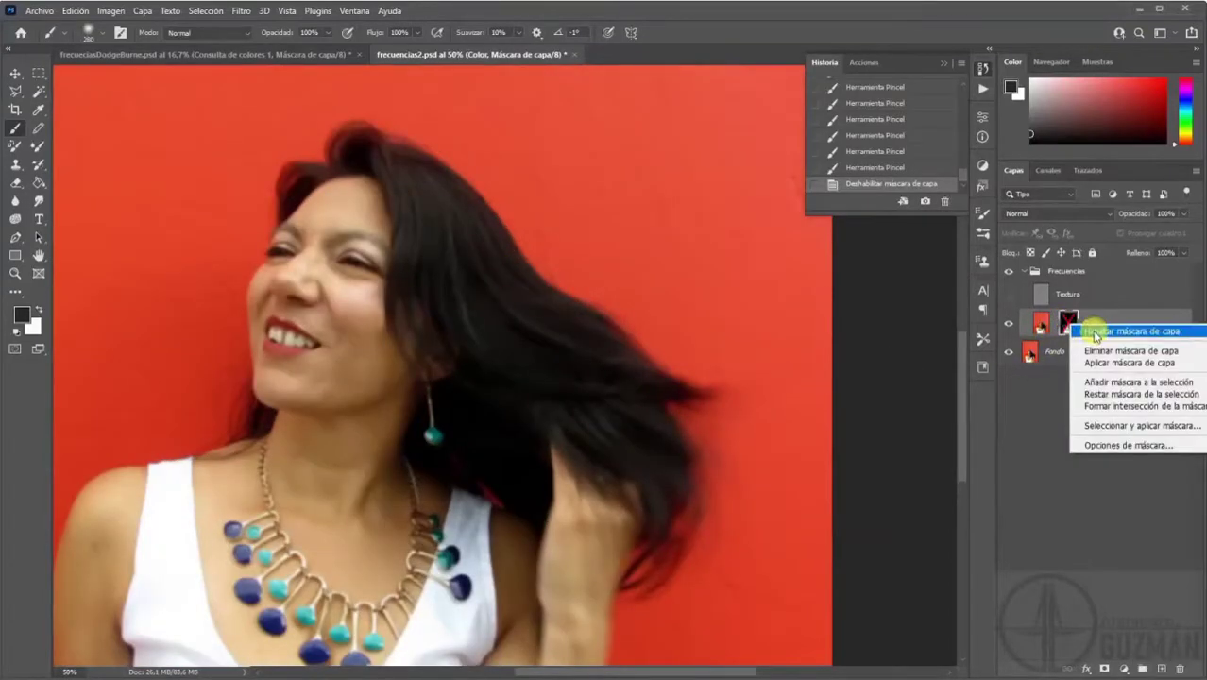
left_click(1096, 333)
right_click(1072, 326)
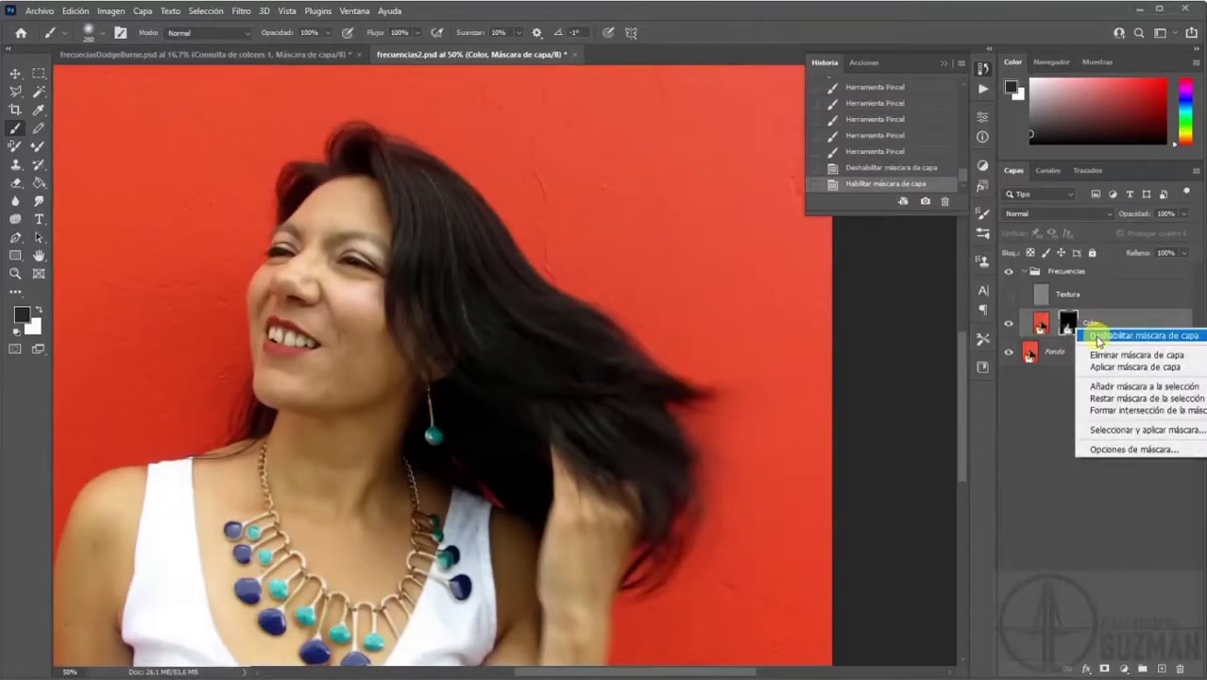
left_click(1098, 337)
right_click(1071, 327)
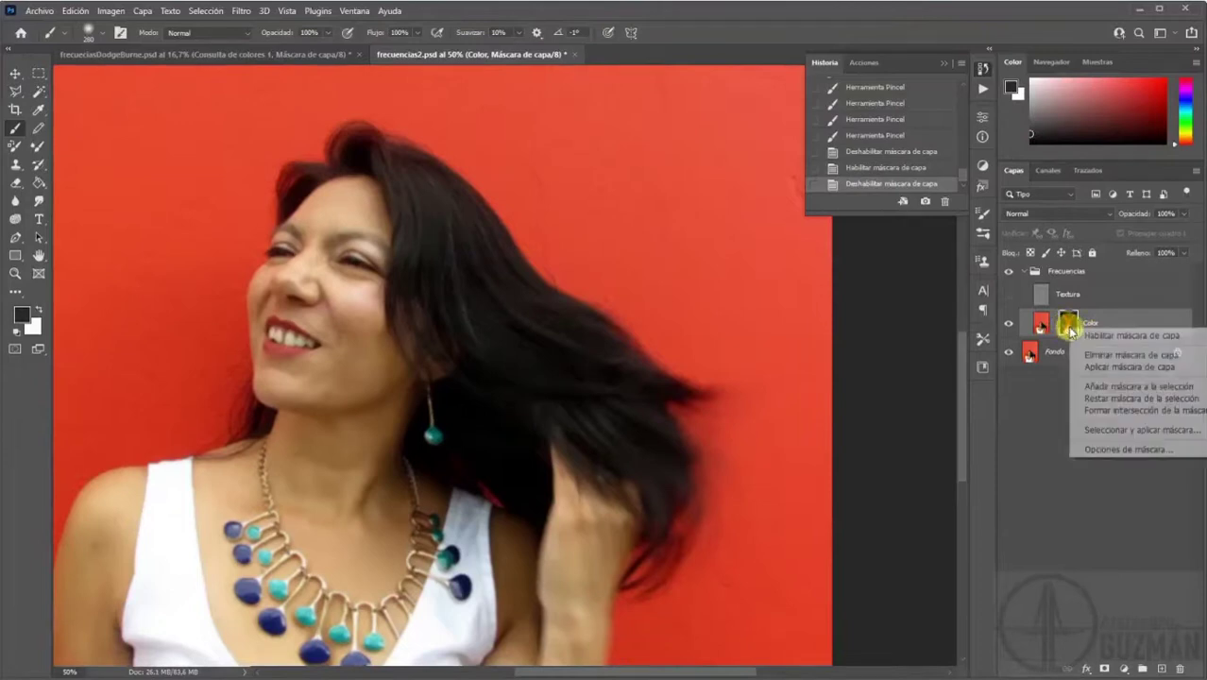
left_click(1097, 337)
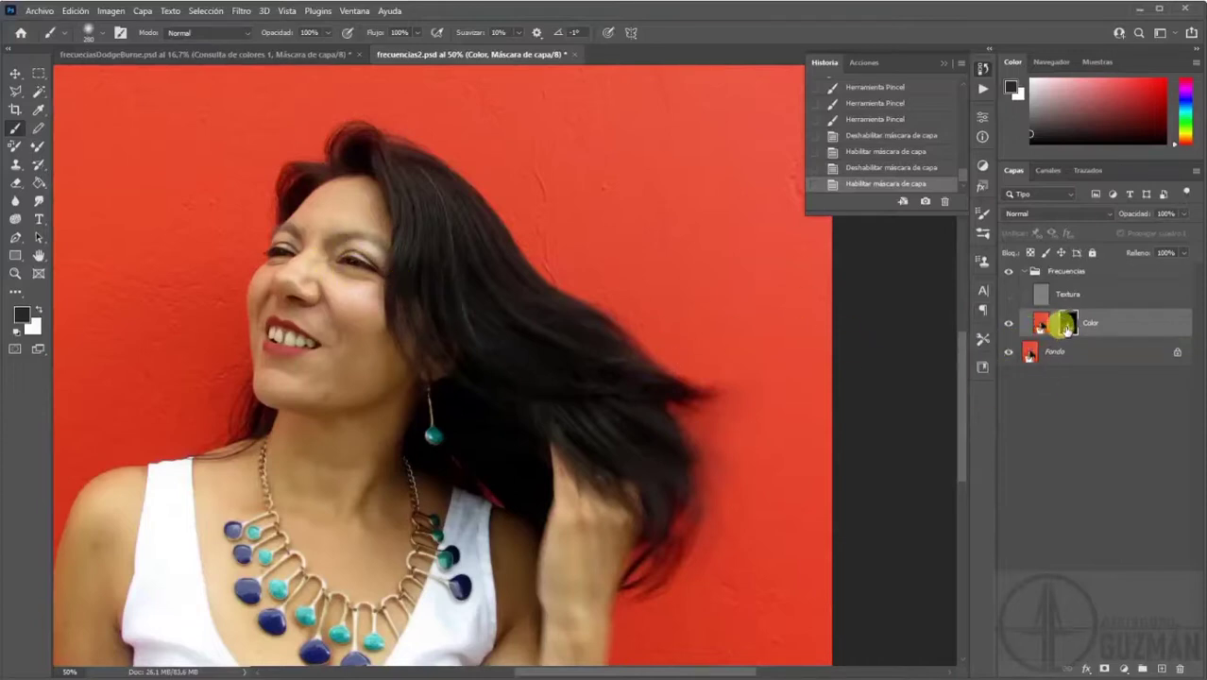
Try the Color layer at 23% opacity and restore it to 100%.
left_click(1184, 215)
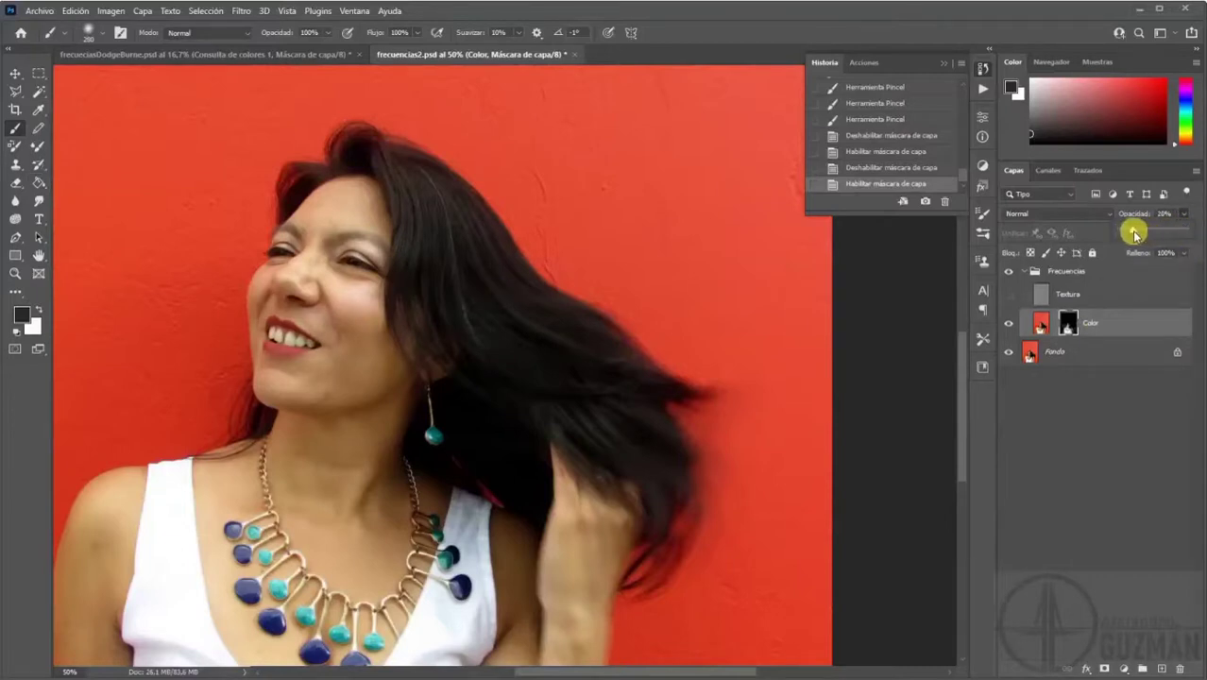
left_click_drag(1137, 233, 1136, 234)
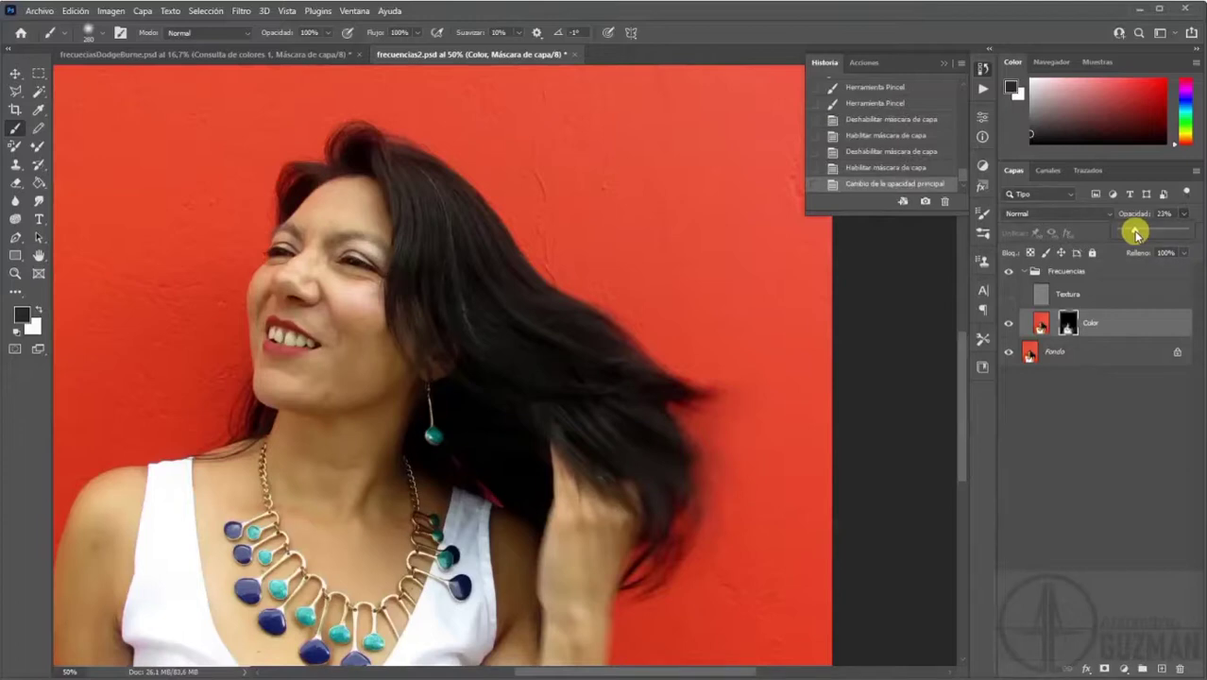
left_click_drag(1136, 233, 1201, 237)
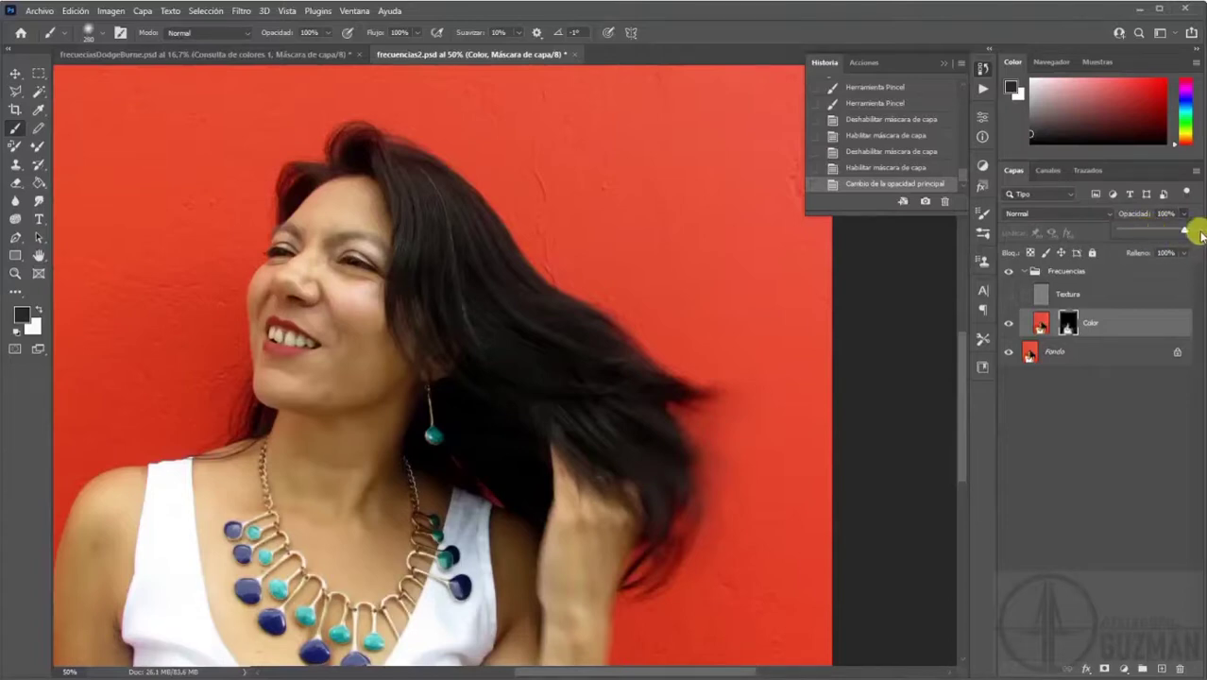
Check the Color layer's effect through its visibility and reselect its mask for painting.
left_click(1009, 323)
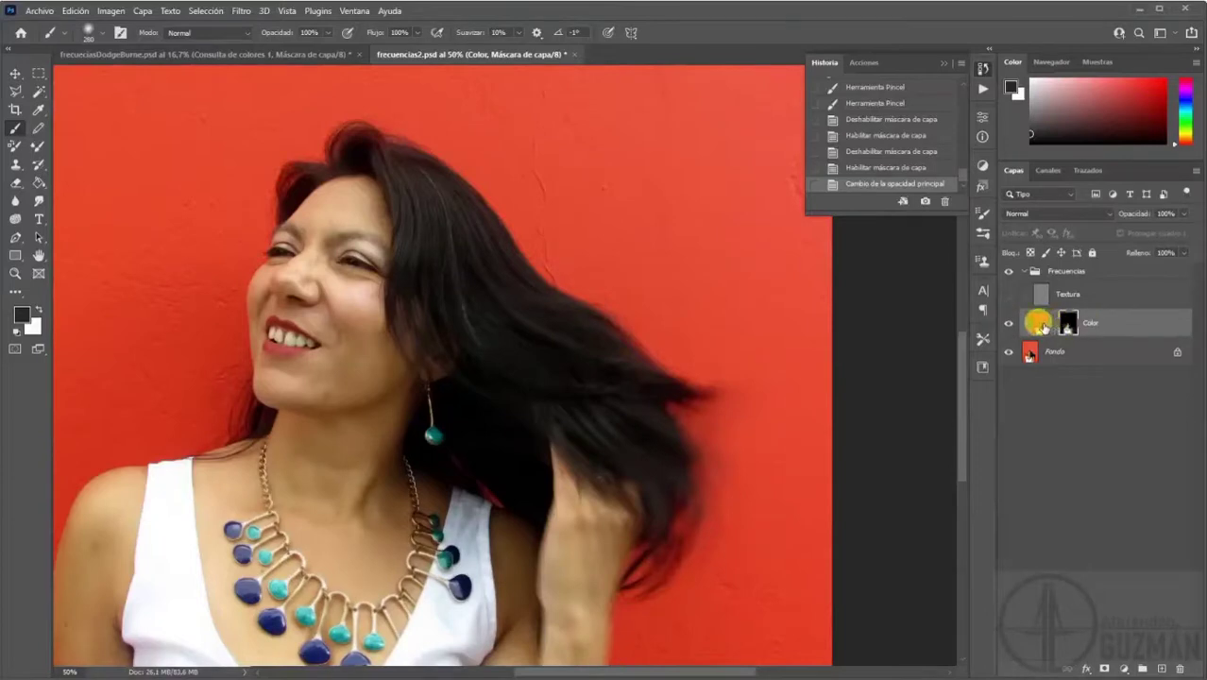
left_click(1041, 325)
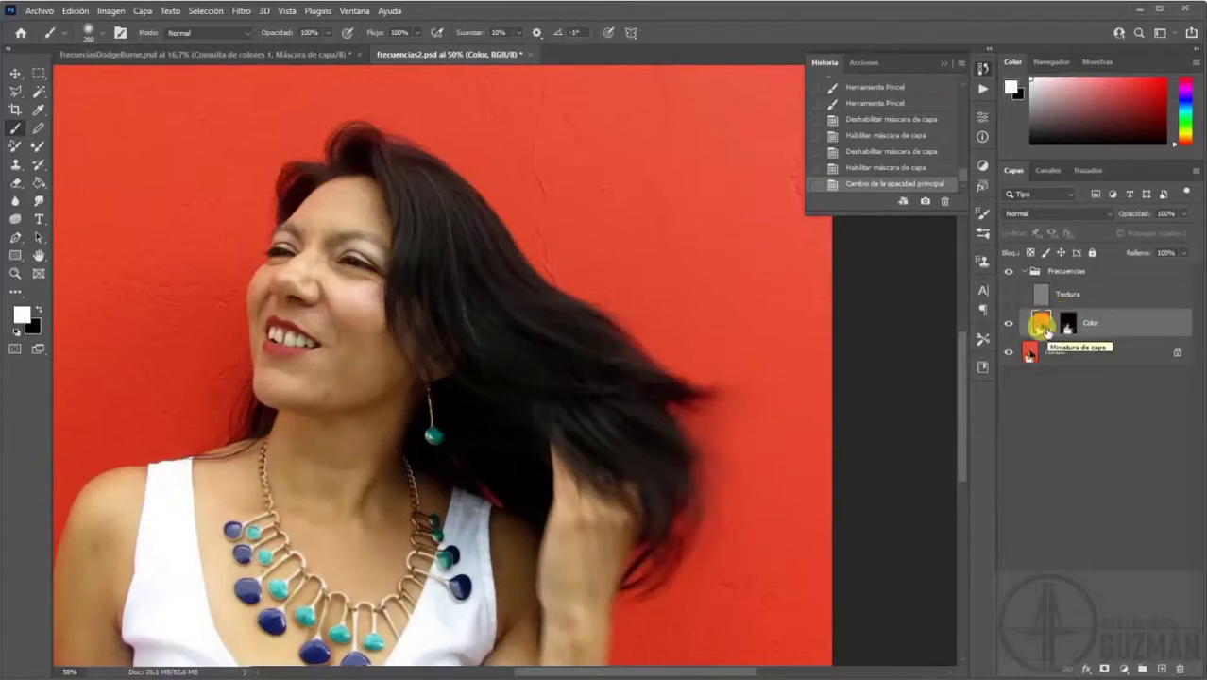
left_click(1067, 325)
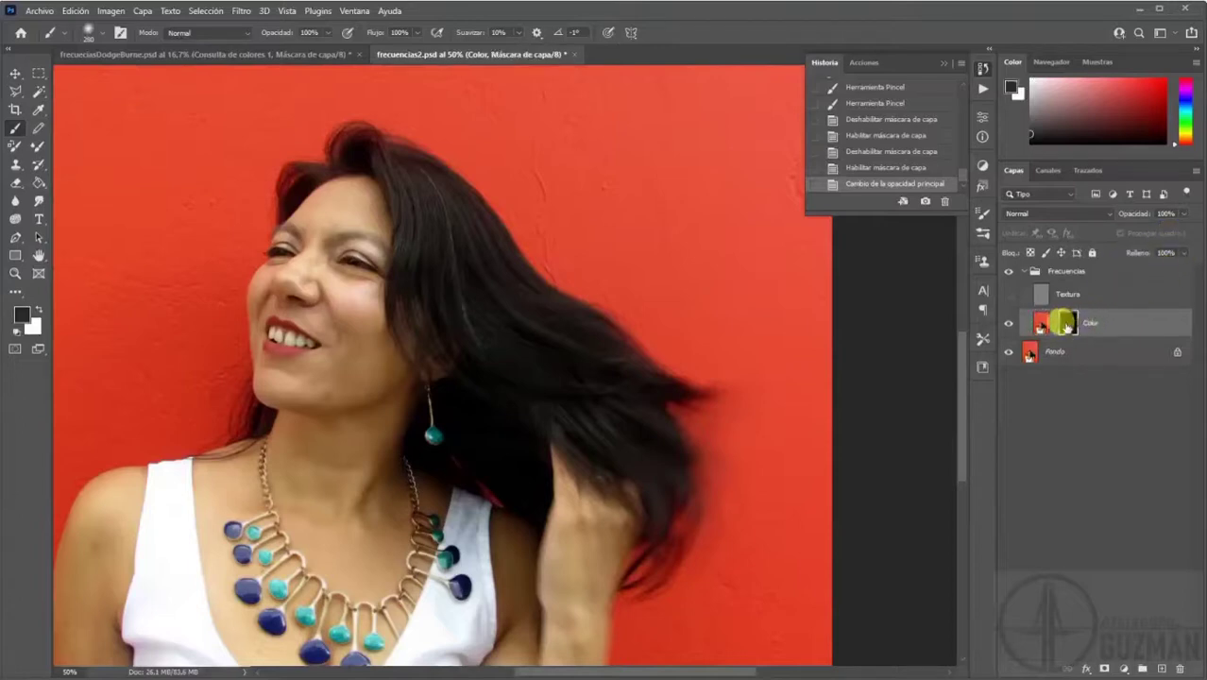
Set the brush to 263 px at 45% opacity with white as the foreground color.
right_click(146, 81)
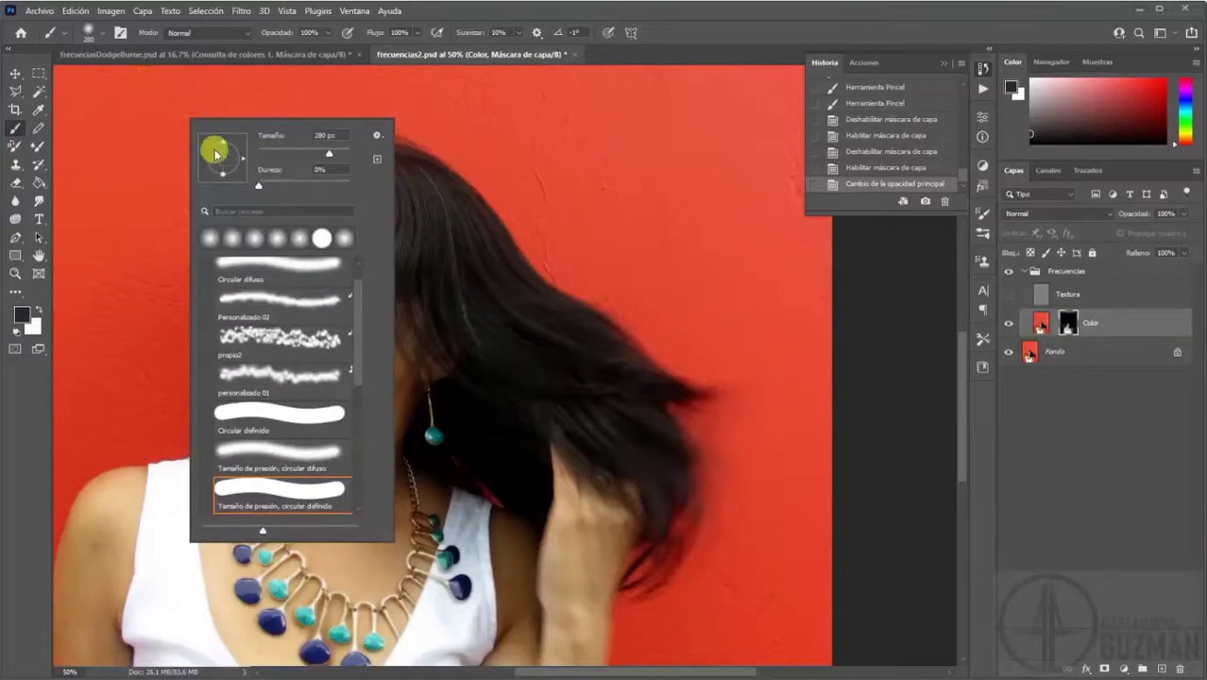
left_click(325, 153)
left_click(326, 35)
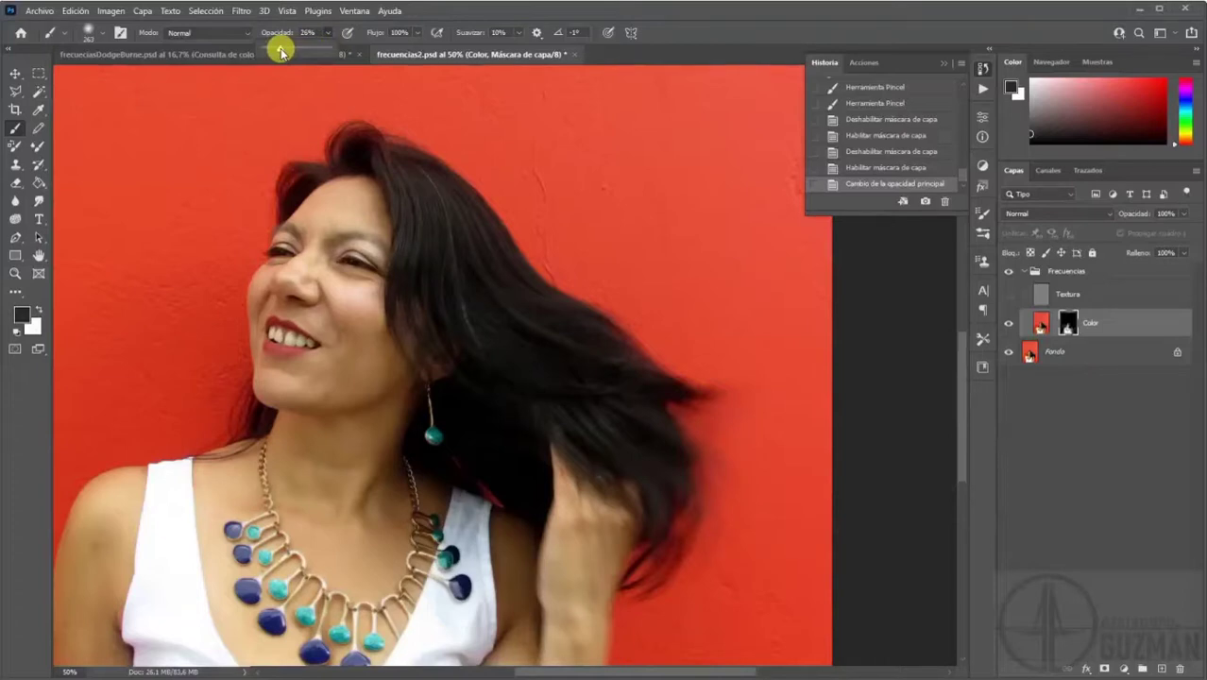
left_click_drag(281, 52, 359, 57)
left_click(42, 309)
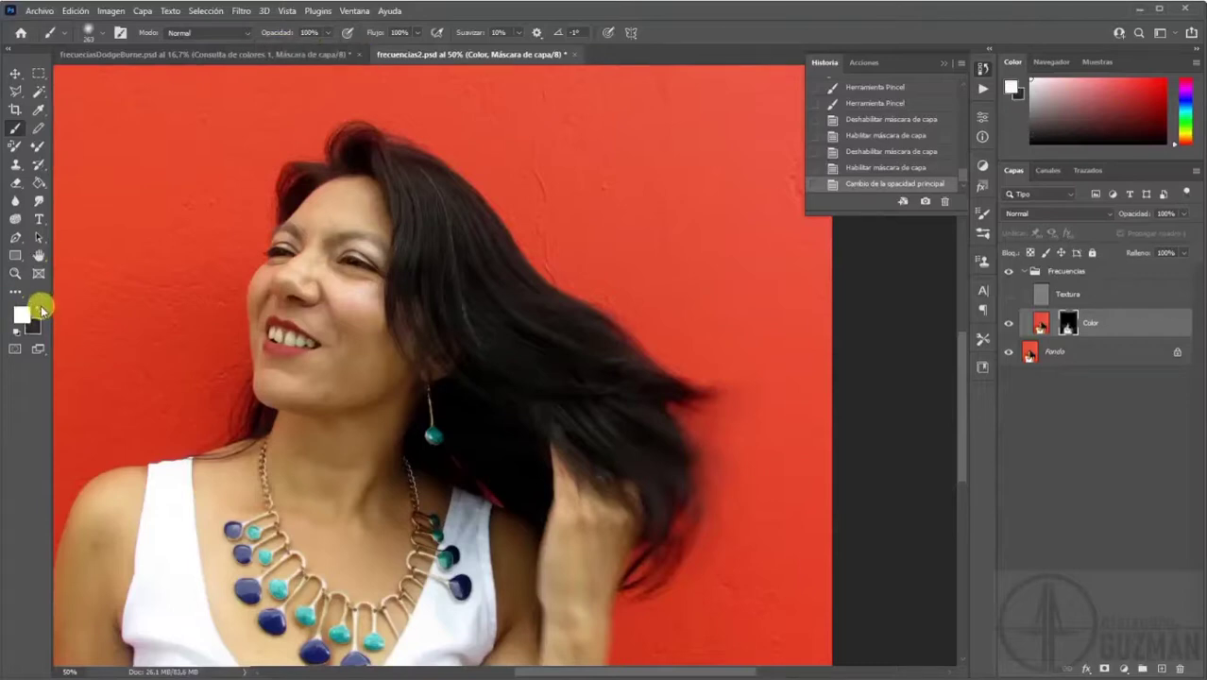
left_click(323, 32)
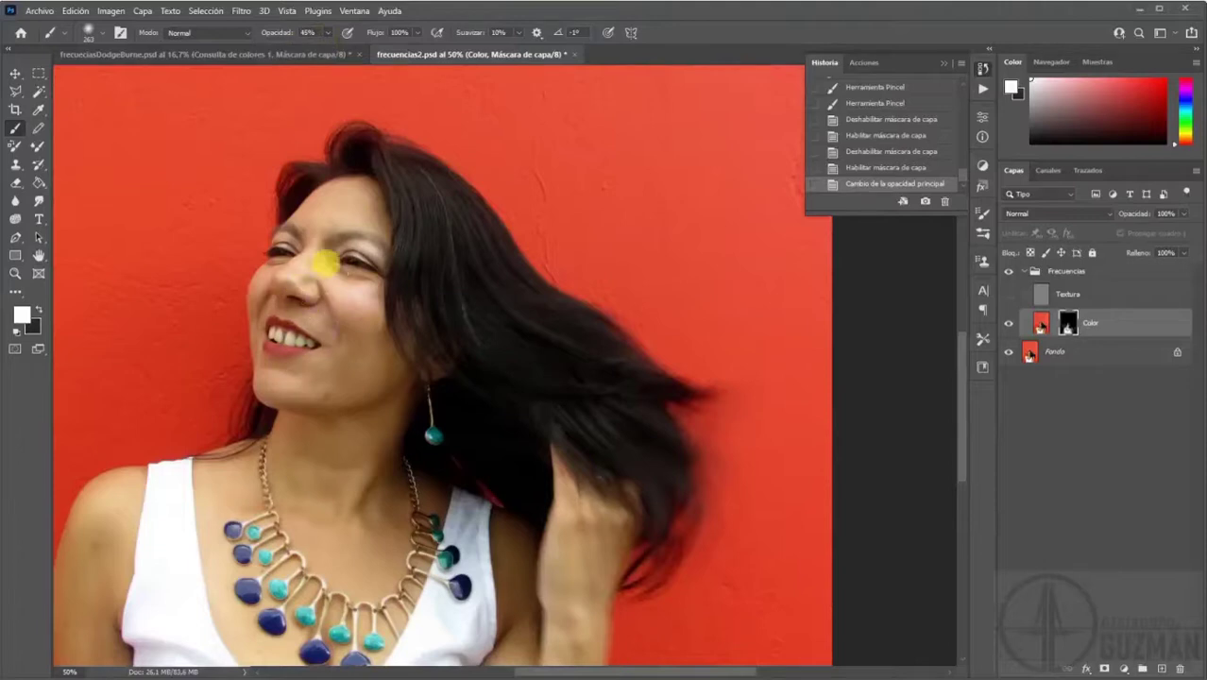
Paint white on the Color mask over the woman's forehead and facial skin to strengthen the blur there.
left_click(338, 207)
mouse_move(338, 207)
left_mouse_down()
mouse_move(324, 176)
mouse_move(313, 175)
mouse_move(296, 196)
mouse_move(334, 221)
mouse_move(369, 269)
mouse_move(327, 242)
mouse_move(341, 292)
mouse_move(281, 257)
mouse_move(263, 267)
mouse_move(286, 246)
mouse_move(280, 220)
mouse_move(253, 281)
mouse_move(253, 332)
mouse_move(336, 335)
mouse_move(311, 412)
mouse_move(318, 471)
mouse_move(345, 470)
mouse_move(355, 433)
mouse_move(70, 535)
mouse_move(159, 508)
mouse_move(430, 518)
mouse_move(473, 532)
mouse_move(385, 444)
mouse_move(311, 459)
mouse_move(377, 291)
mouse_move(298, 292)
mouse_move(316, 233)
mouse_move(356, 235)
mouse_move(415, 346)
mouse_move(440, 348)
mouse_move(384, 380)
mouse_move(359, 322)
mouse_move(422, 354)
mouse_move(479, 410)
mouse_move(517, 352)
mouse_move(385, 181)
mouse_move(555, 354)
mouse_move(574, 401)
mouse_move(488, 353)
mouse_move(491, 372)
mouse_move(331, 149)
mouse_move(301, 213)
left_mouse_up()
left_click(1018, 296)
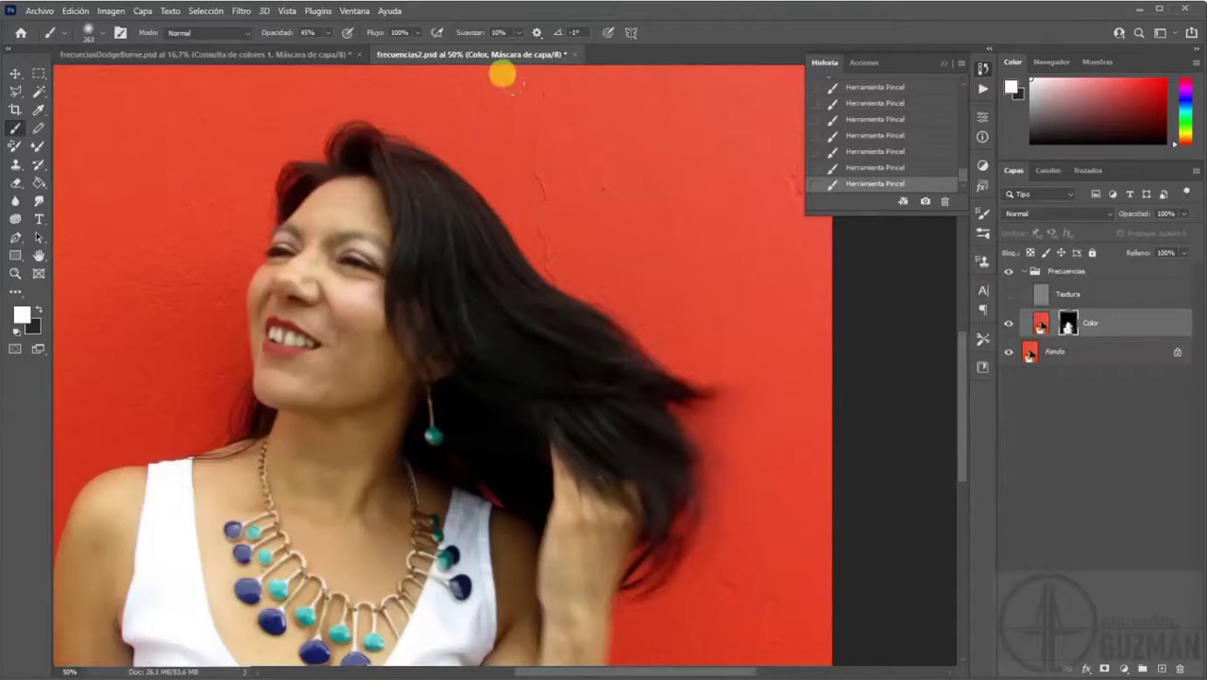
Show the Textura layer again and ready the Patch tool on the Color layer's image.
left_click(1008, 295)
left_click(1039, 293)
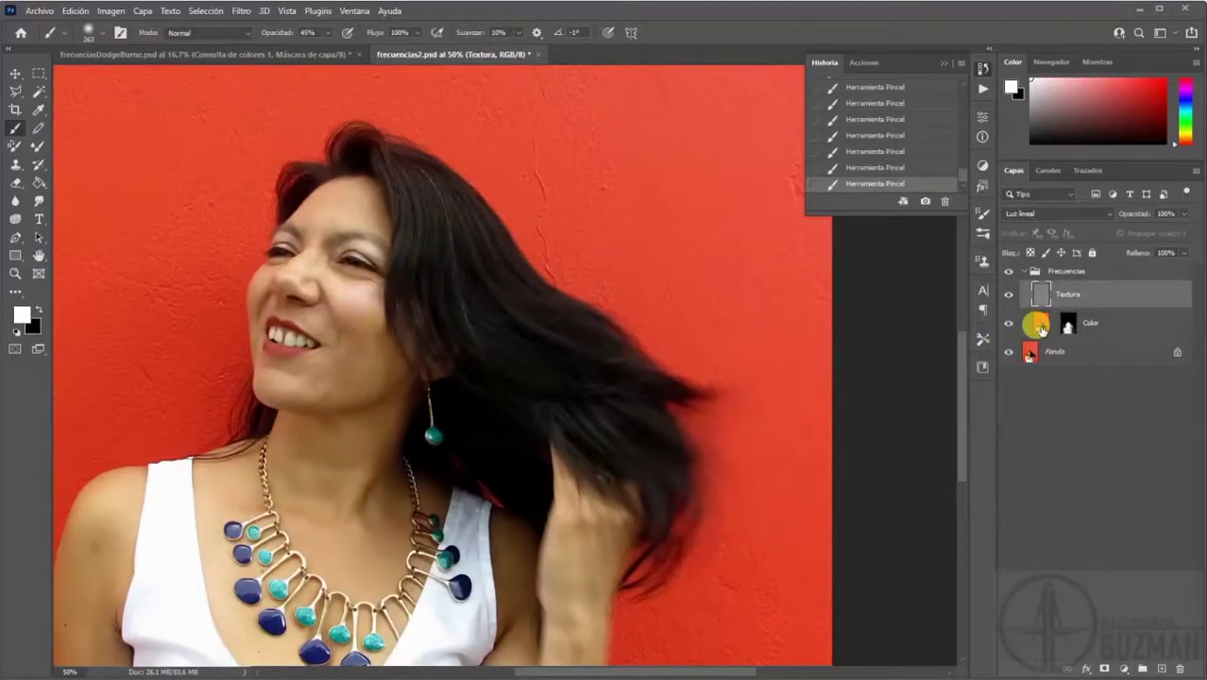
left_click(1039, 324)
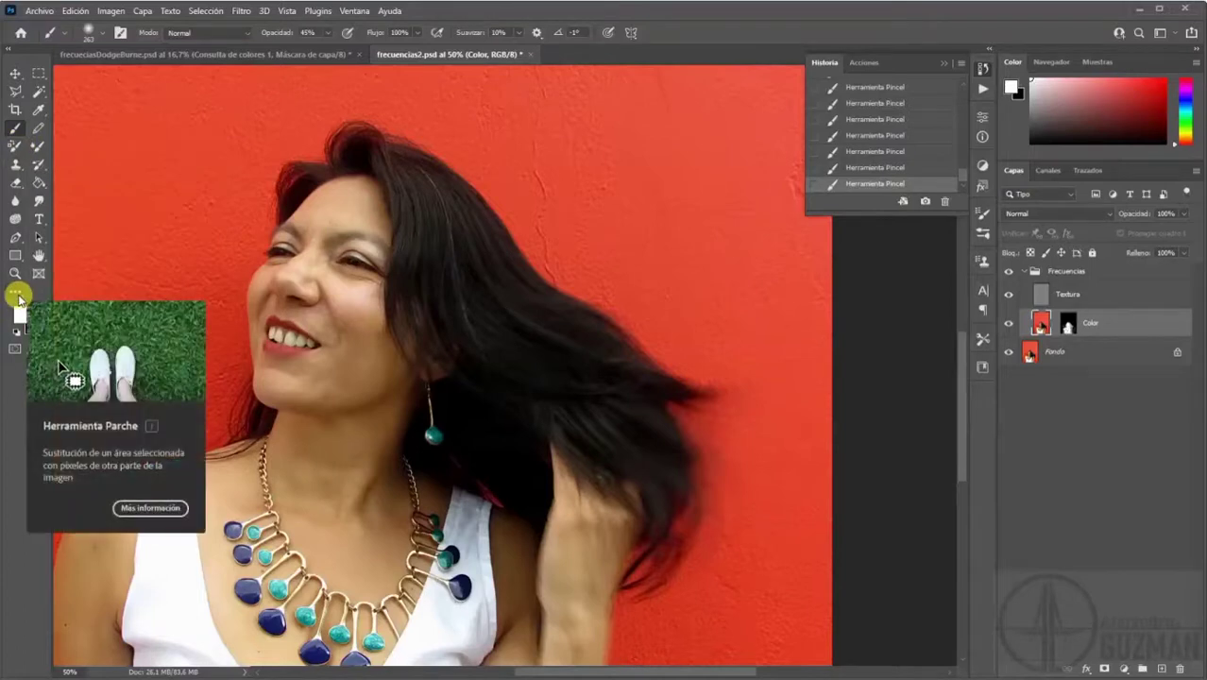
left_click(19, 299)
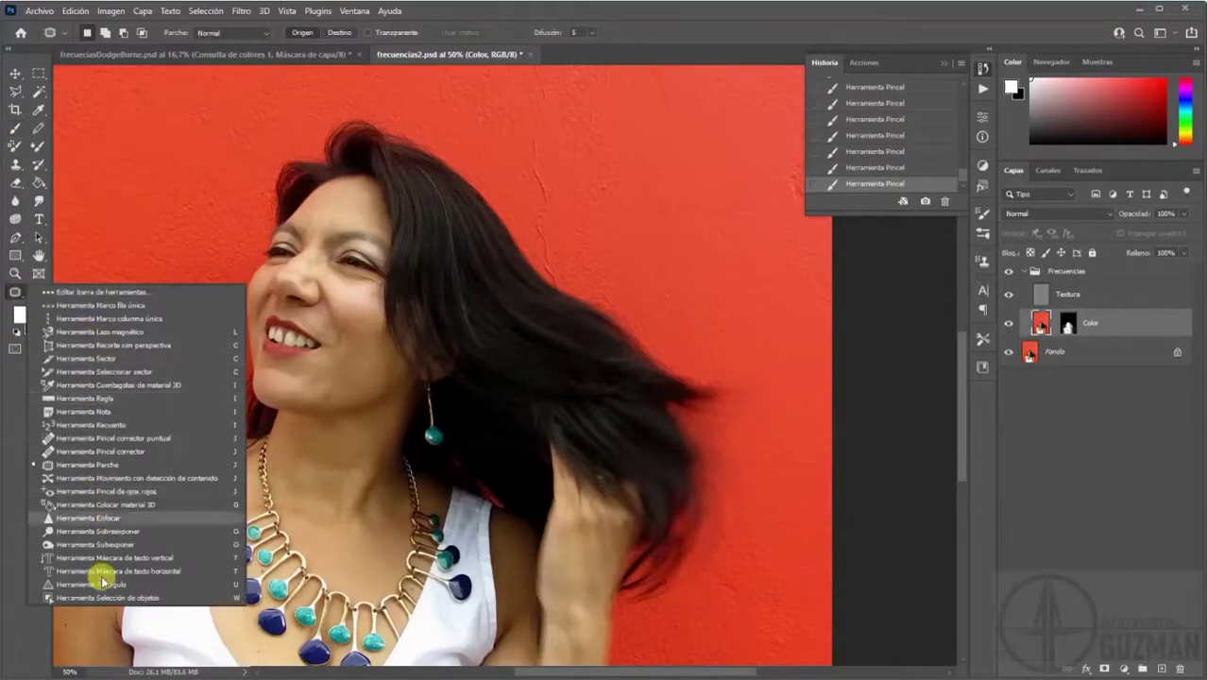
left_click(77, 465)
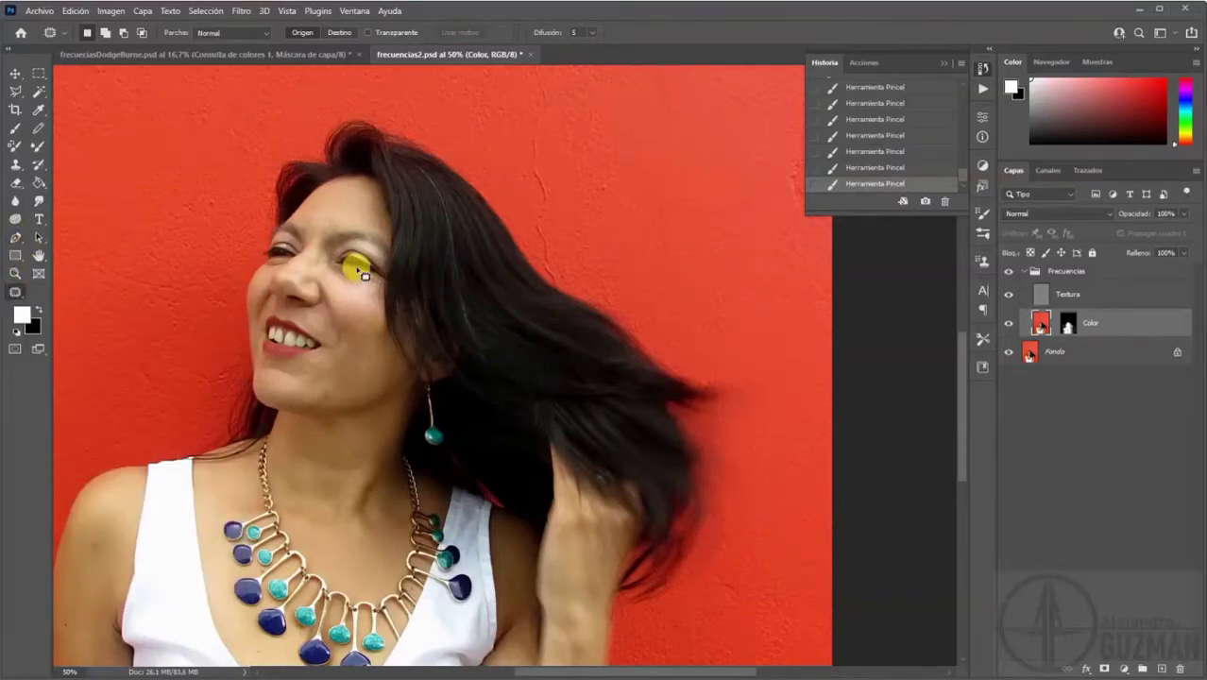
Patch the uneven skin patches on the jaw below the mouth and on the cheek near the hair, on the Color layer.
key("ctrl+plus")
left_click_drag(352, 263, 484, 342)
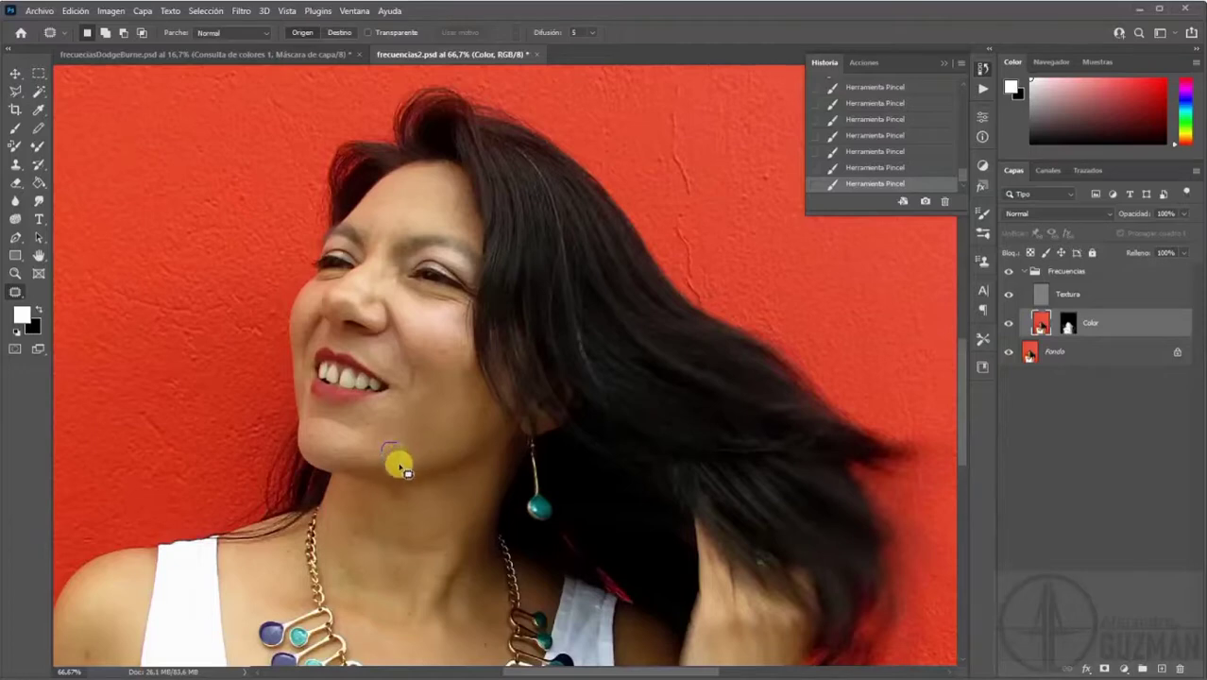
left_click_drag(401, 465, 400, 459)
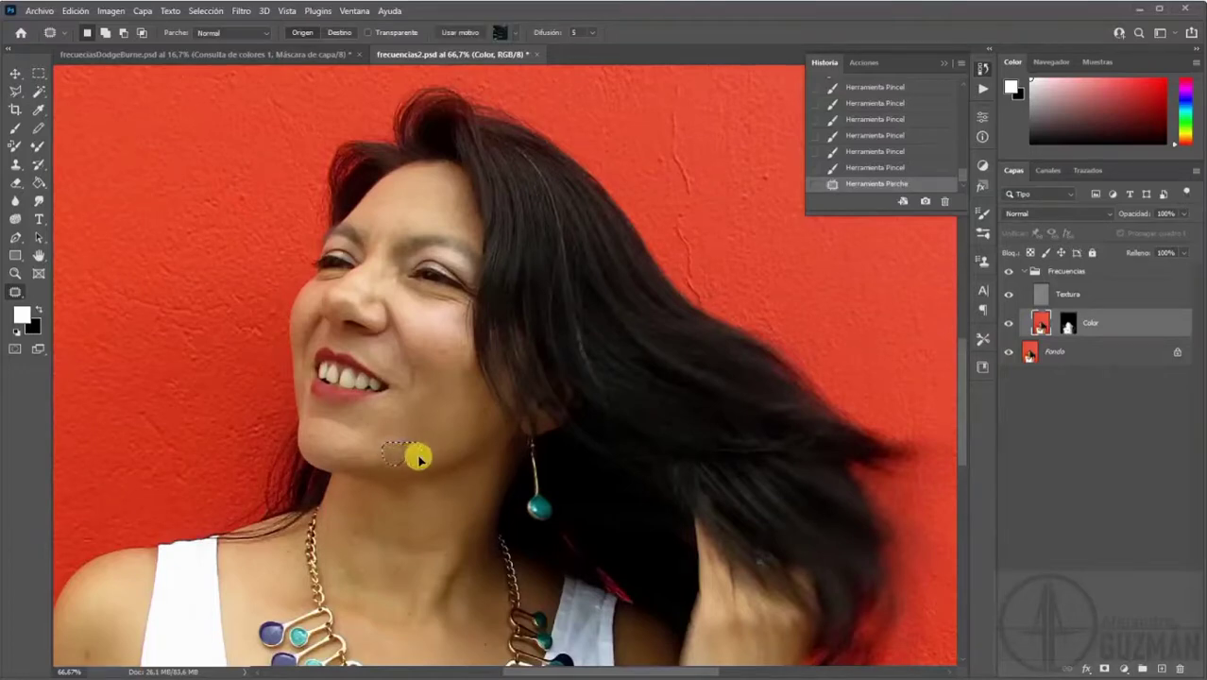
left_click_drag(419, 457, 406, 473)
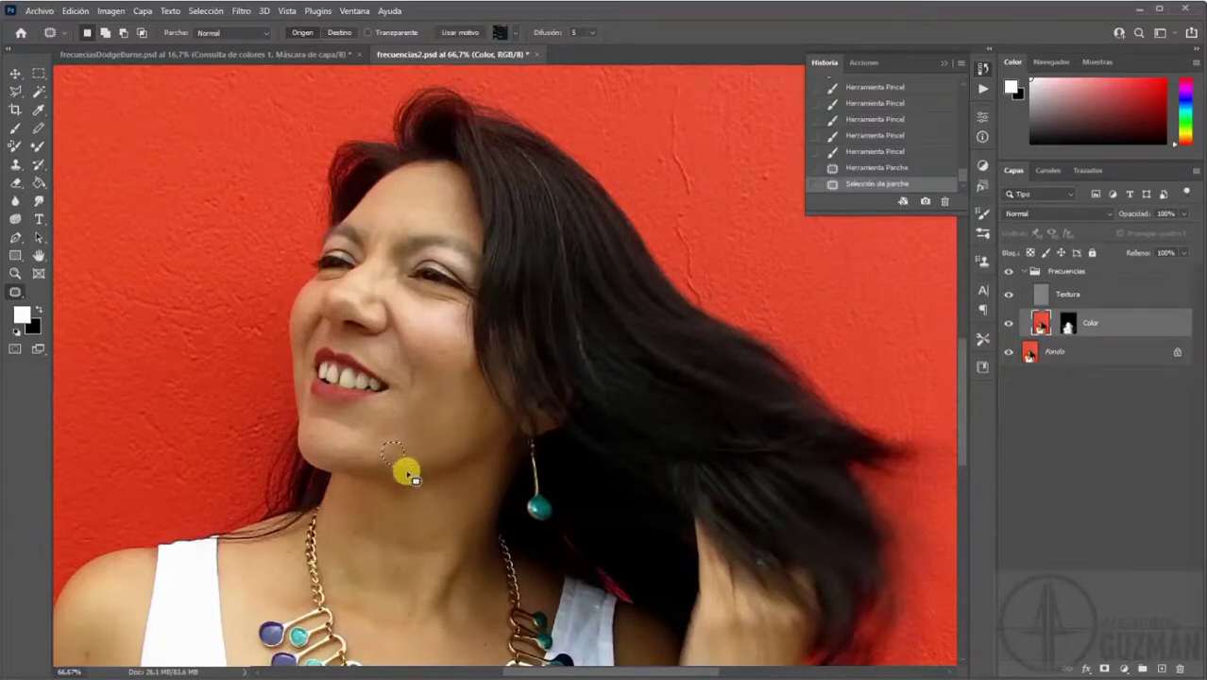
key("ctrl+d")
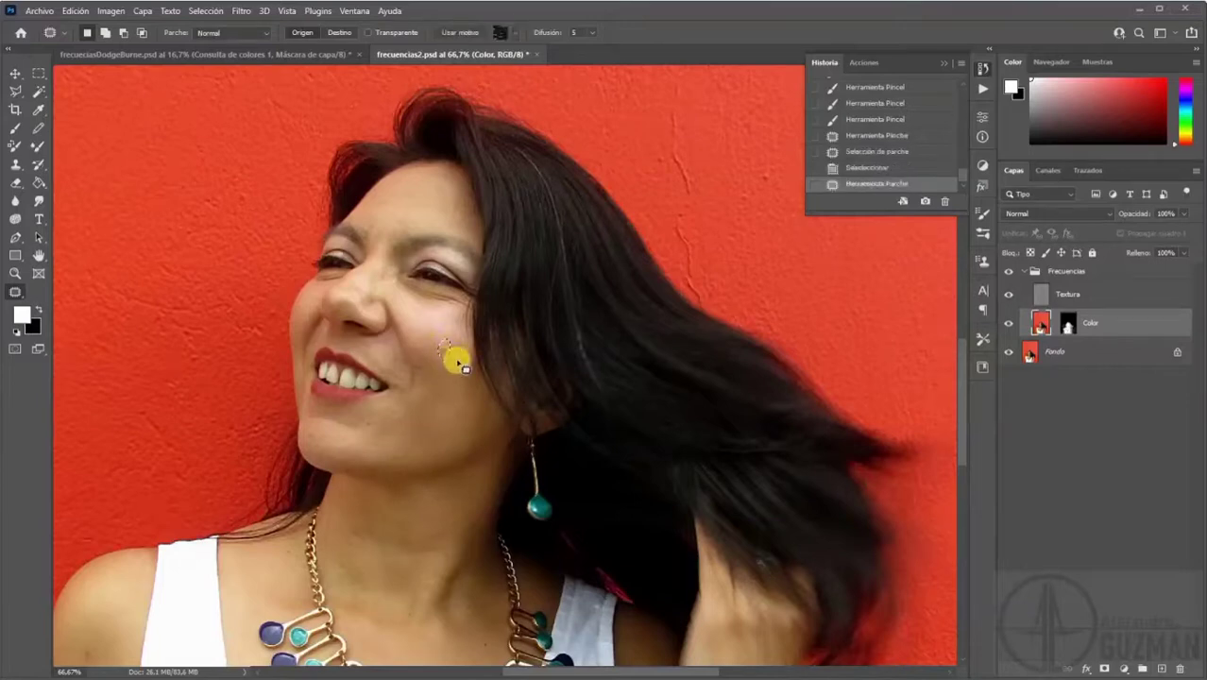
left_click(1036, 324)
left_click_drag(453, 366, 454, 366)
key("ctrl+d")
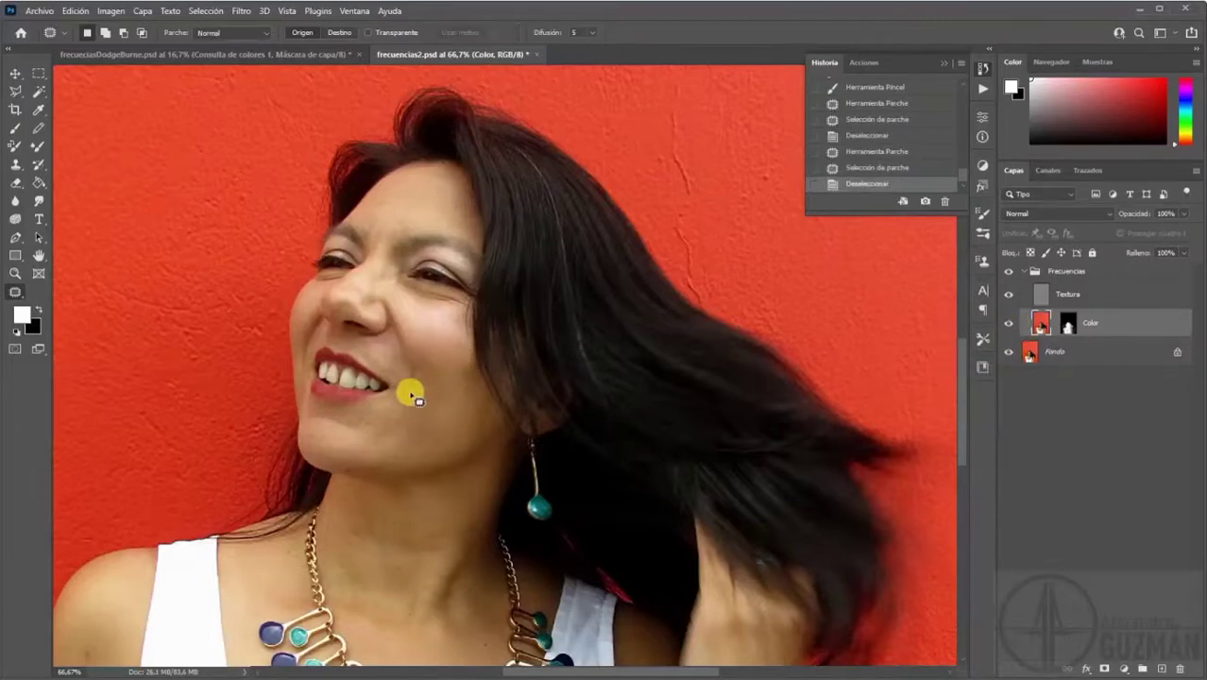
Patch the cheek area beside the corner of the mouth on both the Color and Textura layers, then clear the selection.
left_click_drag(416, 370, 417, 372)
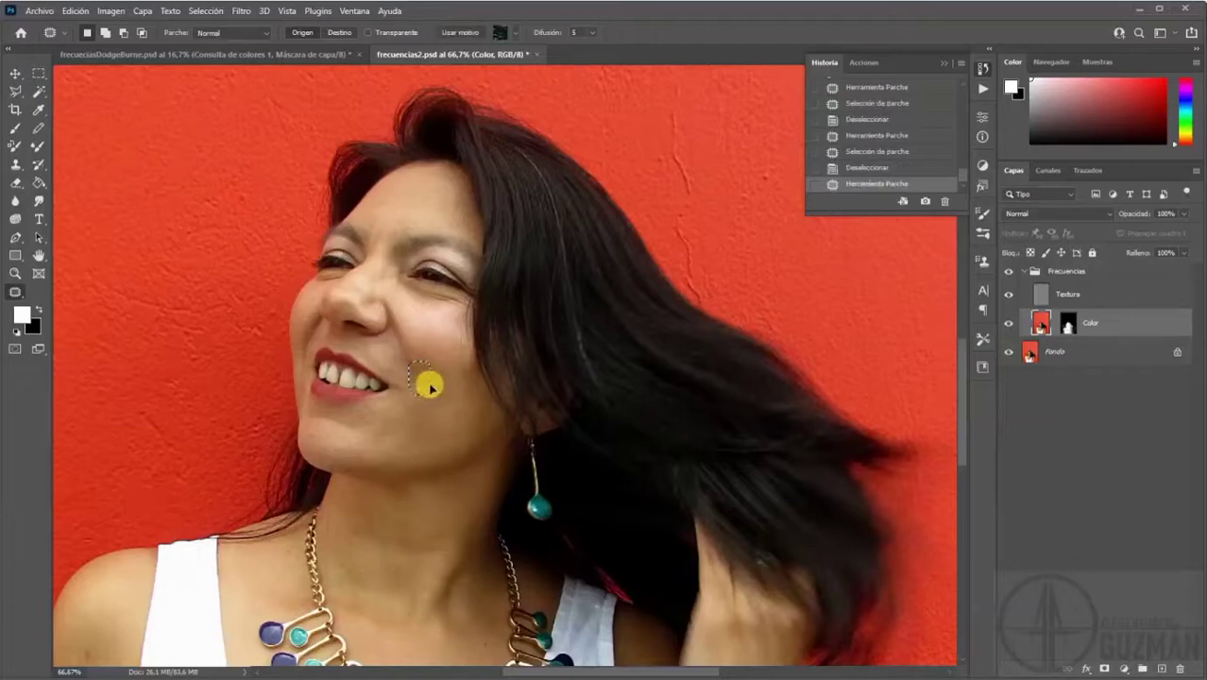
left_click(431, 387)
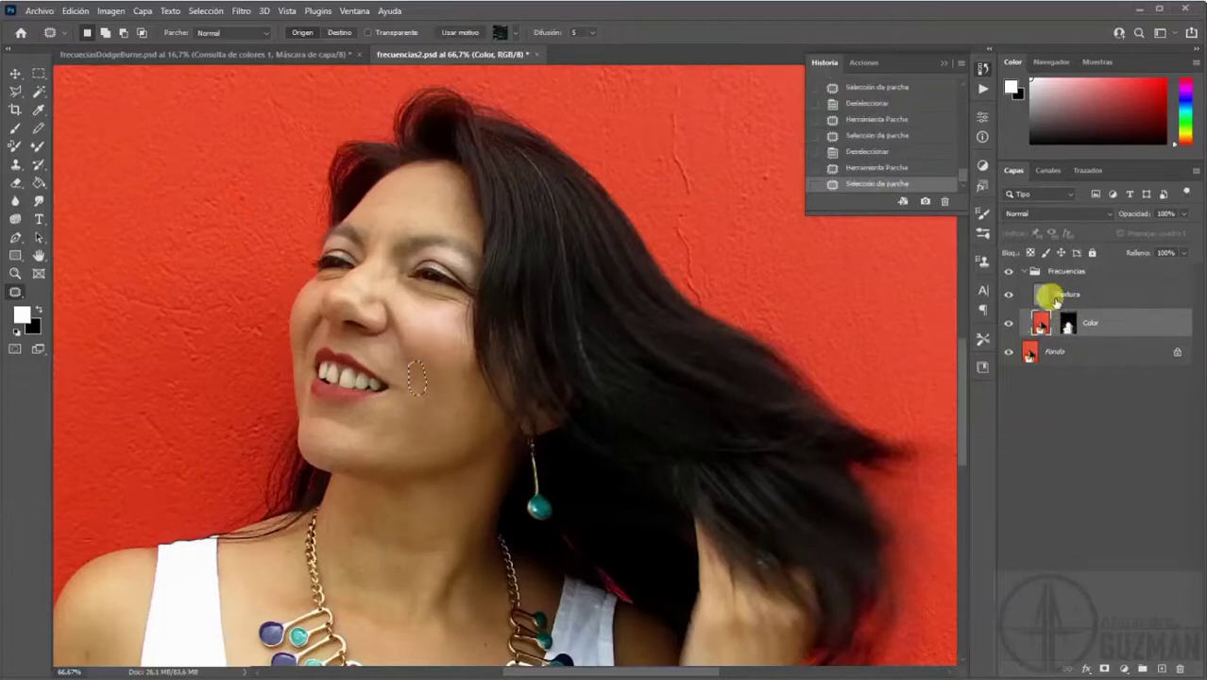
left_click(1039, 296)
left_click(426, 388)
left_click(432, 401)
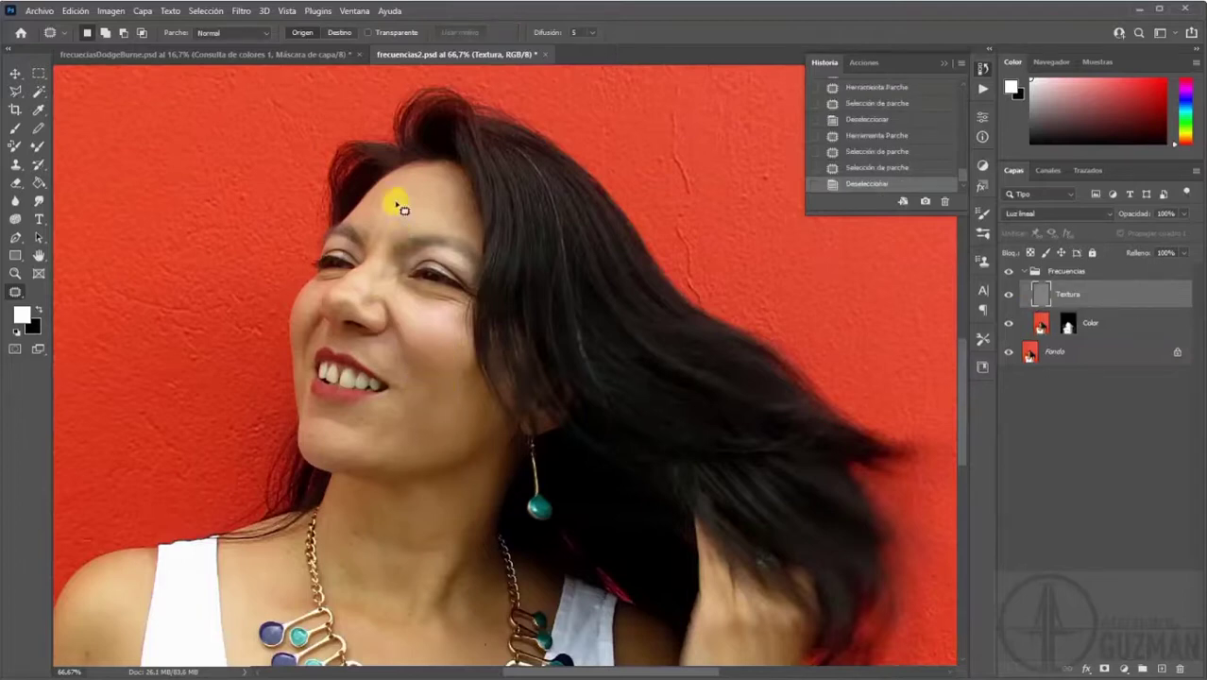
Patch the forehead blemish above the inner eyebrow on both the Textura and Color layers with clean forehead skin.
key("ctrl+plus")
key("ctrl+plus")
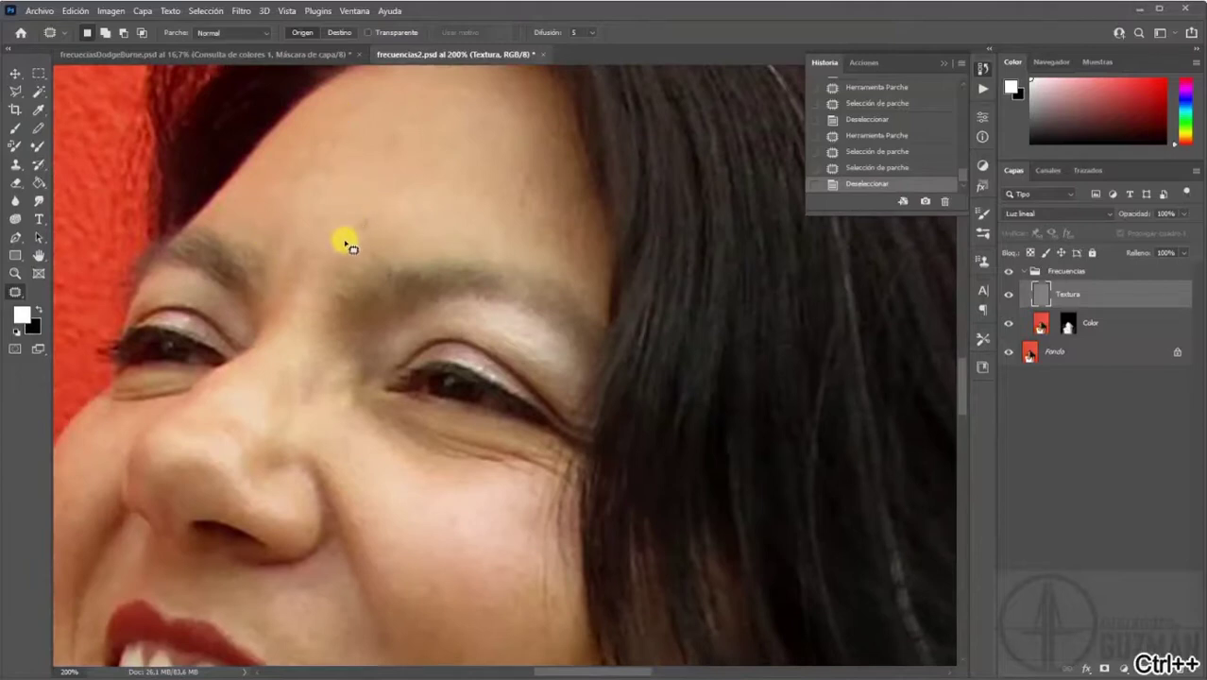
mouse_move(353, 222)
left_mouse_down()
mouse_move(588, 259)
mouse_move(305, 272)
mouse_move(383, 229)
left_mouse_up()
left_click(450, 226)
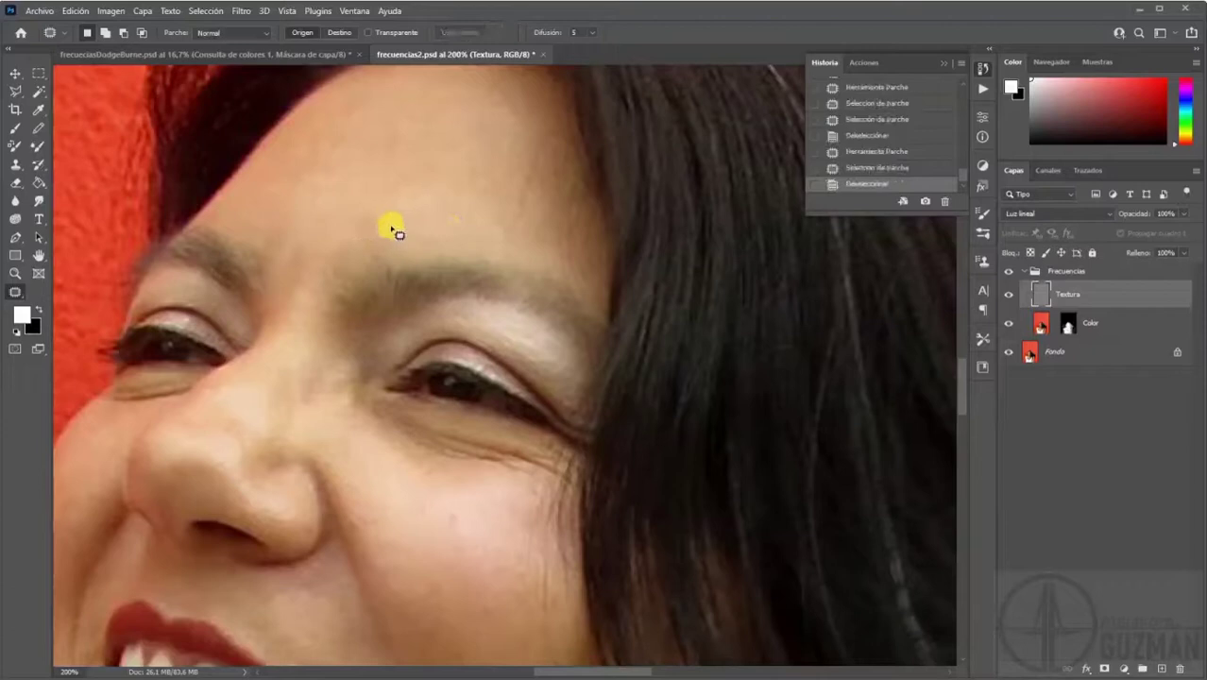
left_click(1041, 324)
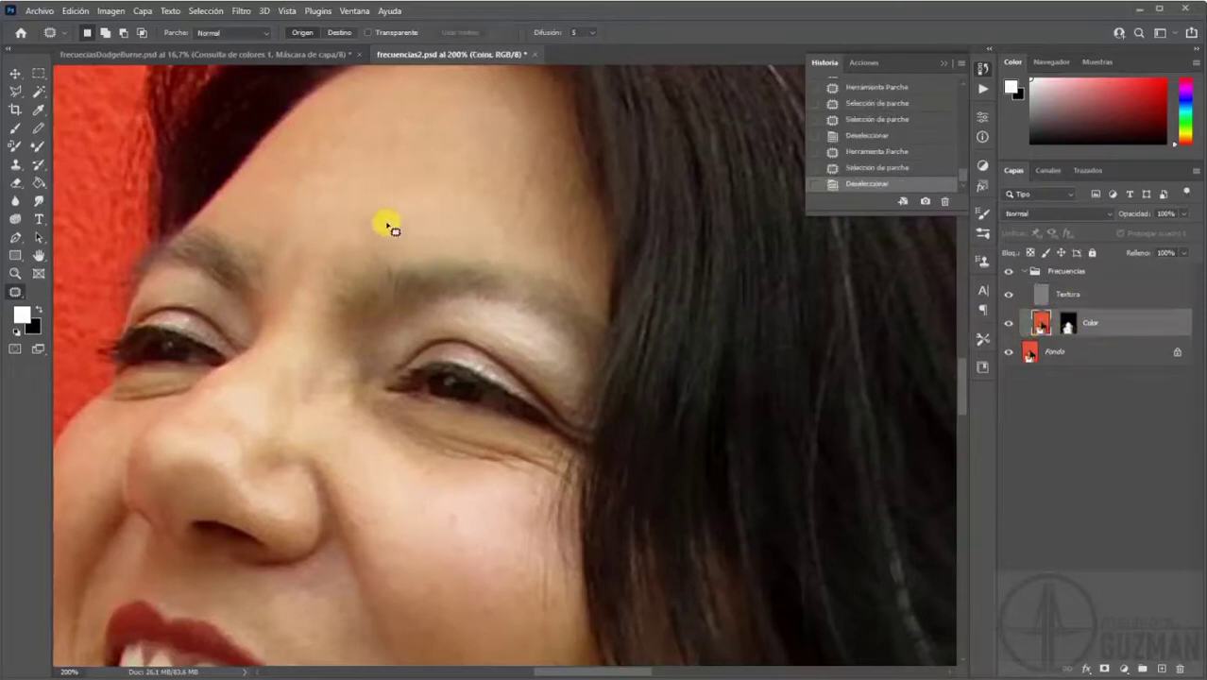
left_click_drag(360, 220, 412, 226)
key("ctrl+d")
Patch the spot below the corner of the mouth on both the Color and Textura layers.
left_click_drag(480, 522, 572, 330)
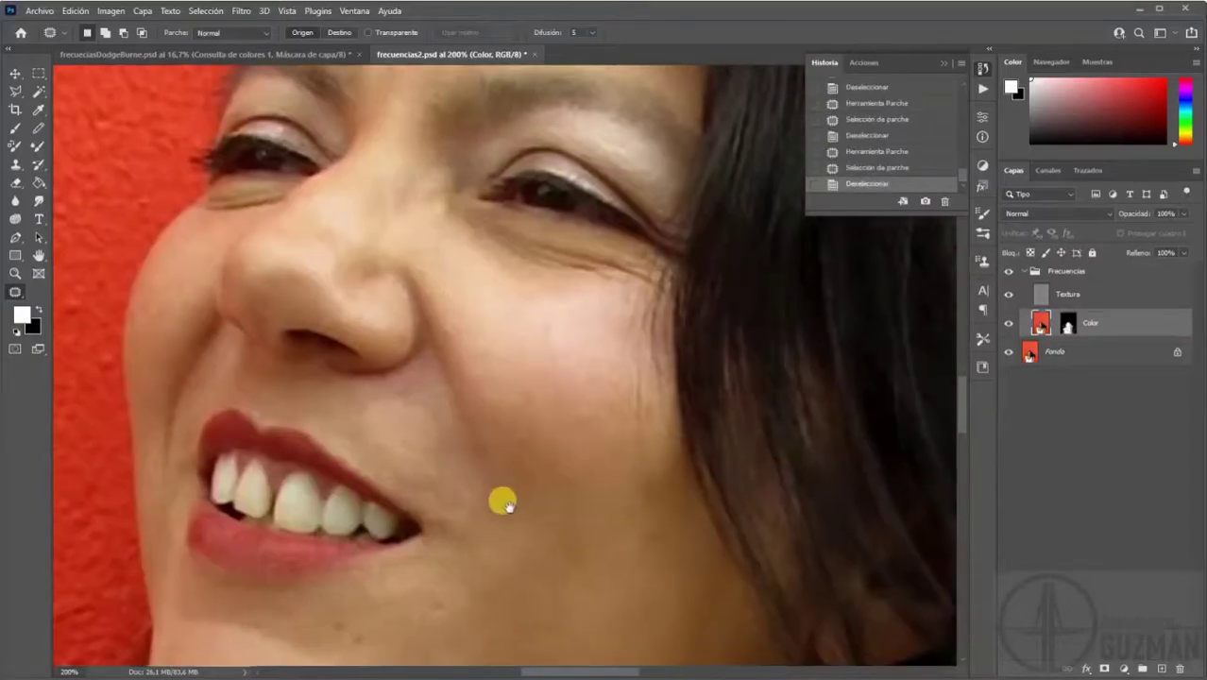
left_click_drag(505, 503, 522, 332)
mouse_move(456, 453)
left_mouse_down()
mouse_move(485, 433)
mouse_move(465, 457)
mouse_move(460, 444)
mouse_move(466, 478)
left_mouse_up()
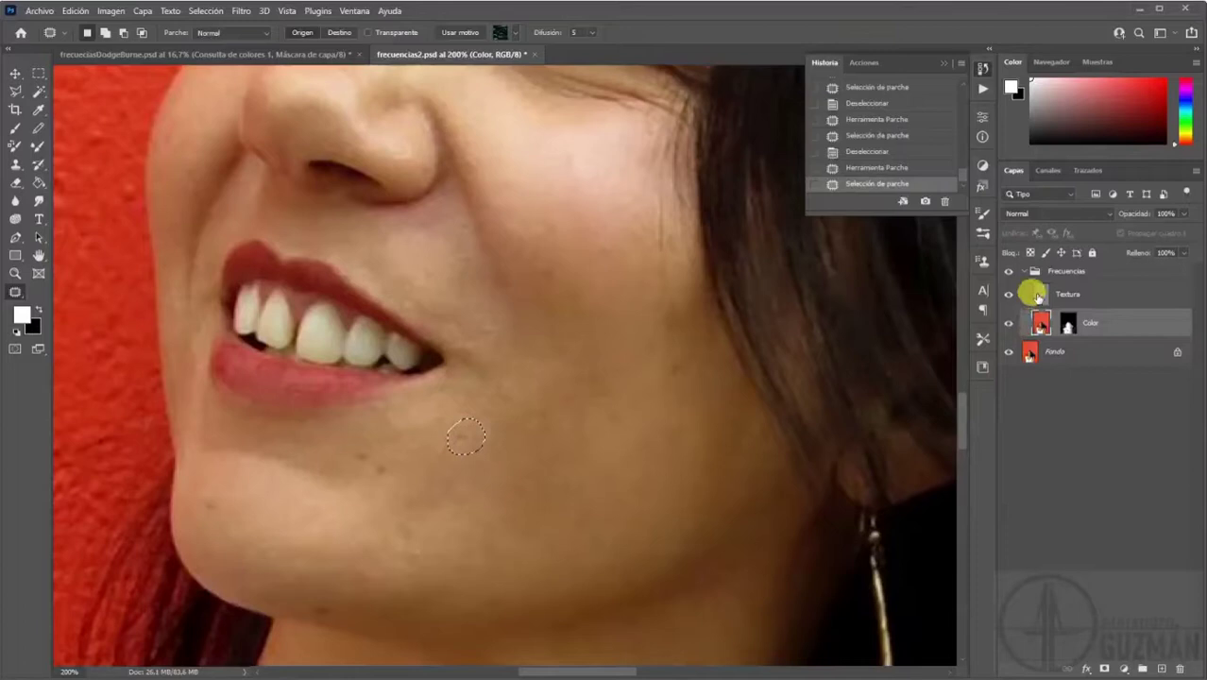
left_click(1038, 294)
left_click_drag(472, 455, 532, 470)
key("ctrl+d")
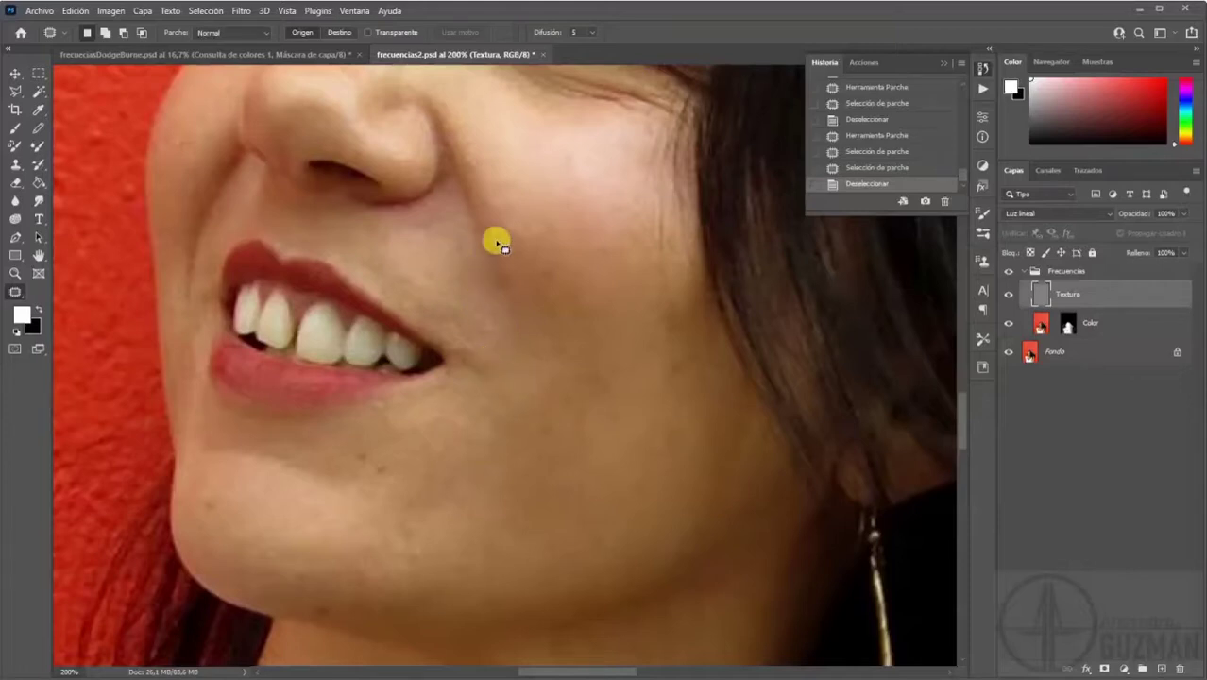
Patch the shadowed skin under both eyes on the Color layer with lighter skin from the cheeks.
scroll(495, 357, "up", 2)
scroll(494, 357, "up", 3)
scroll(486, 436, "right", 2)
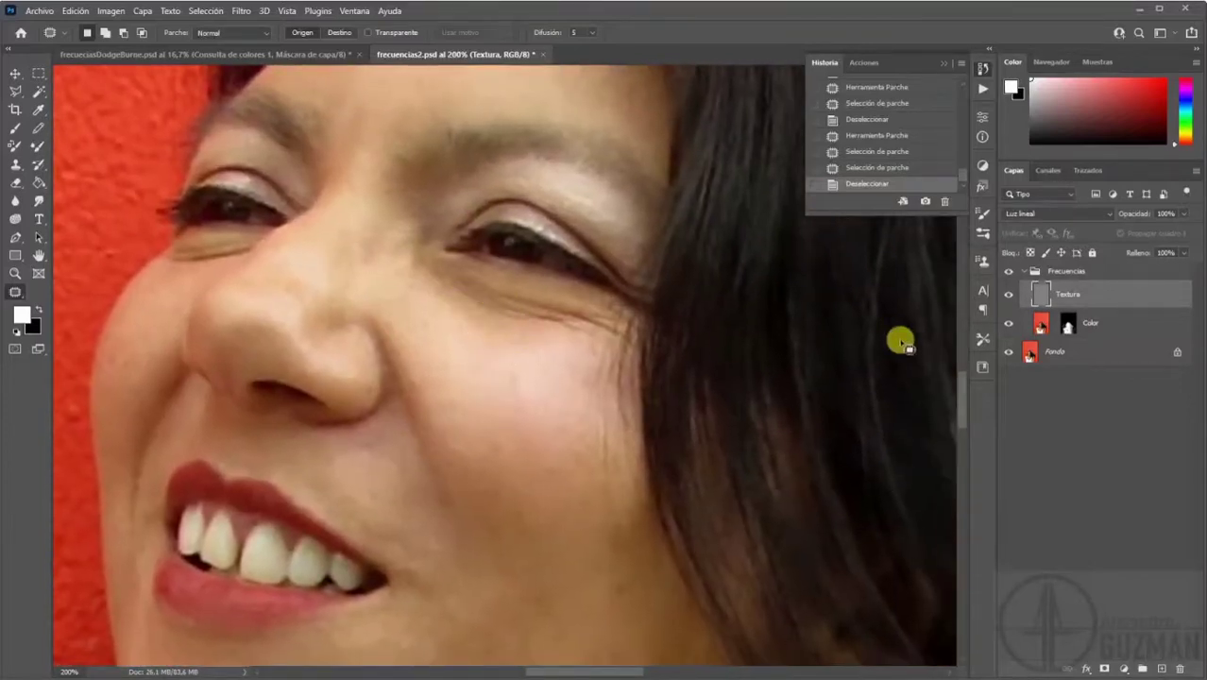
left_click(1037, 325)
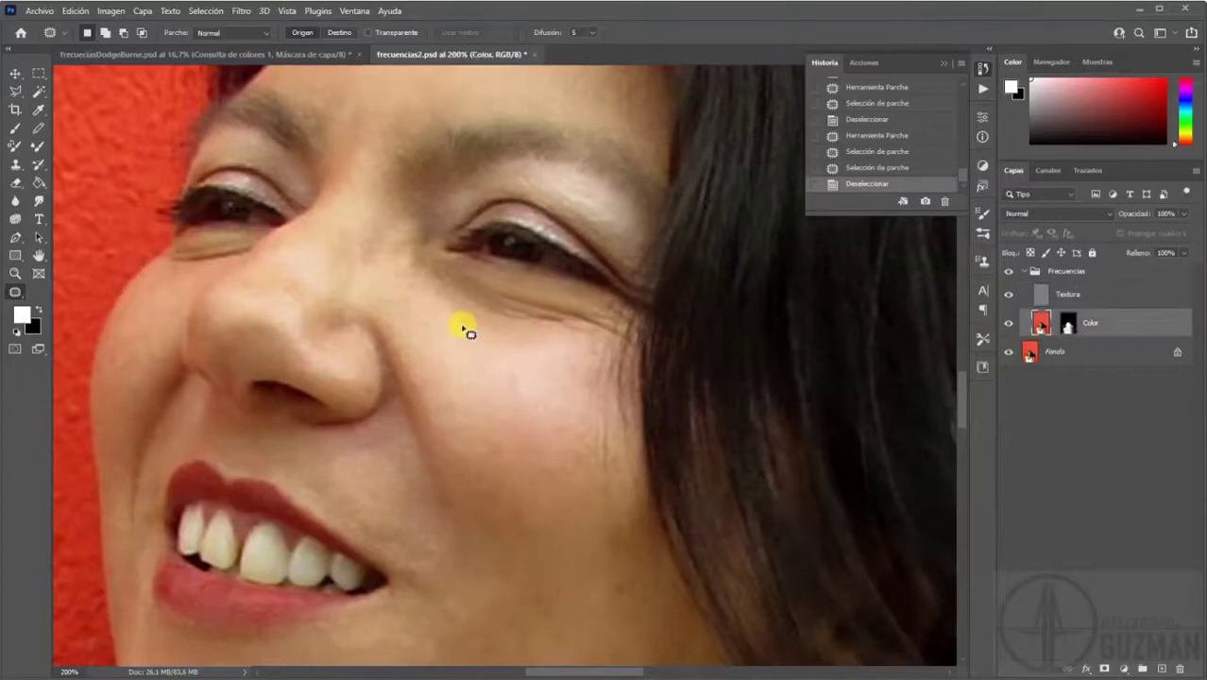
mouse_move(440, 279)
left_mouse_down()
mouse_move(480, 283)
mouse_move(622, 333)
mouse_move(590, 346)
mouse_move(457, 307)
left_mouse_up()
left_click_drag(541, 320, 532, 352)
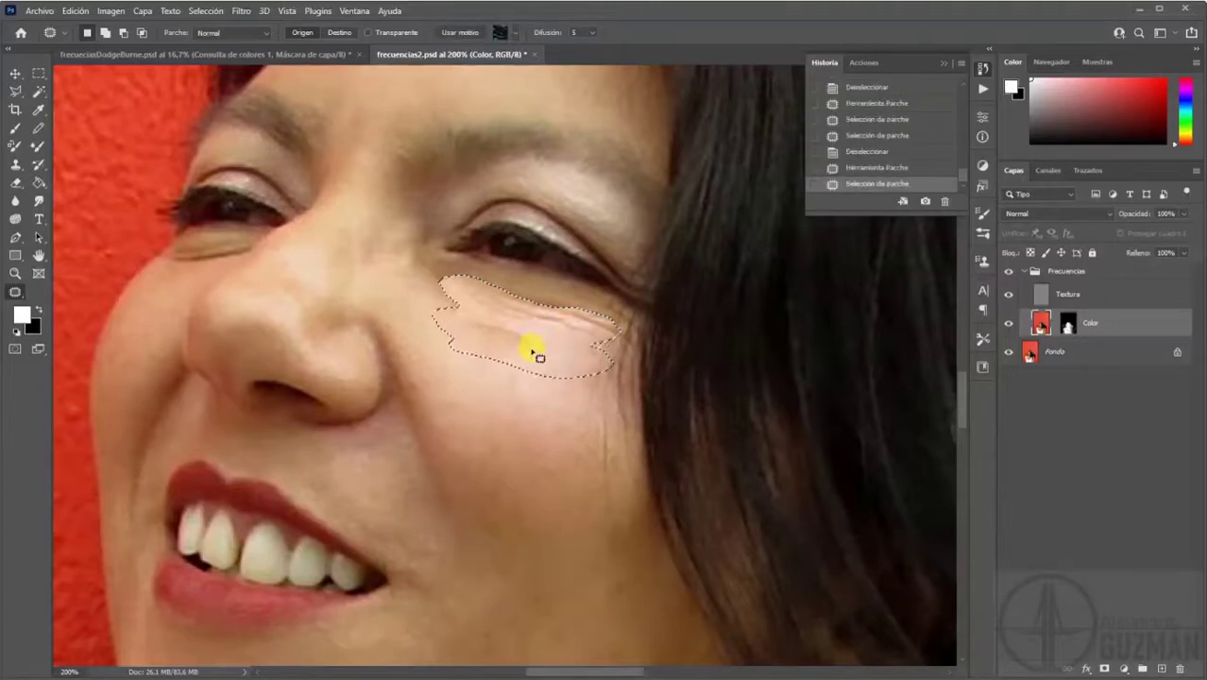
key("ctrl+d")
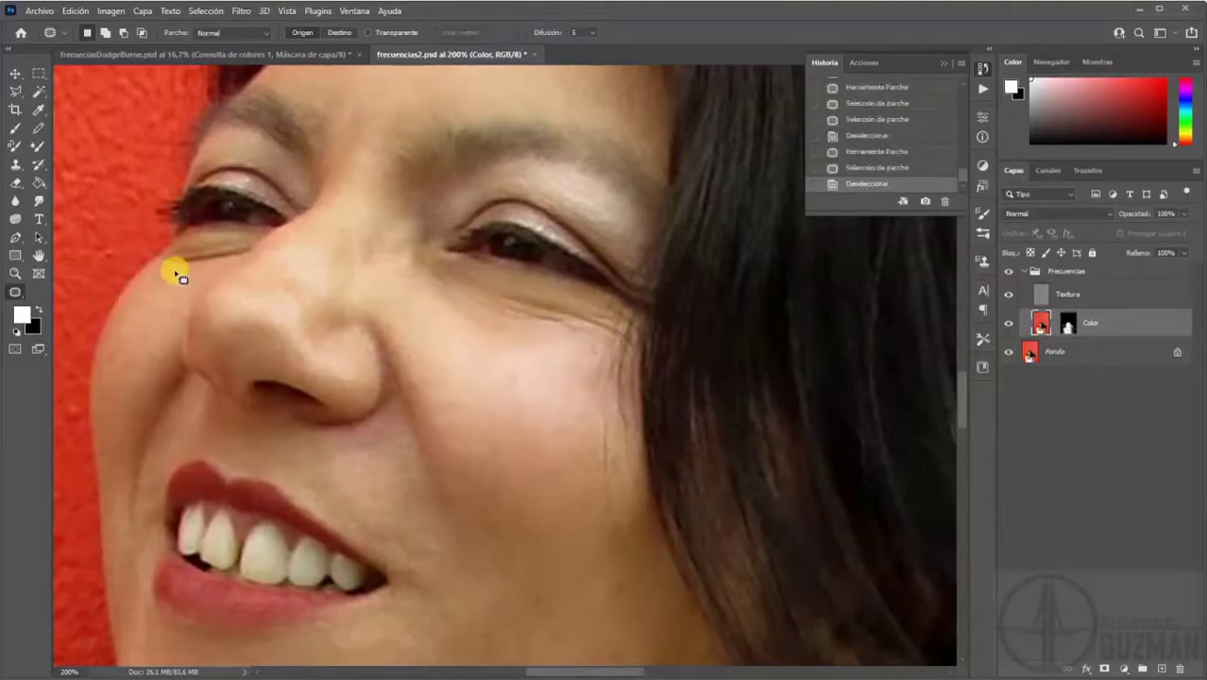
mouse_move(169, 257)
left_mouse_down()
mouse_move(257, 250)
mouse_move(170, 277)
left_mouse_up()
key("ctrl+d")
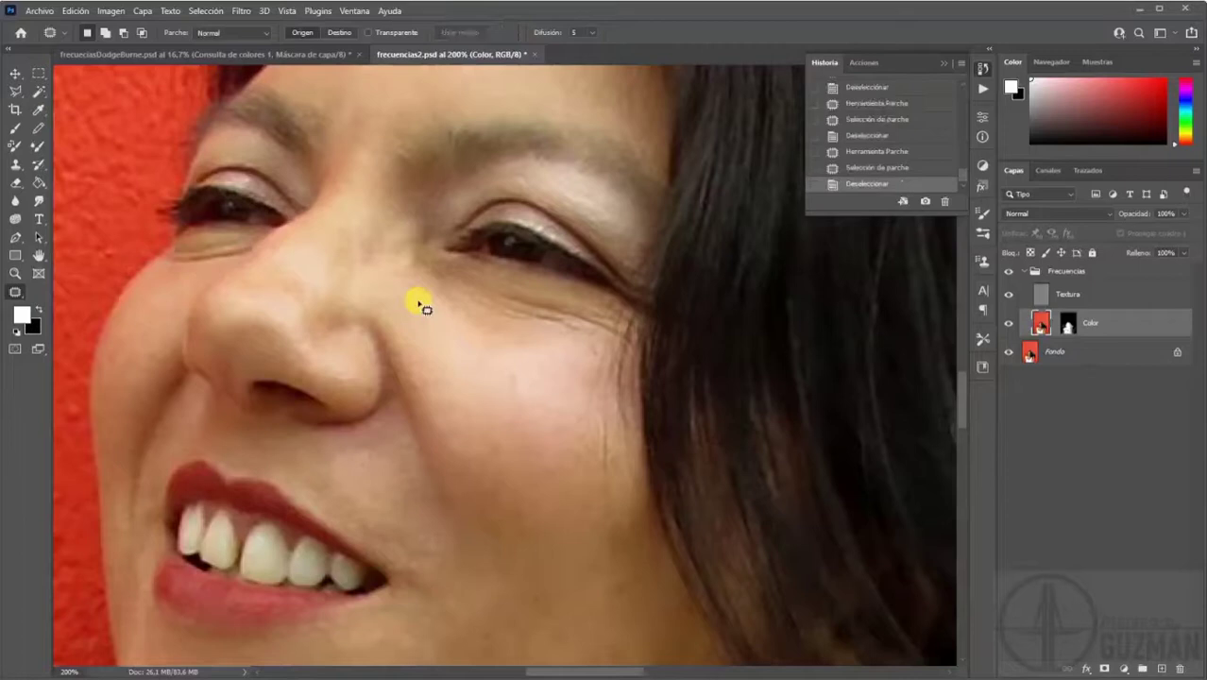
Try to patch the texture under the far eye on the Textura layer, then undo it and clear the selection.
left_click(1016, 304)
mouse_move(183, 256)
left_mouse_down()
mouse_move(167, 262)
mouse_move(257, 247)
mouse_move(196, 269)
mouse_move(203, 256)
mouse_move(177, 283)
mouse_move(417, 356)
left_mouse_up()
key("ctrl+d")
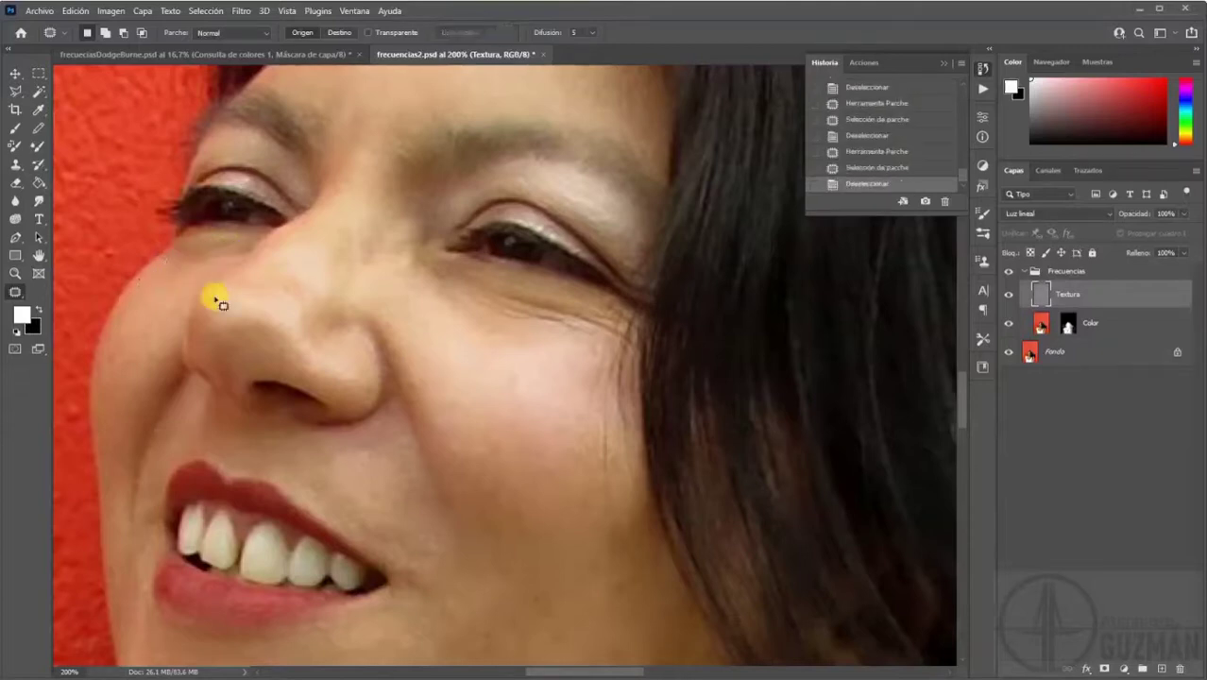
key("ctrl+z")
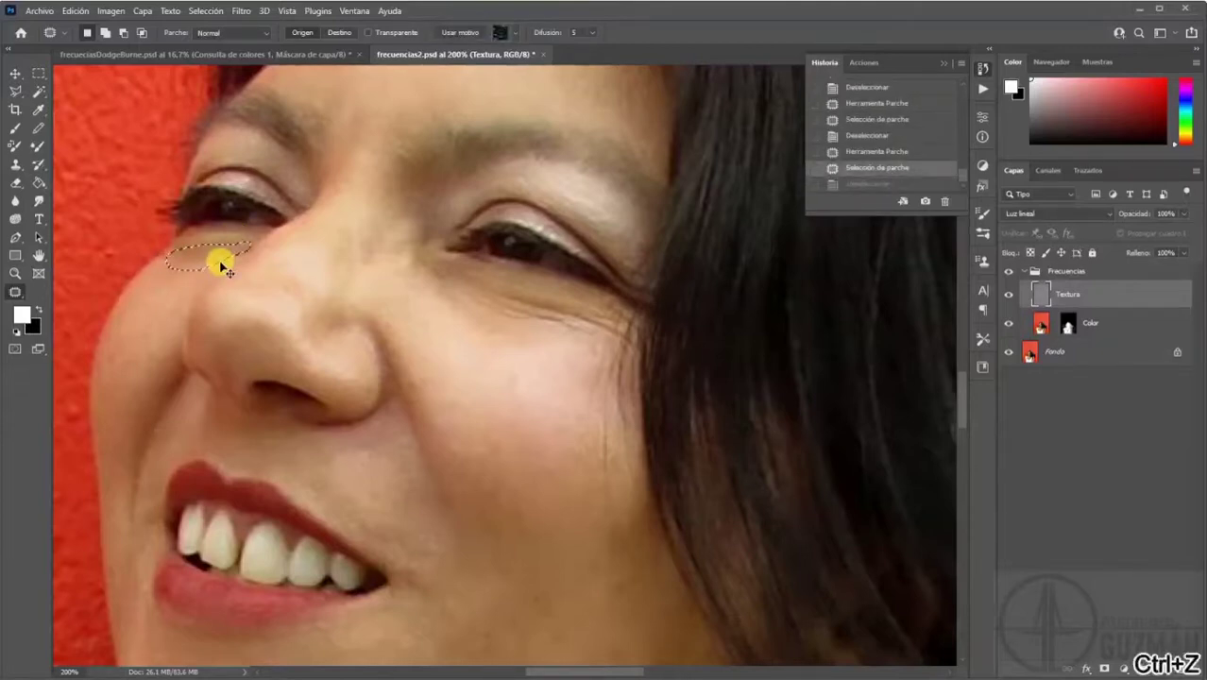
key("ctrl+z")
left_click(413, 328)
key("ctrl+minus")
key("ctrl+minus")
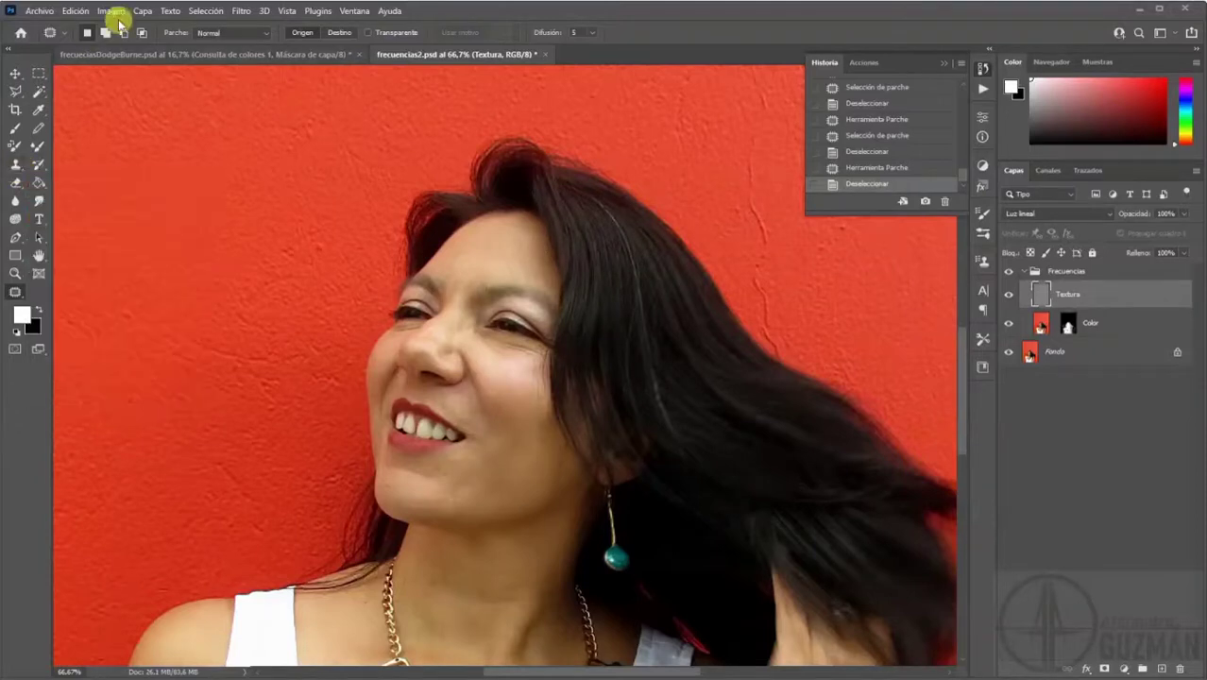
left_click(267, 35)
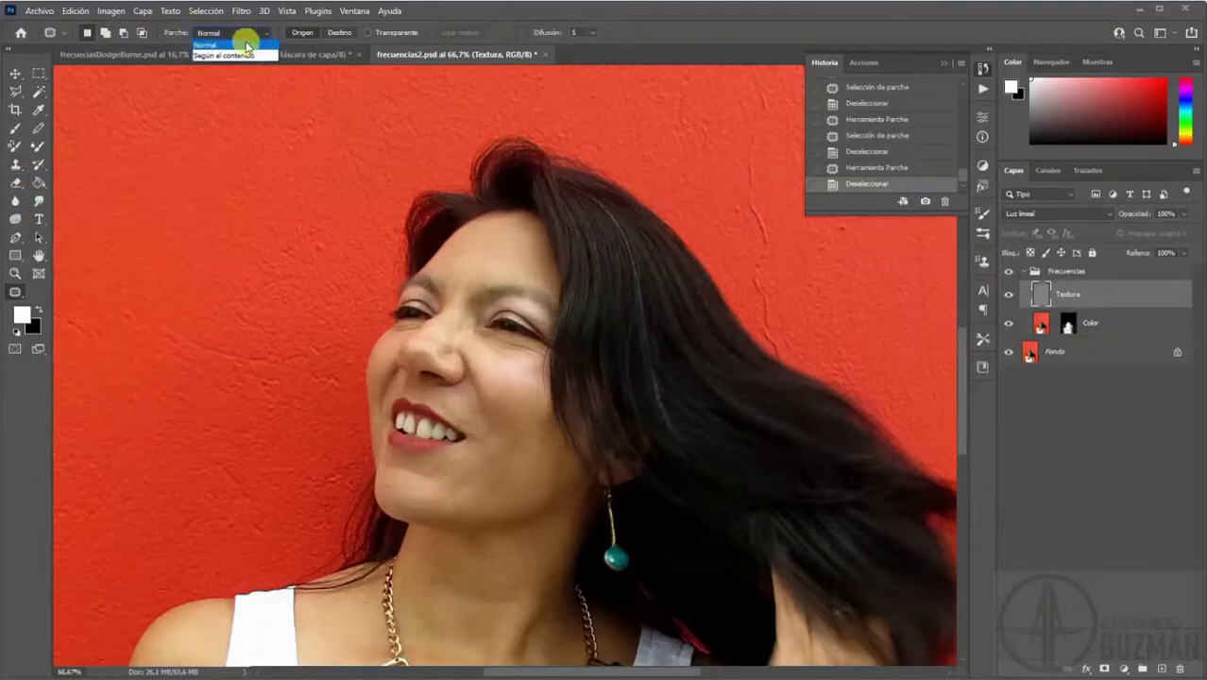
left_click(214, 42)
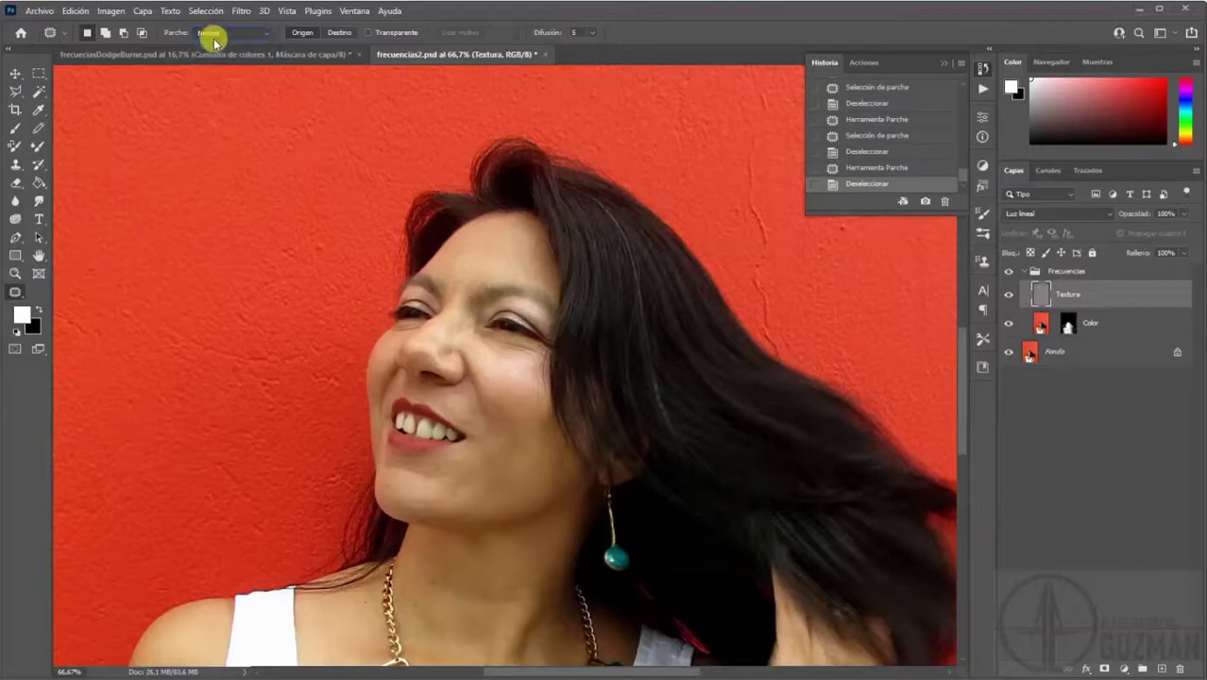
Set up the Clone Stamp in Aclarar mode with a 32 px brush for the Color layer's image.
left_click(16, 164)
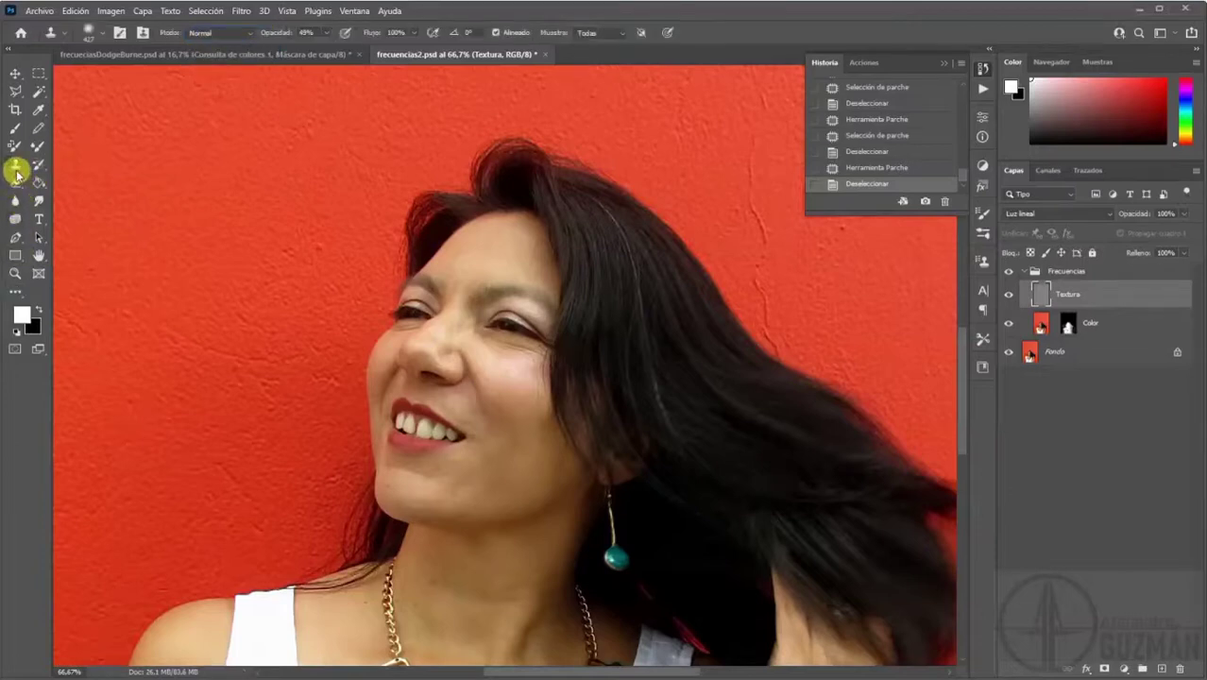
left_click(248, 33)
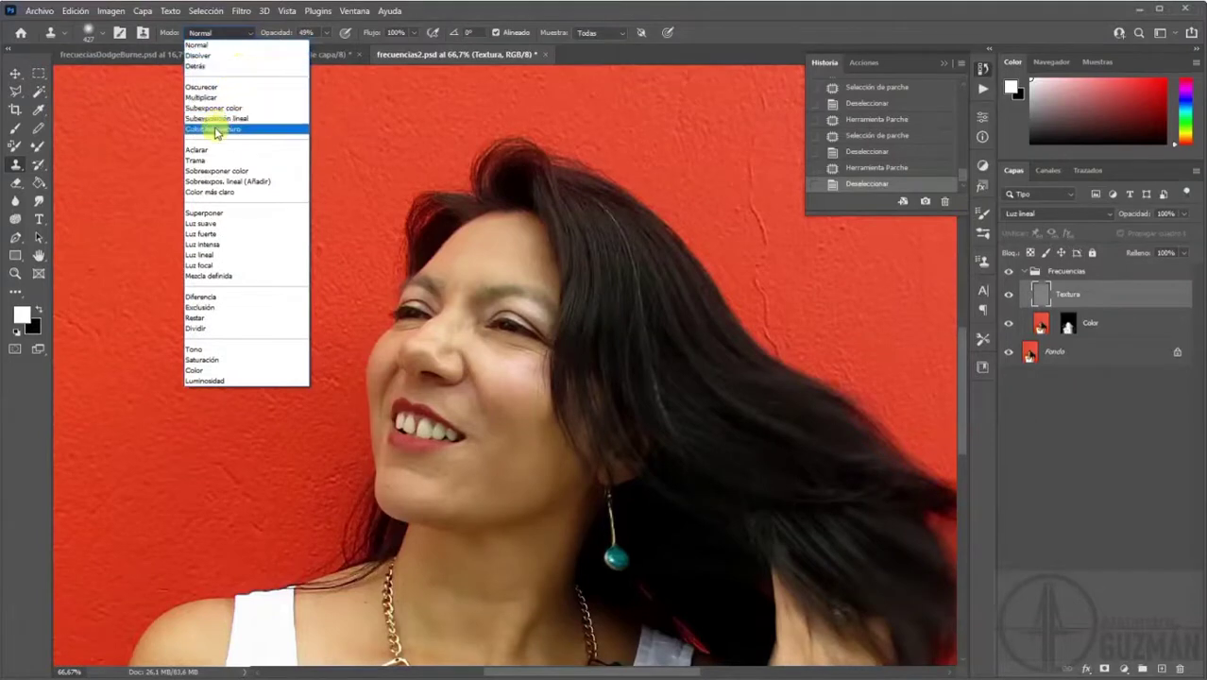
left_click(201, 150)
left_click(1039, 323)
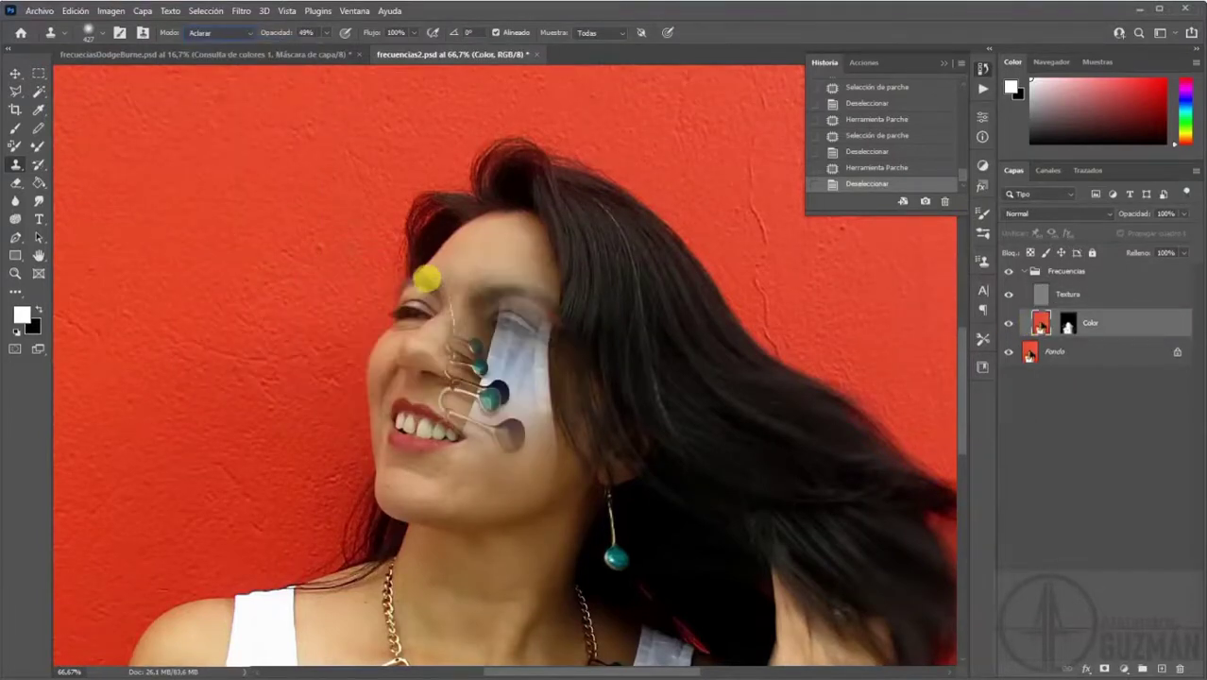
key("ctrl+plus")
key("ctrl+plus")
key("ctrl+plus")
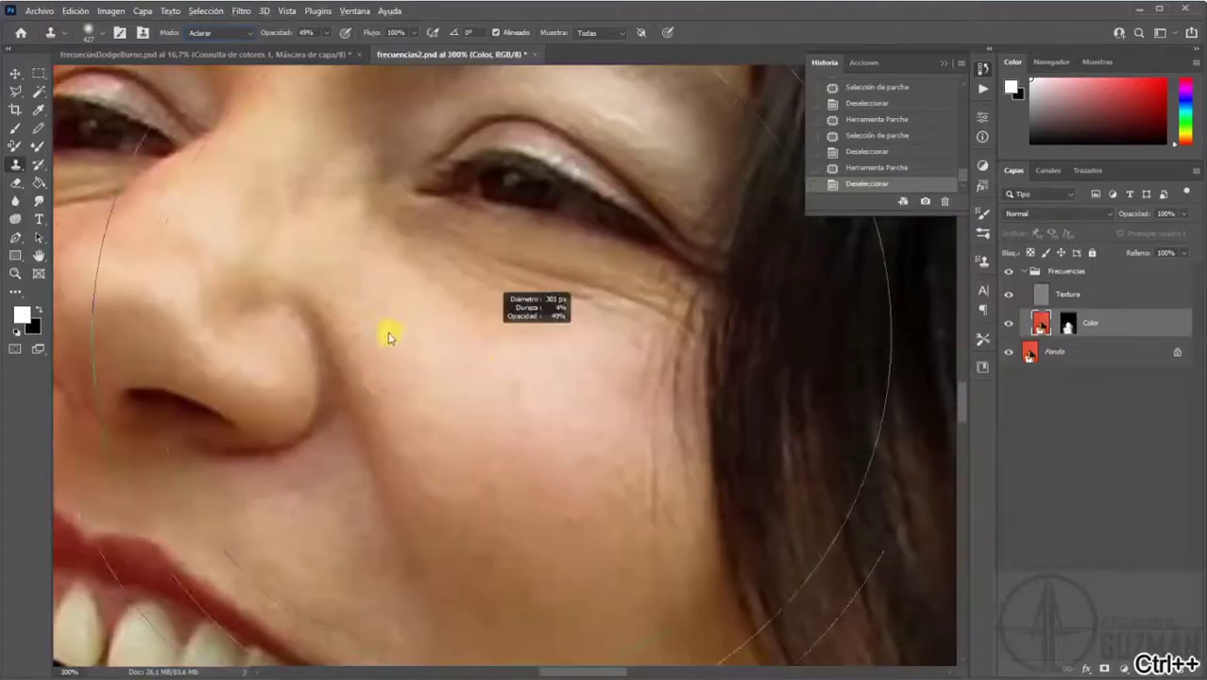
left_click_drag(170, 300, 77, 276)
Clone lighter cheek skin over the shadowed area under the near eye on the Color layer.
mouse_move(525, 425)
left_mouse_down()
mouse_move(472, 288)
mouse_move(520, 420)
mouse_move(548, 442)
left_mouse_up()
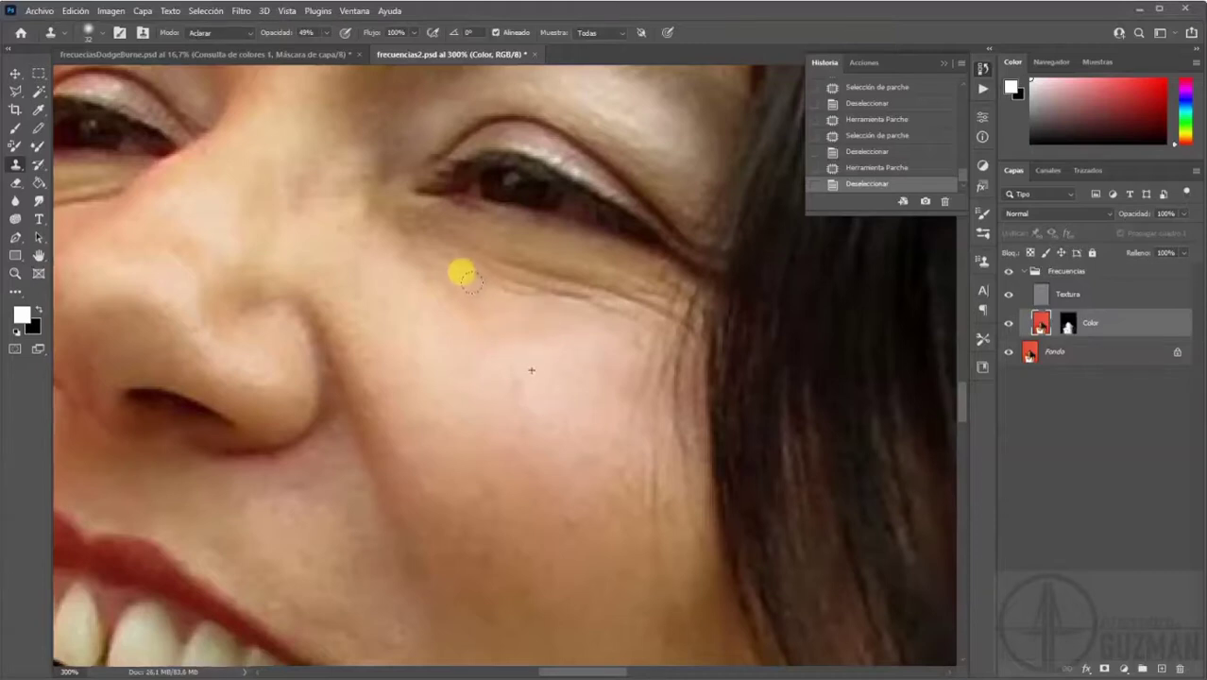
left_click_drag(480, 306, 449, 323)
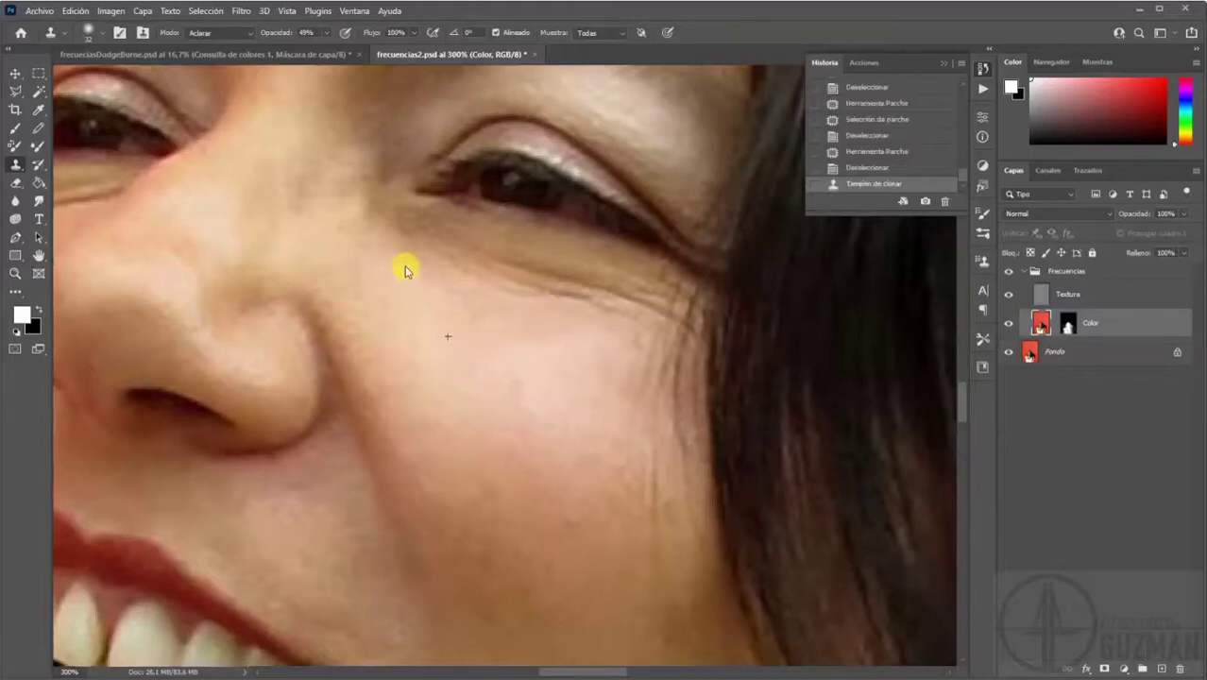
left_click_drag(511, 441, 405, 396)
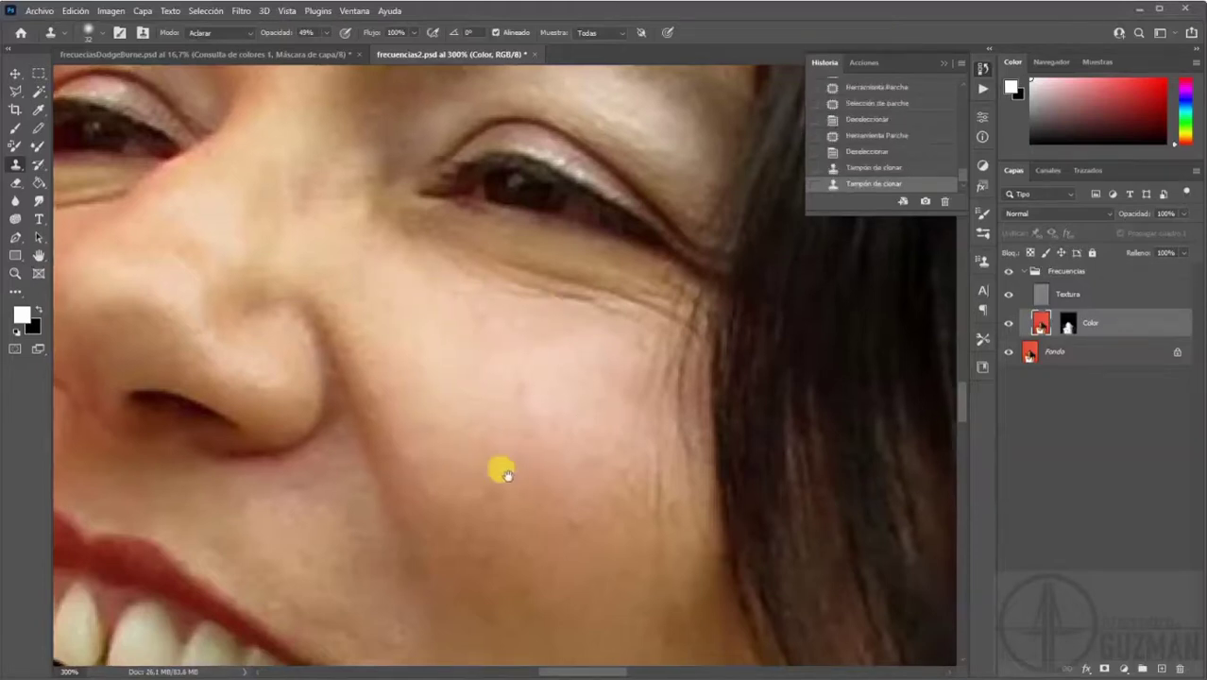
Clone lighter skin over the darker blotches across the forehead on the Color layer.
scroll(499, 470, "up", 5)
scroll(534, 356, "up", 2)
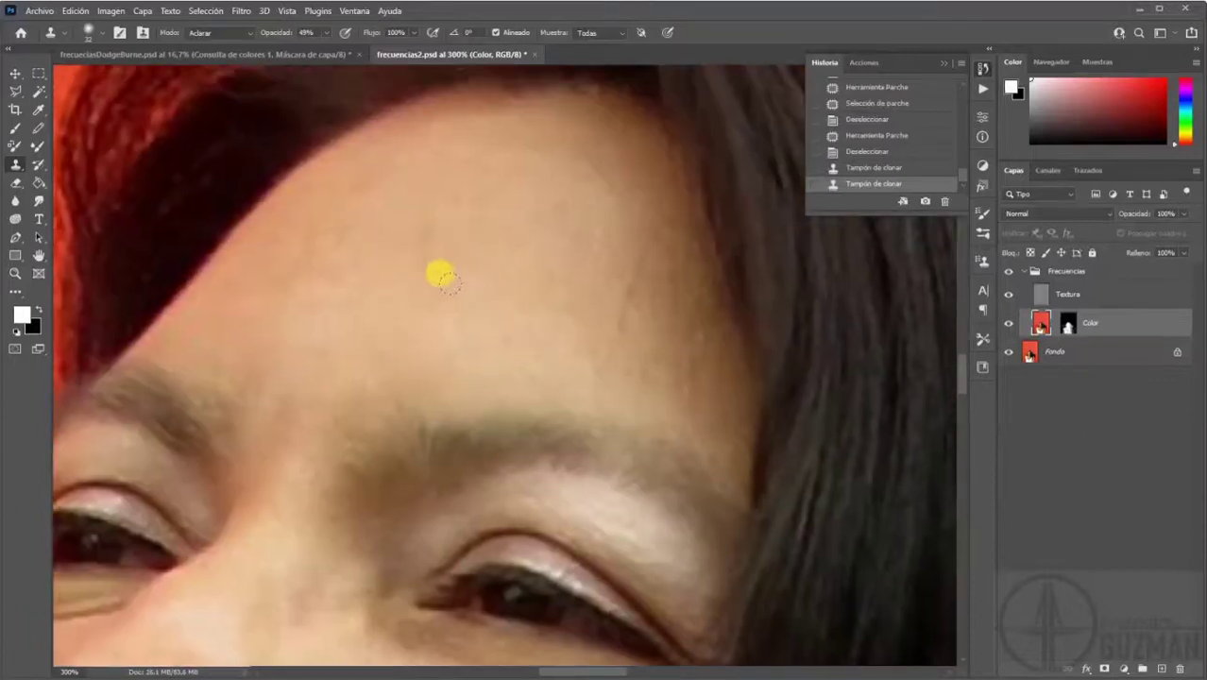
mouse_move(412, 200)
left_mouse_down()
mouse_move(445, 244)
mouse_move(534, 218)
mouse_move(464, 173)
left_mouse_up()
mouse_move(478, 305)
left_mouse_down()
mouse_move(455, 265)
mouse_move(411, 274)
left_mouse_up()
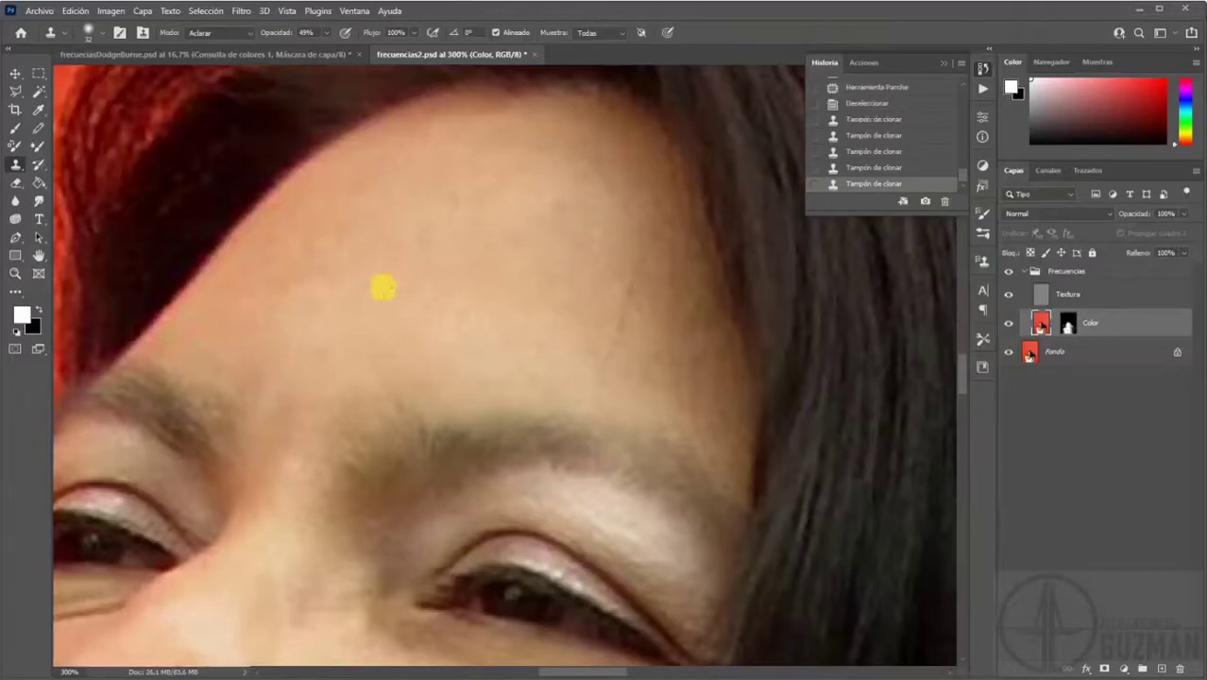
left_click(380, 297, "alt")
mouse_move(368, 189)
left_mouse_down()
mouse_move(379, 148)
mouse_move(401, 144)
mouse_move(369, 304)
mouse_move(305, 216)
mouse_move(369, 286)
left_mouse_up()
mouse_move(307, 335)
left_mouse_down()
mouse_move(268, 297)
mouse_move(288, 304)
mouse_move(331, 183)
mouse_move(307, 210)
mouse_move(409, 154)
mouse_move(422, 128)
mouse_move(491, 297)
mouse_move(458, 333)
mouse_move(498, 238)
left_mouse_up()
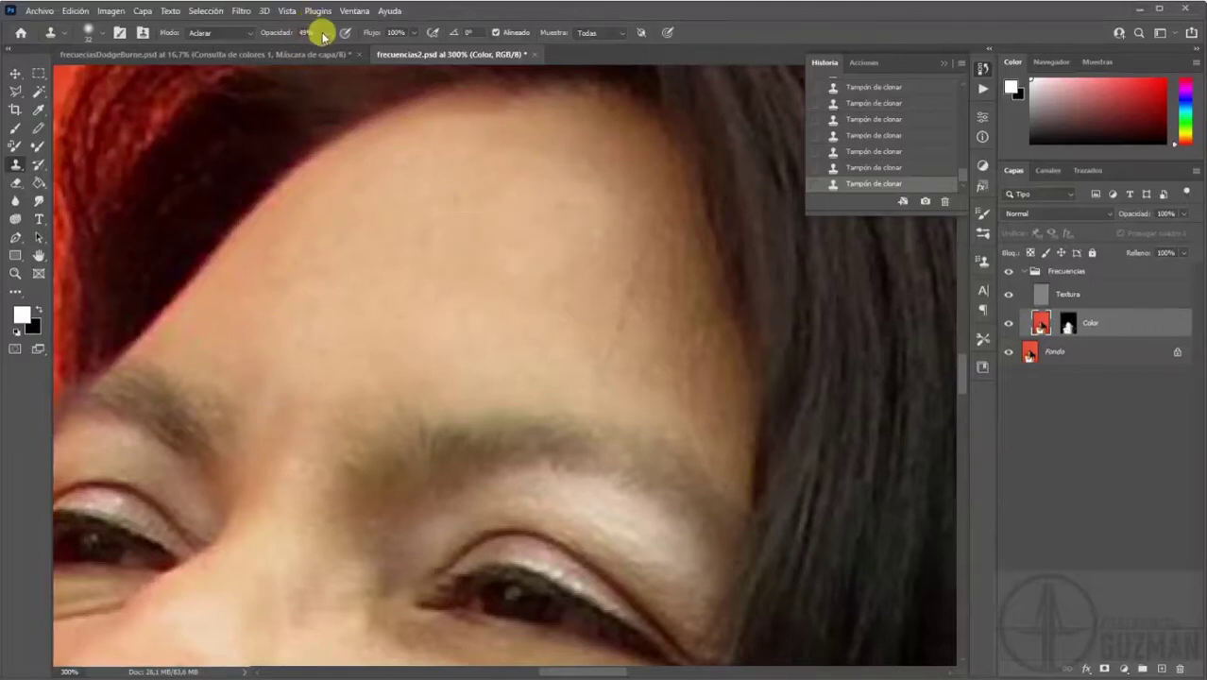
Set the Clone Stamp opacity to 40% and clone more skin over the upper forehead on the Color layer.
left_click_drag(296, 21, 464, 21)
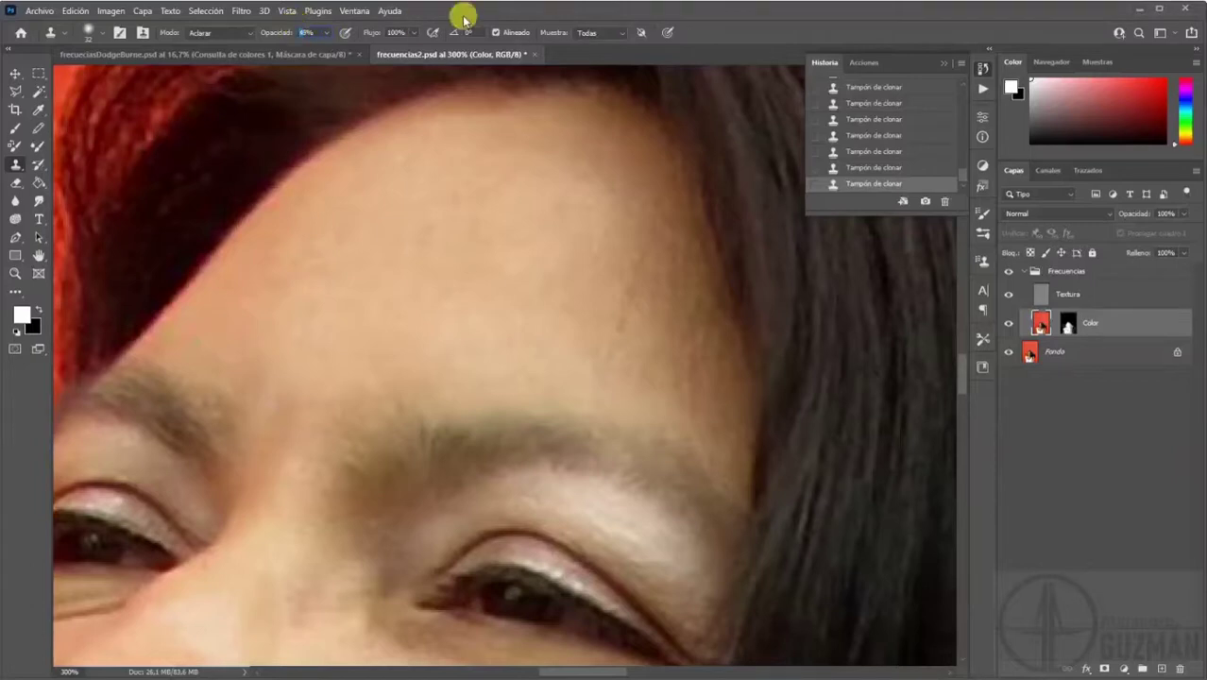
key("Return")
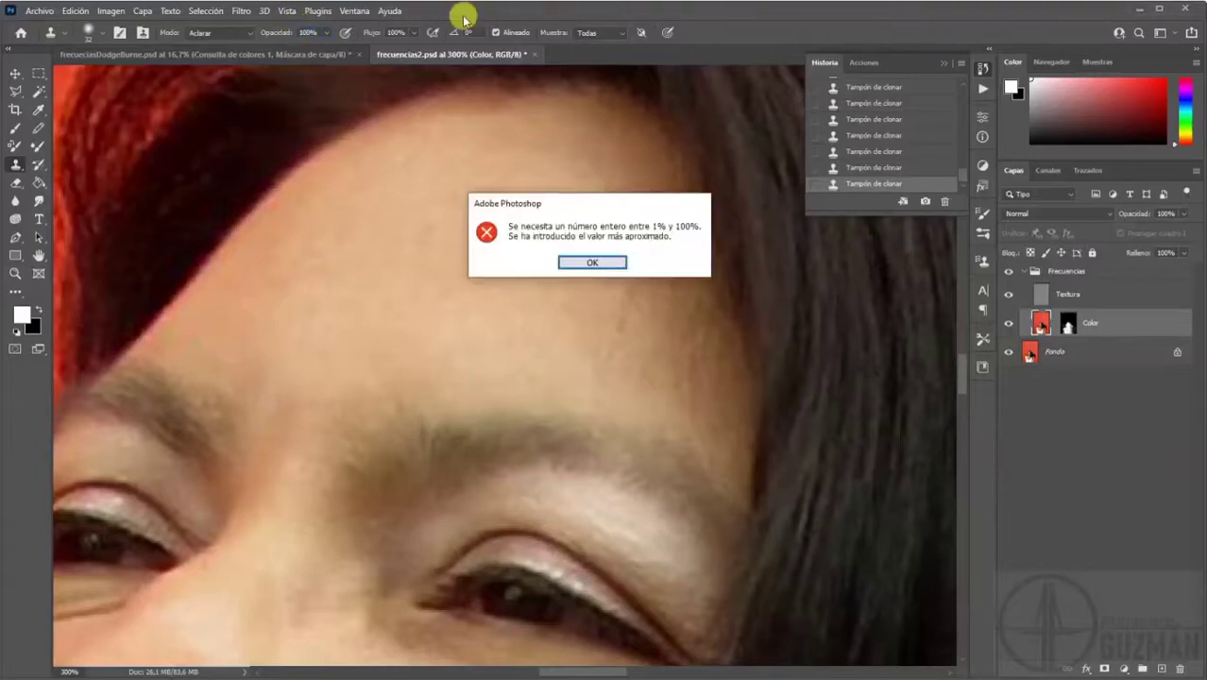
left_click(574, 261)
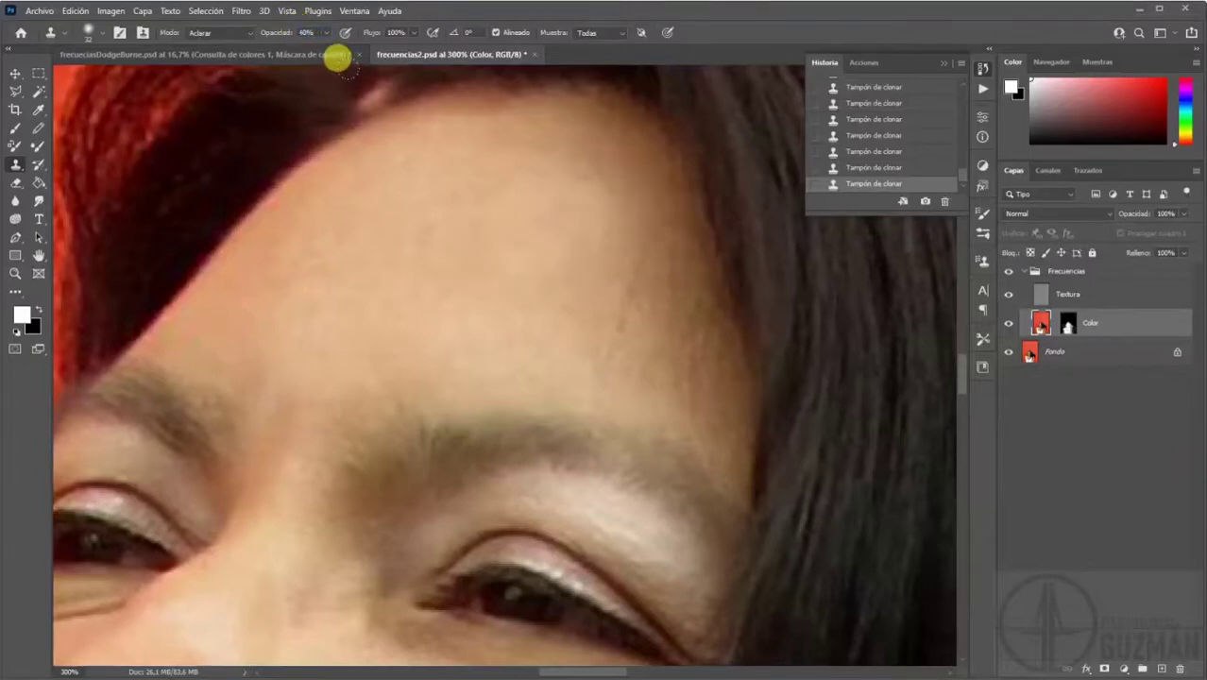
key("Return")
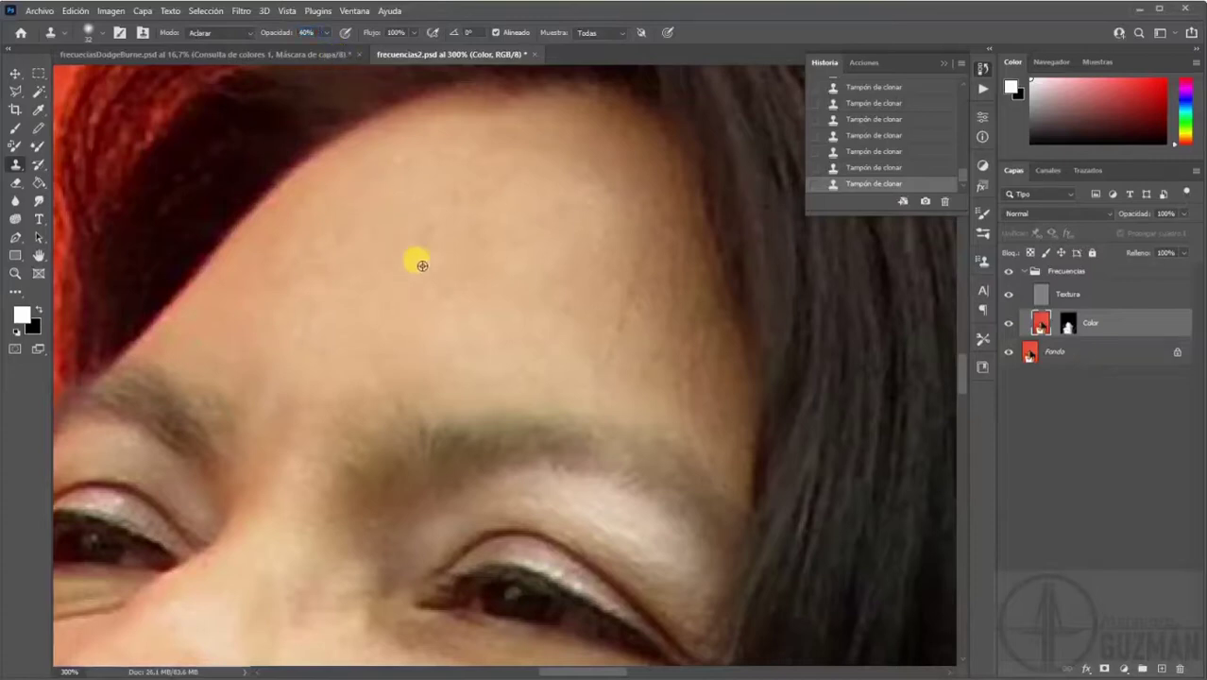
mouse_move(449, 175)
left_mouse_down()
mouse_move(431, 181)
mouse_move(458, 192)
mouse_move(445, 303)
mouse_move(440, 276)
mouse_move(458, 248)
mouse_move(517, 239)
mouse_move(423, 347)
mouse_move(348, 312)
mouse_move(297, 251)
mouse_move(323, 266)
mouse_move(333, 245)
mouse_move(377, 278)
mouse_move(316, 281)
mouse_move(321, 247)
mouse_move(503, 258)
mouse_move(1112, 167)
left_mouse_up()
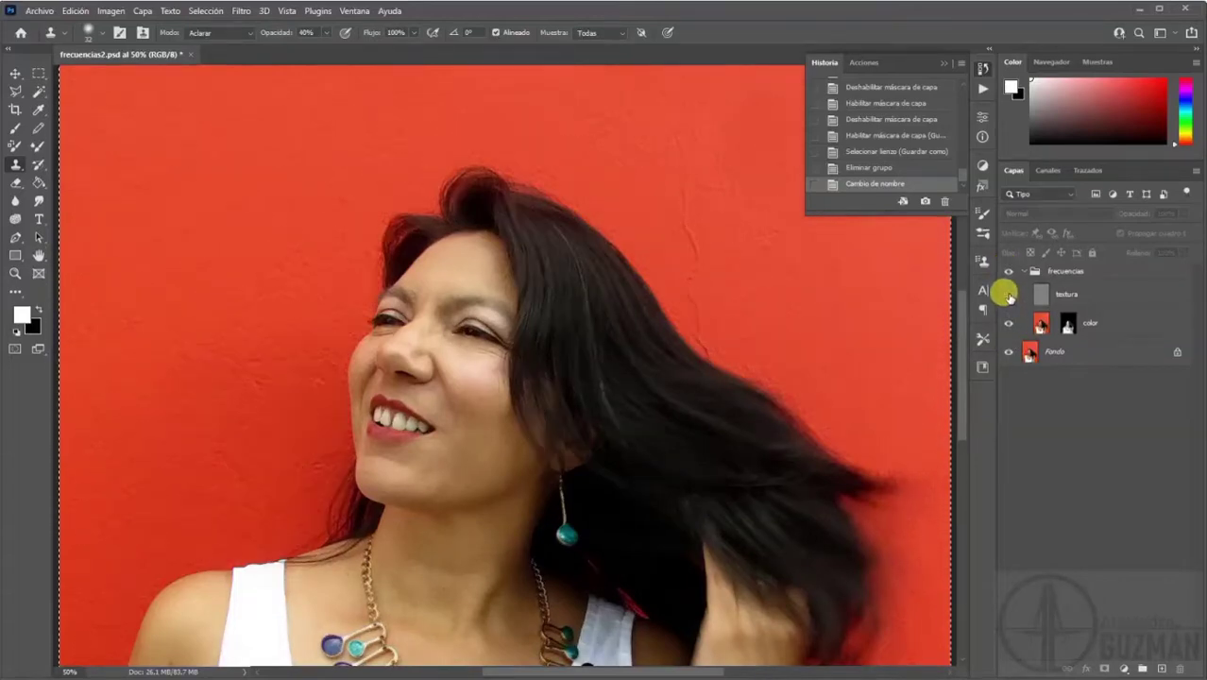
Show the textura layer inside the frecuencias group.
left_click(1009, 295)
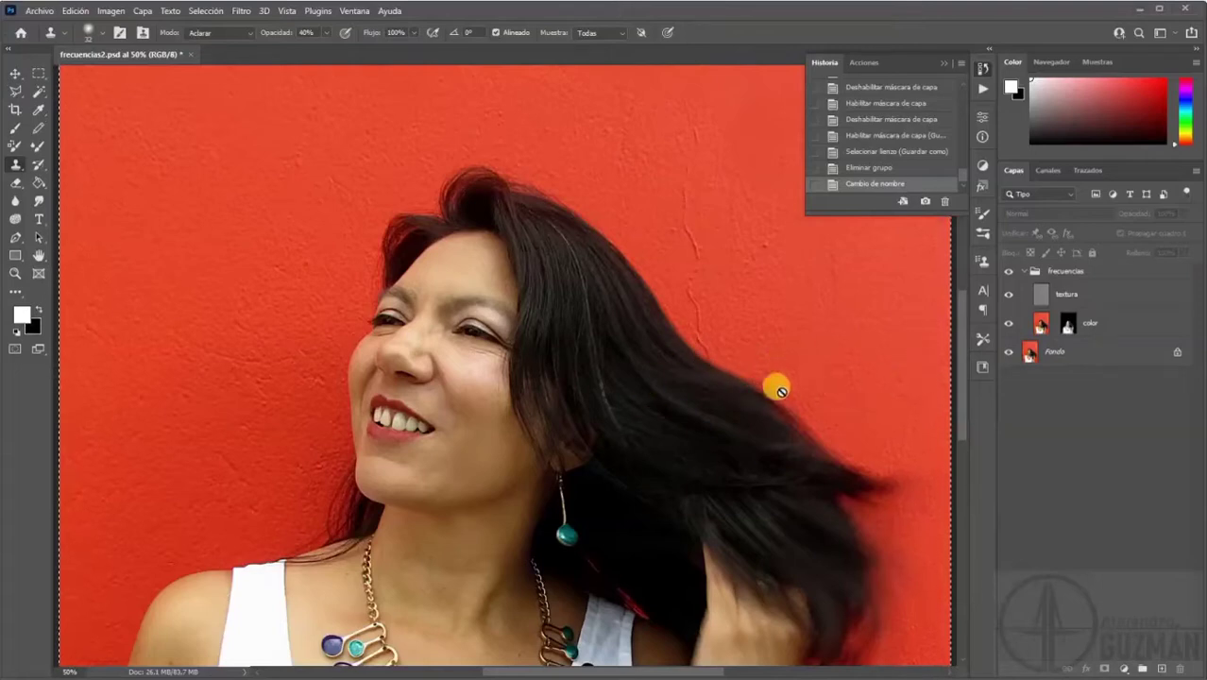
key("ctrl+minus")
key("ctrl+minus")
key("ctrl+minus")
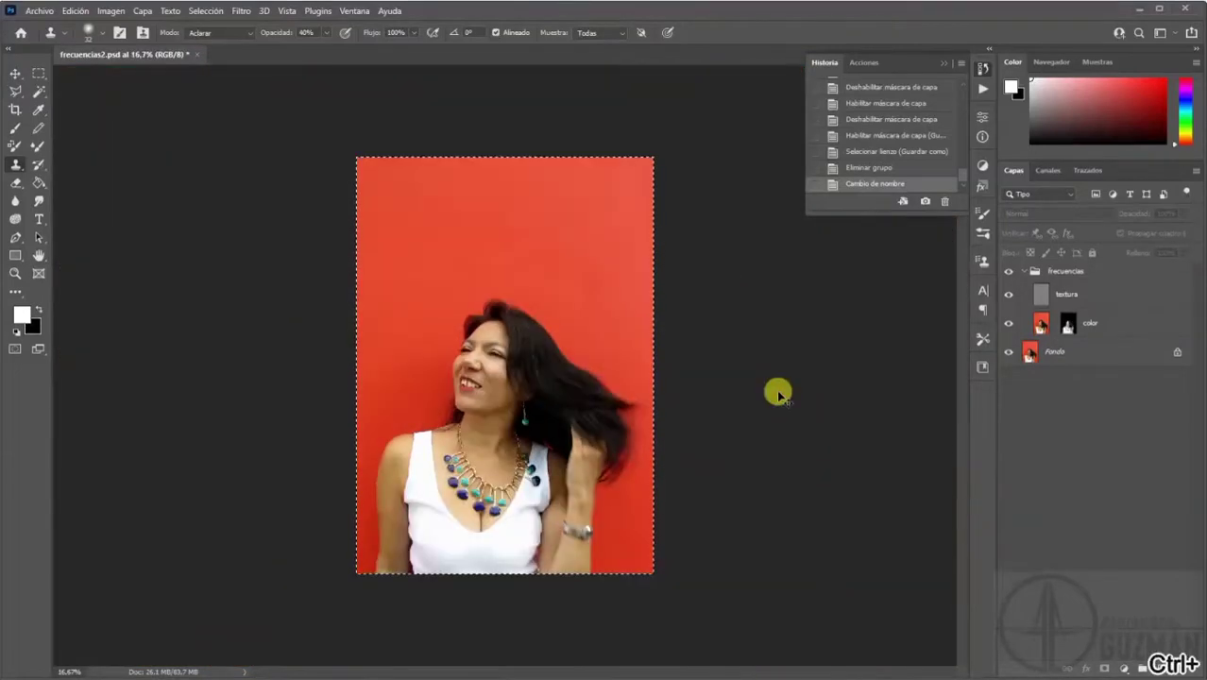
key("ctrl+plus")
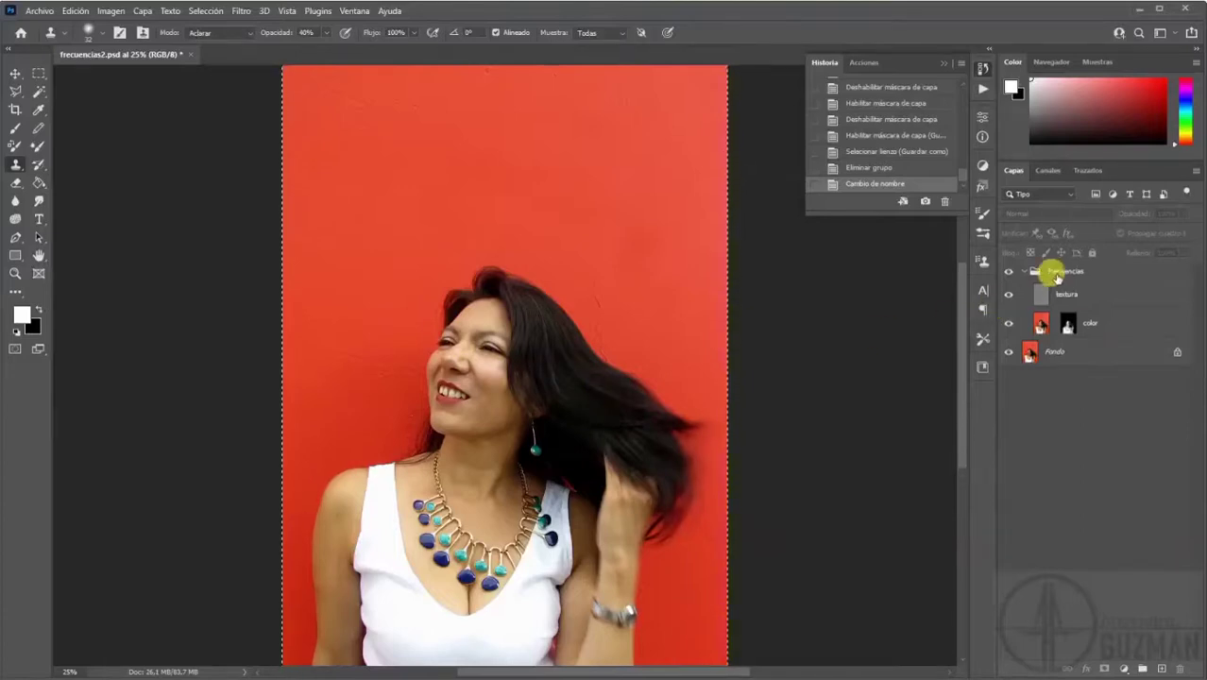
Create a group named dodge and burn above the frecuencias group and hide the frecuencias group.
left_click(1050, 273)
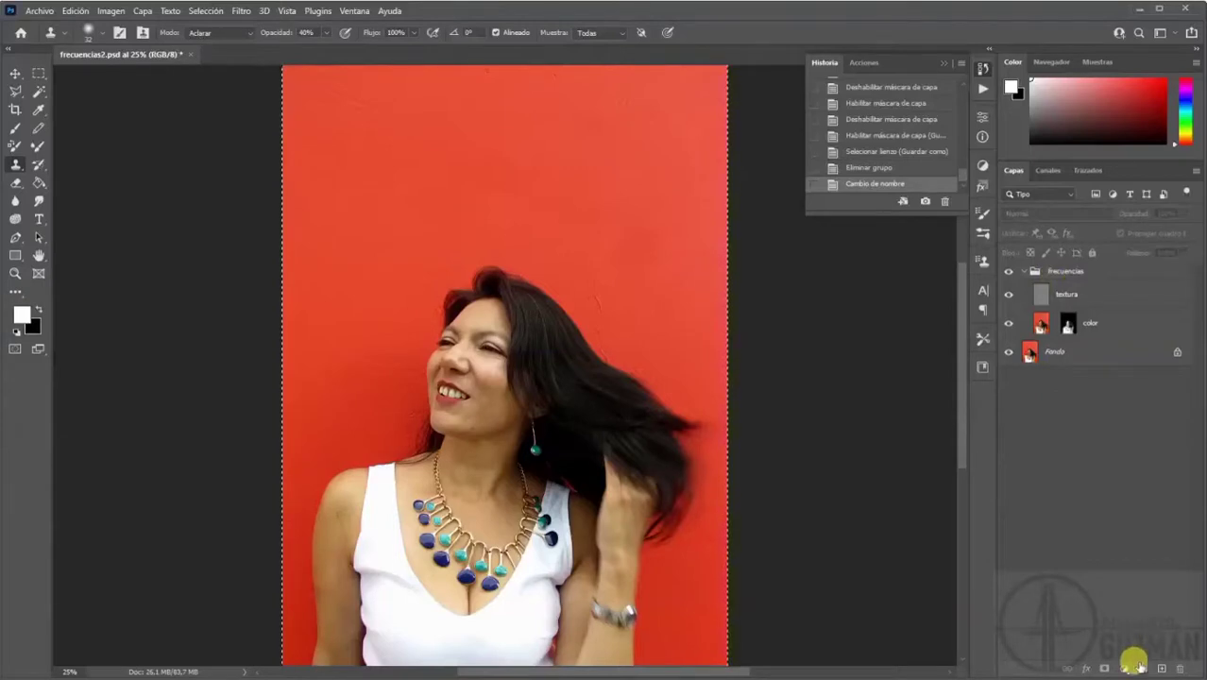
left_click(1142, 669)
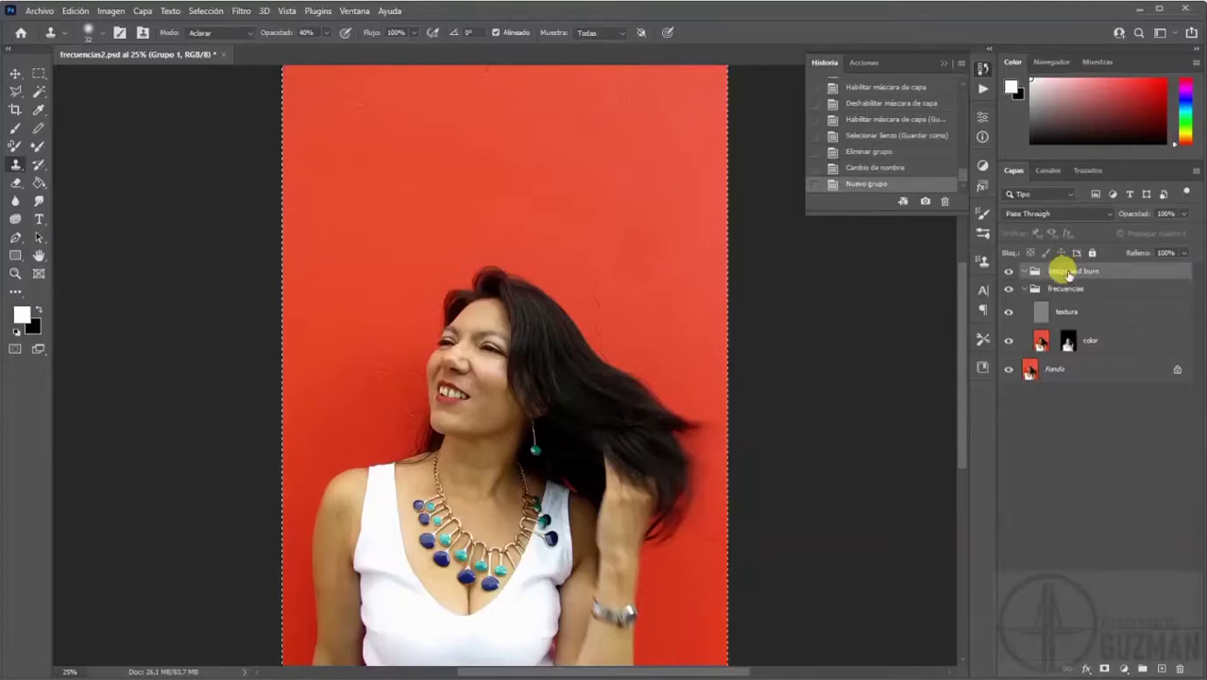
key("Return")
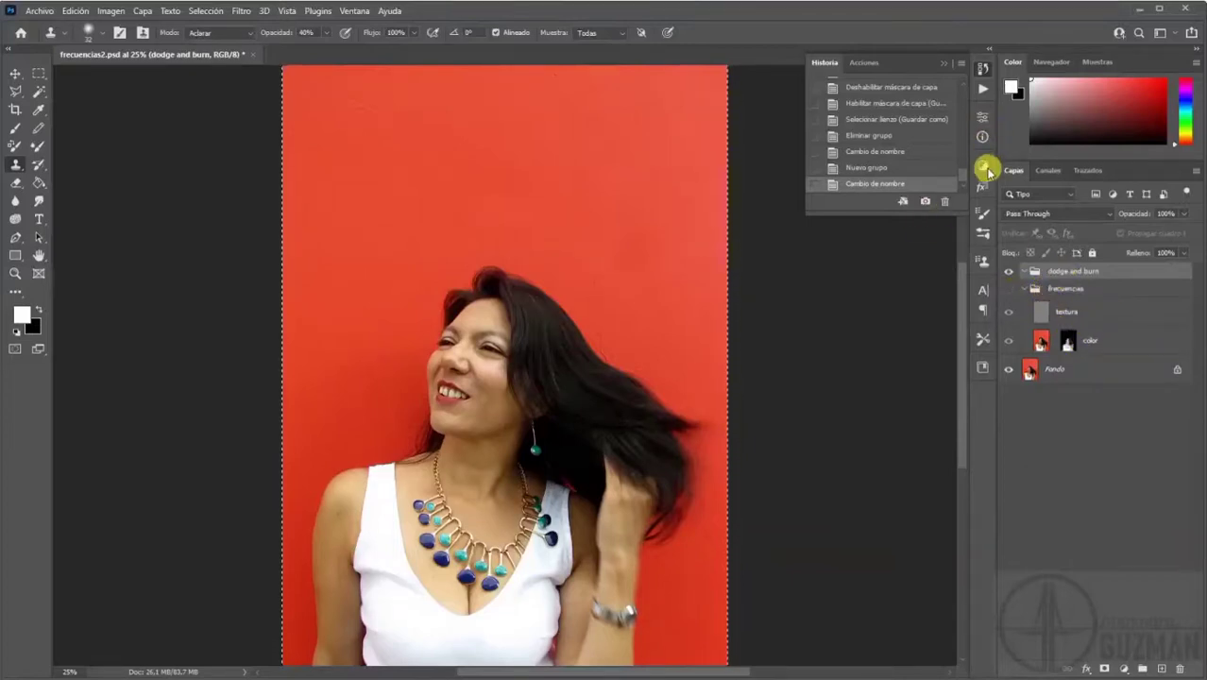
Add two Curves adjustment layers to the dodge and burn group, naming the lower one sombras and the upper one iluminaciones.
left_click(985, 169)
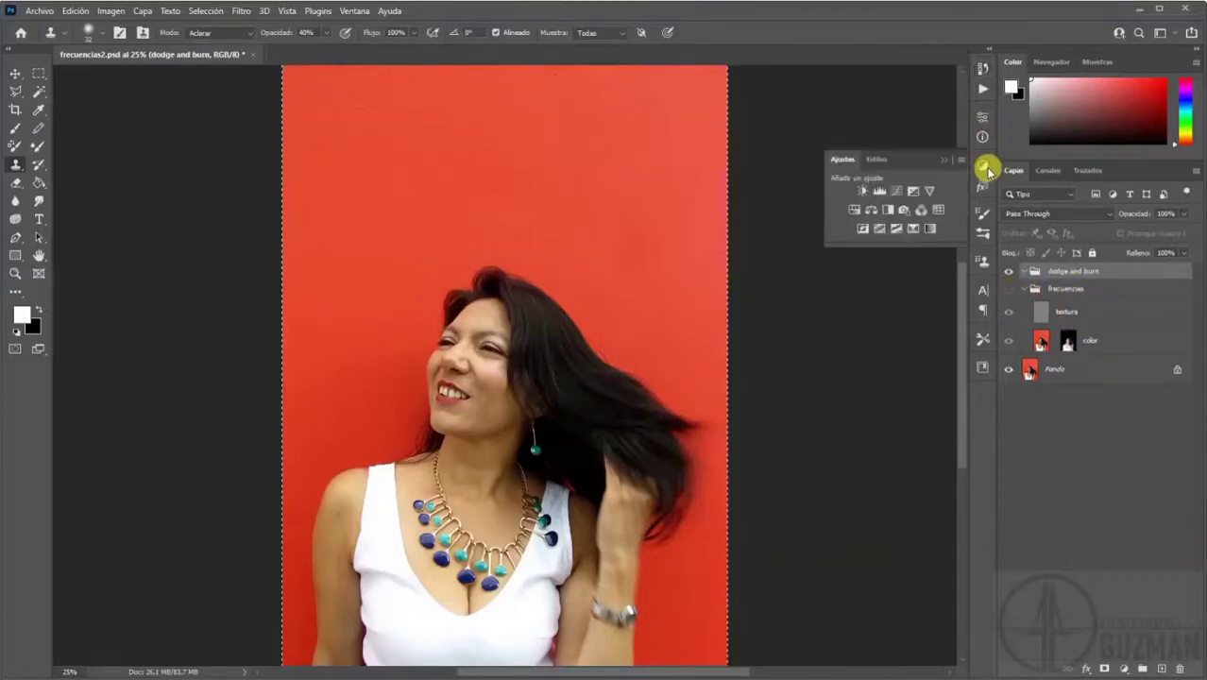
left_click(899, 190)
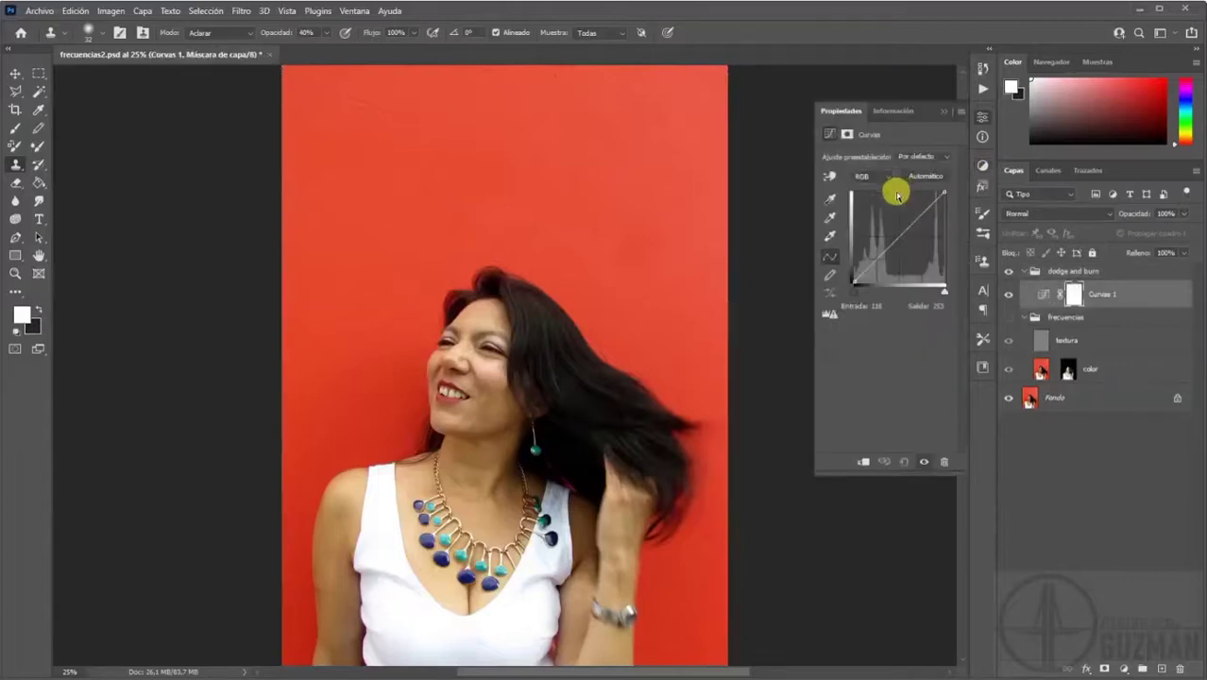
left_click(982, 170)
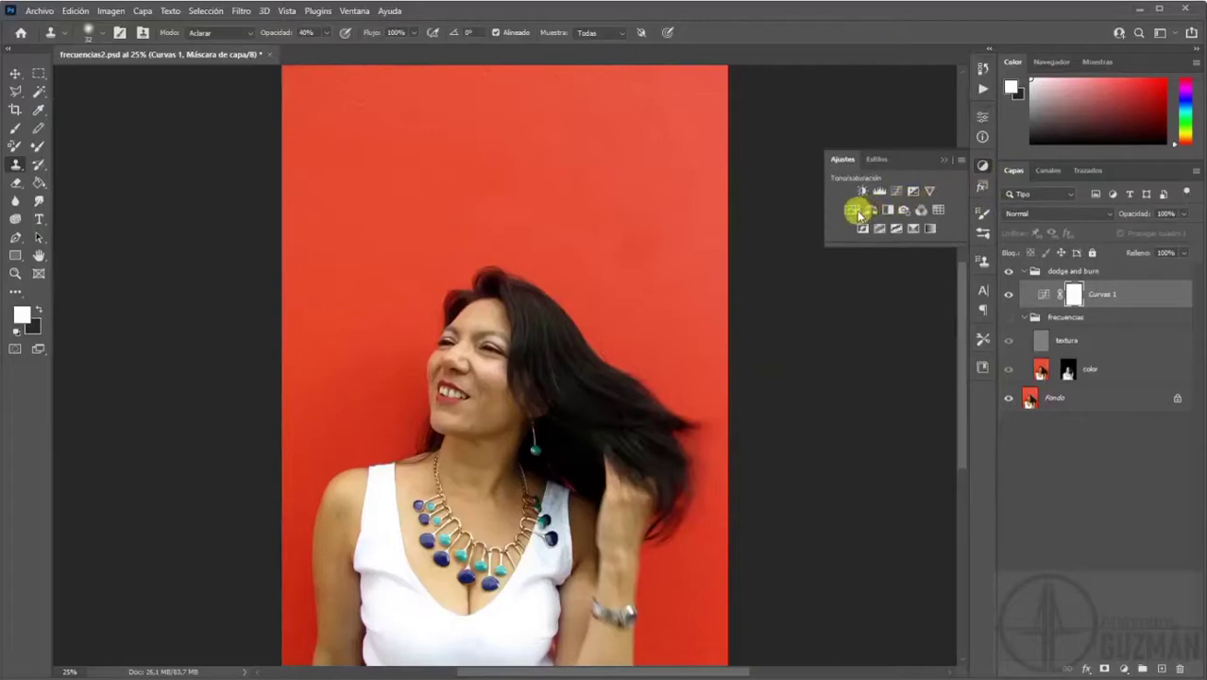
left_click(900, 196)
double_click(1103, 323)
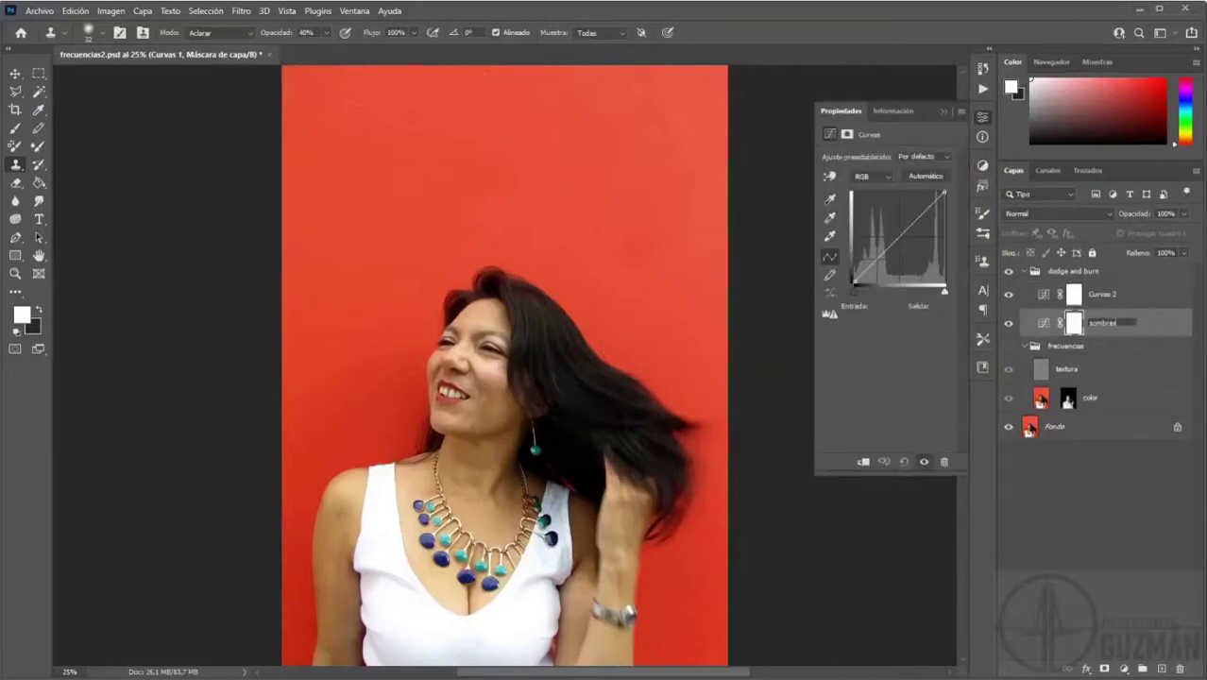
double_click(1101, 295)
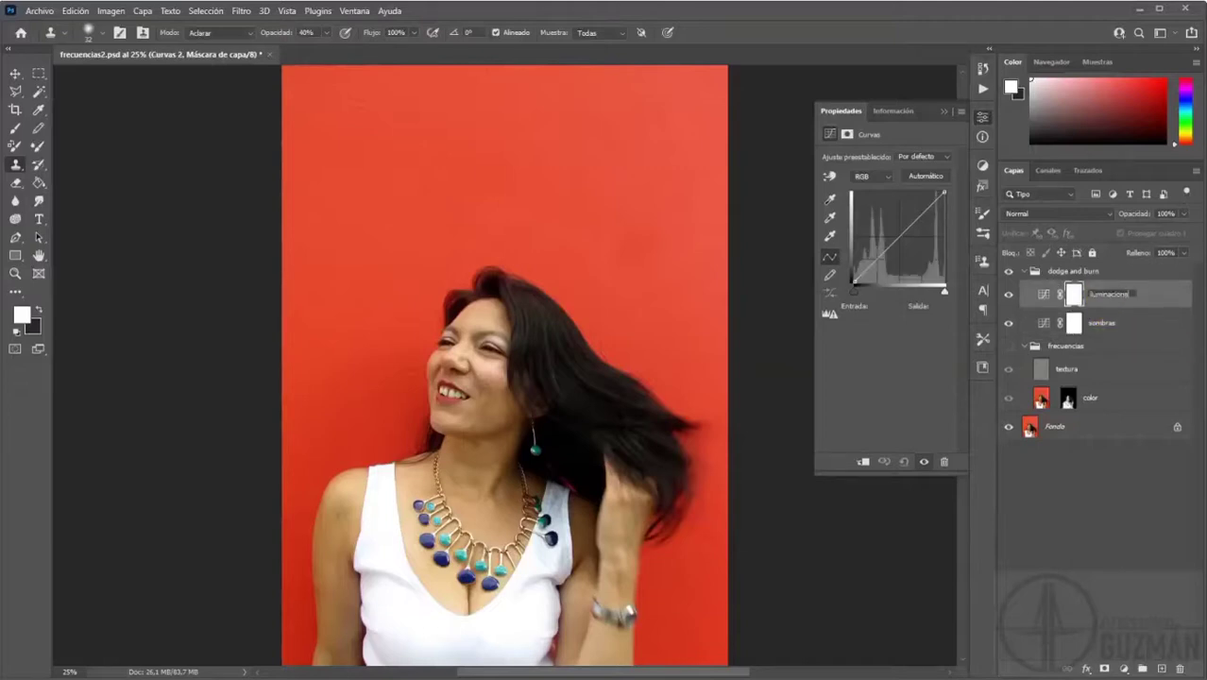
key("Return")
Hide iluminaciones and darken the image strongly by bending the sombras curve downward with points at inputs 128 and 207.
left_click(1007, 294)
left_click(1076, 325)
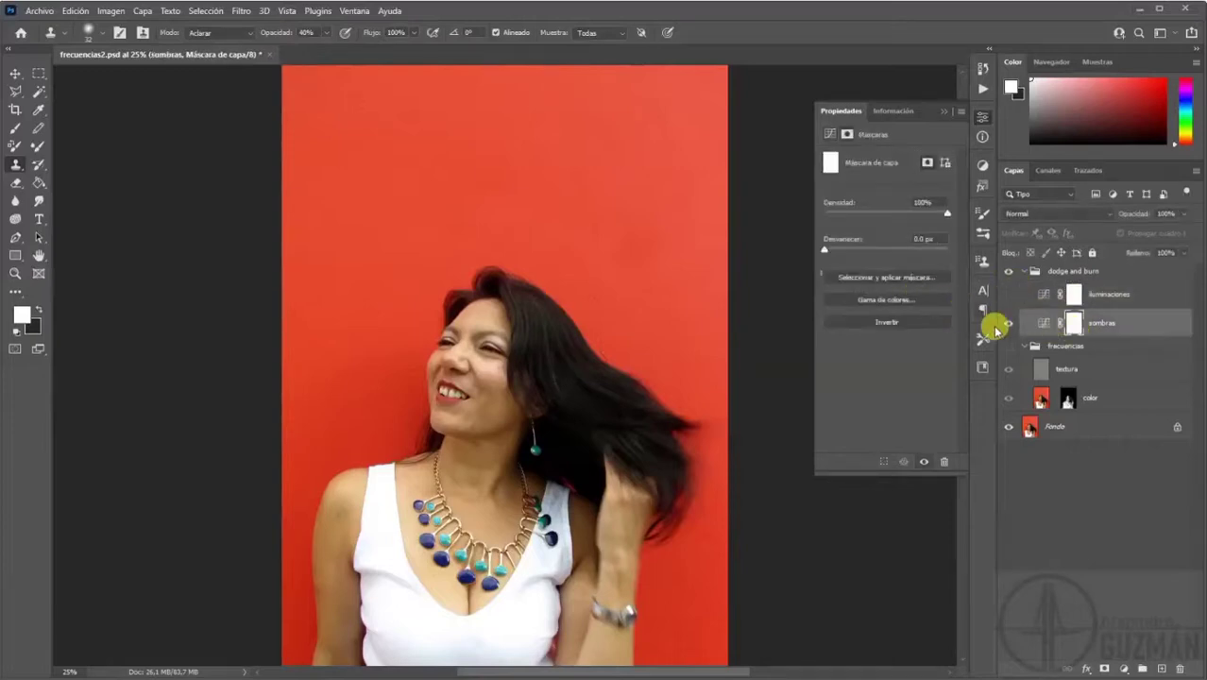
left_click(1039, 325)
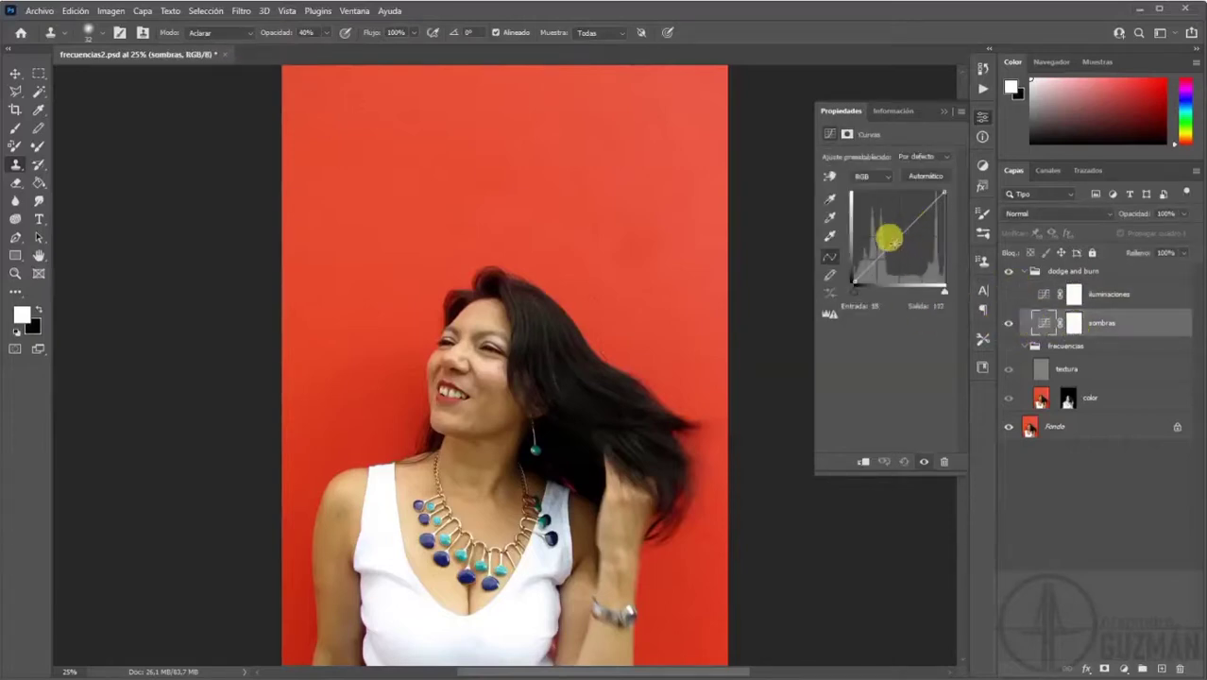
mouse_move(897, 231)
left_mouse_down()
mouse_move(918, 248)
mouse_move(909, 230)
mouse_move(918, 228)
left_mouse_up()
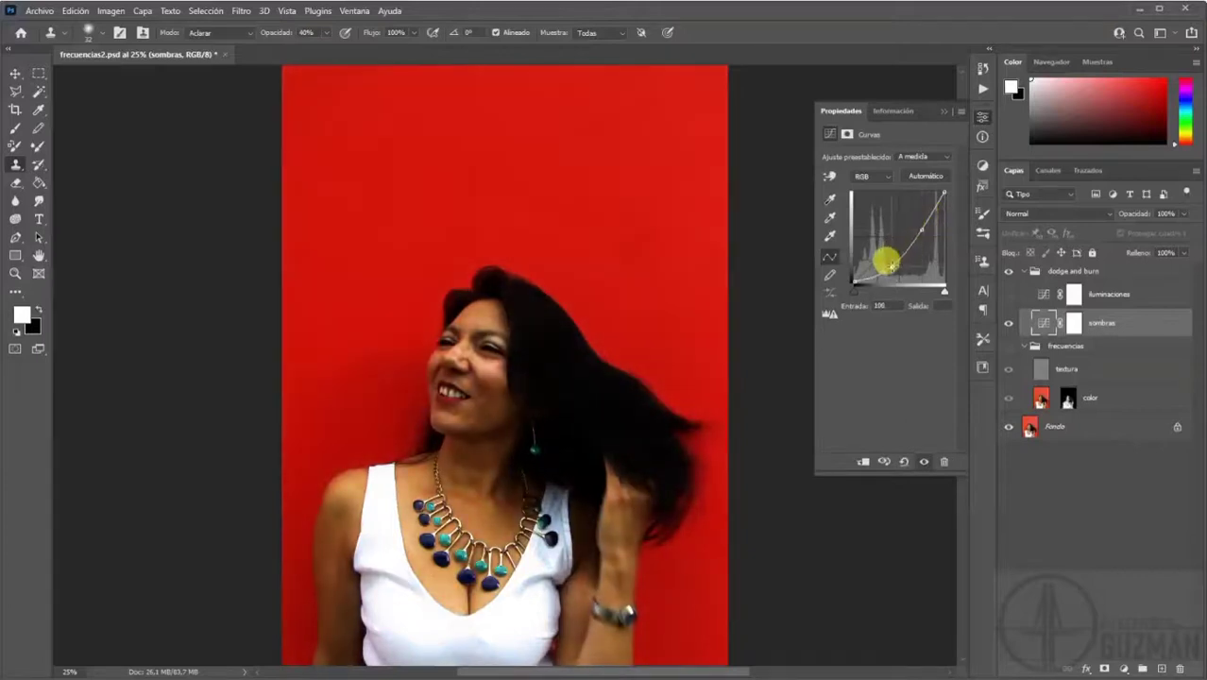
left_click_drag(921, 231, 898, 265)
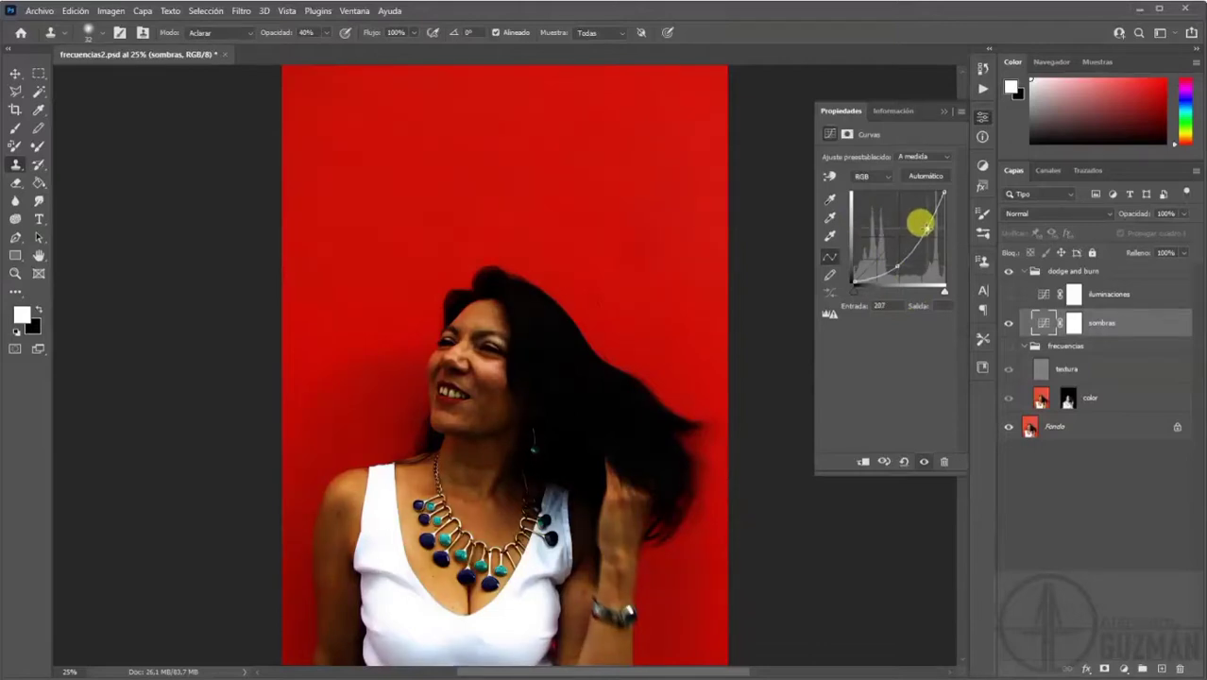
left_click_drag(893, 266, 899, 269)
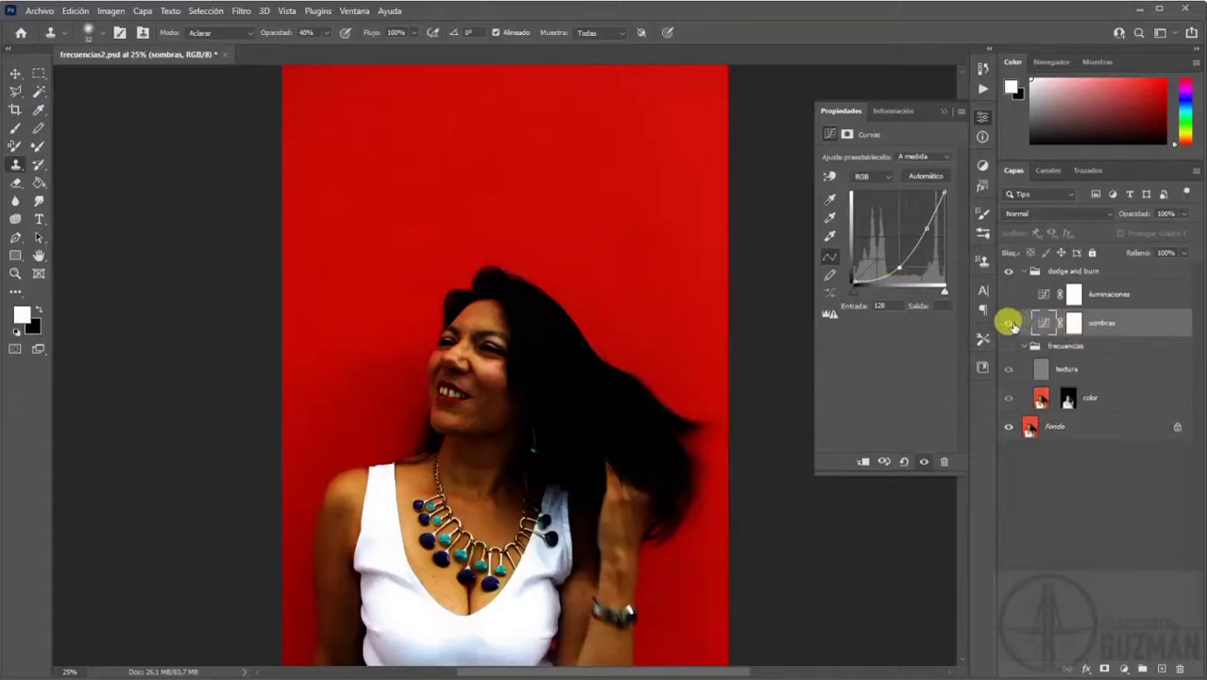
Brighten the image by raising the iluminaciones curve at input 76 with sombras hidden, and show the sombras layer again.
left_click(1009, 325)
left_click(1086, 294)
mouse_move(859, 228)
left_mouse_down()
mouse_move(888, 232)
mouse_move(876, 223)
left_mouse_up()
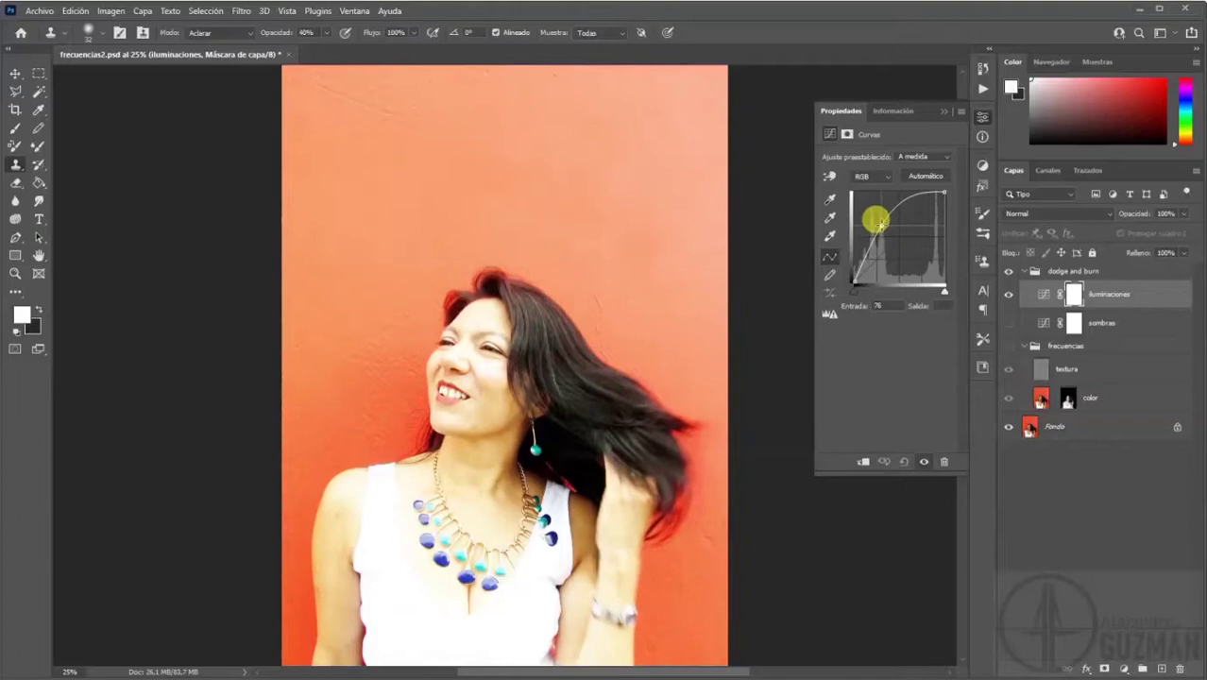
left_click(1007, 323)
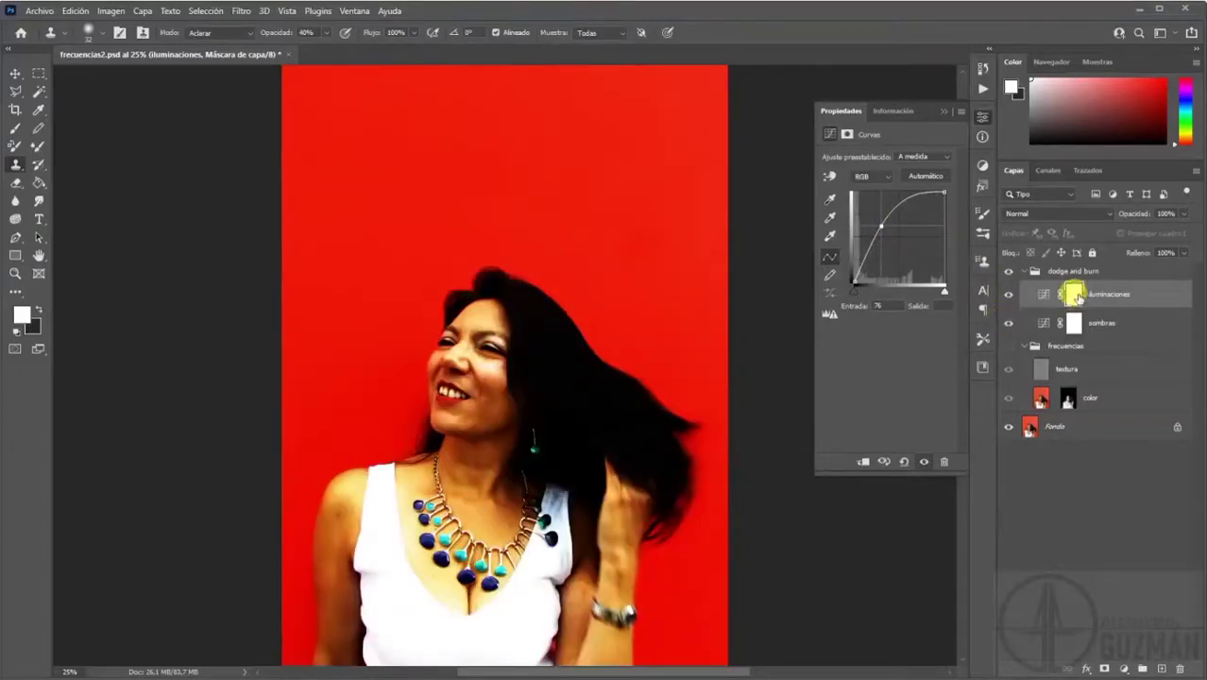
Fill the iluminaciones layer mask with the dark grey foreground colour using the Paint Bucket.
left_click(1075, 295)
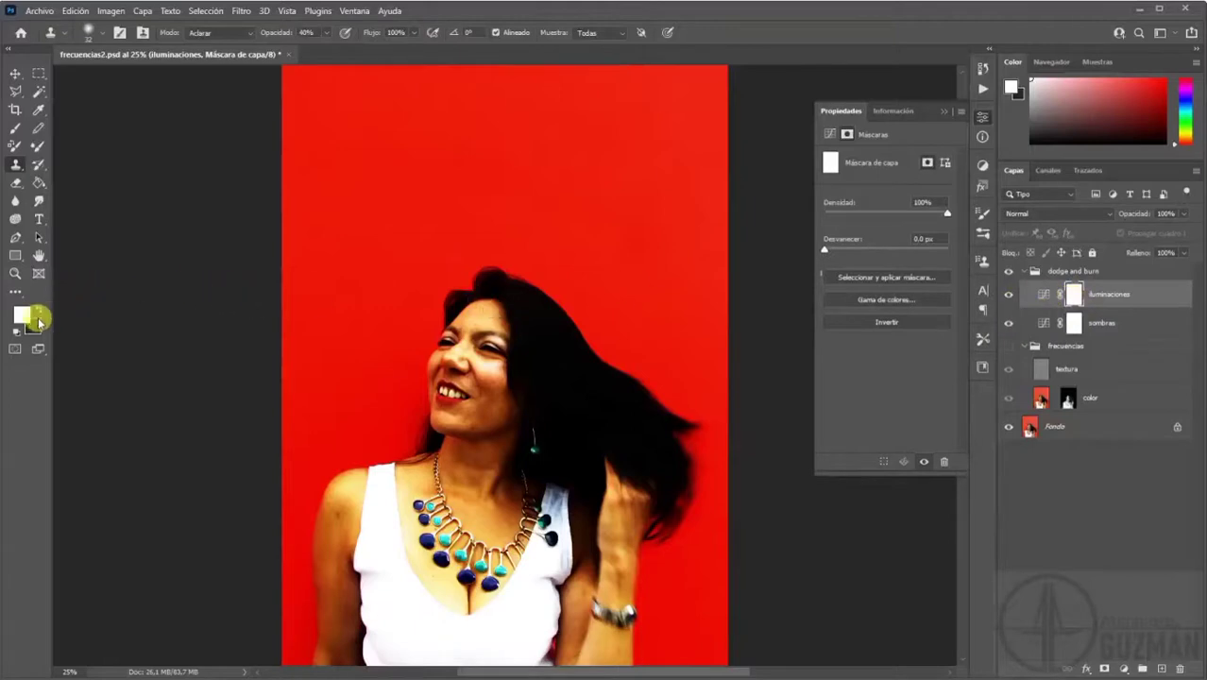
left_click(39, 181)
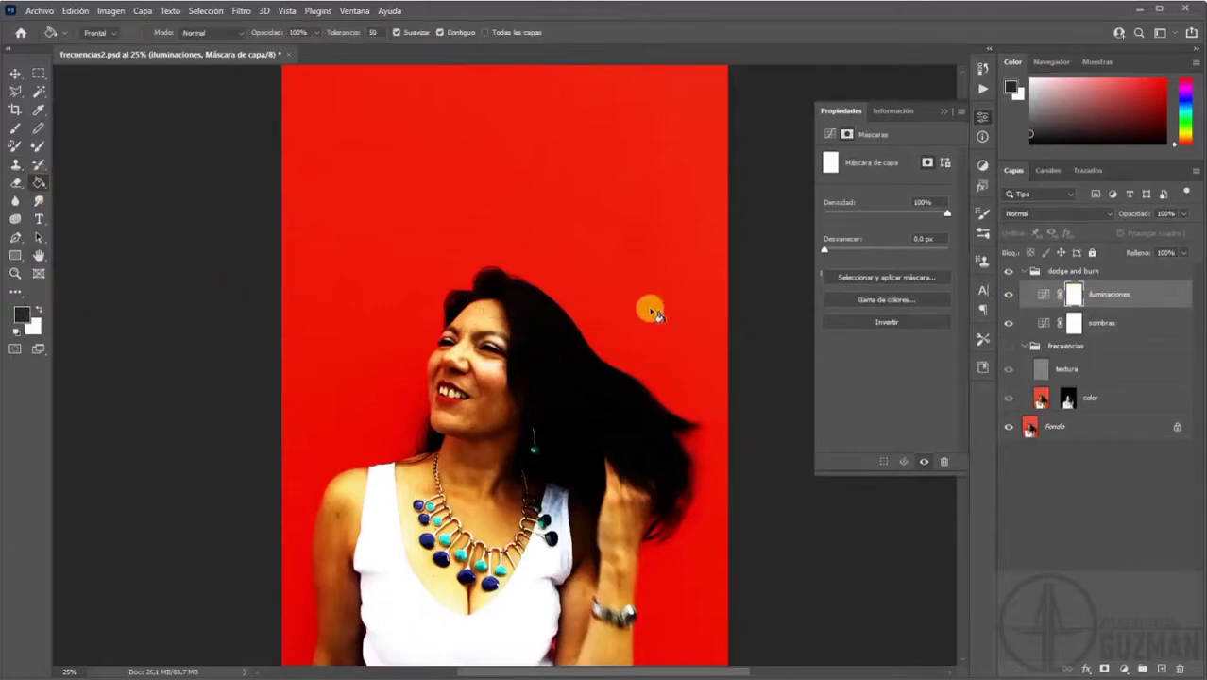
left_click(651, 312)
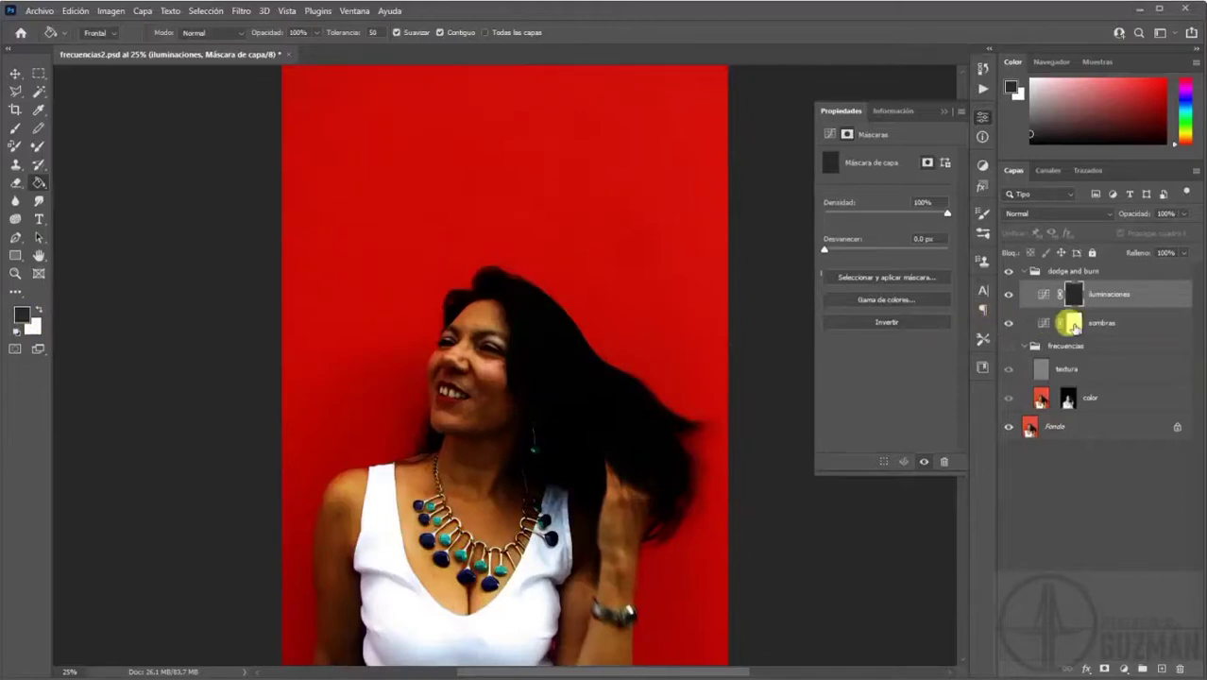
Set the foreground colour to pure black and fill the sombras and iluminaciones layer masks with it.
left_click(1072, 324)
key("ctrl+shift+i")
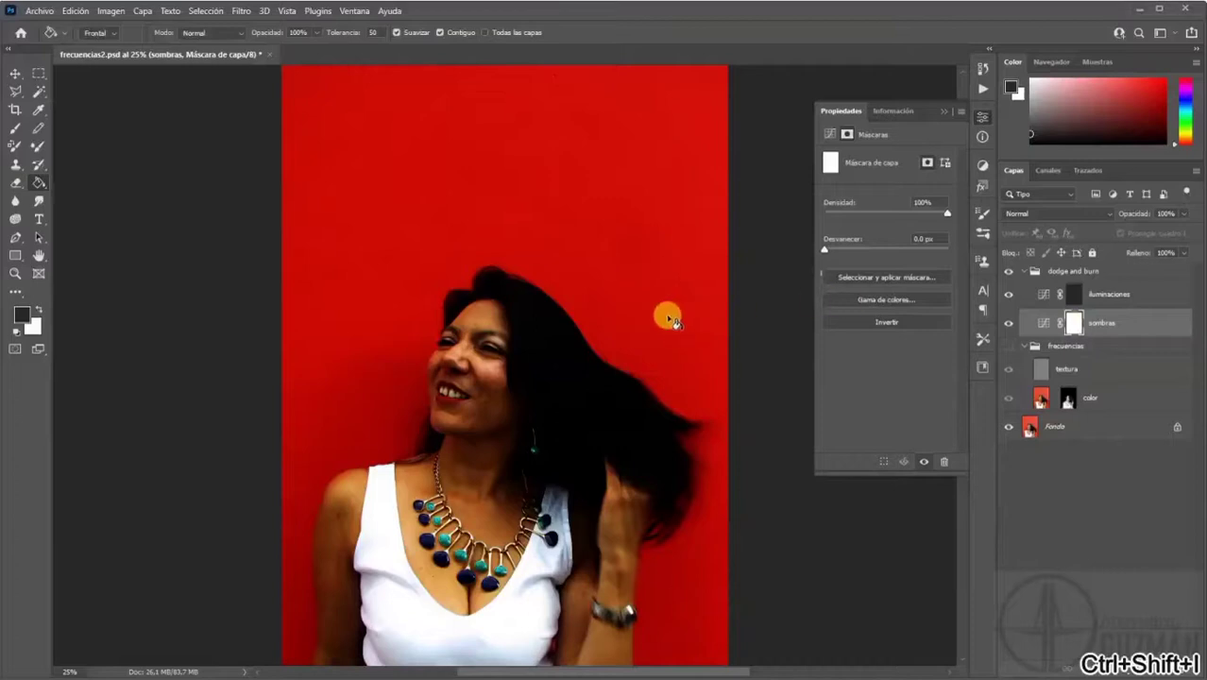
left_click(19, 316)
left_click_drag(372, 388, 398, 539)
left_click(548, 342)
key("g")
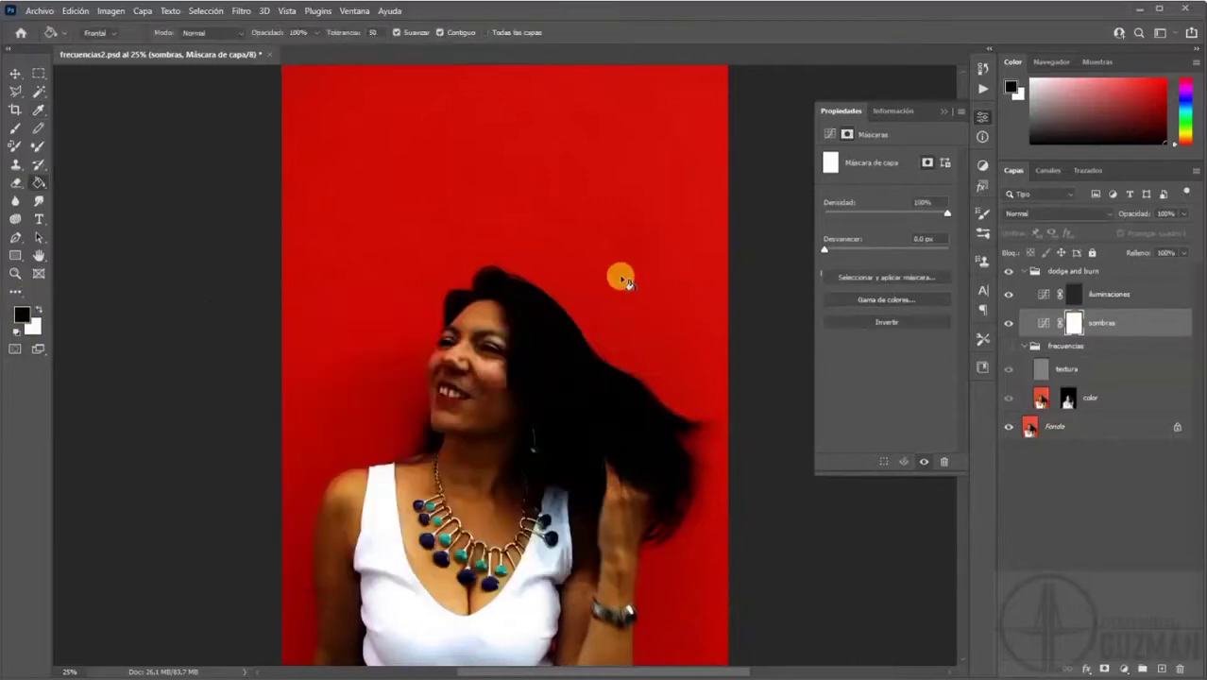
left_click(619, 272)
left_click(1077, 299)
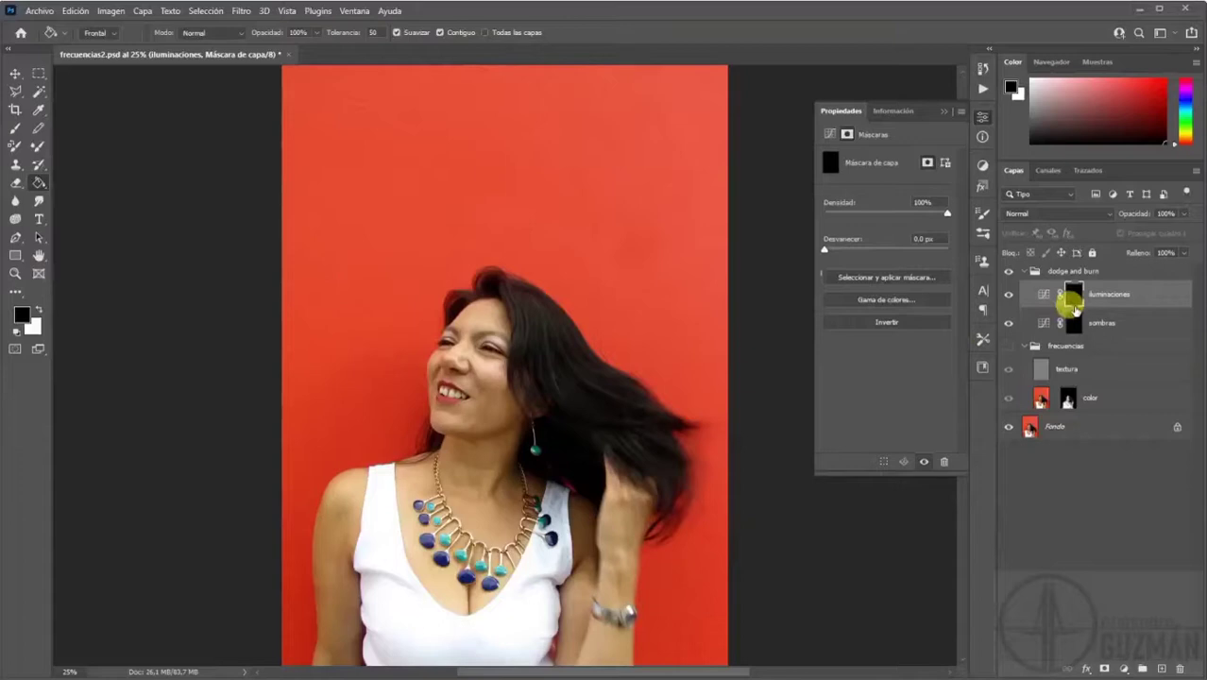
Set up a small soft white Brush at 7% opacity with the sombras layer mask as the painting target.
left_click(15, 129)
left_click(39, 310)
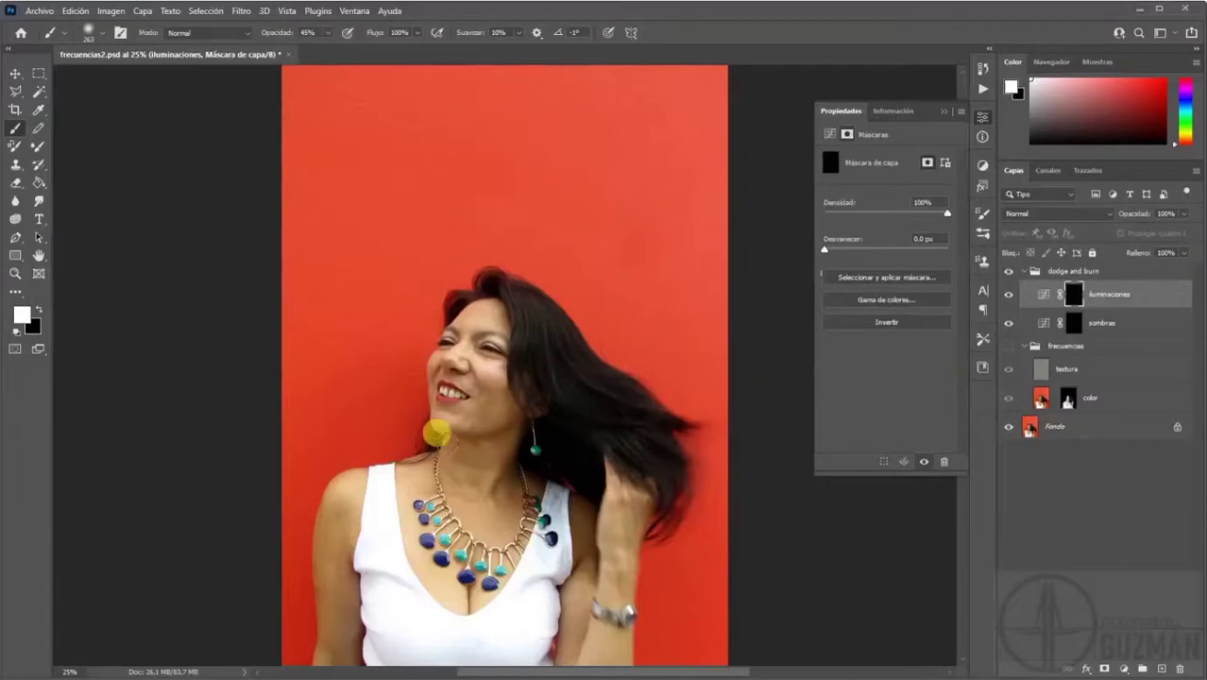
left_click(1090, 323)
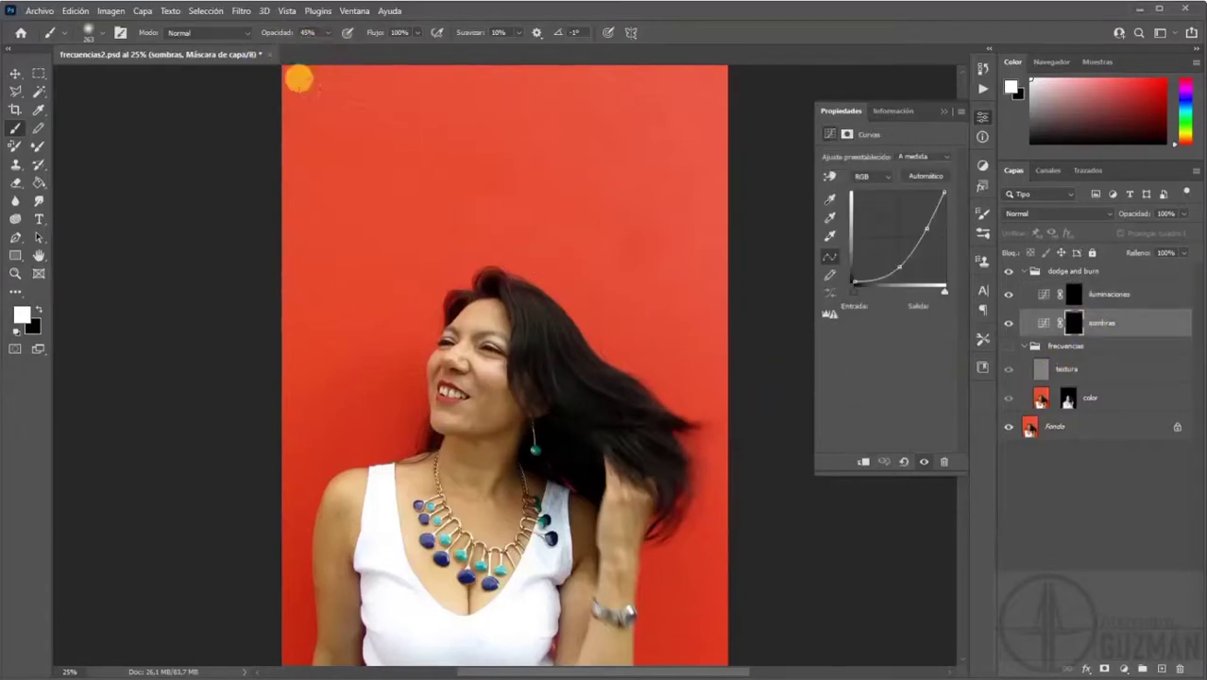
key("ctrl+plus")
key("ctrl+plus")
key("ctrl+plus")
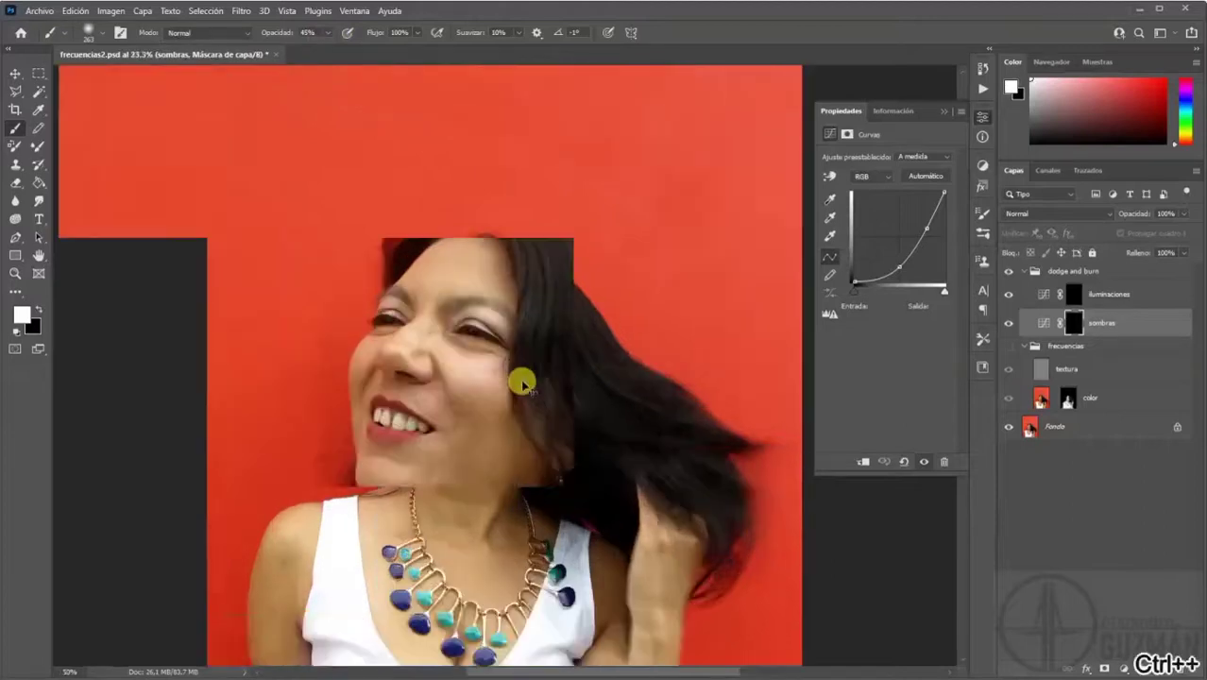
key("ctrl+plus")
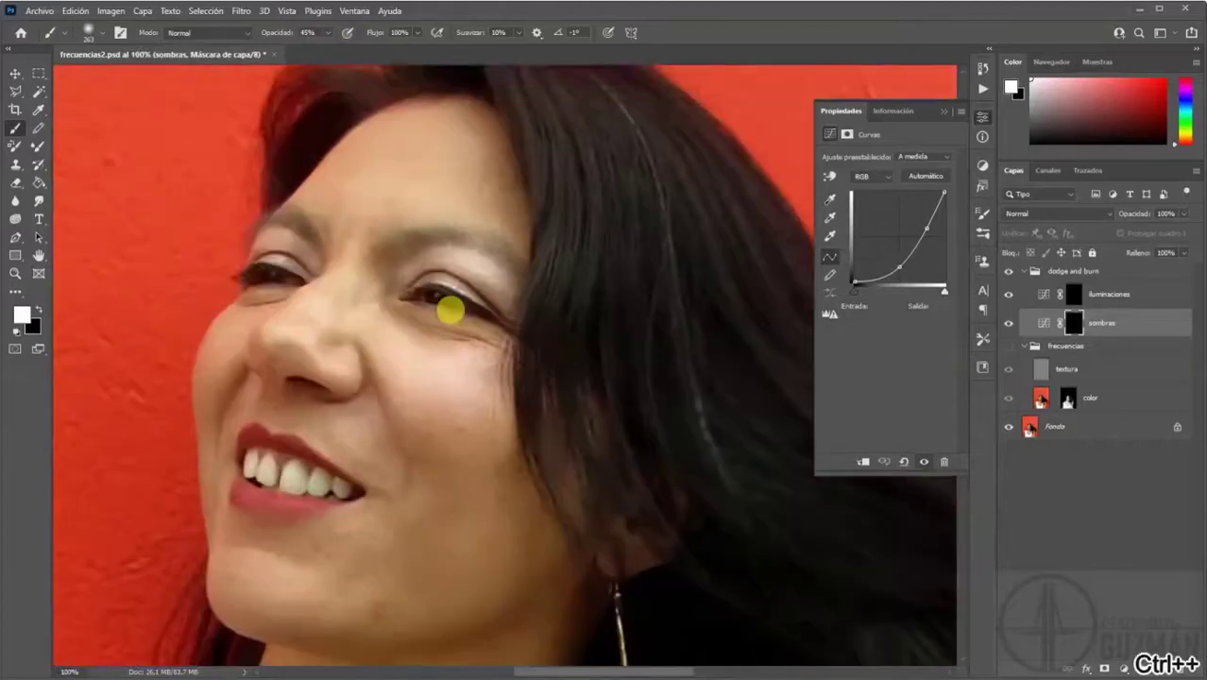
left_click(329, 36)
left_click(305, 32)
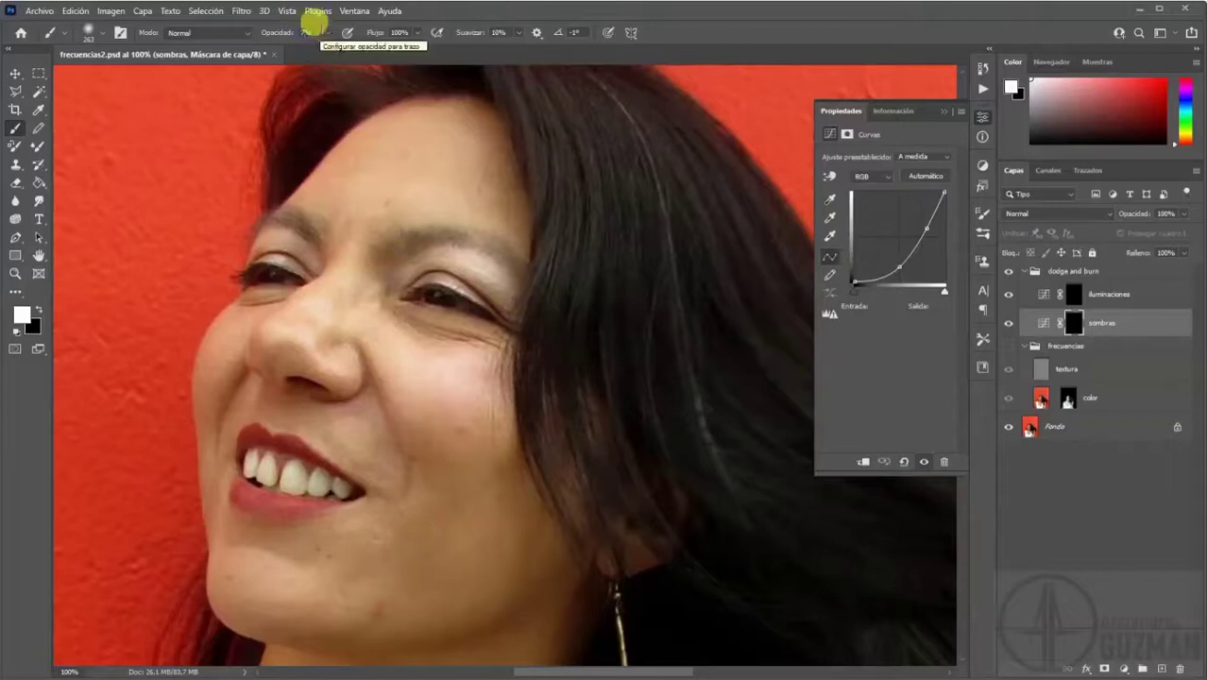
right_click(456, 241, "alt")
left_click_drag(434, 247, 377, 248)
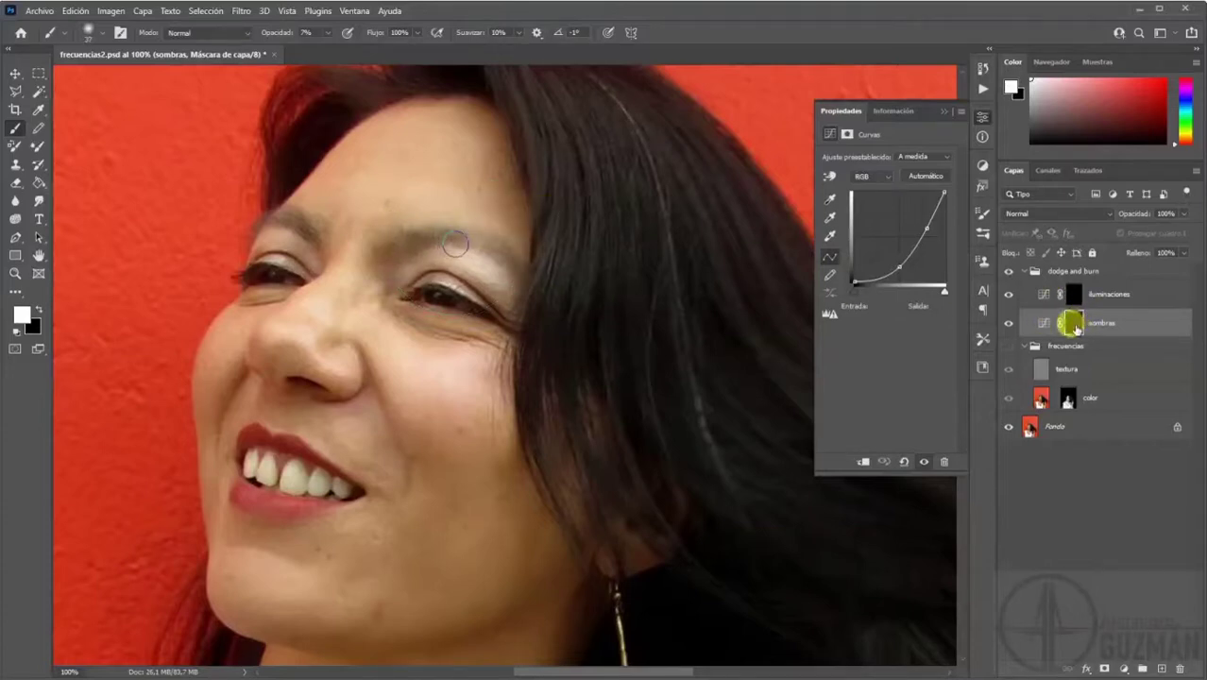
Brush white on the sombras mask over the eyebrows, eyes and lips to darken them.
mouse_move(531, 262)
left_mouse_down()
mouse_move(397, 253)
mouse_move(443, 238)
mouse_move(392, 243)
left_mouse_up()
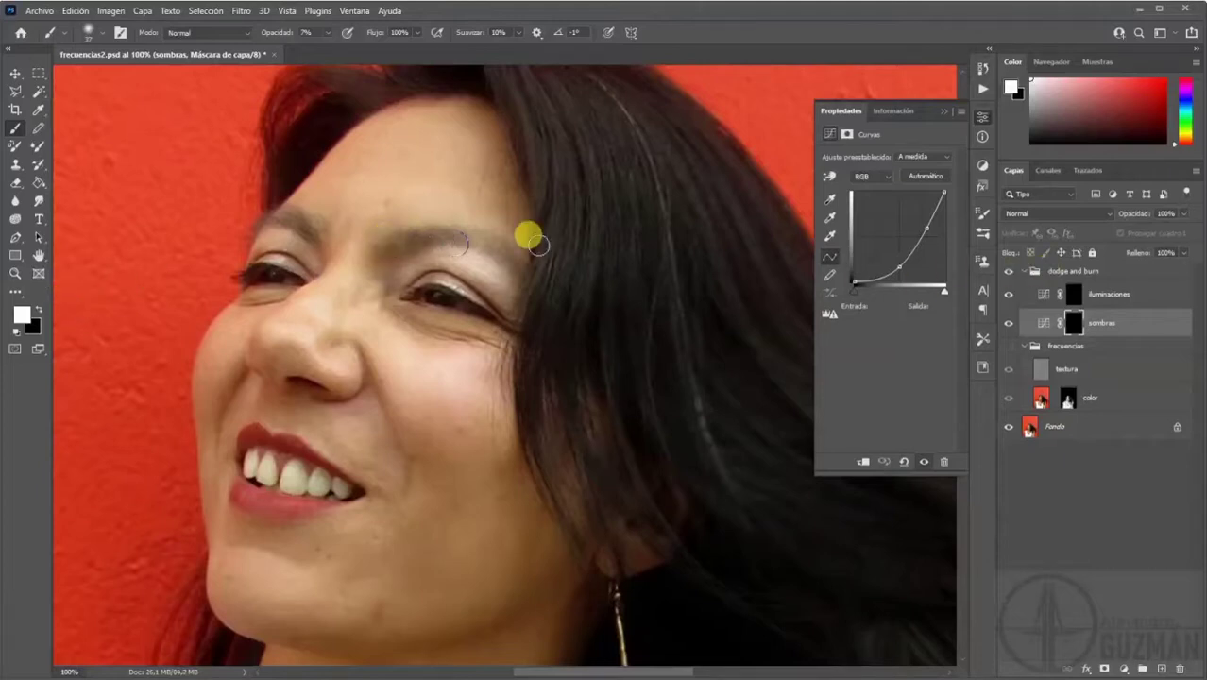
mouse_move(497, 251)
left_mouse_down()
mouse_move(535, 282)
mouse_move(452, 237)
mouse_move(386, 247)
mouse_move(486, 238)
mouse_move(445, 232)
mouse_move(536, 274)
mouse_move(480, 246)
mouse_move(530, 276)
mouse_move(505, 259)
mouse_move(397, 253)
mouse_move(533, 276)
mouse_move(305, 196)
mouse_move(307, 231)
mouse_move(274, 220)
mouse_move(430, 296)
left_mouse_up()
left_click_drag(261, 271, 280, 277)
mouse_move(340, 515)
left_mouse_down()
mouse_move(359, 491)
mouse_move(236, 500)
mouse_move(299, 502)
mouse_move(266, 454)
mouse_move(289, 441)
mouse_move(300, 450)
mouse_move(244, 442)
mouse_move(300, 450)
mouse_move(331, 477)
mouse_move(253, 499)
mouse_move(84, 357)
left_mouse_up()
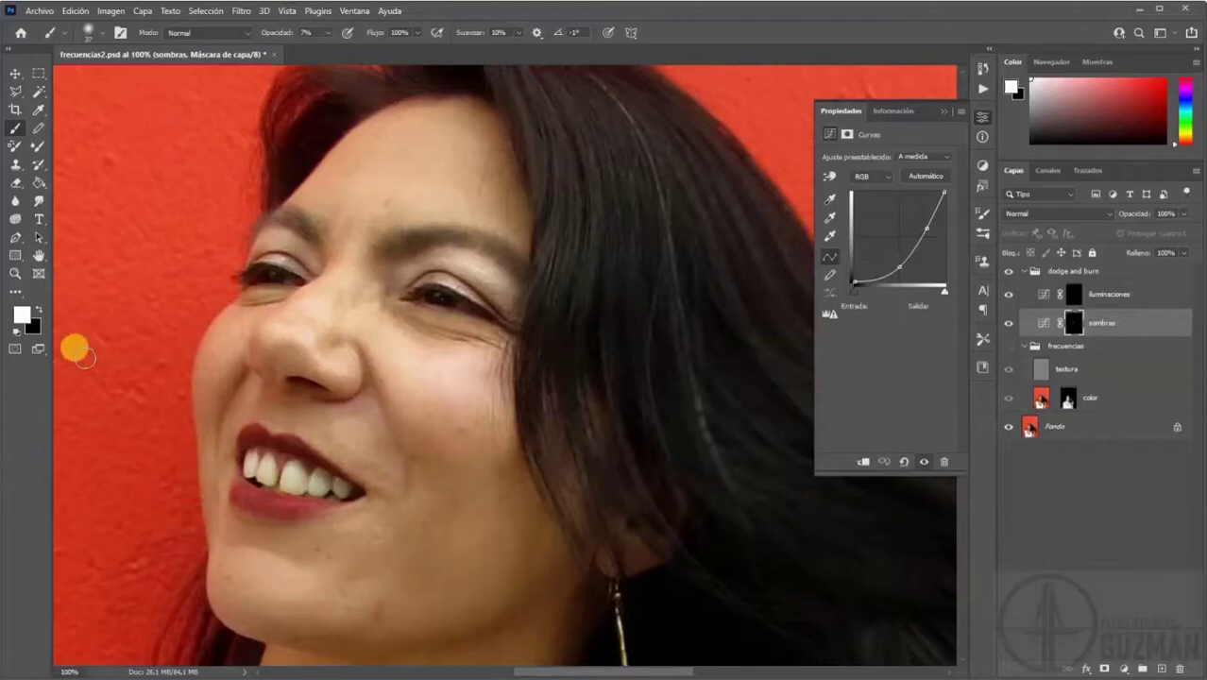
Brush white on the iluminaciones mask over the teeth, lower lip, nose, cheek and forehead to brighten them.
left_click(1074, 289)
left_click_drag(253, 472, 309, 487)
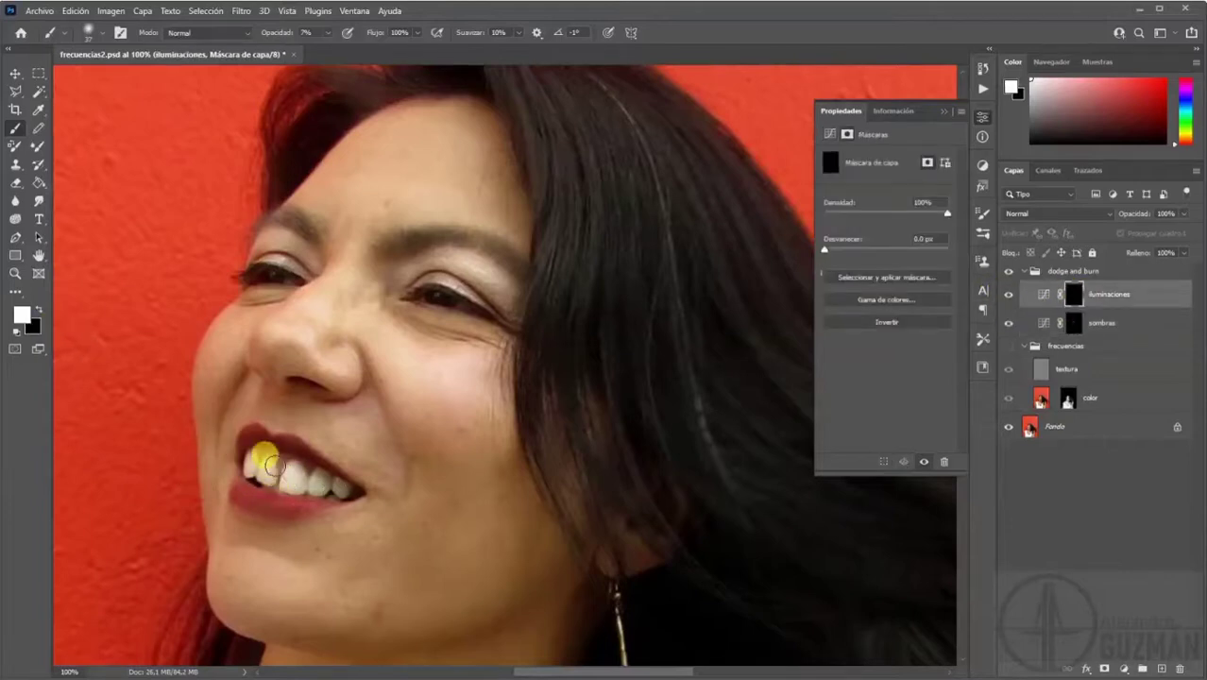
left_click_drag(249, 462, 325, 482)
left_click(247, 504)
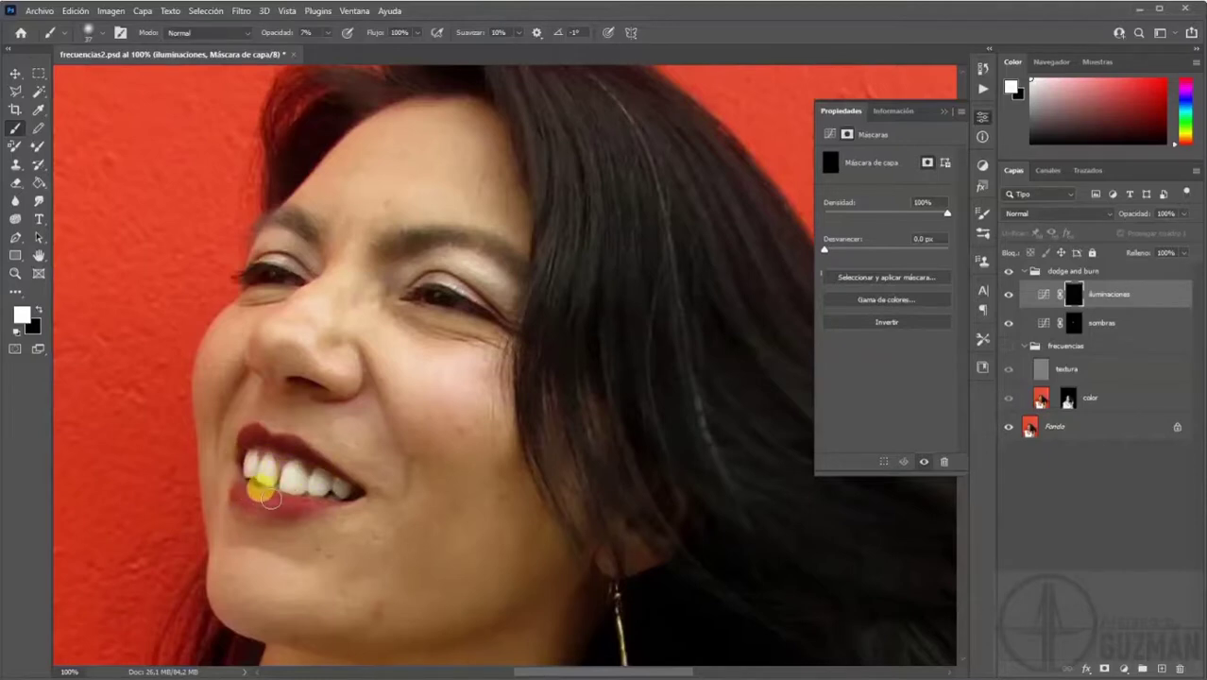
left_click_drag(259, 498, 278, 505)
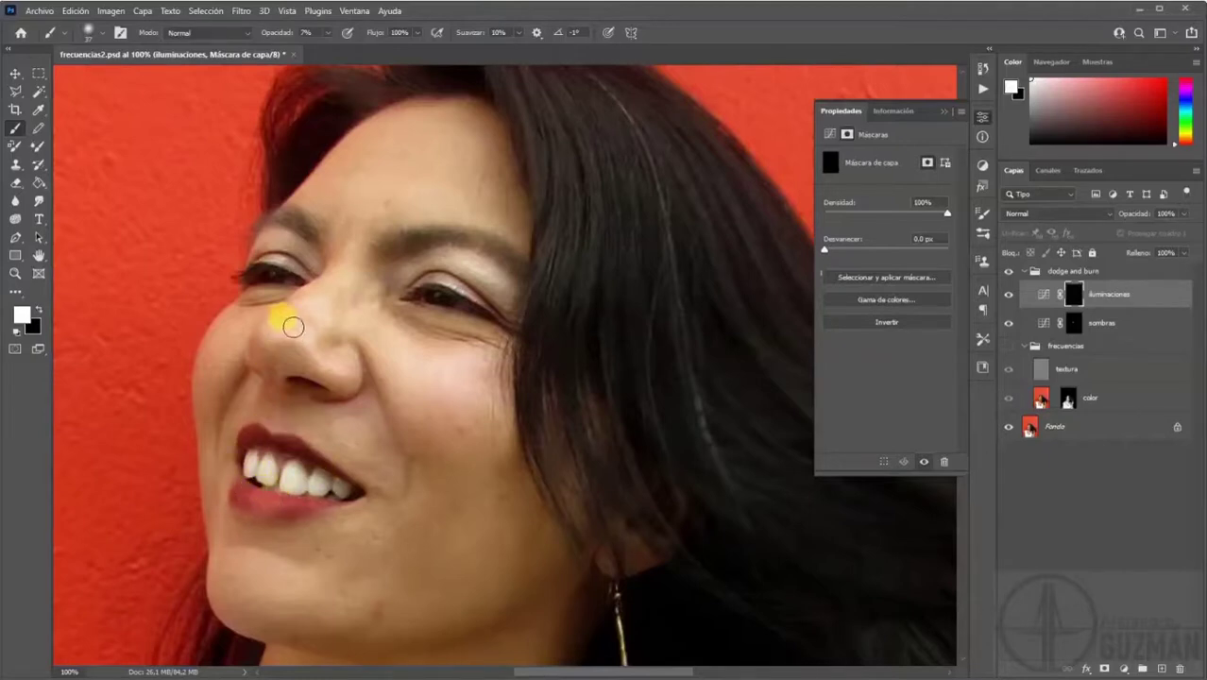
mouse_move(305, 308)
left_mouse_down()
mouse_move(318, 329)
mouse_move(370, 342)
mouse_move(318, 331)
mouse_move(281, 271)
mouse_move(269, 299)
mouse_move(366, 138)
left_mouse_up()
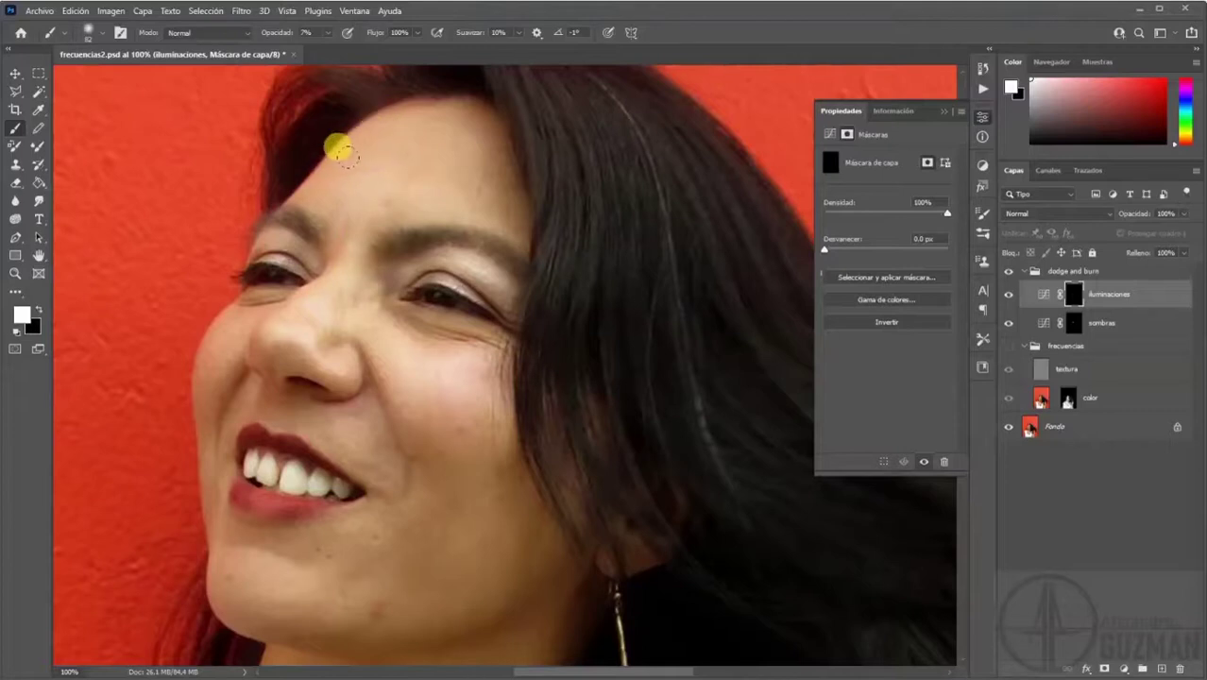
mouse_move(444, 361)
left_mouse_down()
mouse_move(247, 569)
mouse_move(209, 511)
mouse_move(245, 590)
mouse_move(214, 507)
mouse_move(218, 559)
mouse_move(213, 337)
mouse_move(223, 312)
mouse_move(261, 281)
mouse_move(215, 348)
mouse_move(285, 275)
mouse_move(355, 142)
left_mouse_up()
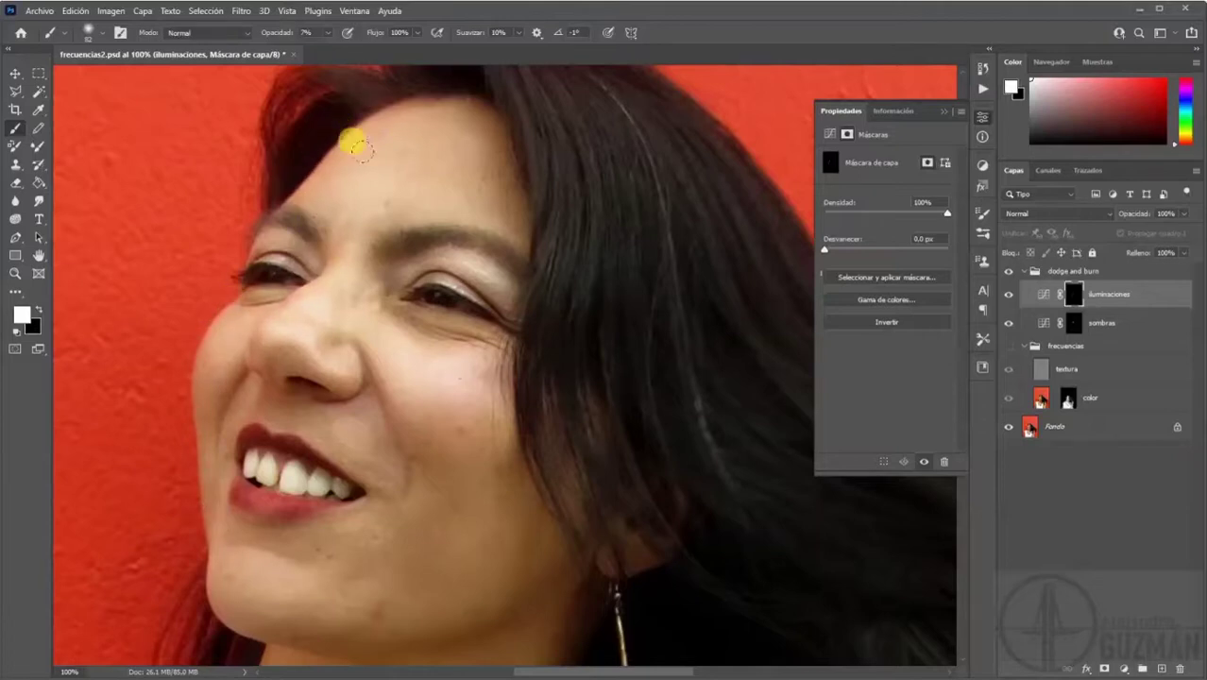
Brush white on the sombras mask along the jaw, lower face and neck to deepen their shading.
left_click(1034, 319)
left_click_drag(486, 623, 512, 453)
mouse_move(292, 463)
left_mouse_down()
mouse_move(399, 477)
mouse_move(532, 449)
mouse_move(332, 489)
mouse_move(533, 463)
mouse_move(621, 362)
mouse_move(586, 429)
mouse_move(598, 361)
mouse_move(555, 458)
mouse_move(342, 482)
mouse_move(640, 375)
mouse_move(373, 501)
mouse_move(328, 482)
mouse_move(519, 479)
mouse_move(279, 472)
mouse_move(601, 435)
mouse_move(574, 438)
mouse_move(621, 380)
mouse_move(607, 429)
mouse_move(653, 297)
mouse_move(505, 482)
mouse_move(630, 326)
mouse_move(293, 176)
mouse_move(399, 273)
mouse_move(402, 232)
mouse_move(379, 175)
left_mouse_up()
mouse_move(408, 251)
left_mouse_down()
mouse_move(417, 326)
mouse_move(342, 350)
mouse_move(375, 307)
mouse_move(413, 468)
mouse_move(528, 447)
mouse_move(541, 432)
left_mouse_up()
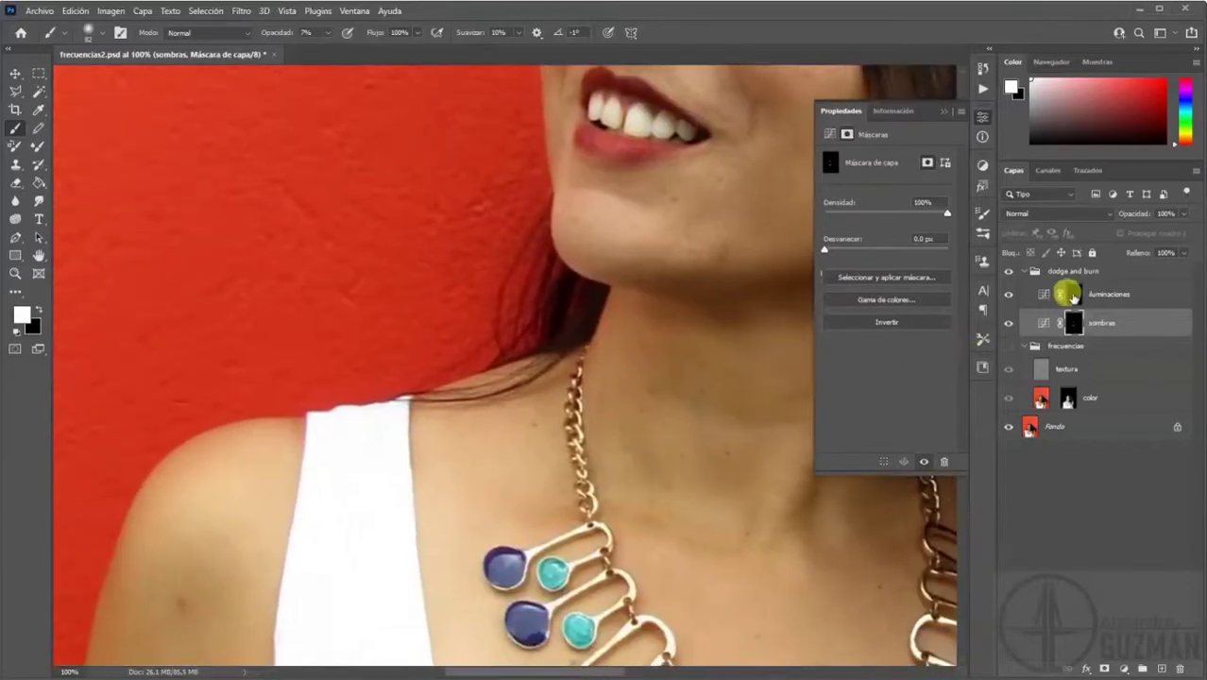
Brush white on the iluminaciones mask over the shoulder, white strap and collarbone to brighten them.
left_click(1072, 296)
mouse_move(223, 458)
left_mouse_down()
mouse_move(179, 529)
mouse_move(455, 454)
left_mouse_up()
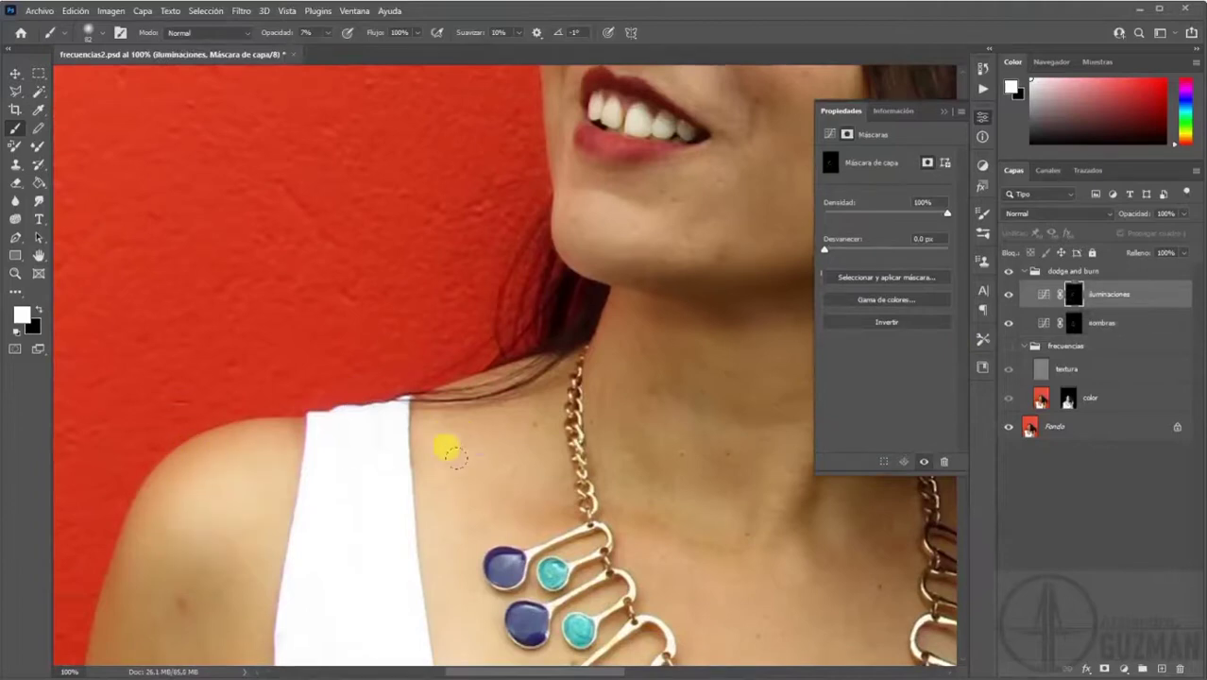
left_click_drag(185, 512, 328, 439)
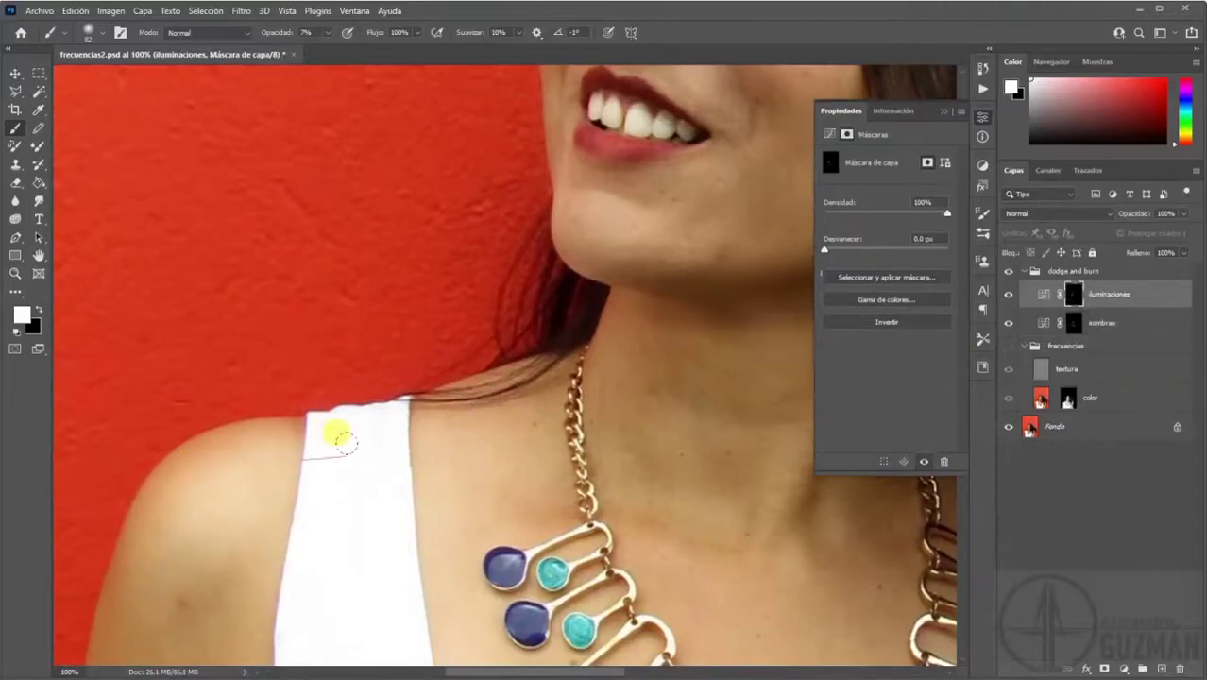
mouse_move(585, 406)
left_mouse_down()
mouse_move(480, 404)
mouse_move(173, 520)
mouse_move(550, 418)
left_mouse_up()
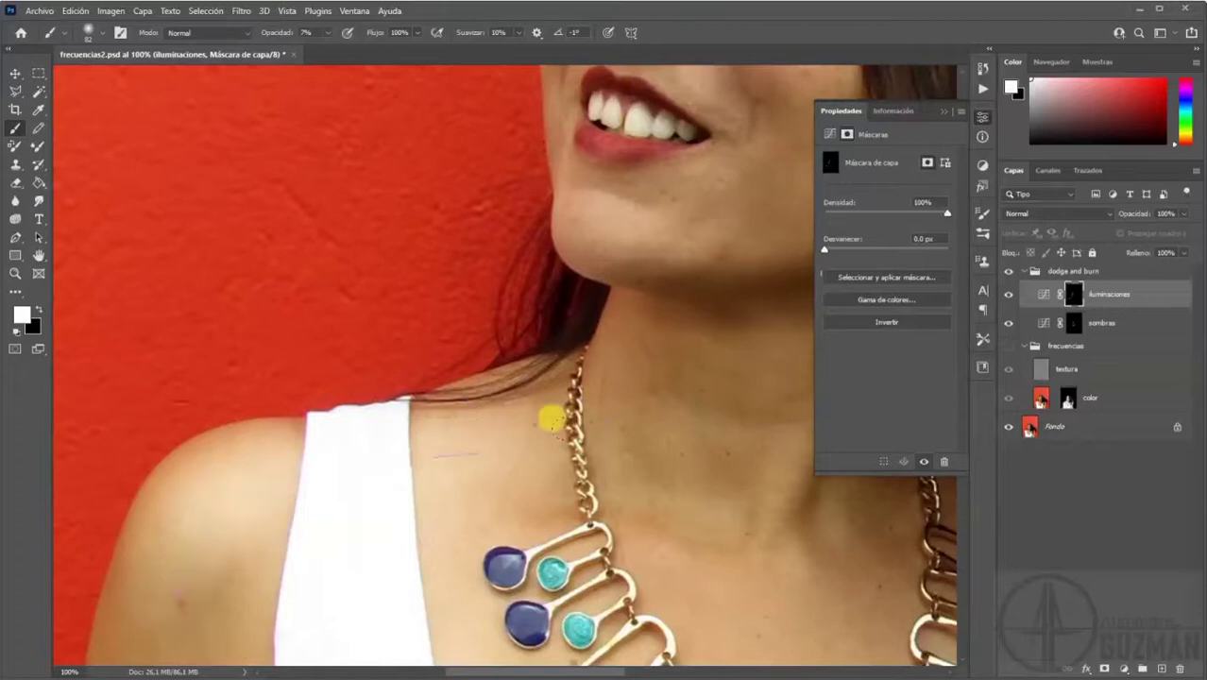
left_click_drag(557, 370, 659, 350)
Compare the portrait with the dodge and burn group repeatedly hidden and shown.
key("ctrl+minus")
key("ctrl+minus")
key("ctrl+minus")
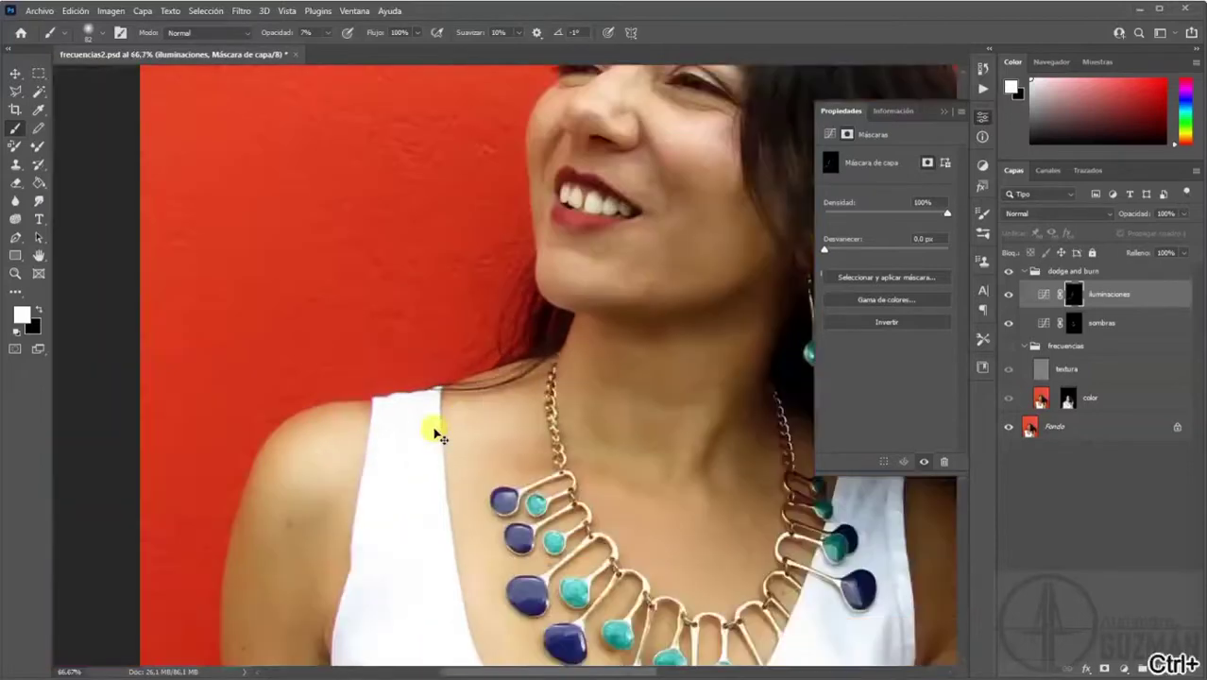
left_click(1008, 272)
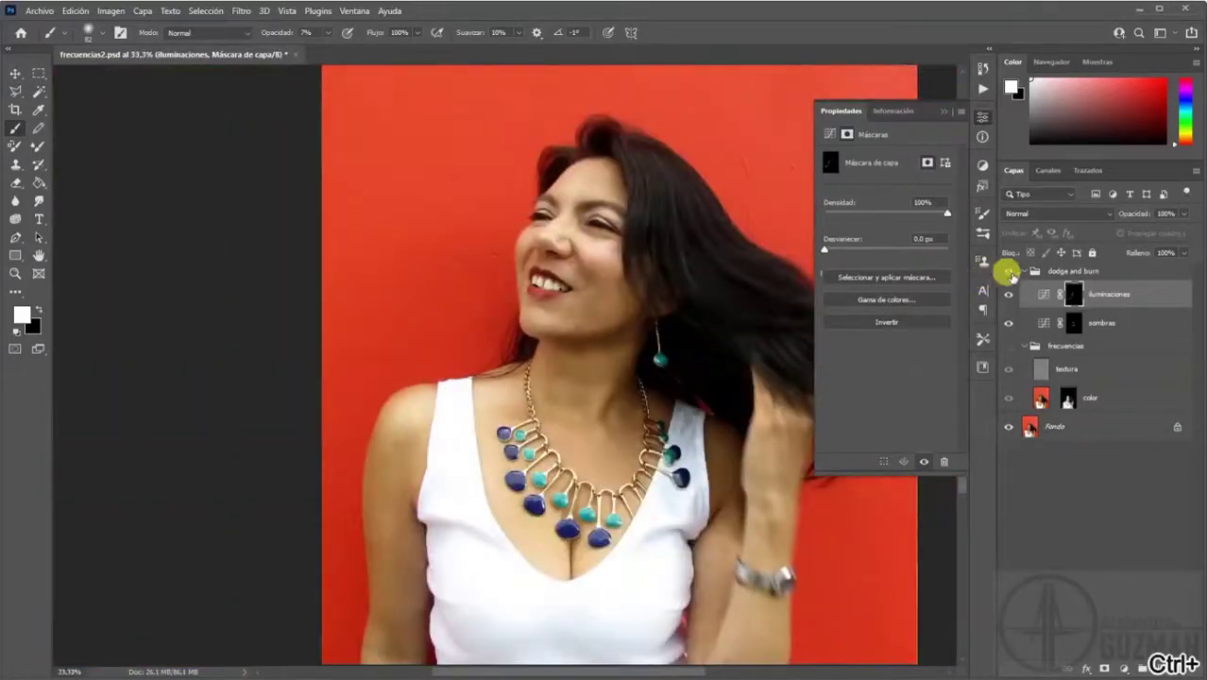
left_click(1009, 272)
left_click(1009, 272)
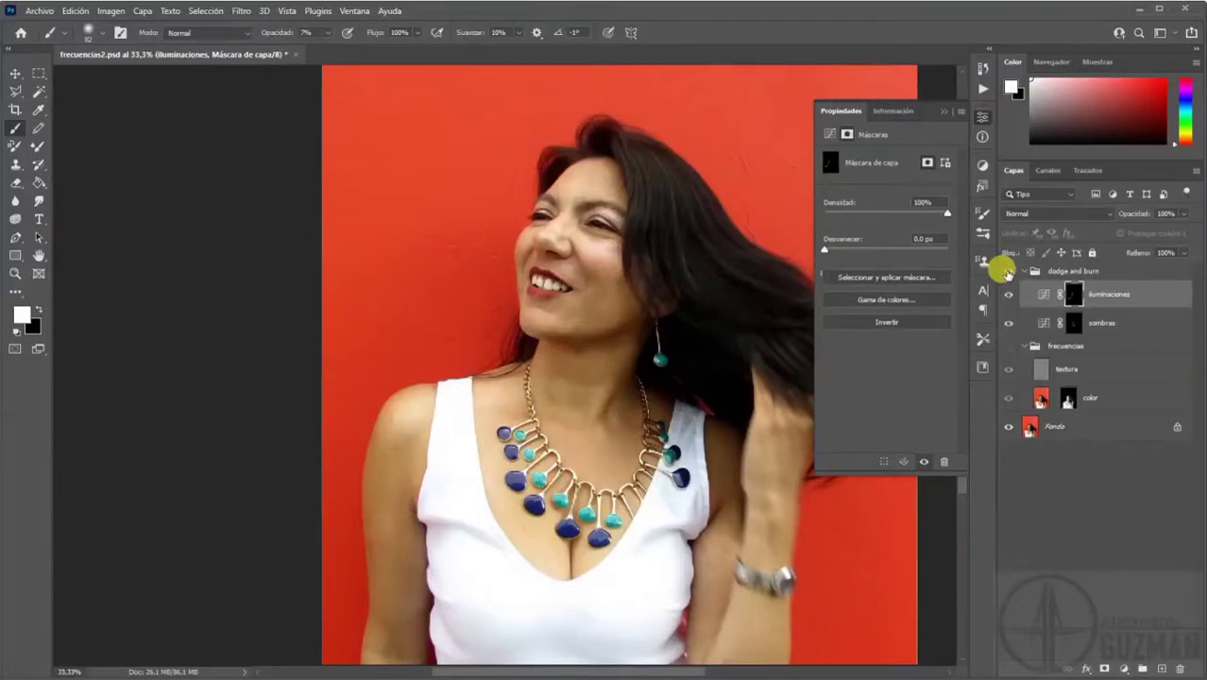
left_click(1009, 272)
left_click(1008, 272)
left_click(1009, 272)
left_click(1008, 272)
left_click(1009, 272)
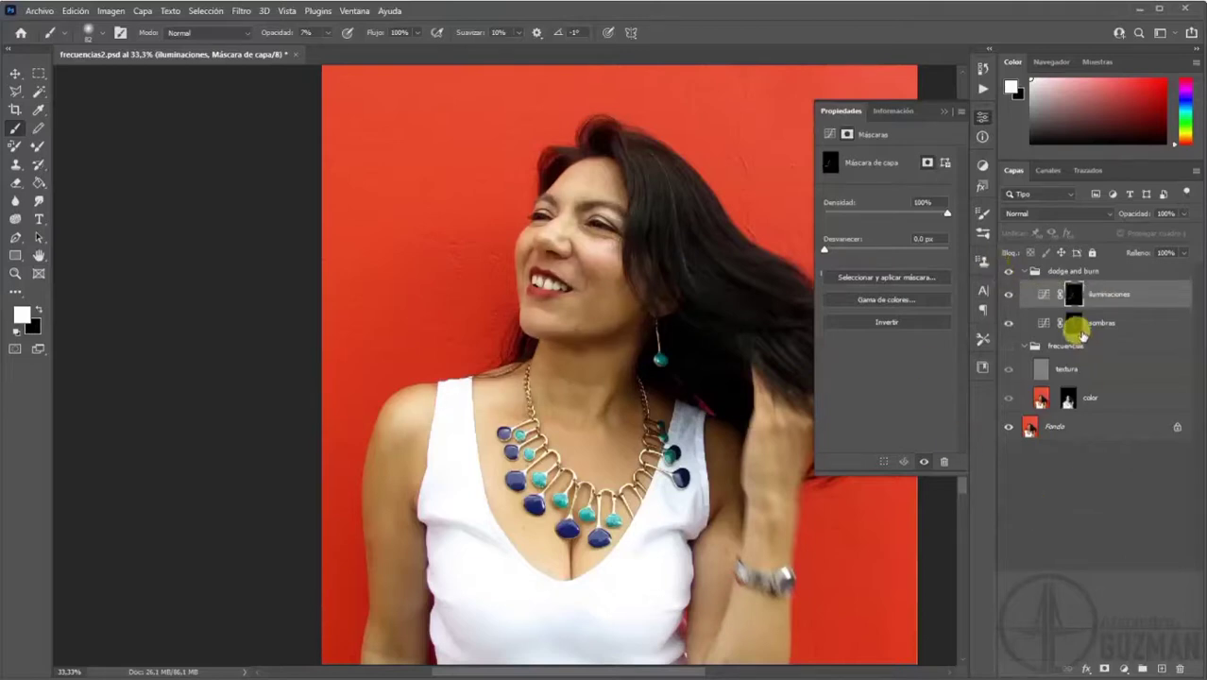
Enlarge the brush to 238 px and add broad strokes to the sombras mask and to the iluminaciones mask around the mouth and chin.
left_click(1075, 327)
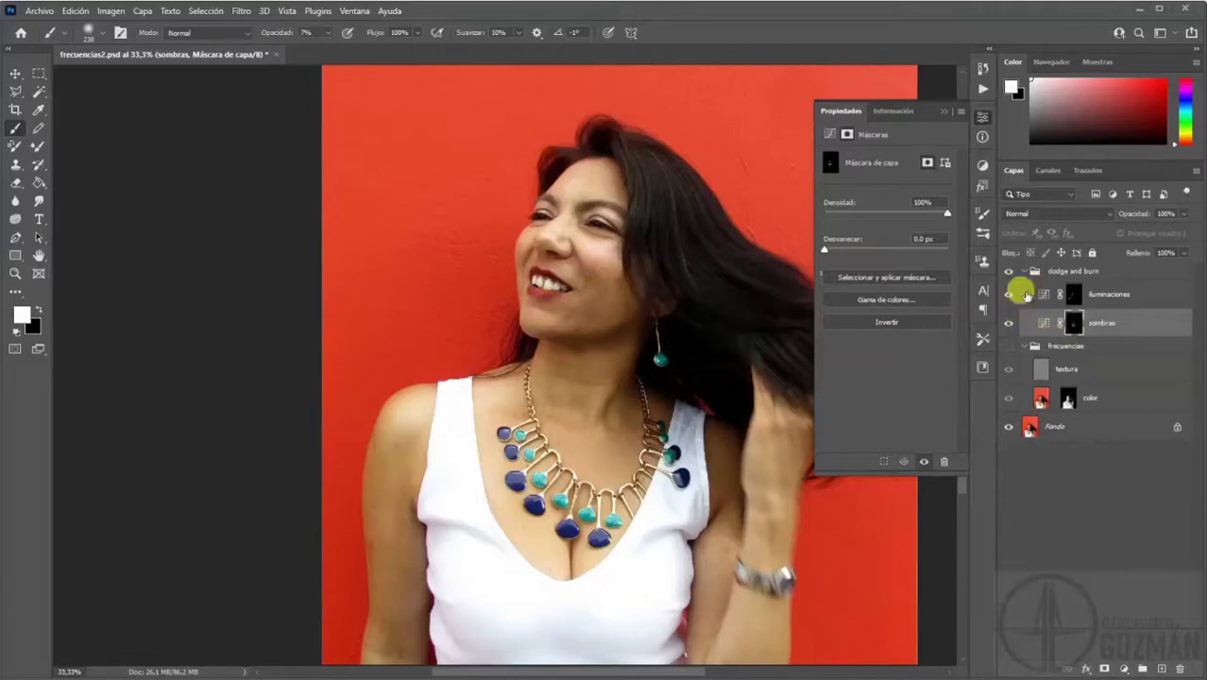
left_click(1044, 323)
left_click(1044, 294)
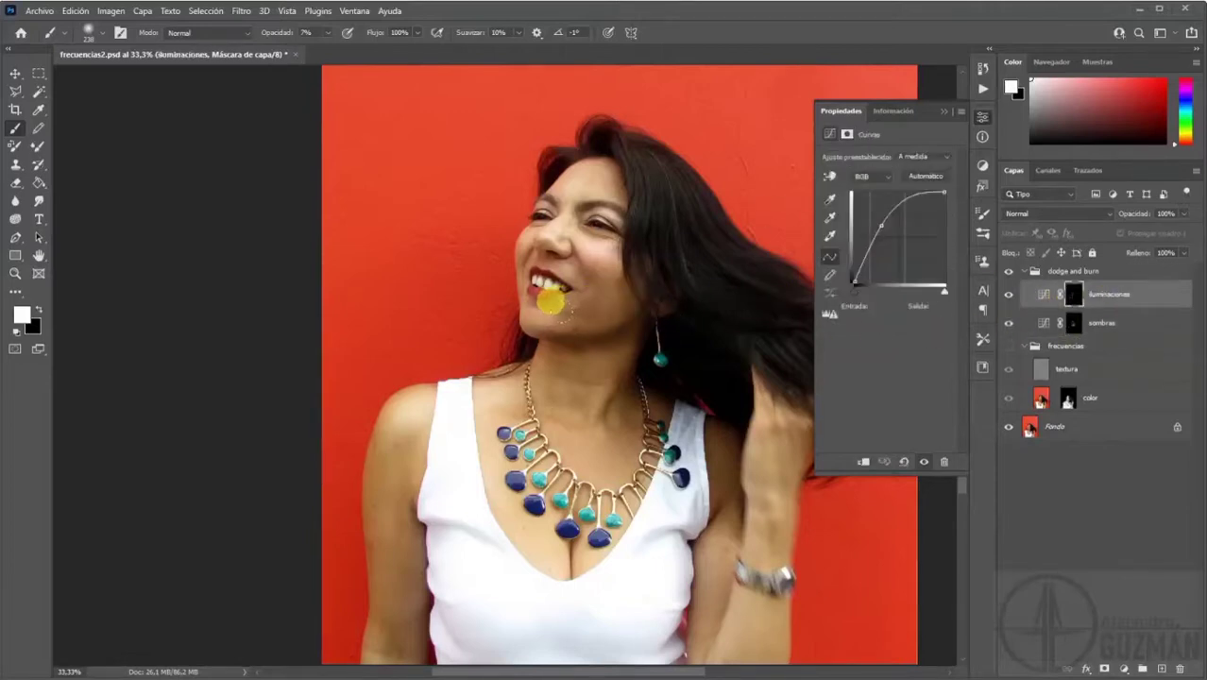
mouse_move(535, 301)
left_mouse_down()
mouse_move(594, 306)
mouse_move(545, 310)
mouse_move(569, 291)
left_mouse_up()
left_click(375, 312)
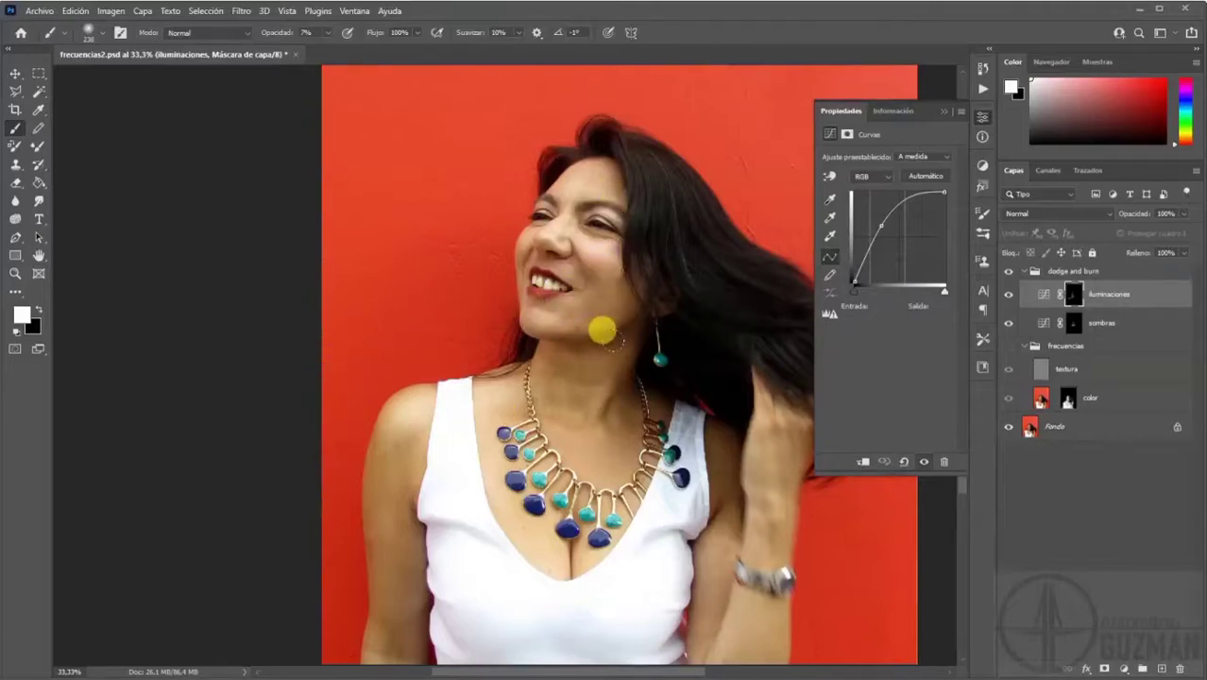
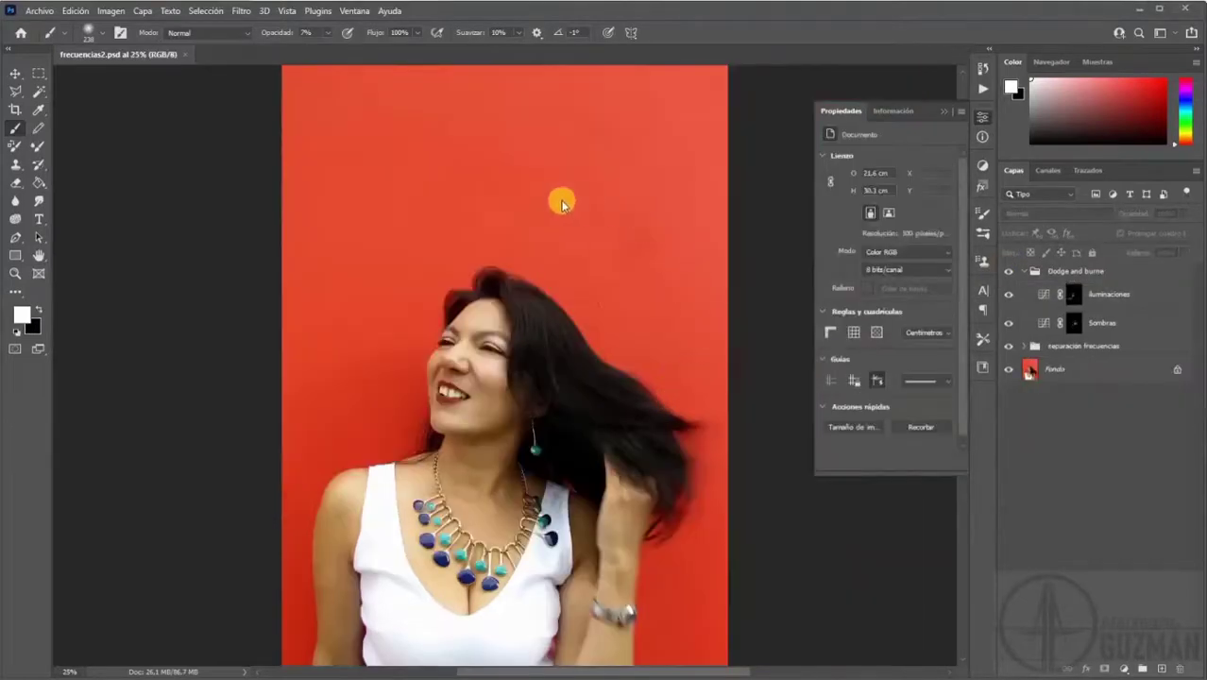
Hide and show the Dodge and burne group for comparison, and add an empty layer above iluminaciones.
left_click(1009, 272)
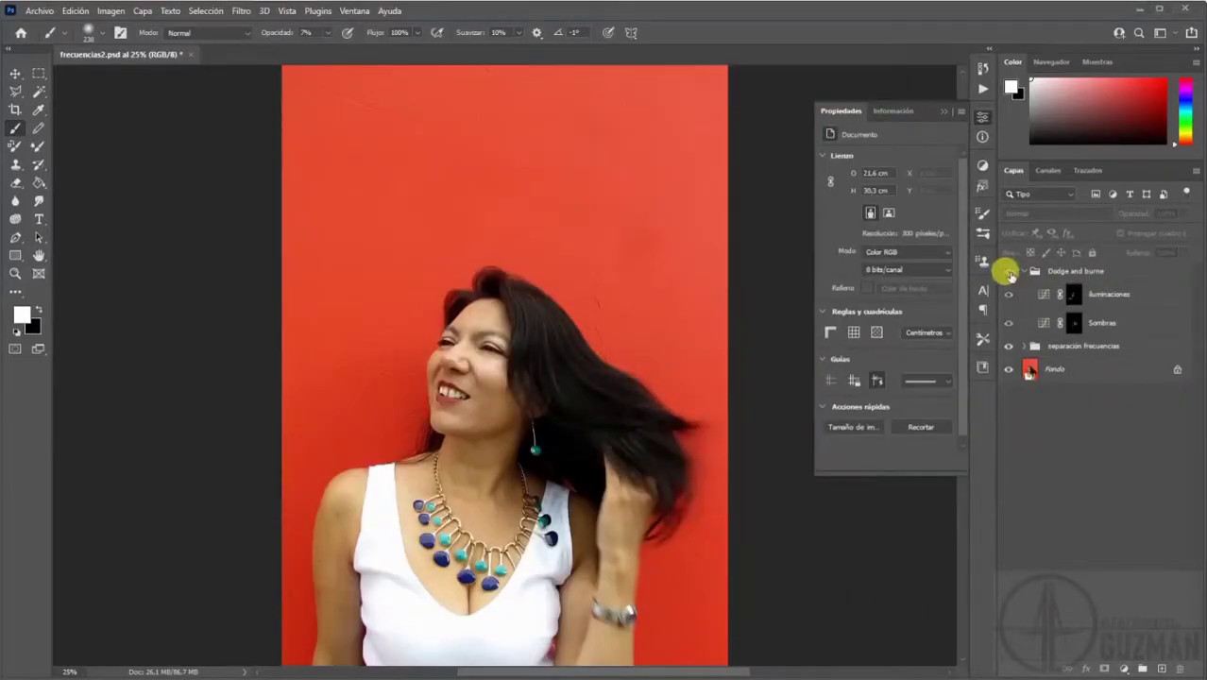
left_click(1009, 272)
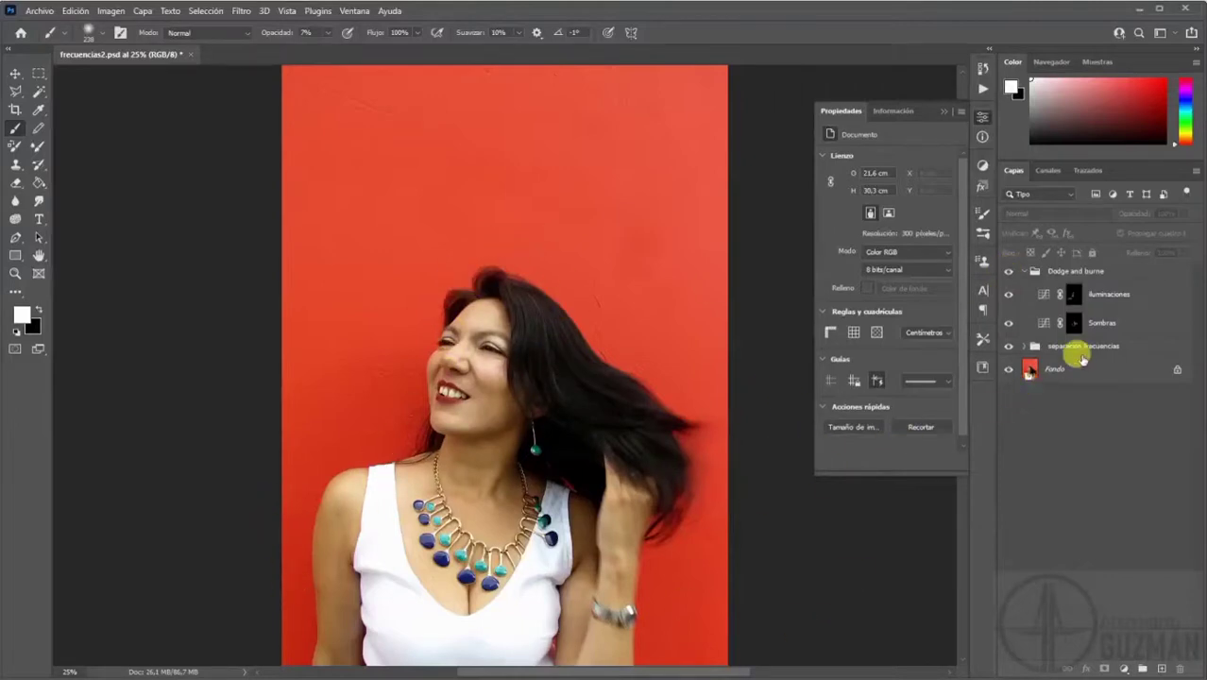
left_click(1107, 296)
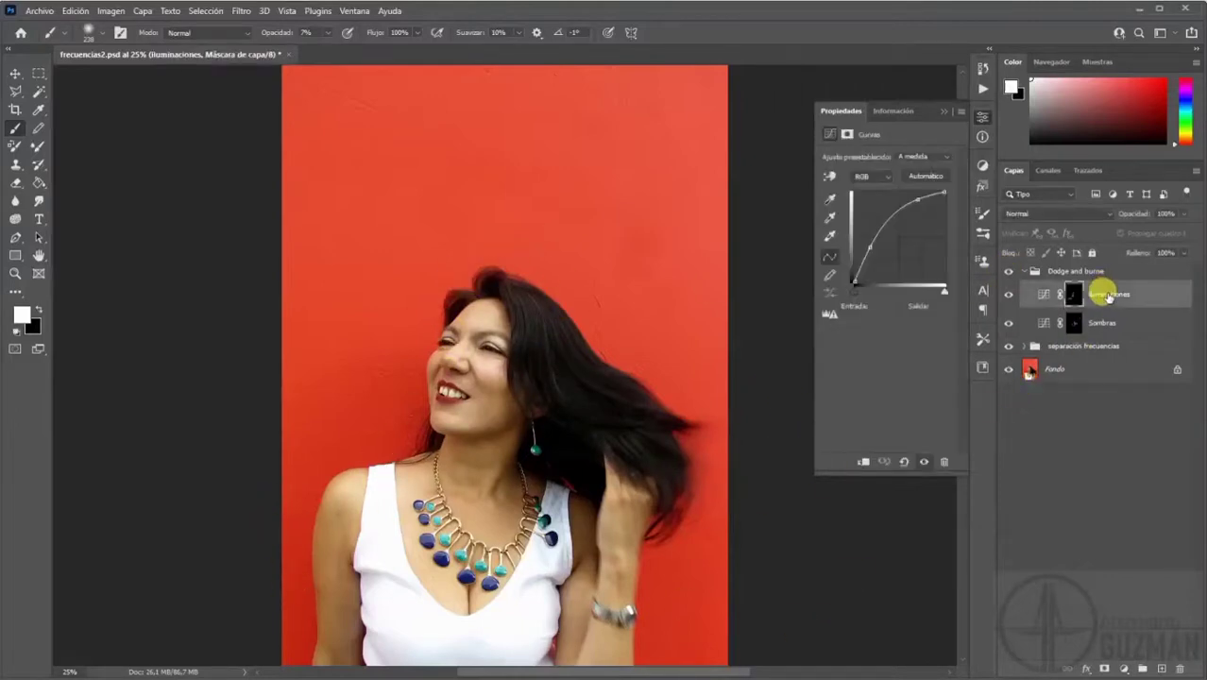
left_click(1161, 668)
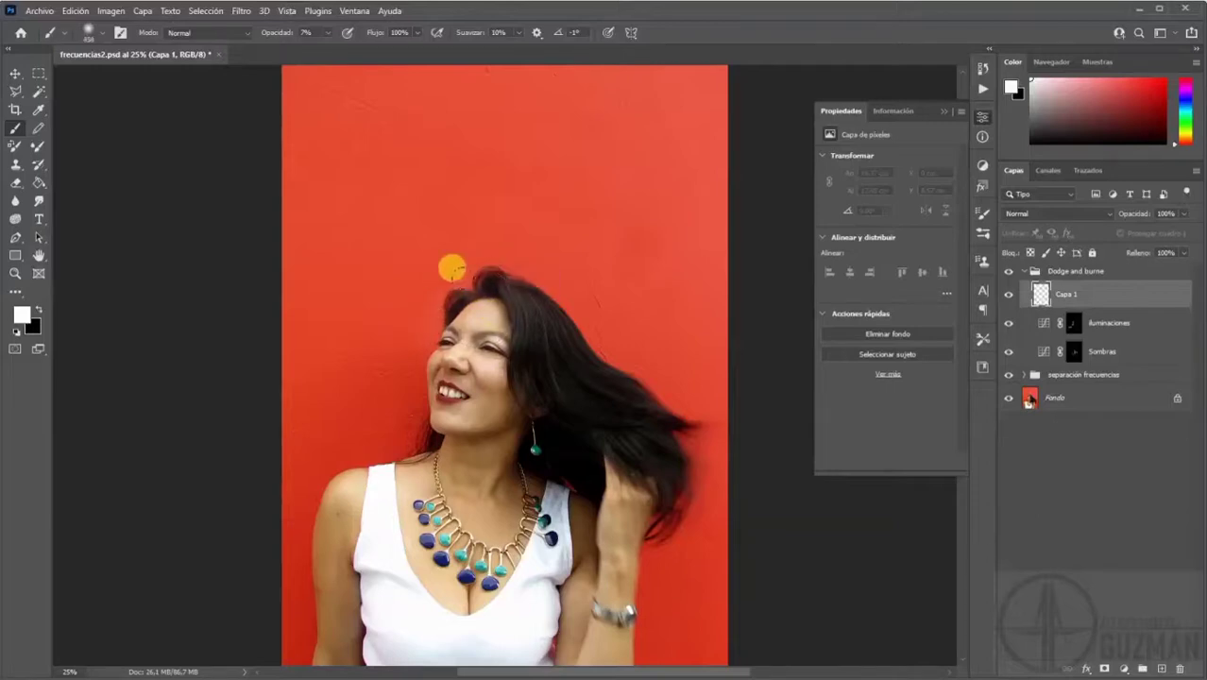
Undo the last stroke and try a white dab beside the forehead at 100% brush opacity.
key("ctrl+z")
left_click(327, 34)
left_click_drag(327, 36, 387, 59)
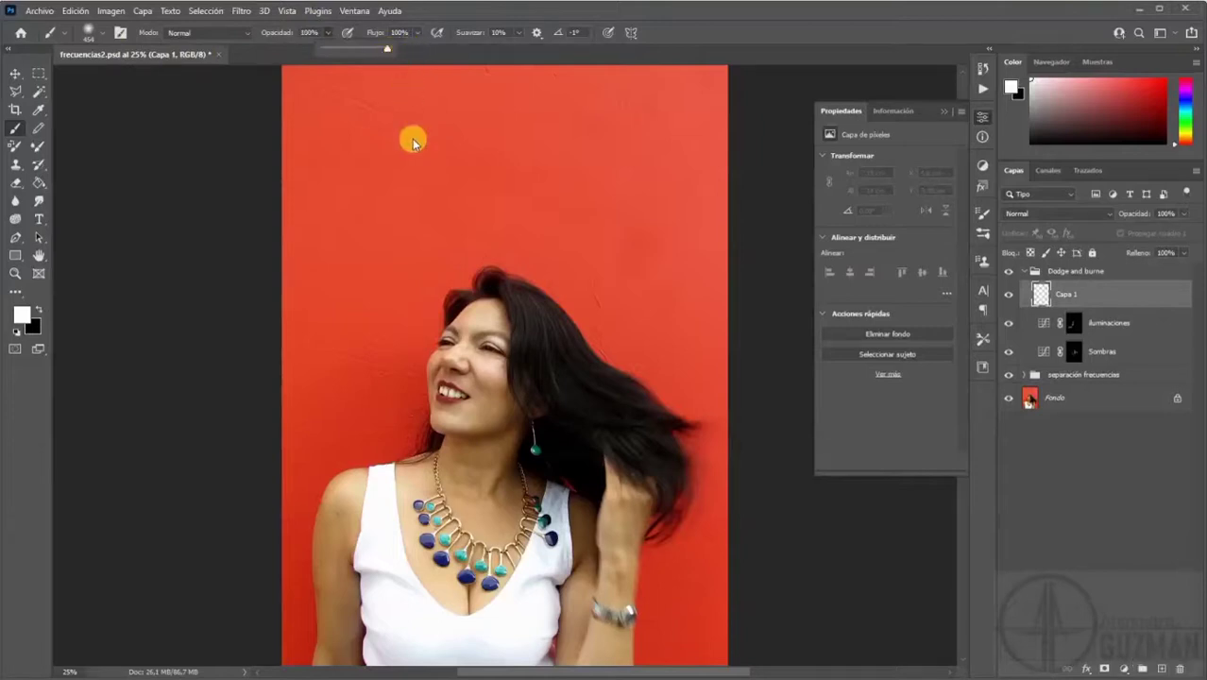
left_click(435, 301)
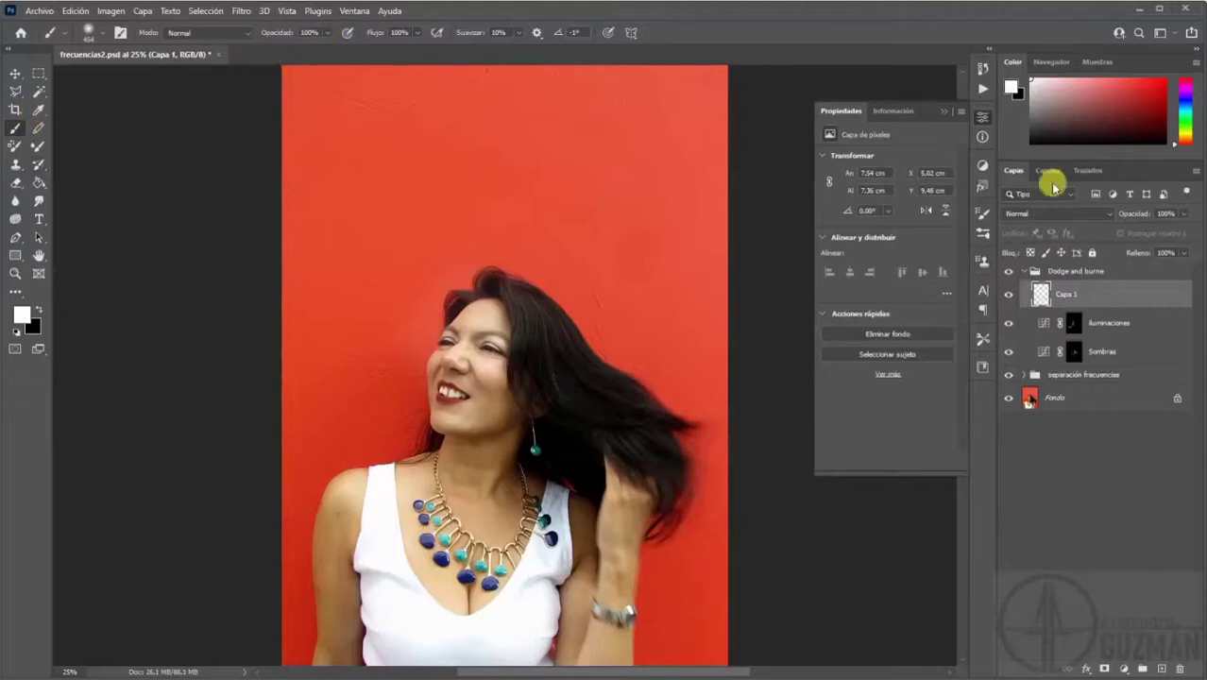
Set the brush opacity to 7% and paint a faint white veil over the face on Capa 1.
key("0")
key("7")
mouse_move(468, 352)
left_mouse_down()
mouse_move(445, 266)
mouse_move(428, 338)
mouse_move(436, 309)
mouse_move(421, 343)
left_mouse_up()
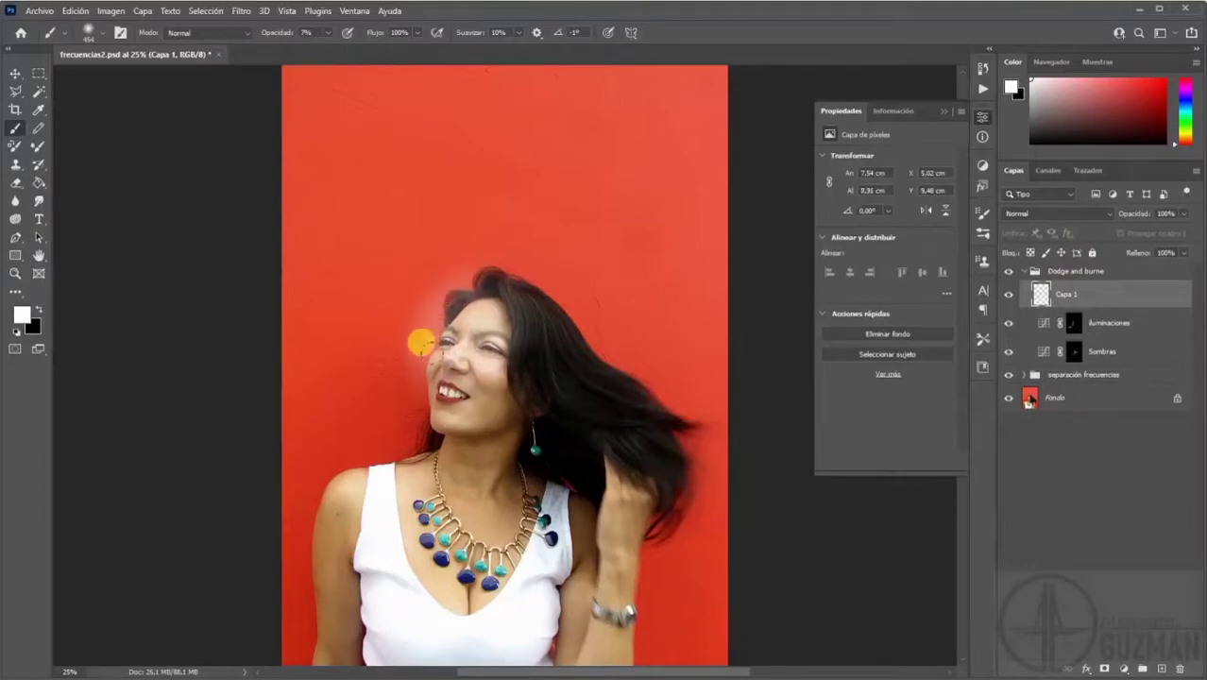
Set the brush opacity to 100% and paint solid white over the face, neck, shoulder and raised hand on Capa 1.
left_click_drag(328, 49, 410, 45)
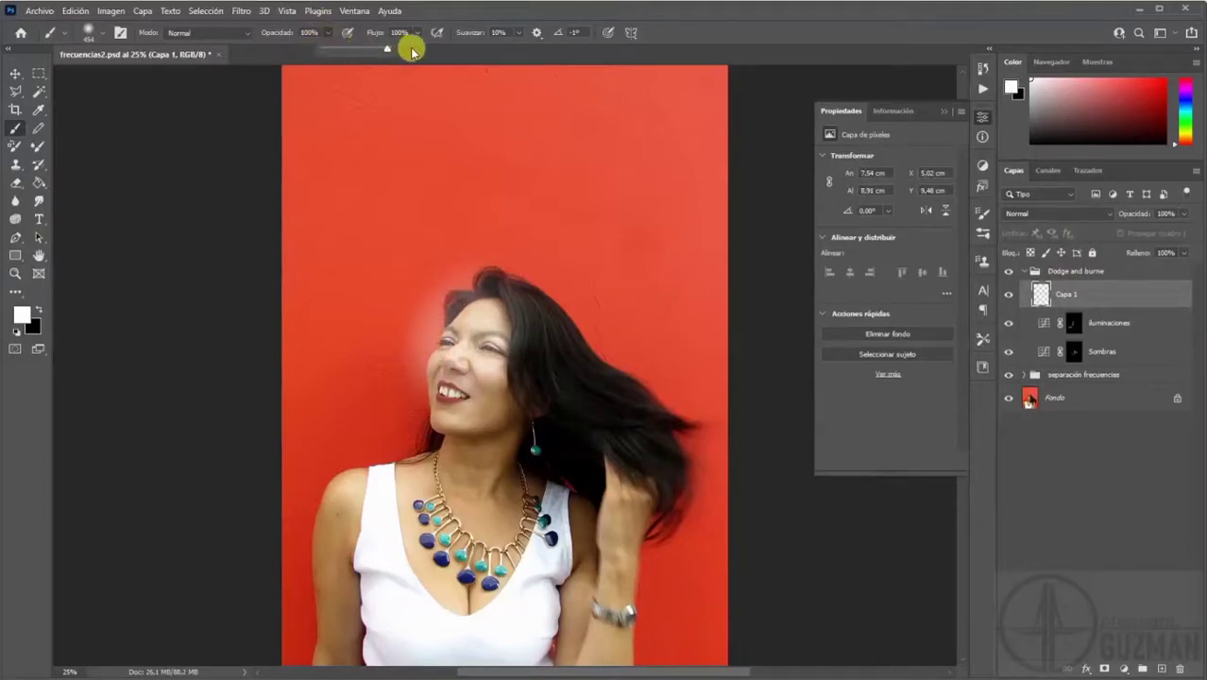
mouse_move(426, 258)
left_mouse_down()
mouse_move(446, 287)
mouse_move(410, 443)
mouse_move(334, 465)
mouse_move(305, 525)
mouse_move(418, 445)
left_mouse_up()
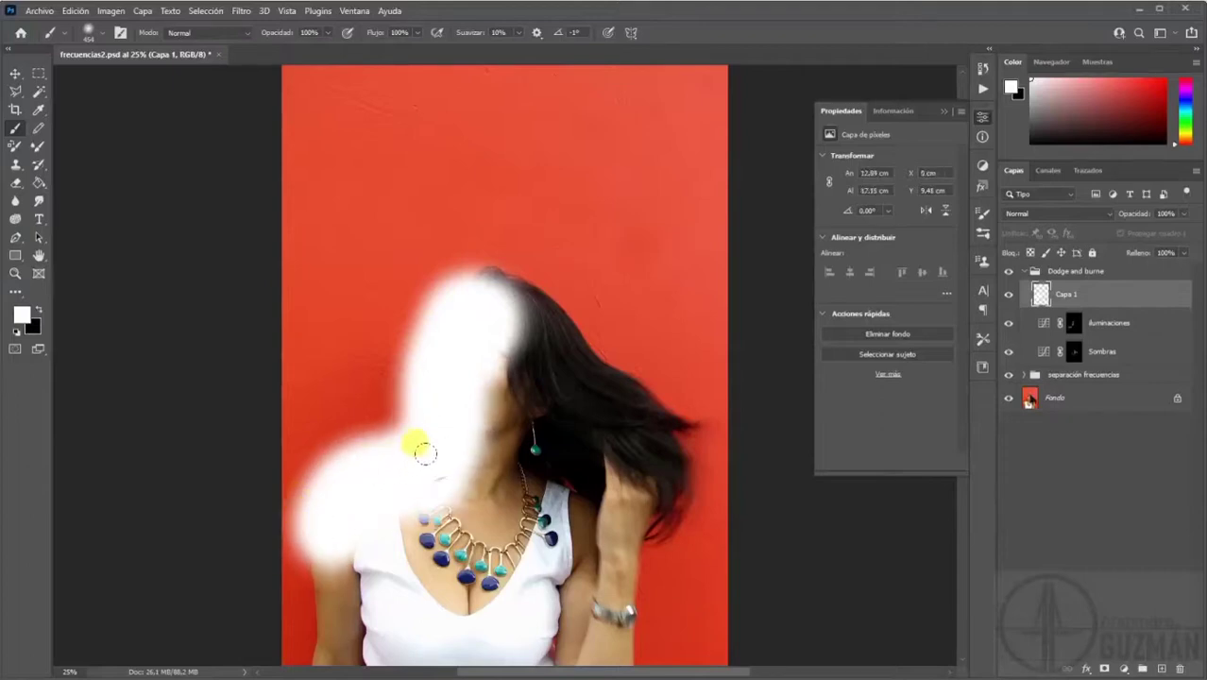
left_click_drag(585, 484, 613, 541)
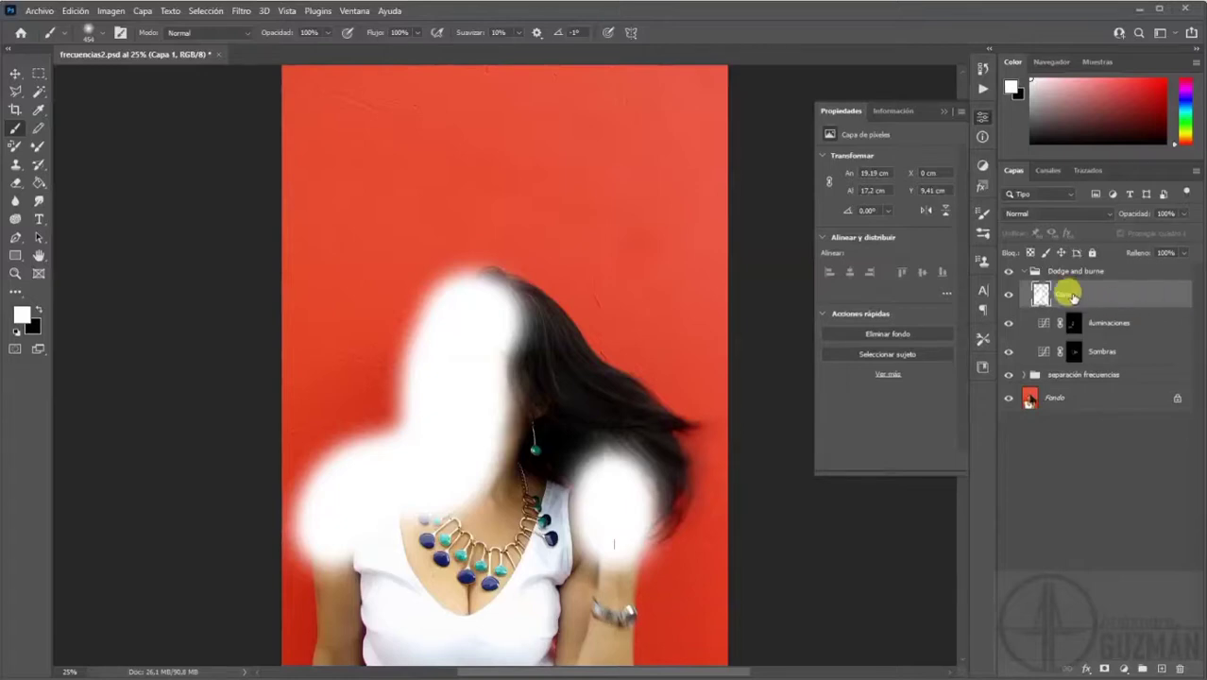
Rename the white-painted layer as mezcla avanzada.
double_click(1065, 293)
type("d")
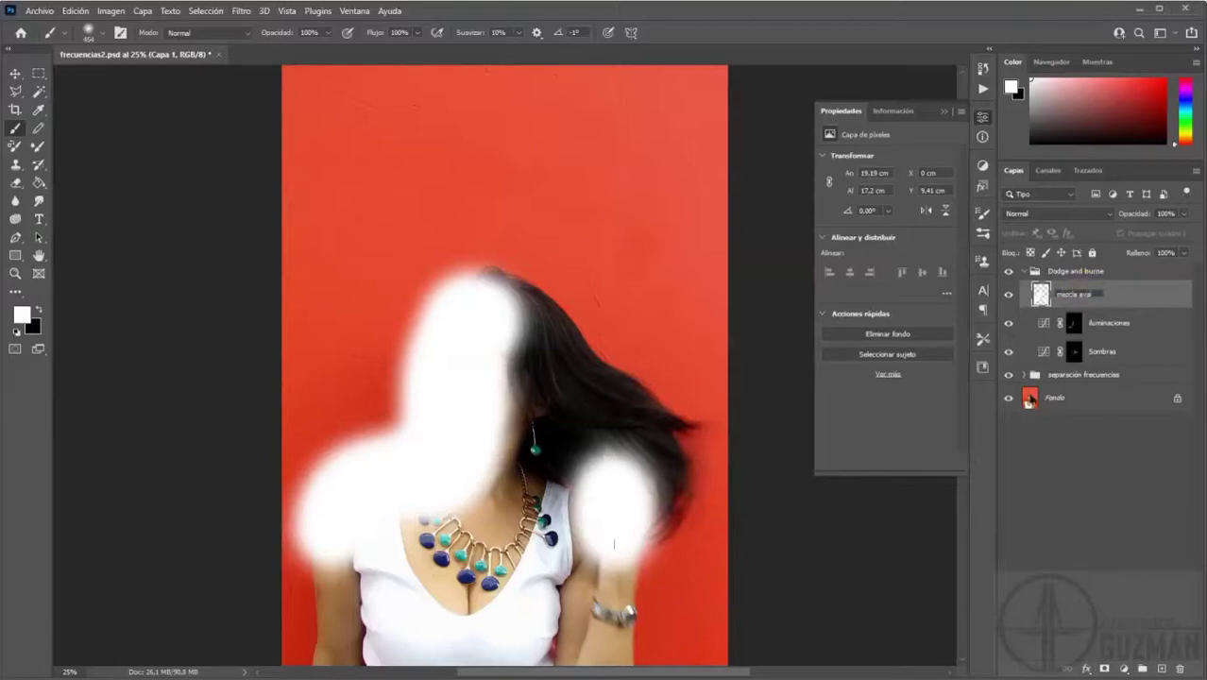
type("ezcla avanzada")
key("Return")
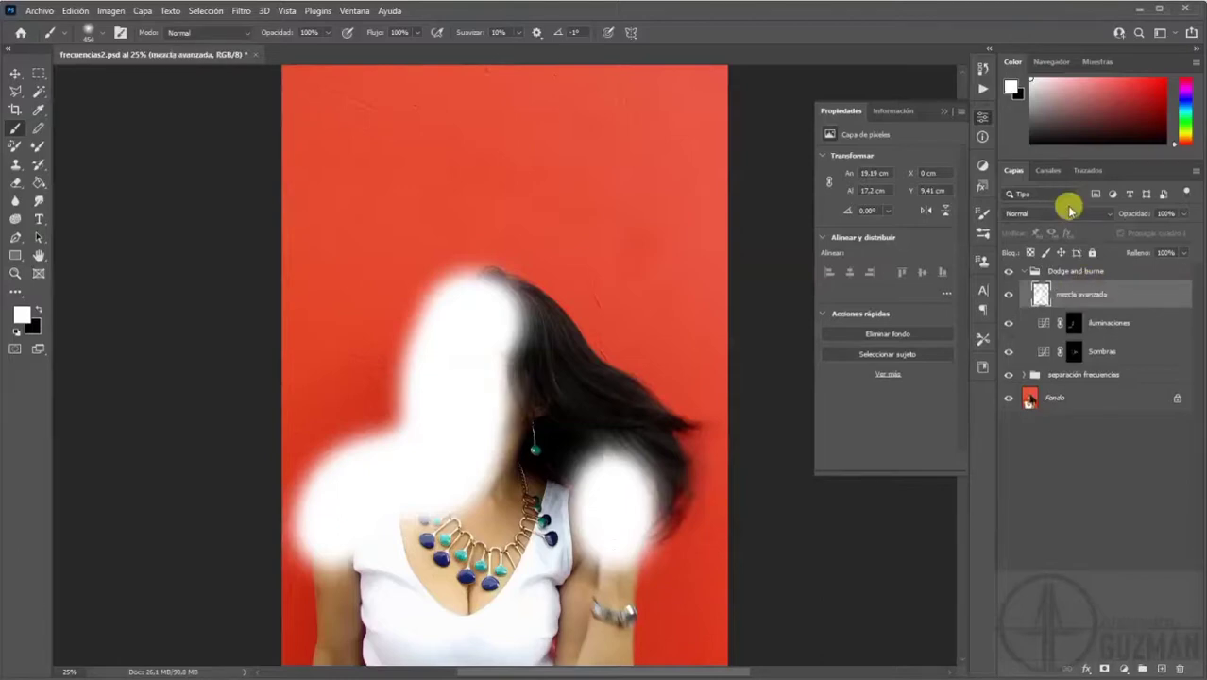
In mezcla avanzada's blending options, split the underlying layer's black Blend If slider to about 150 / 249 so the white paint affects lighter tones.
double_click(1162, 295)
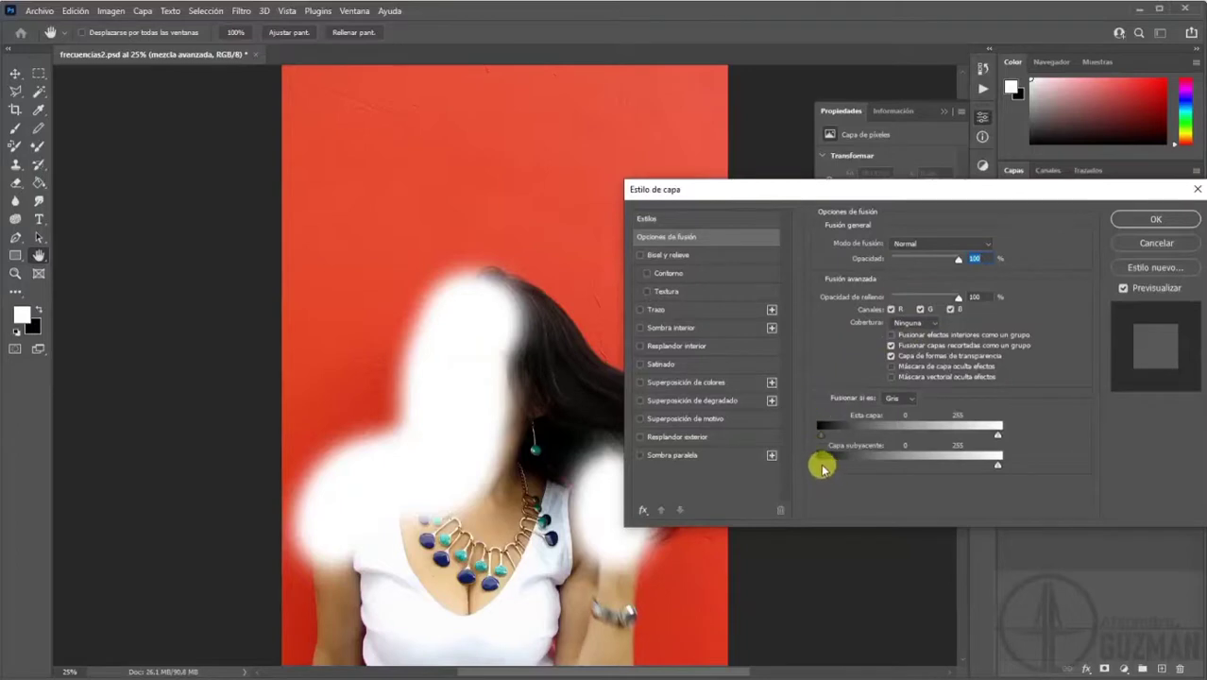
left_click_drag(821, 465, 930, 463)
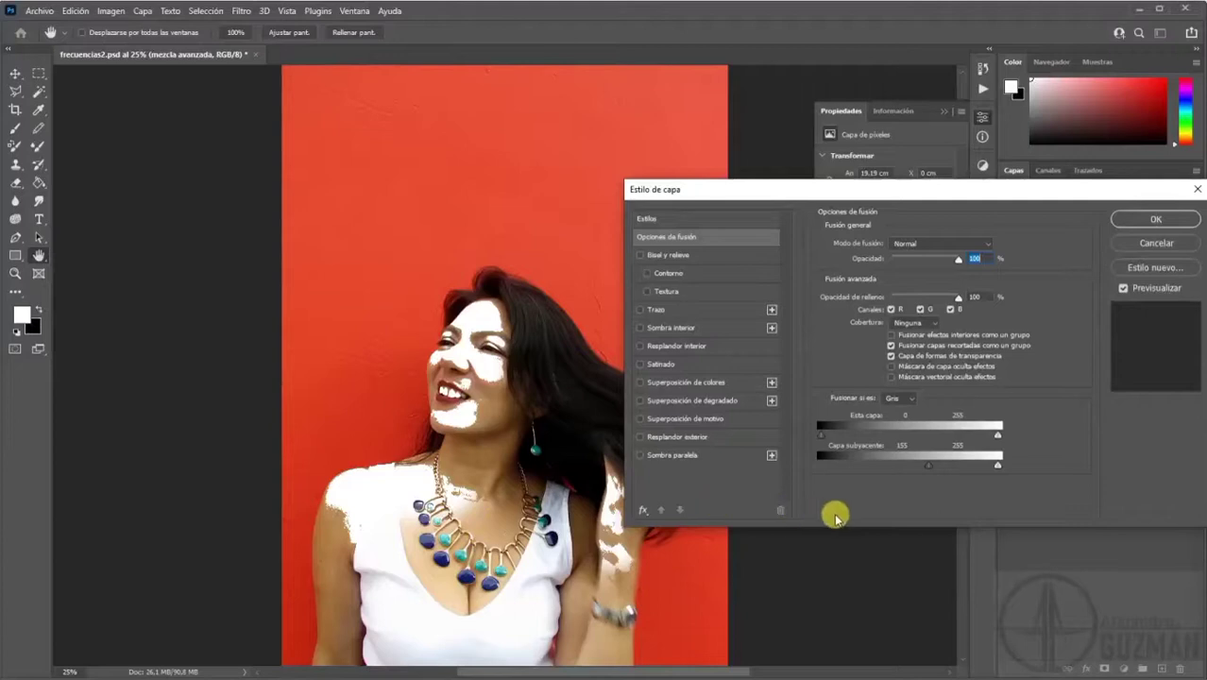
key("alt")
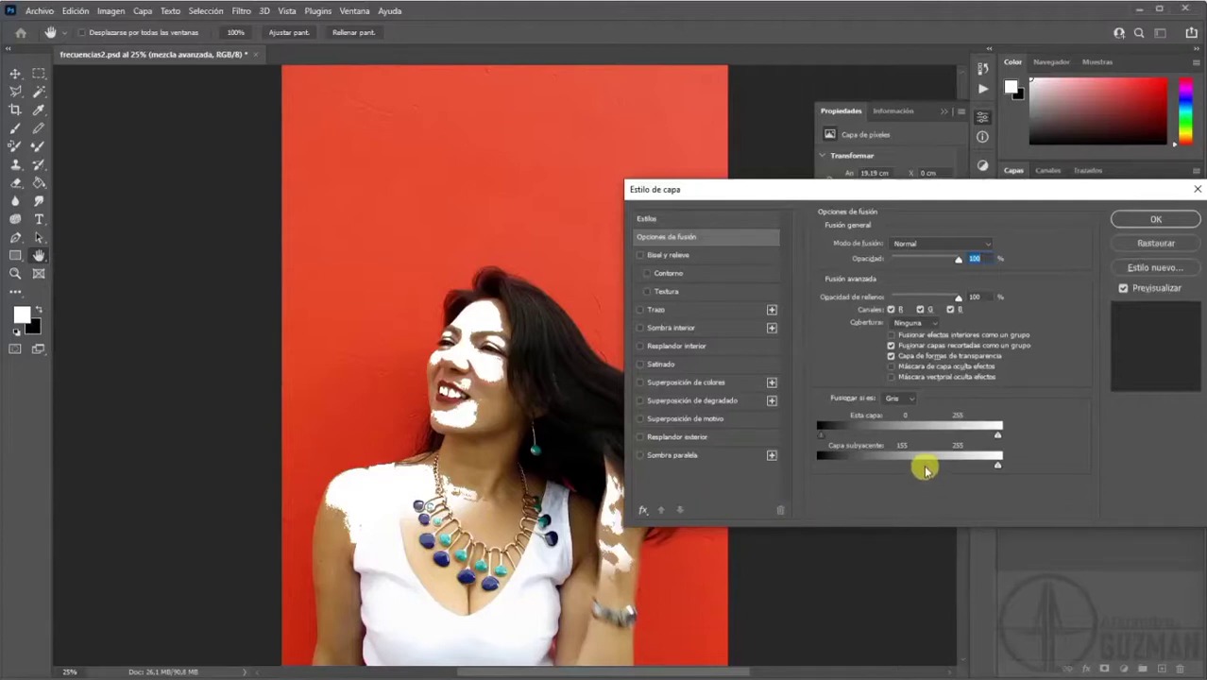
left_click_drag(925, 469, 982, 472)
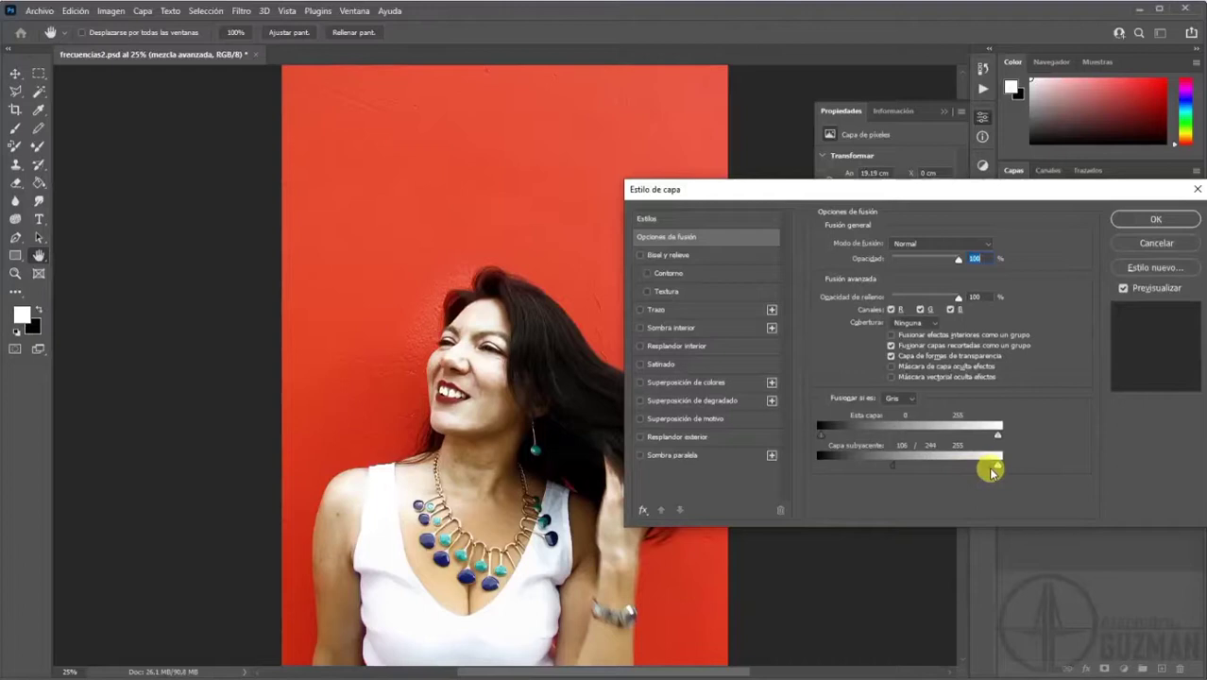
left_click_drag(892, 466, 817, 469)
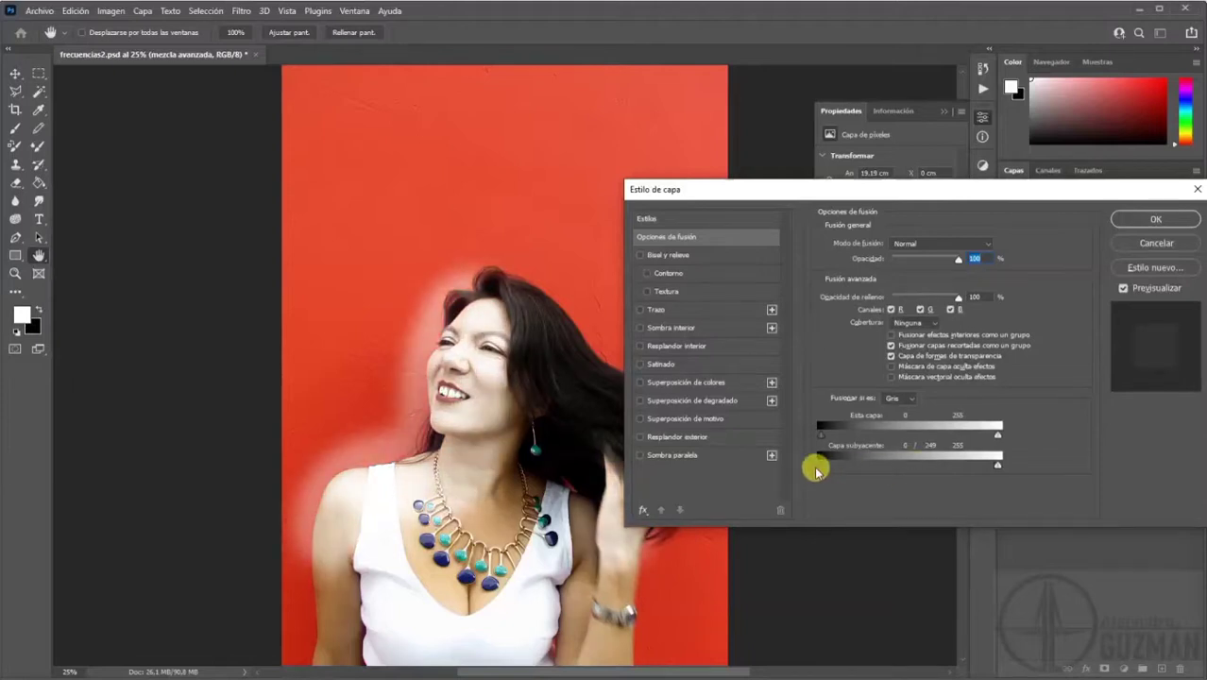
left_click_drag(818, 468, 918, 469)
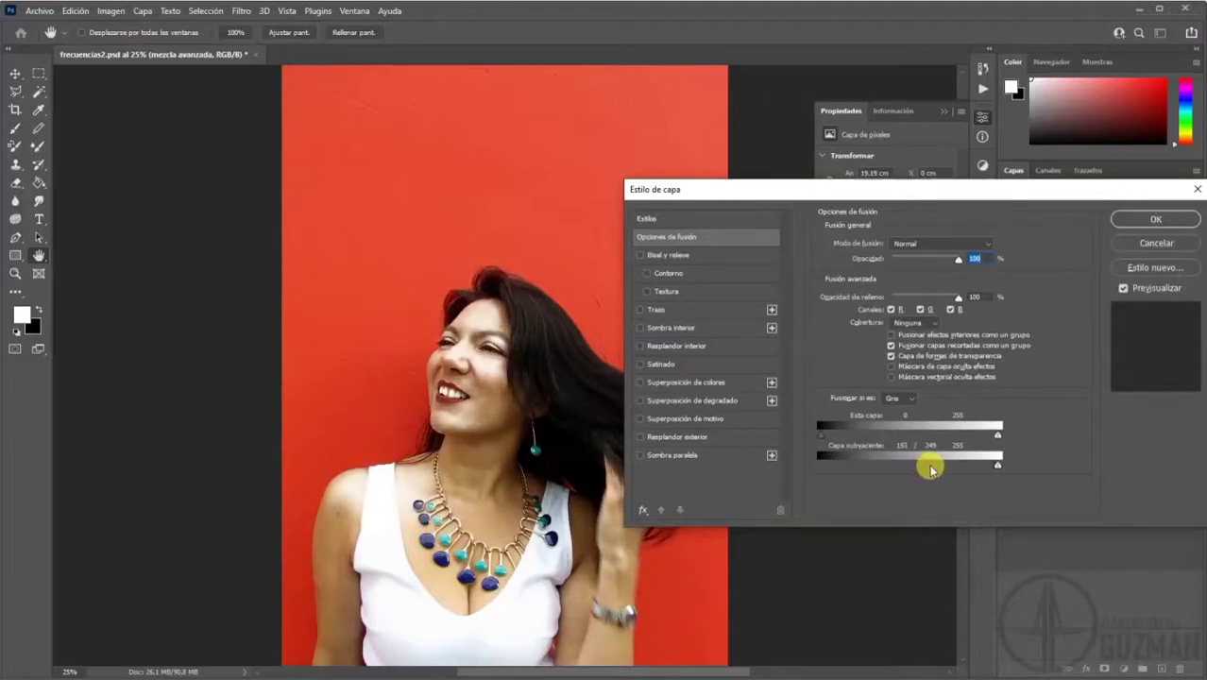
left_click_drag(923, 467, 931, 467)
left_click(1128, 222)
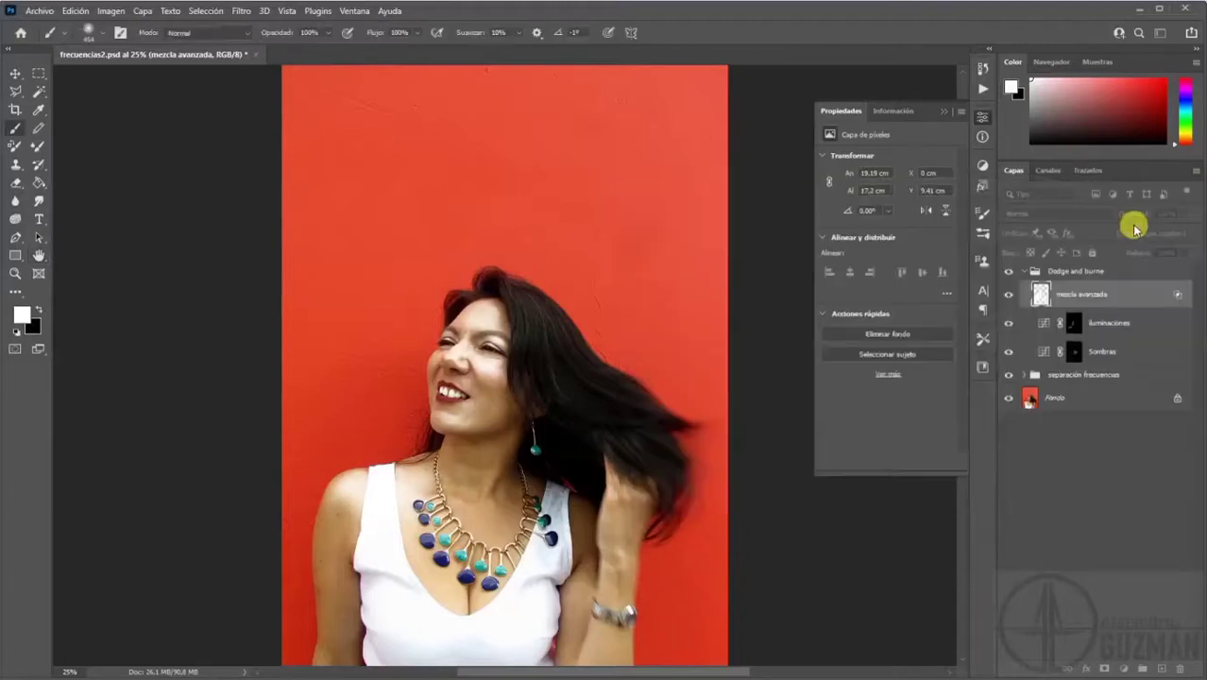
Lower the mezcla avanzada layer's opacity to 54% and save the document.
left_click(1183, 214)
left_click_drag(1184, 229, 1175, 234)
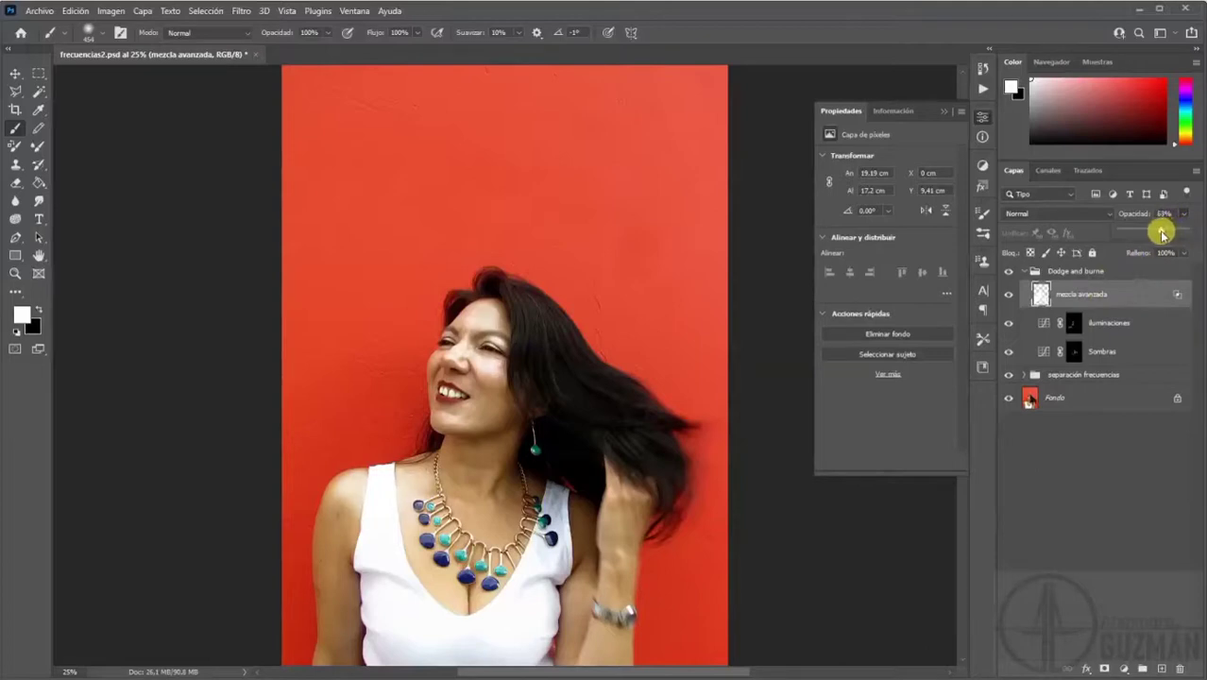
mouse_move(1168, 234)
left_mouse_down()
mouse_move(1159, 227)
mouse_move(1181, 227)
mouse_move(1137, 226)
mouse_move(1201, 225)
mouse_move(1108, 232)
mouse_move(1185, 231)
mouse_move(1156, 242)
left_mouse_up()
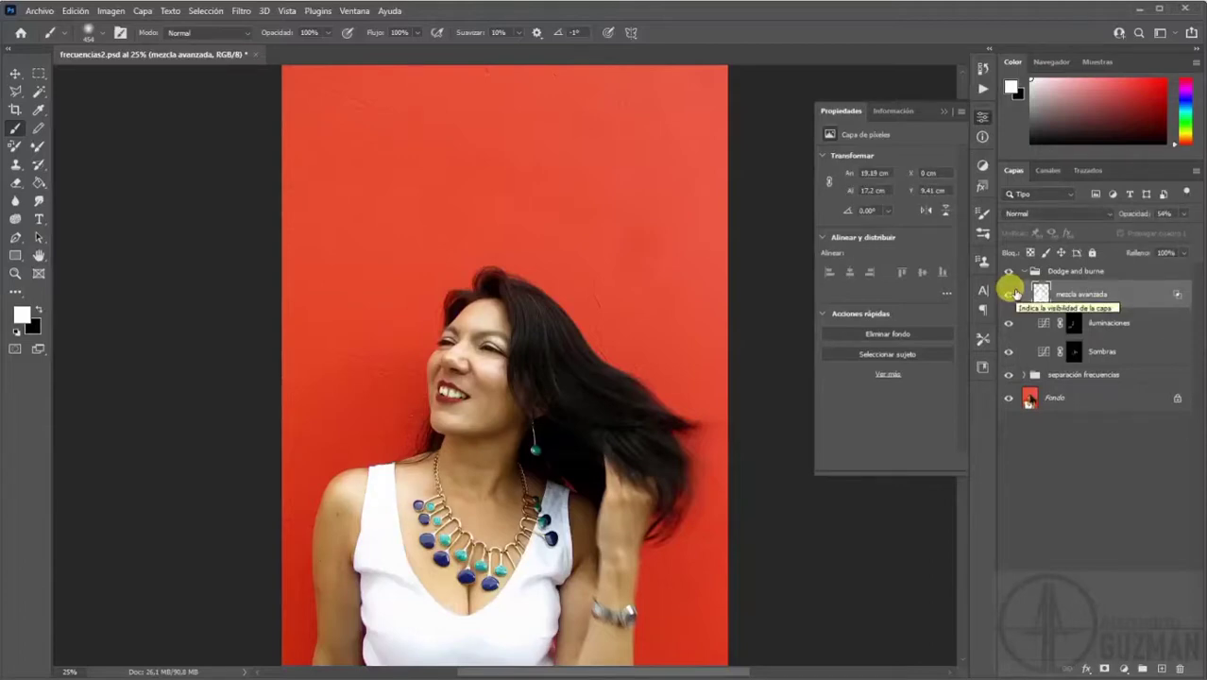
key("ctrl+s")
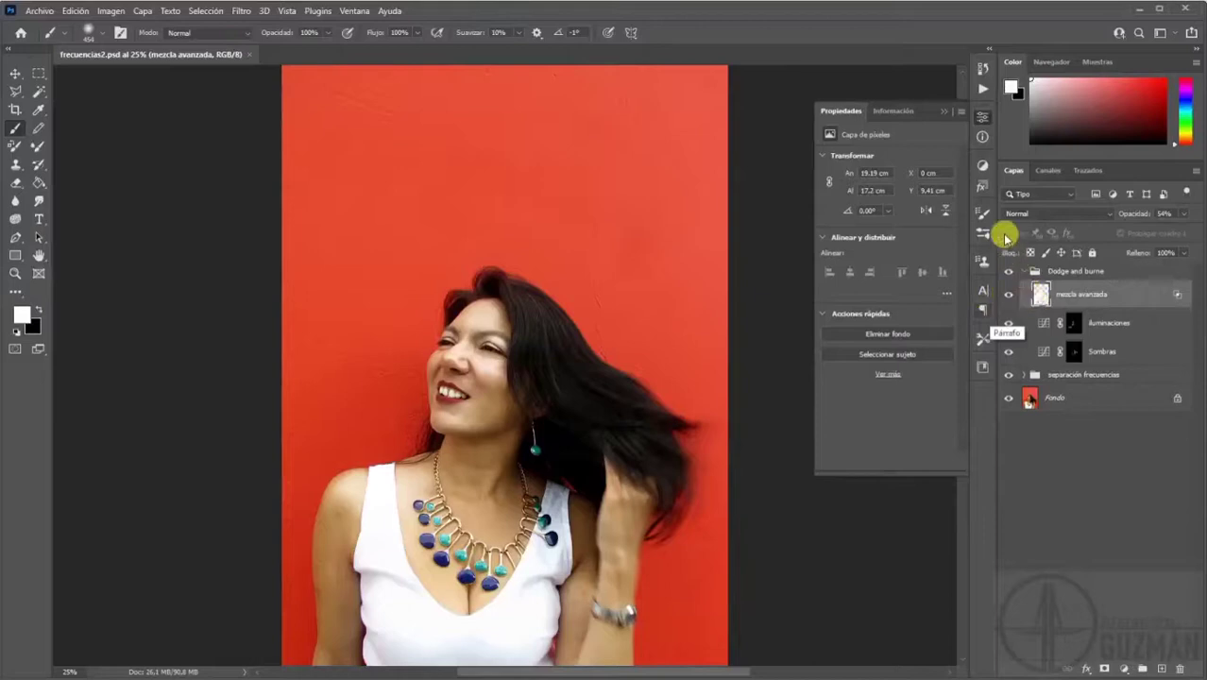
Add a Curves adjustment layer above mezcla avanzada and pull its midtones strongly down to darken the photo.
left_click(984, 166)
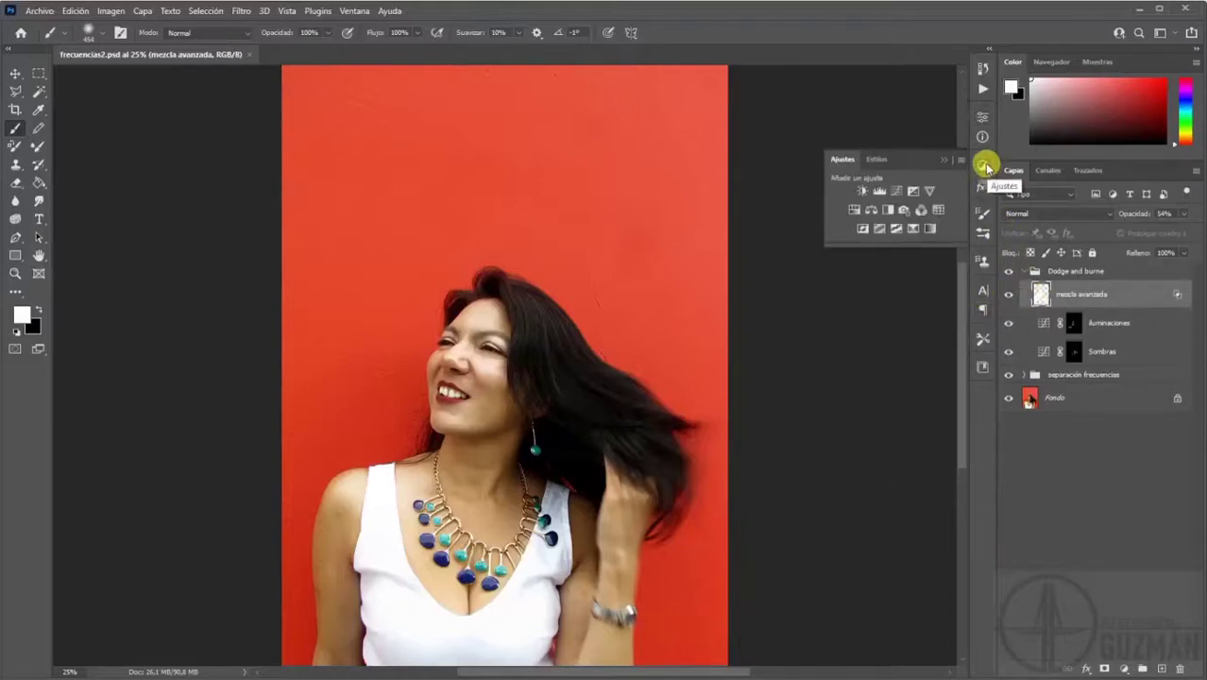
left_click(895, 189)
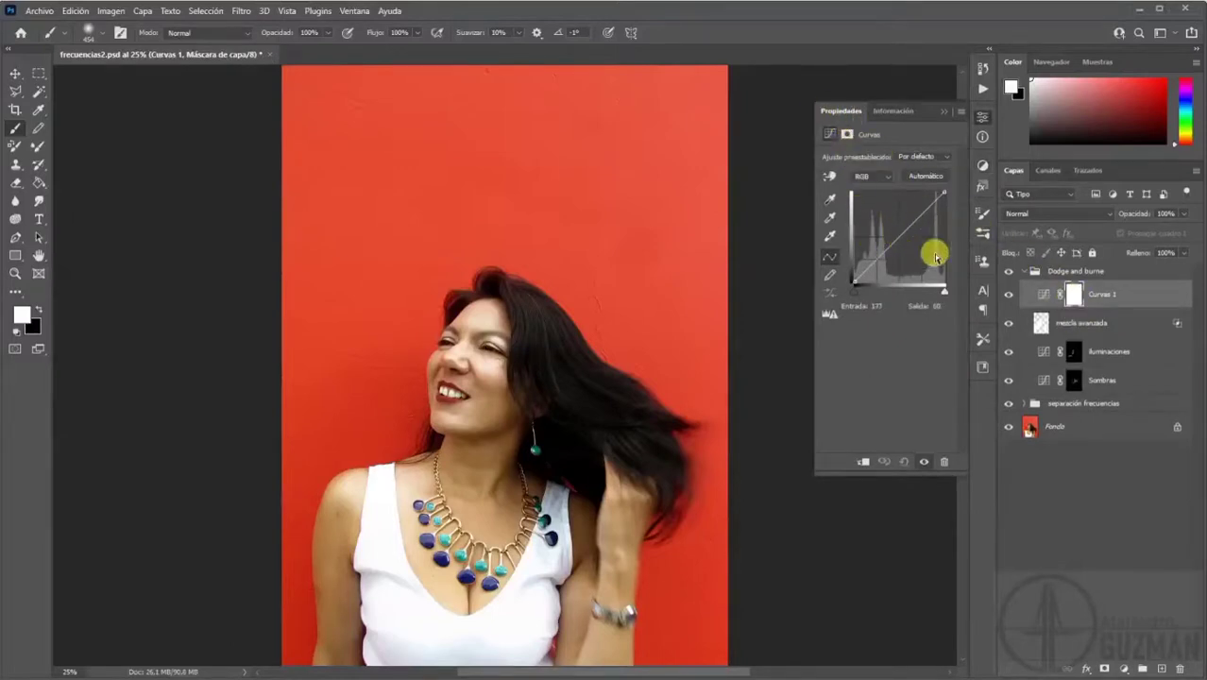
left_click_drag(897, 234, 920, 237)
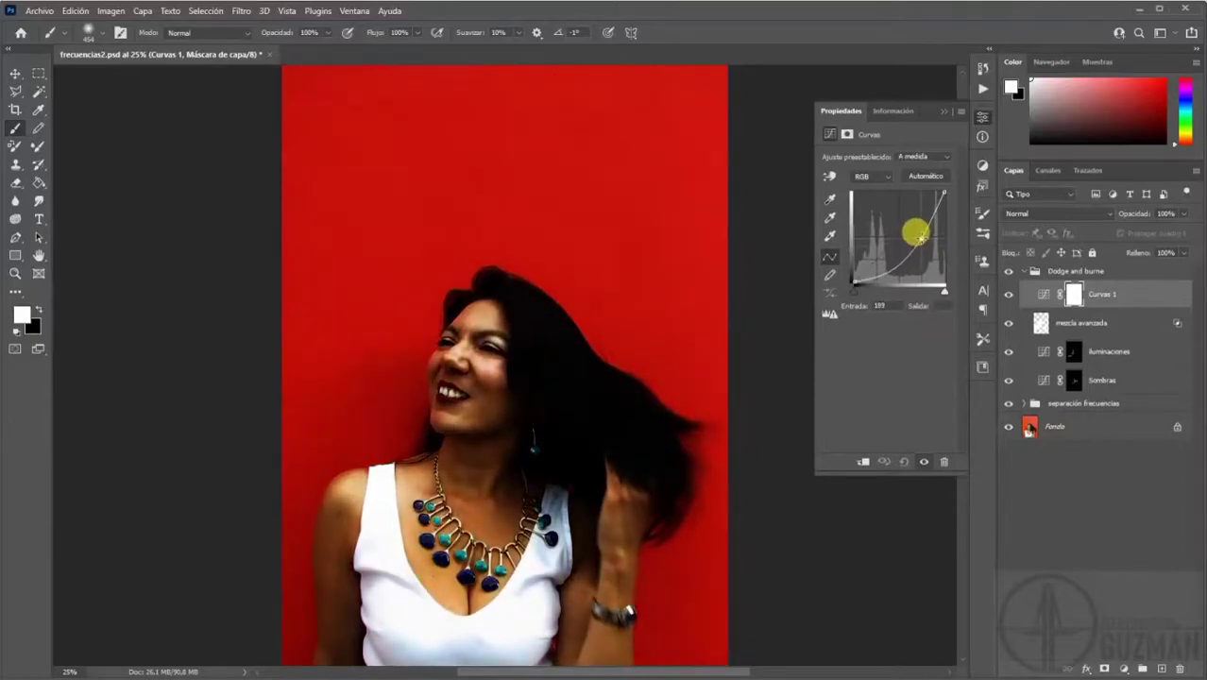
Paint black over the centre of the Curves mask with a very large soft brush, leaving a dark vignette at the edges.
left_click(1073, 294)
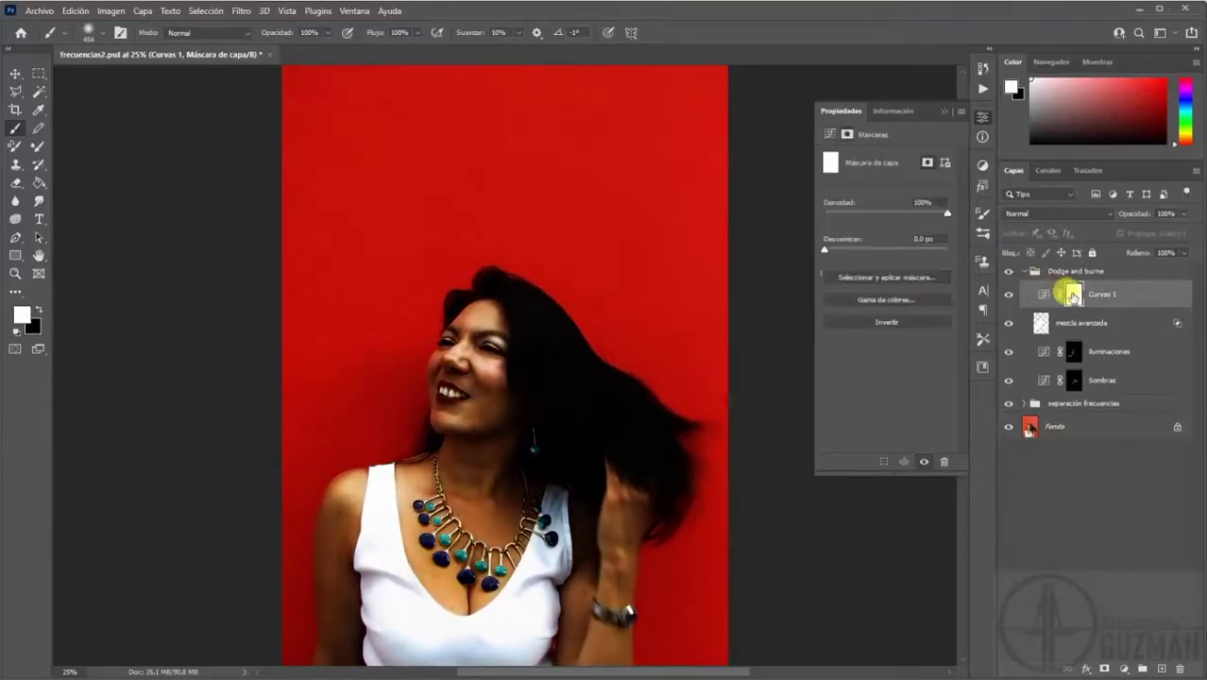
left_click(39, 310)
mouse_move(520, 329)
left_mouse_down()
mouse_move(668, 409)
mouse_move(795, 431)
mouse_move(717, 439)
left_mouse_up()
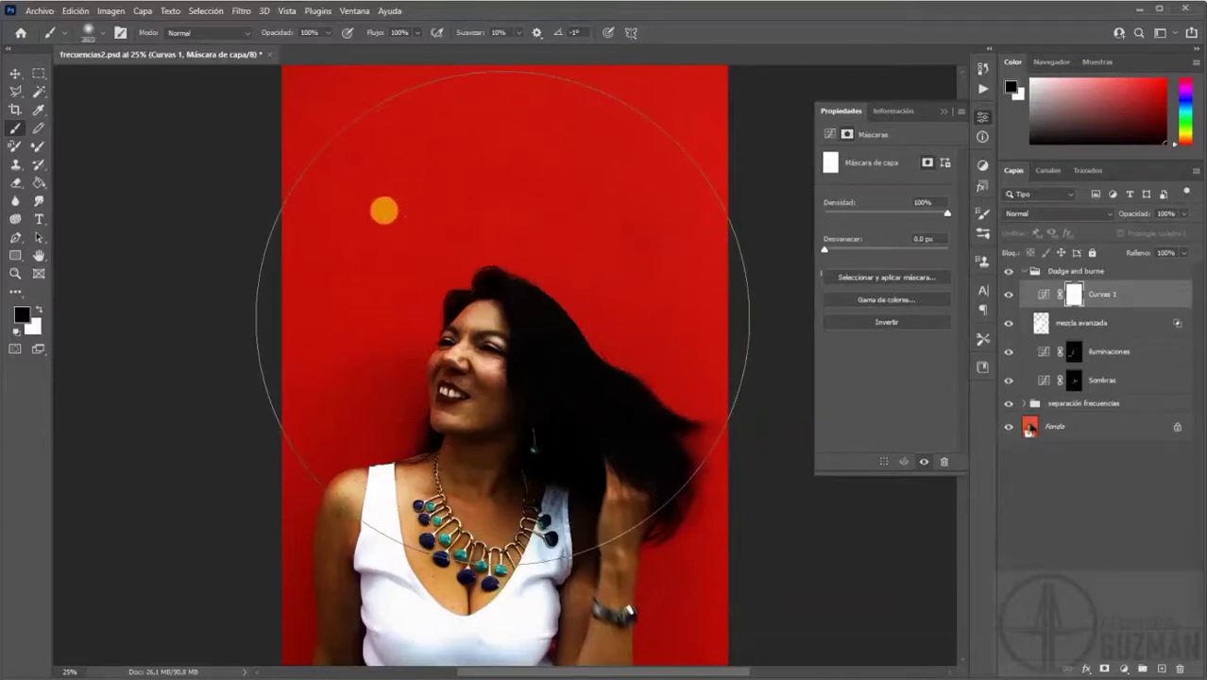
left_click(300, 139)
left_click(295, 141)
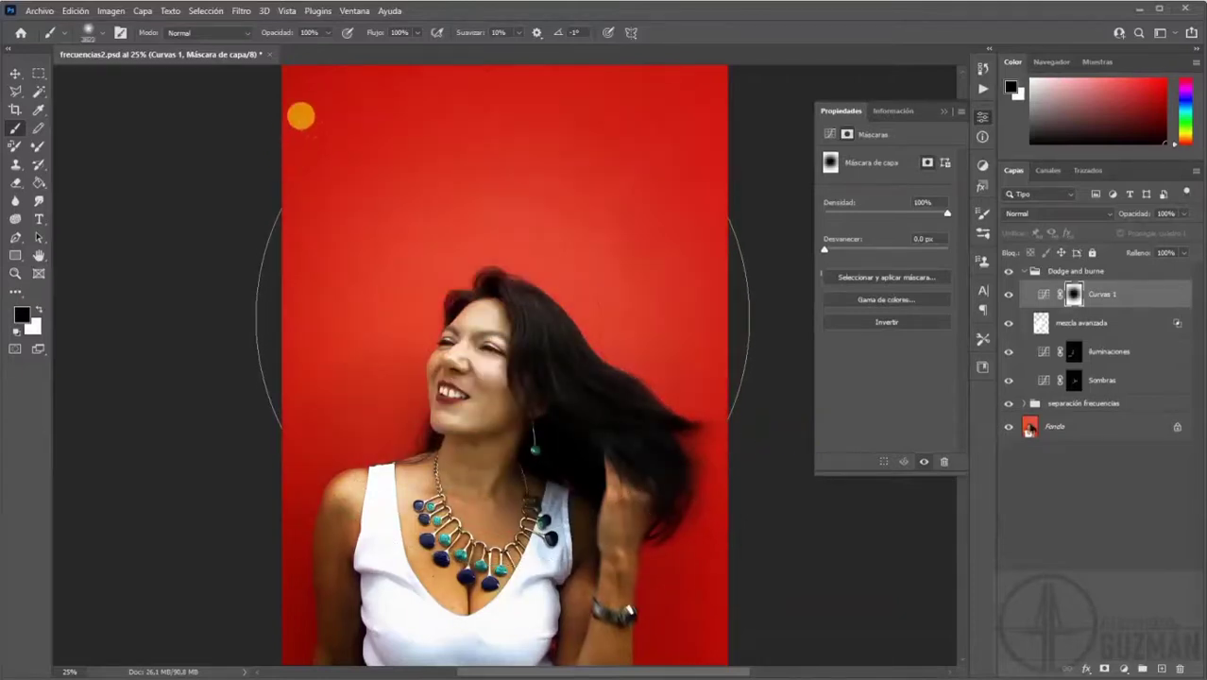
left_click(288, 132)
left_click(293, 127)
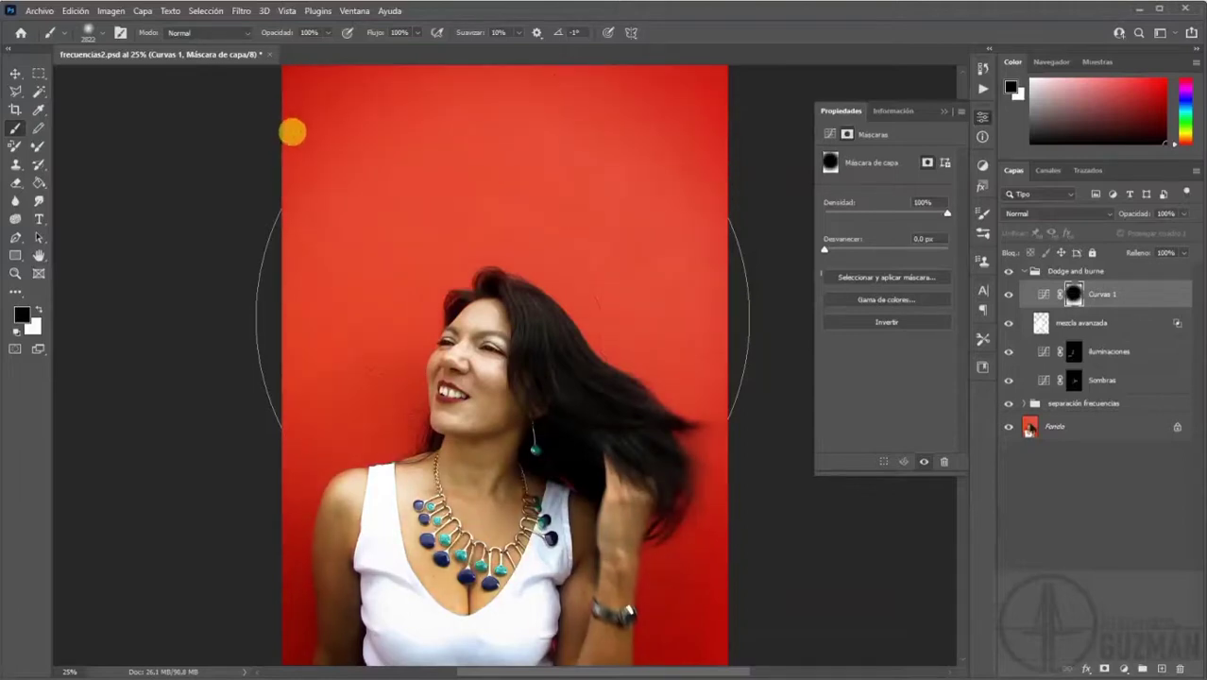
Check the vignette along the portrait's edges with the Move tool active and save the document.
left_click(16, 75)
scroll(749, 422, "down", 3)
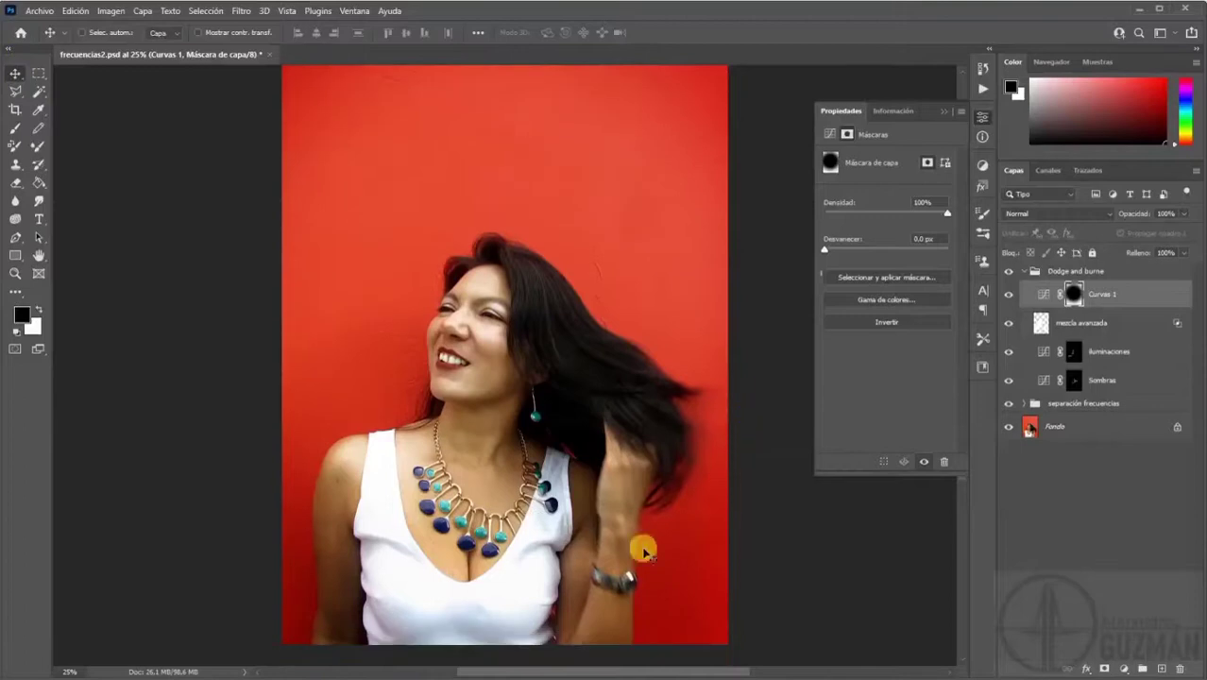
scroll(353, 350, "up", 3)
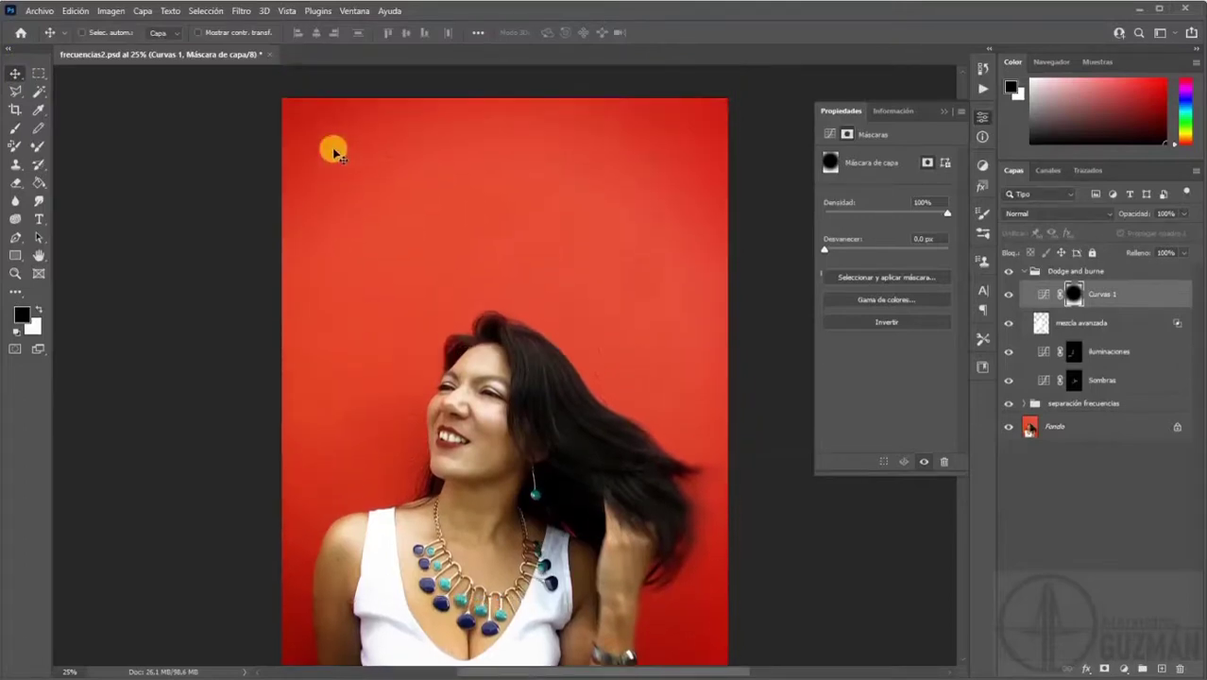
scroll(692, 250, "down", 3)
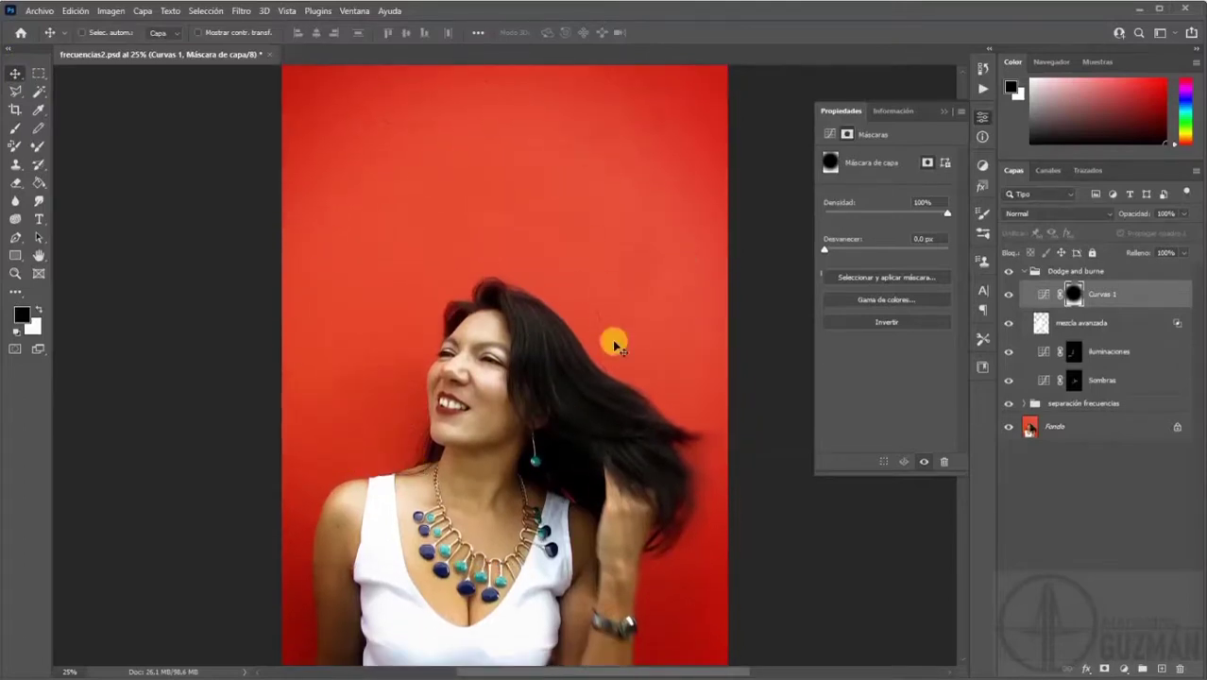
scroll(542, 484, "down", 3)
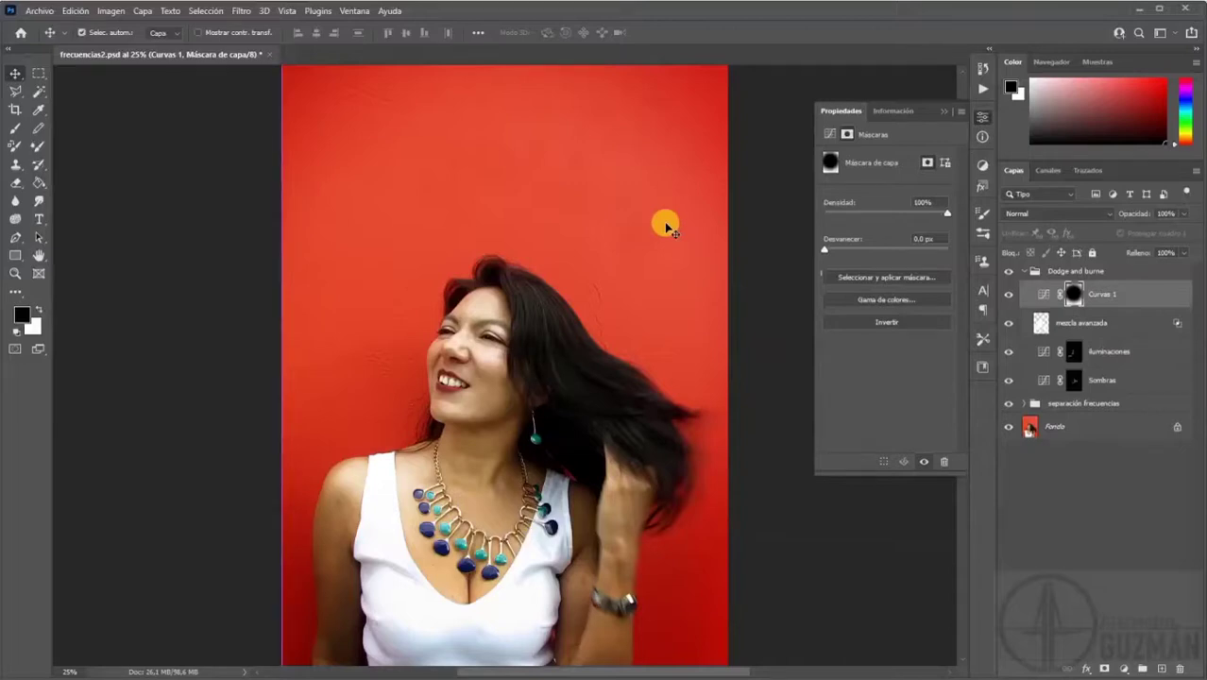
key("ctrl+s")
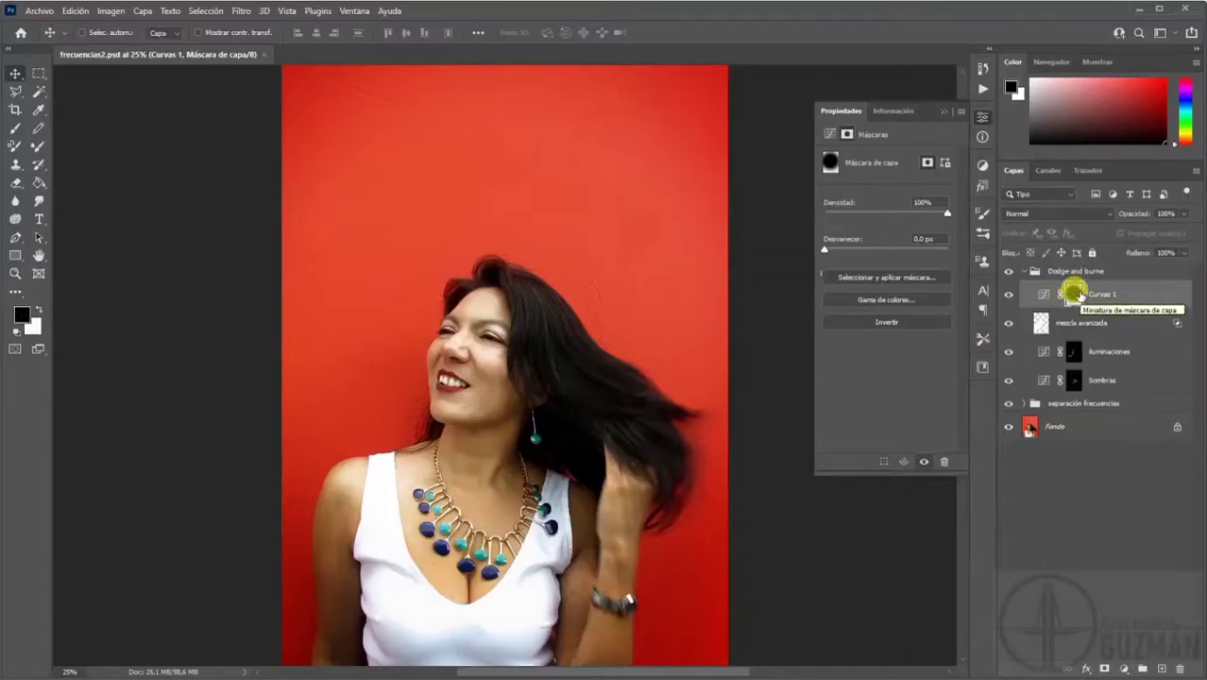
Add a Color Lookup adjustment layer with the Crisp_Warm.look 3D LUT at 50% opacity and compare the image with and without it.
left_click(984, 166)
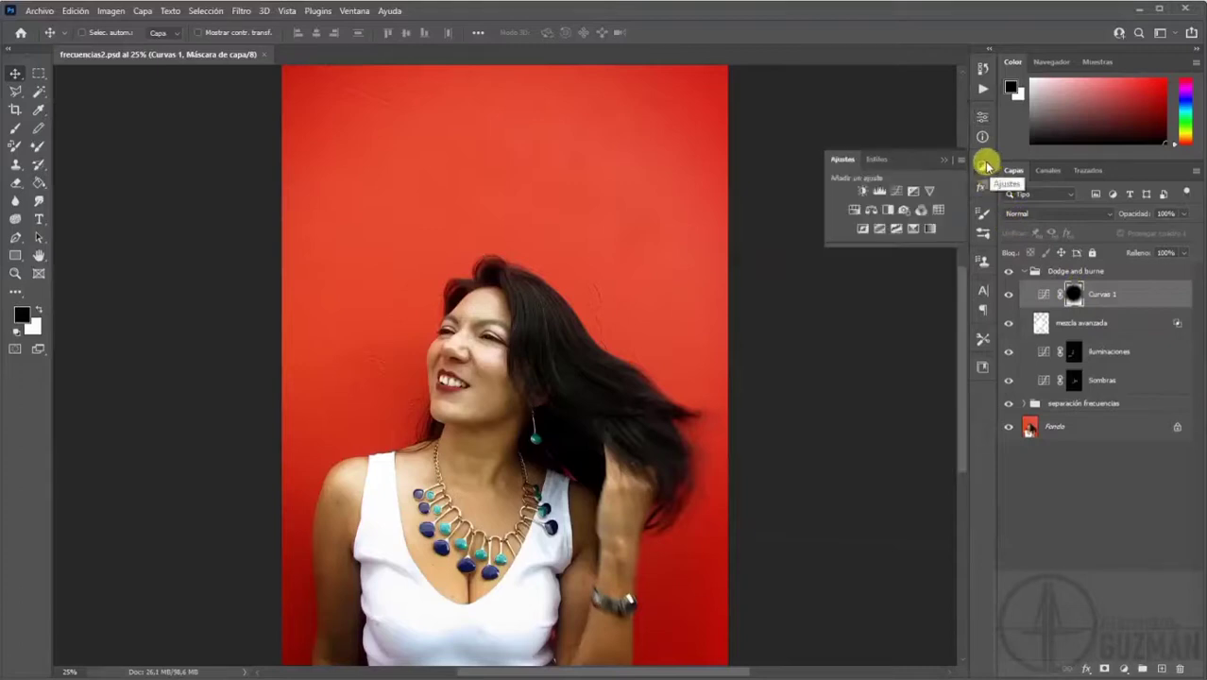
left_click(944, 212)
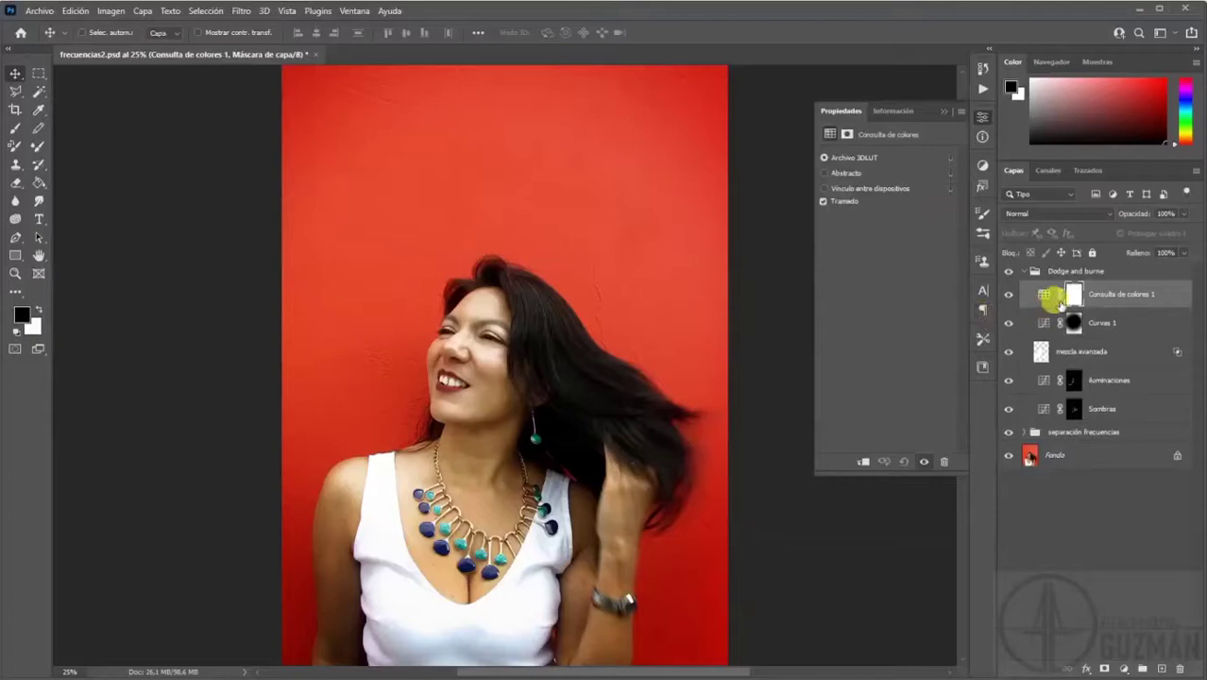
left_click(949, 162)
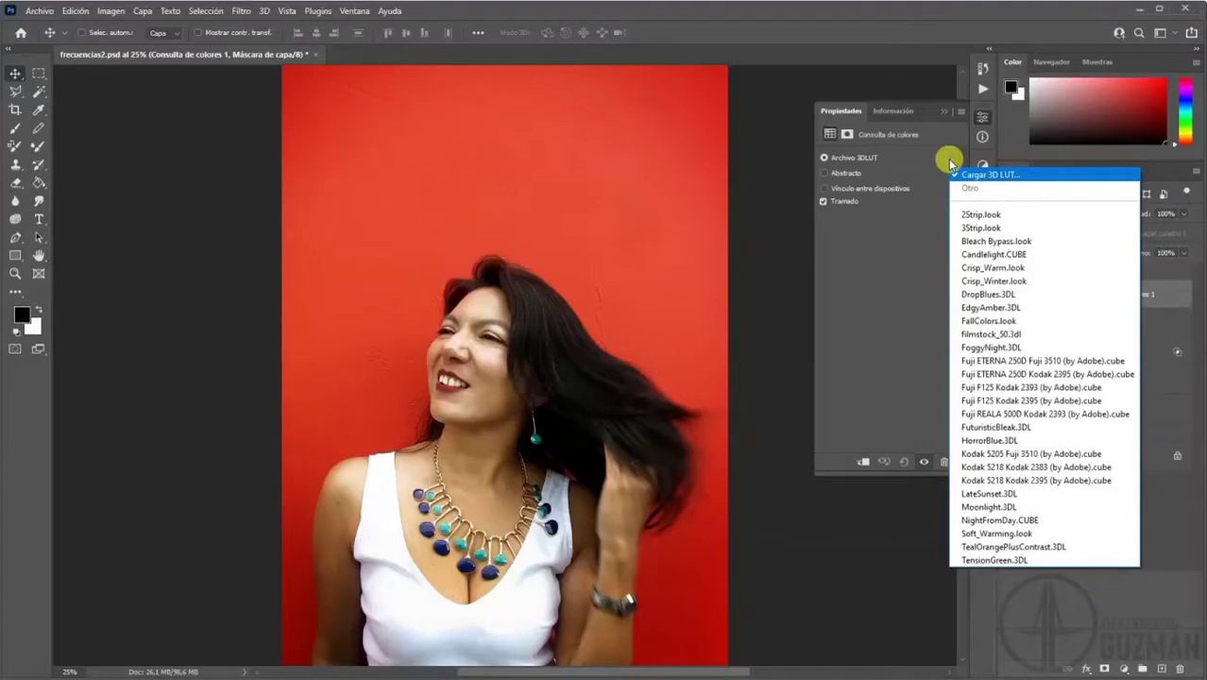
left_click(996, 255)
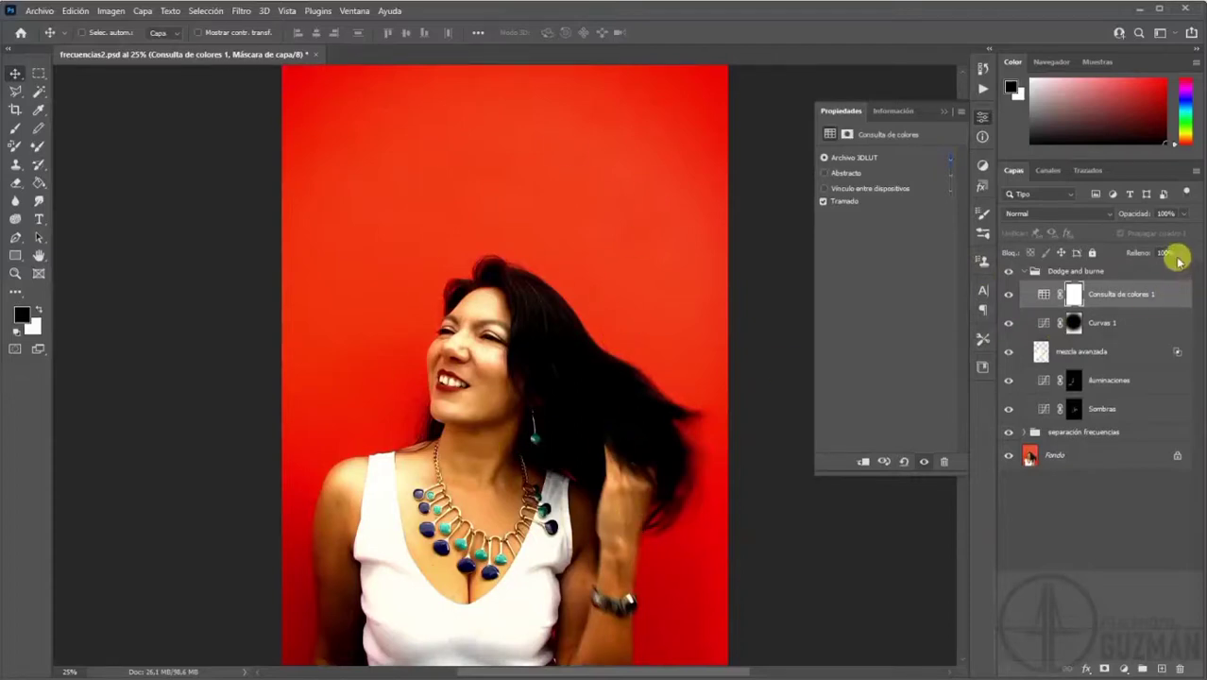
left_click_drag(1183, 231, 1153, 232)
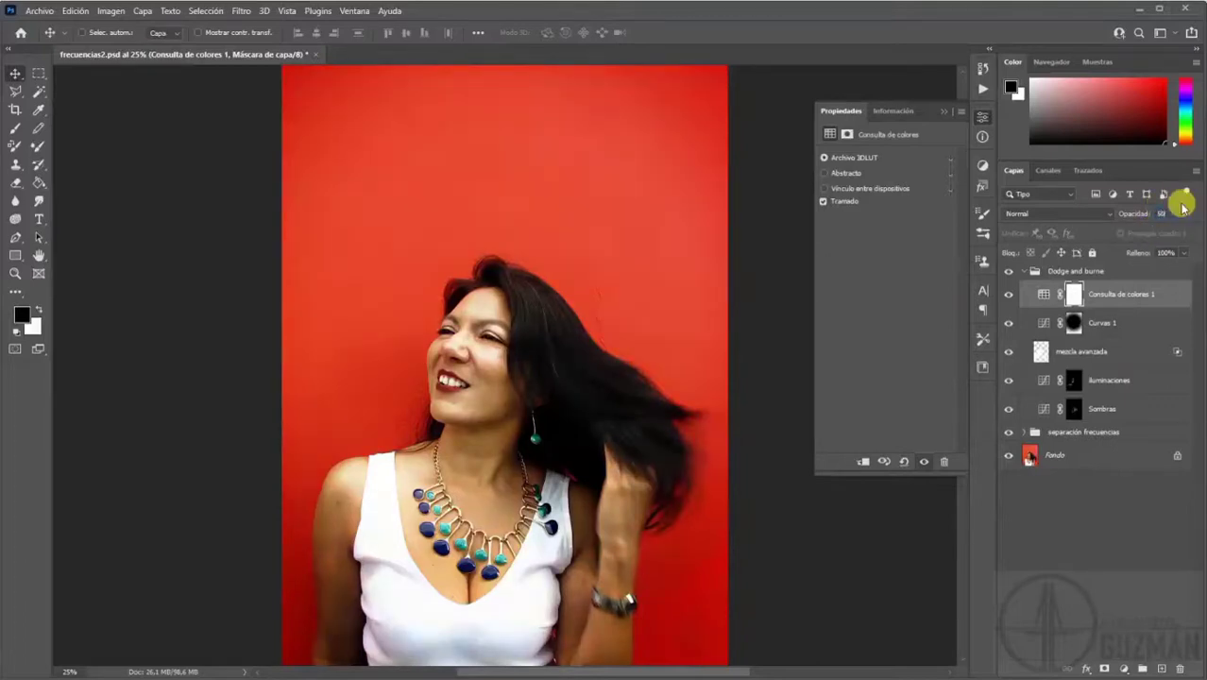
left_click(1007, 295)
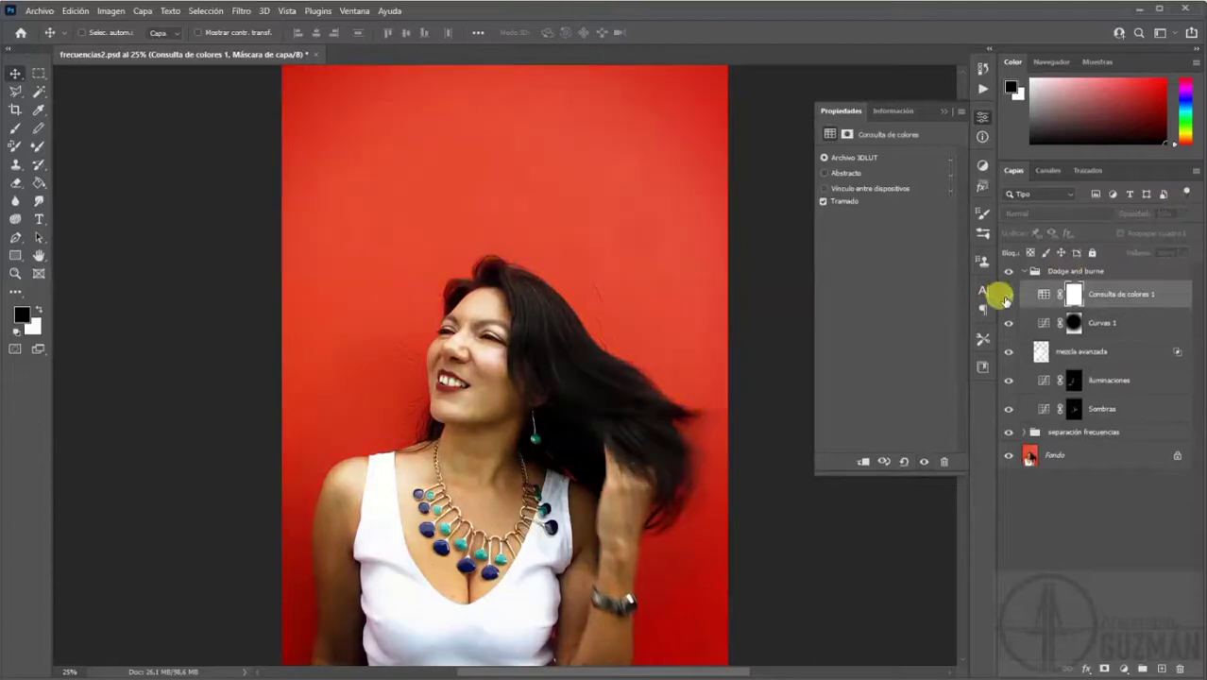
left_click(1006, 295)
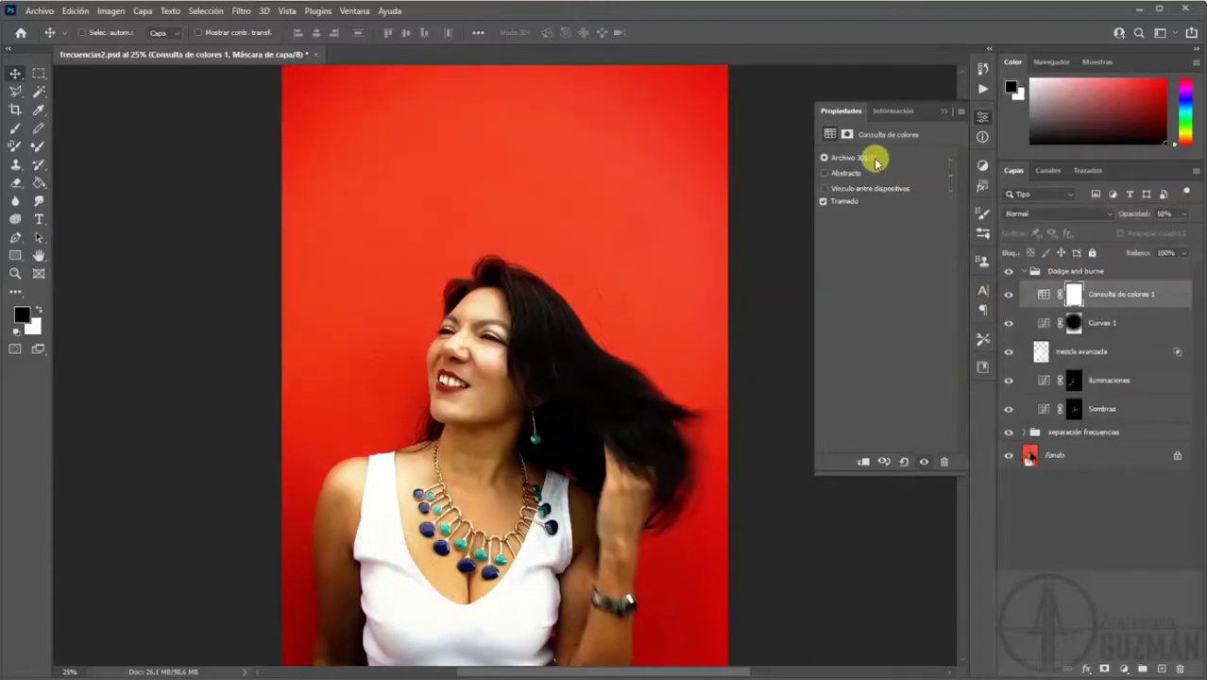
Try the Moonlight.3DL LUT on the Color Lookup layer and replace it with FoggyNight.3DL.
left_click(950, 160)
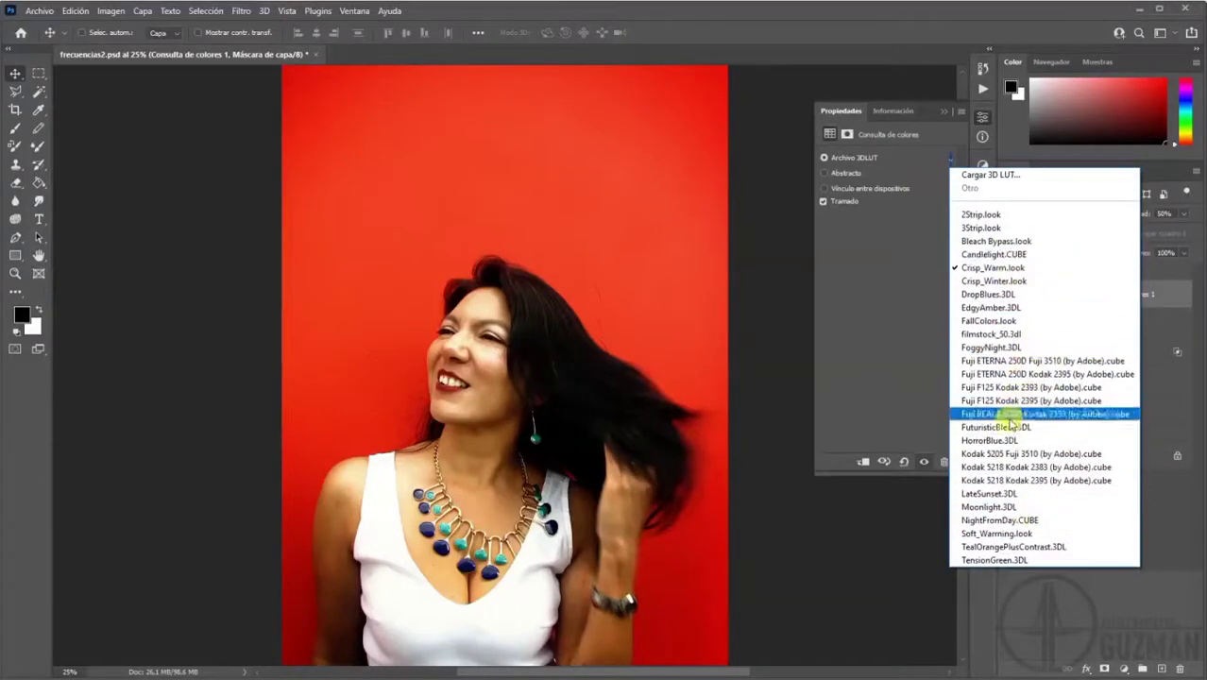
left_click(1009, 511)
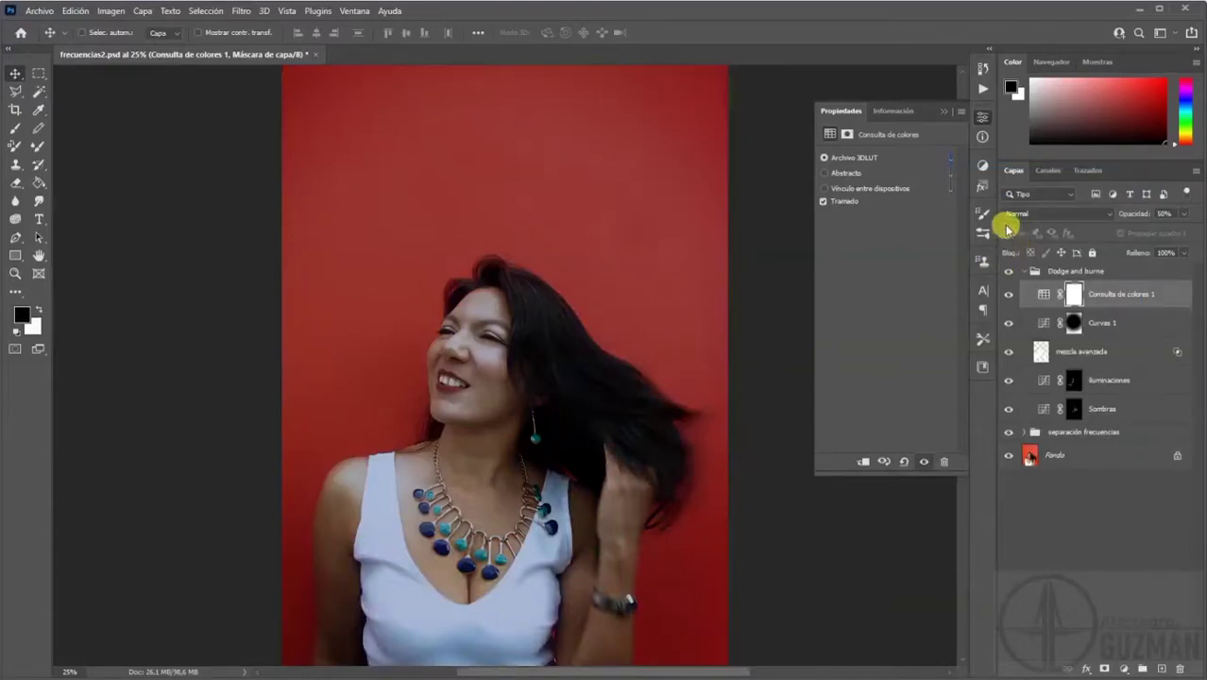
left_click(950, 160)
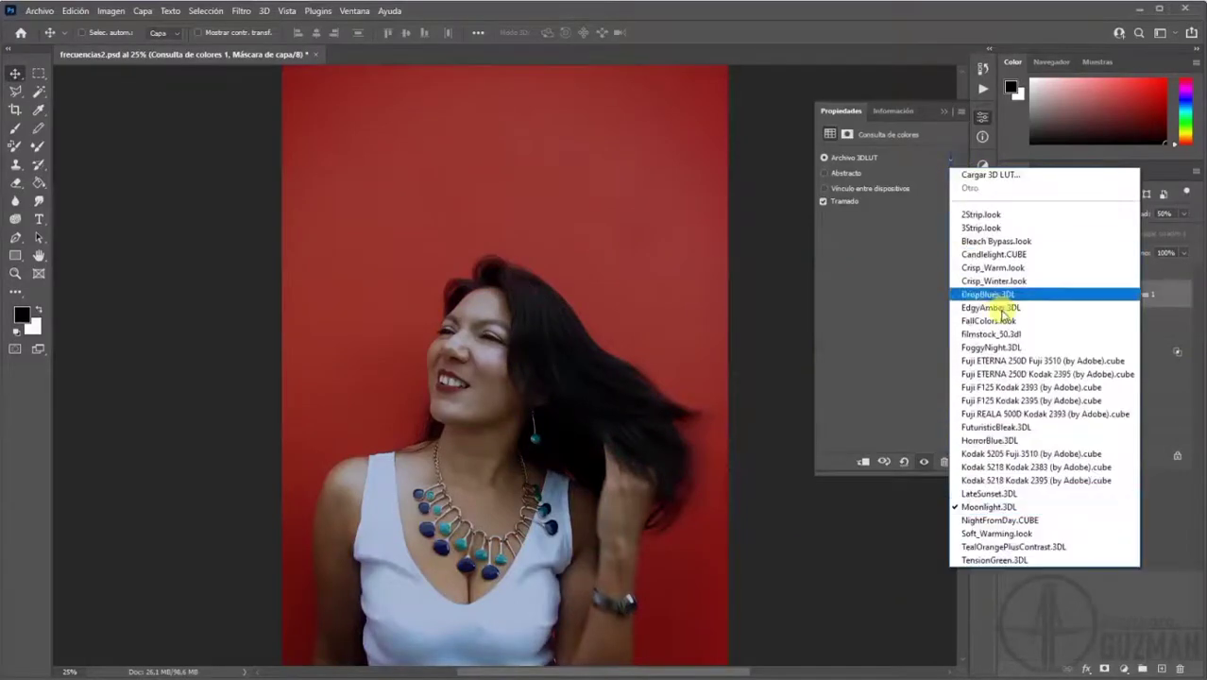
left_click(1010, 351)
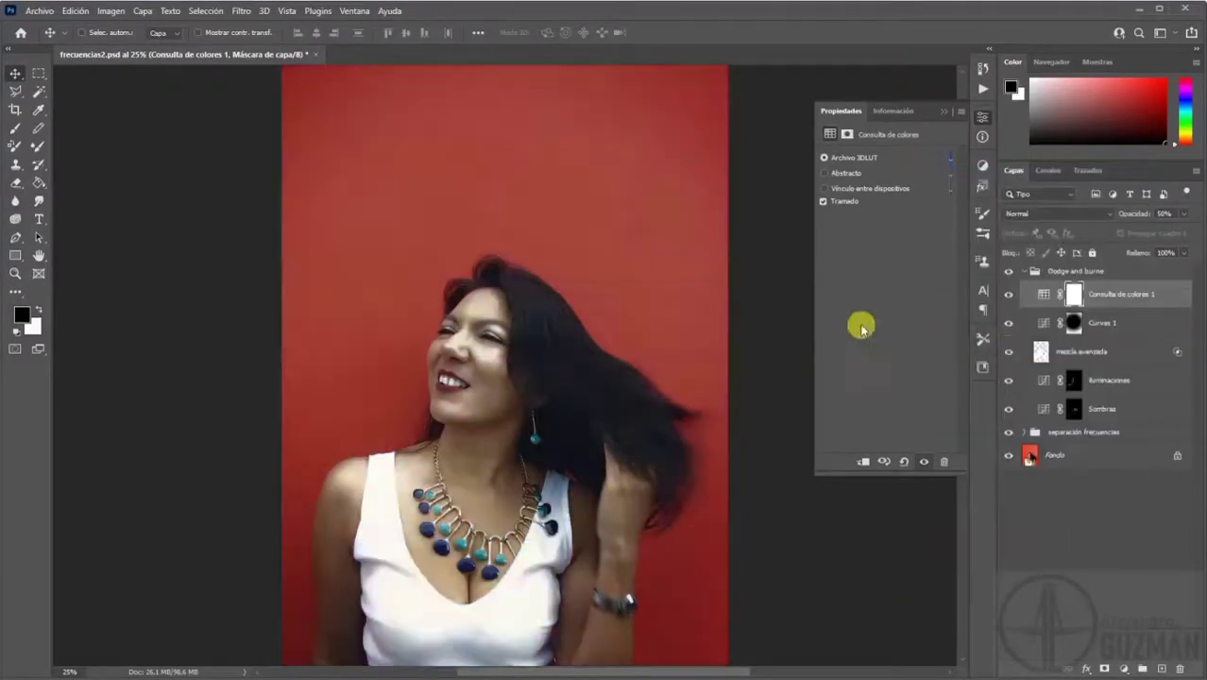
Try the 3Strip.look LUT on the Color Lookup layer, replace it with Crisp_Warm.look and lower the layer's opacity to 39%.
left_click(950, 161)
left_click(984, 226)
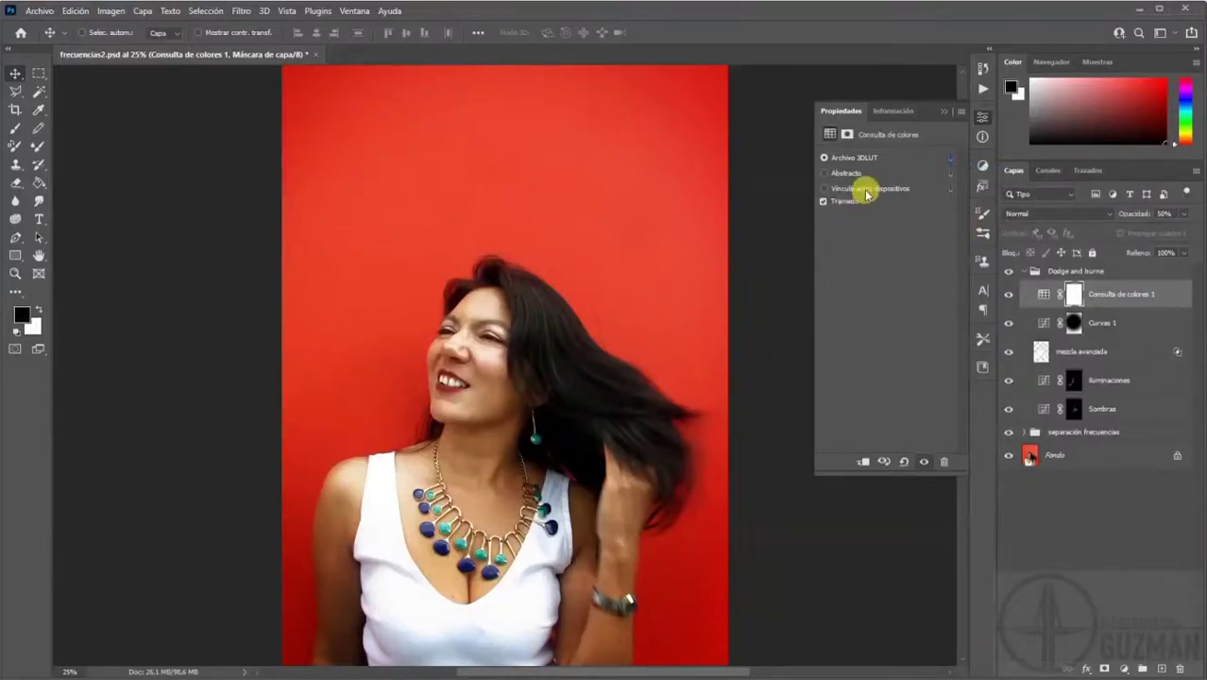
left_click(950, 161)
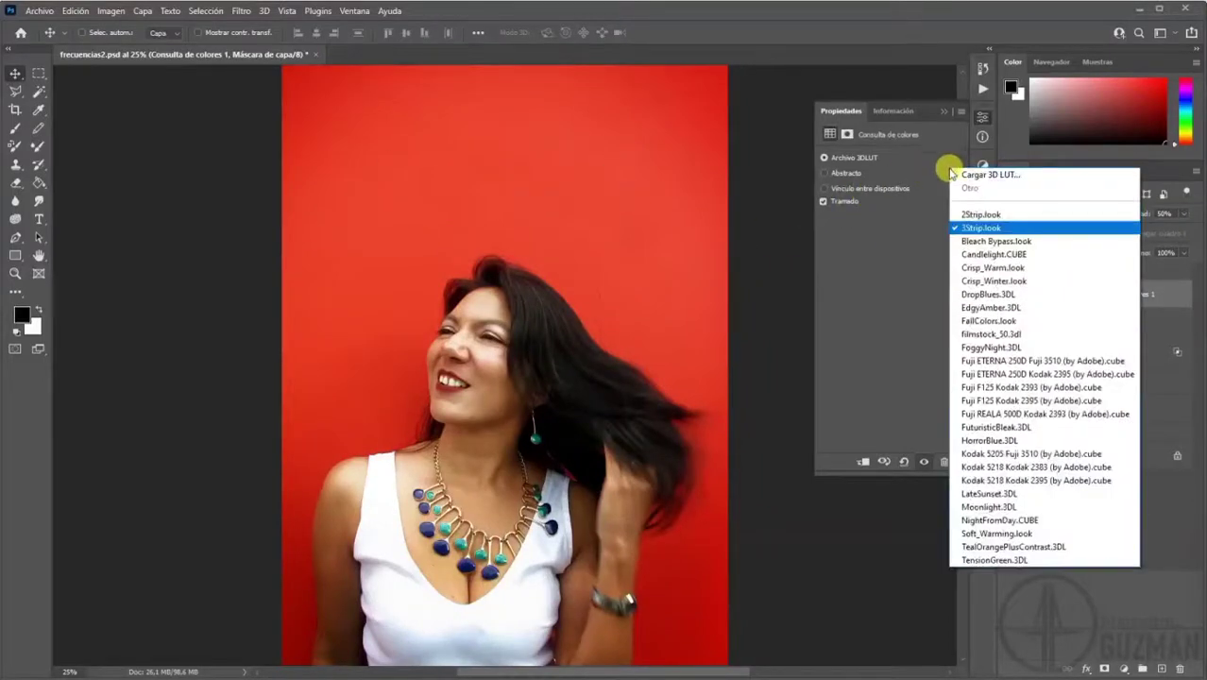
left_click(978, 271)
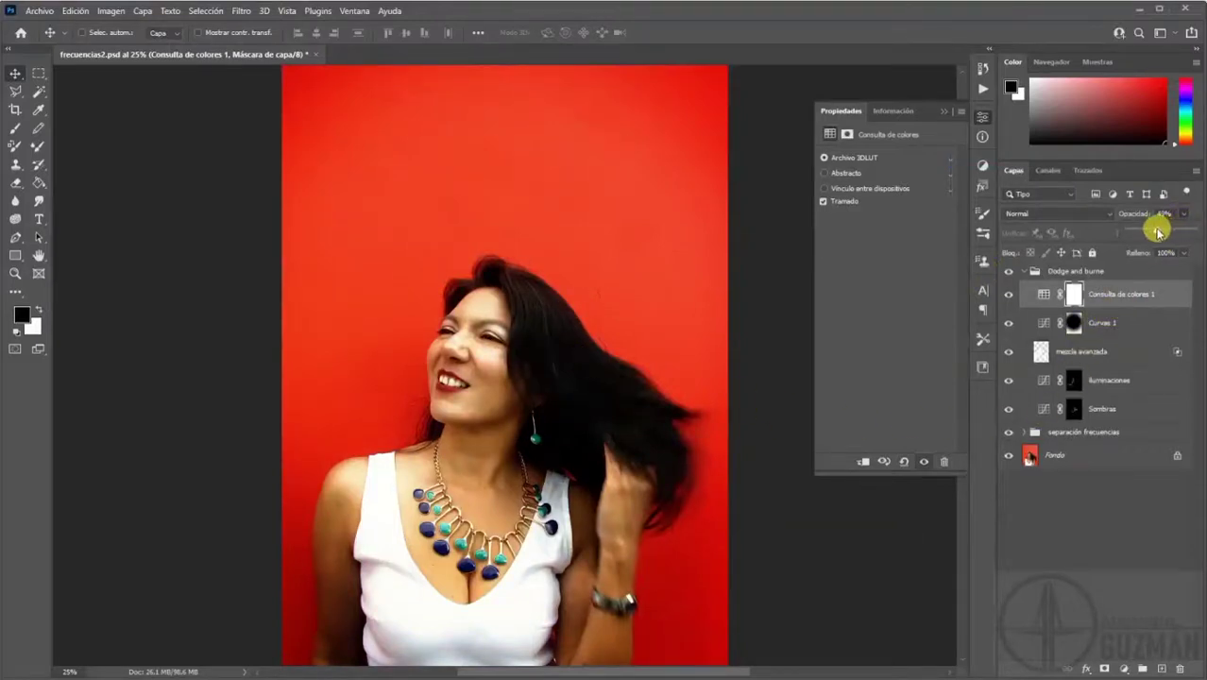
Try the Darken (Oscurecer) blend mode on the Color Lookup layer and compare the portrait with and without the layer.
left_click(1105, 214)
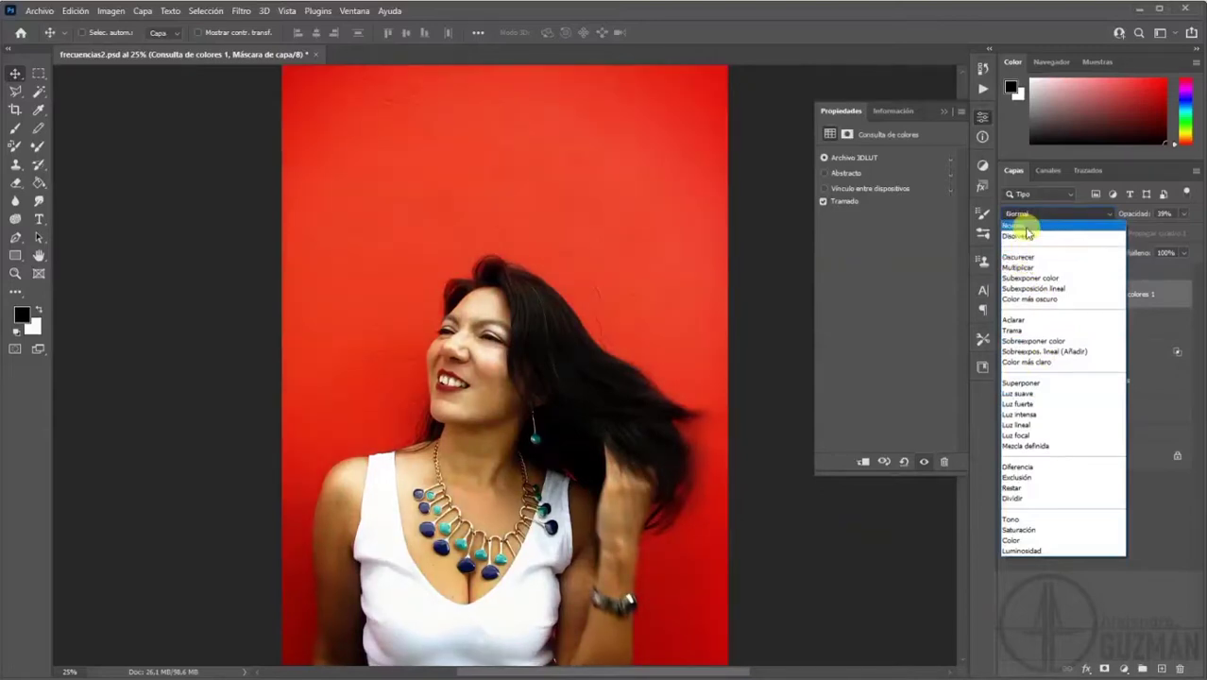
left_click(1029, 226)
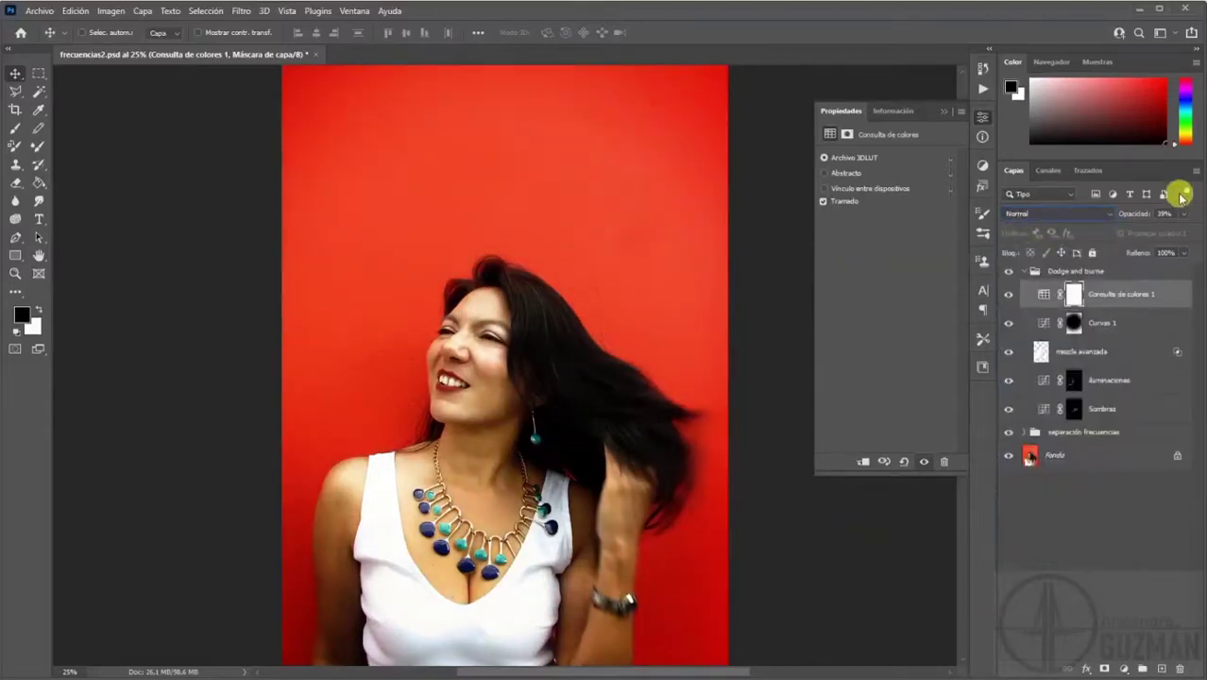
key("shift+plus")
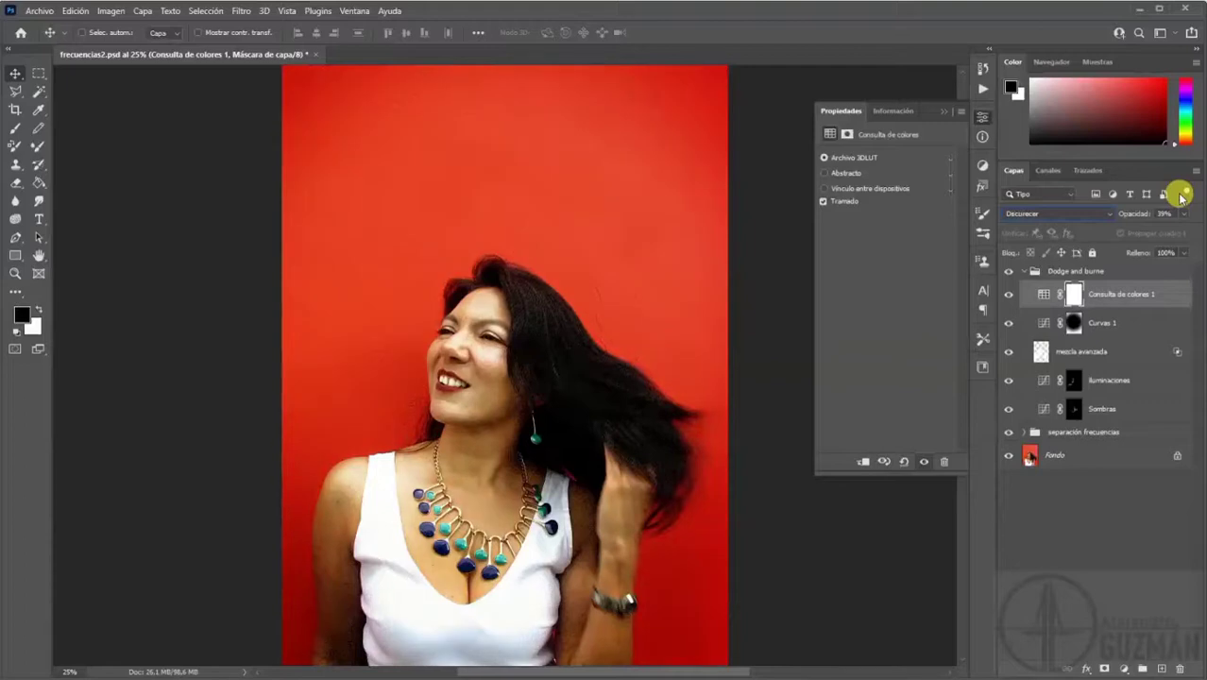
left_click(1008, 294)
left_click(1008, 294)
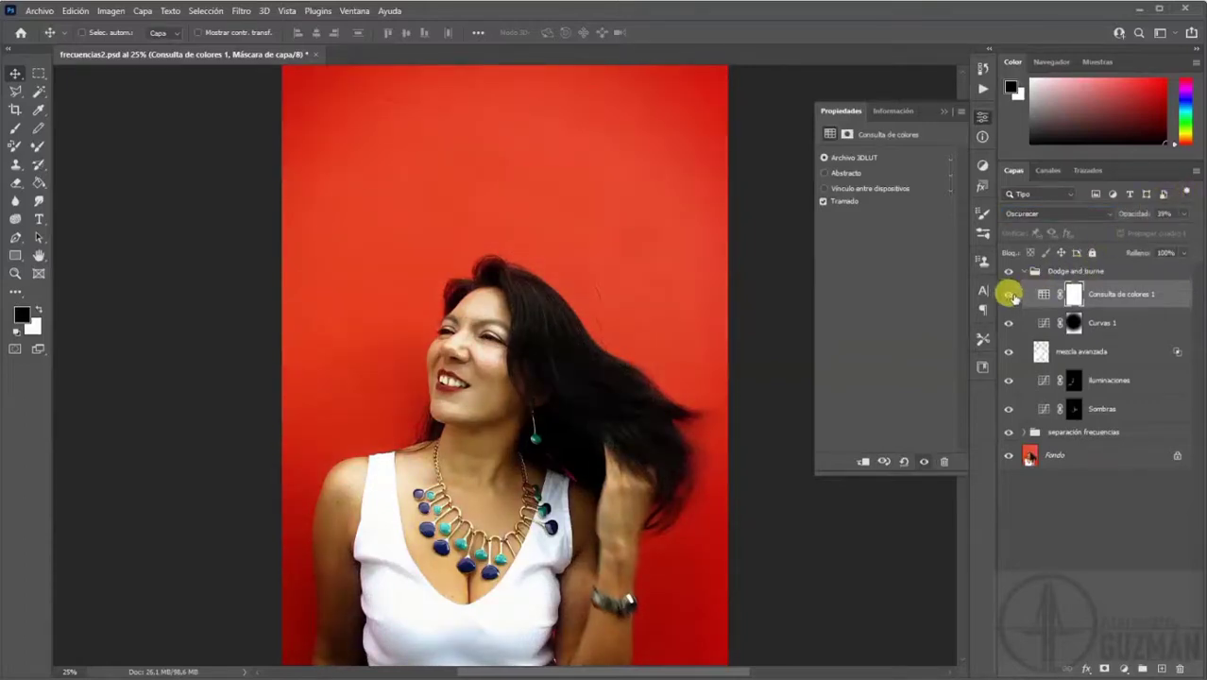
Try the remaining darkening blend modes on the Color Lookup layer, from Multiply through Color Burn and Linear Burn to Darker Color.
left_click(1103, 215)
key("Escape")
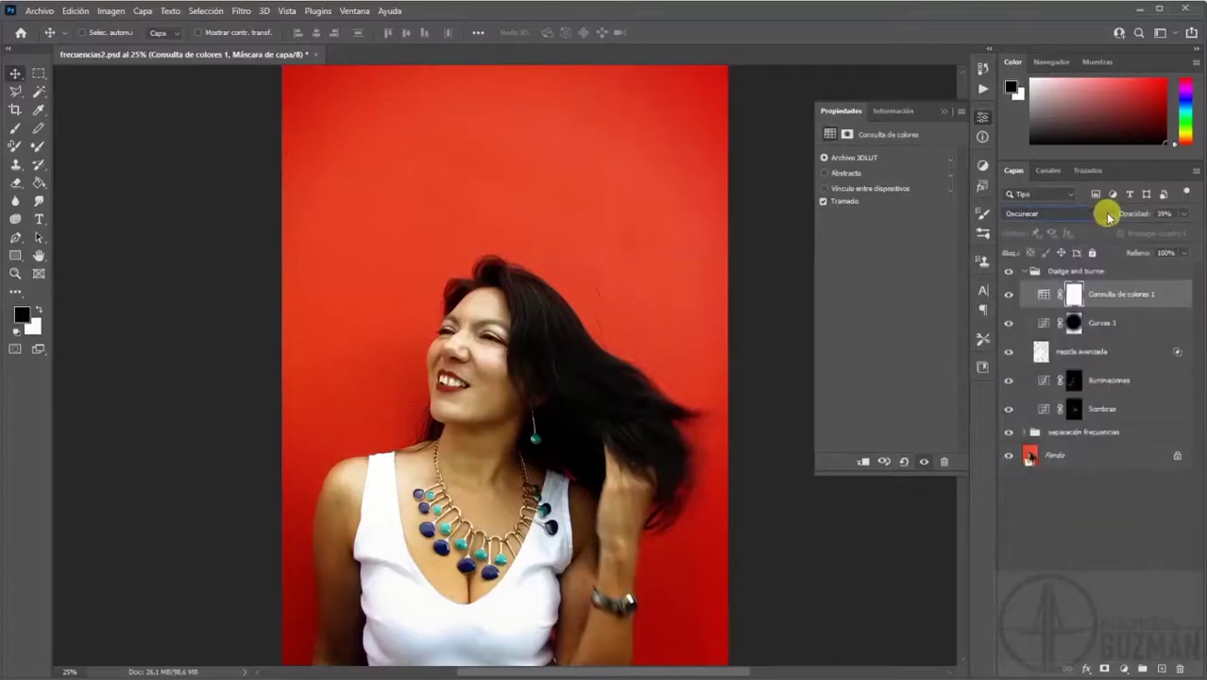
key("shift+plus")
key("shift+minus")
key("shift+plus")
key("shift+plus")
key("shift+minus")
key("shift+plus")
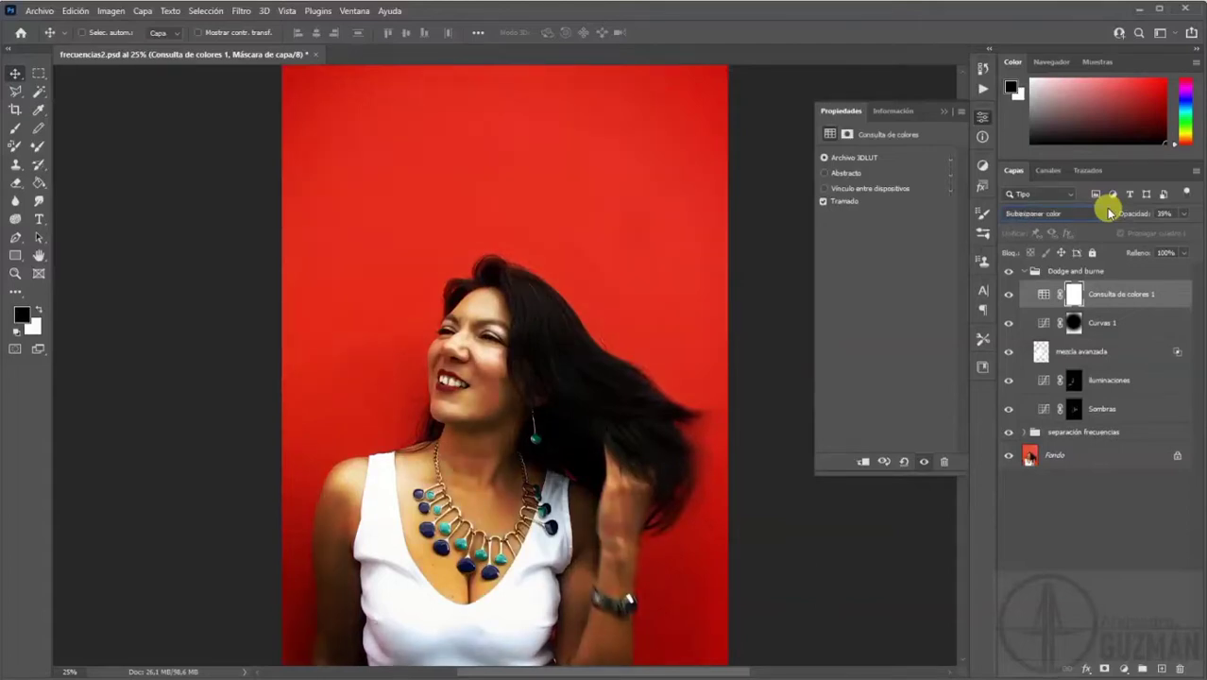
key("shift+plus")
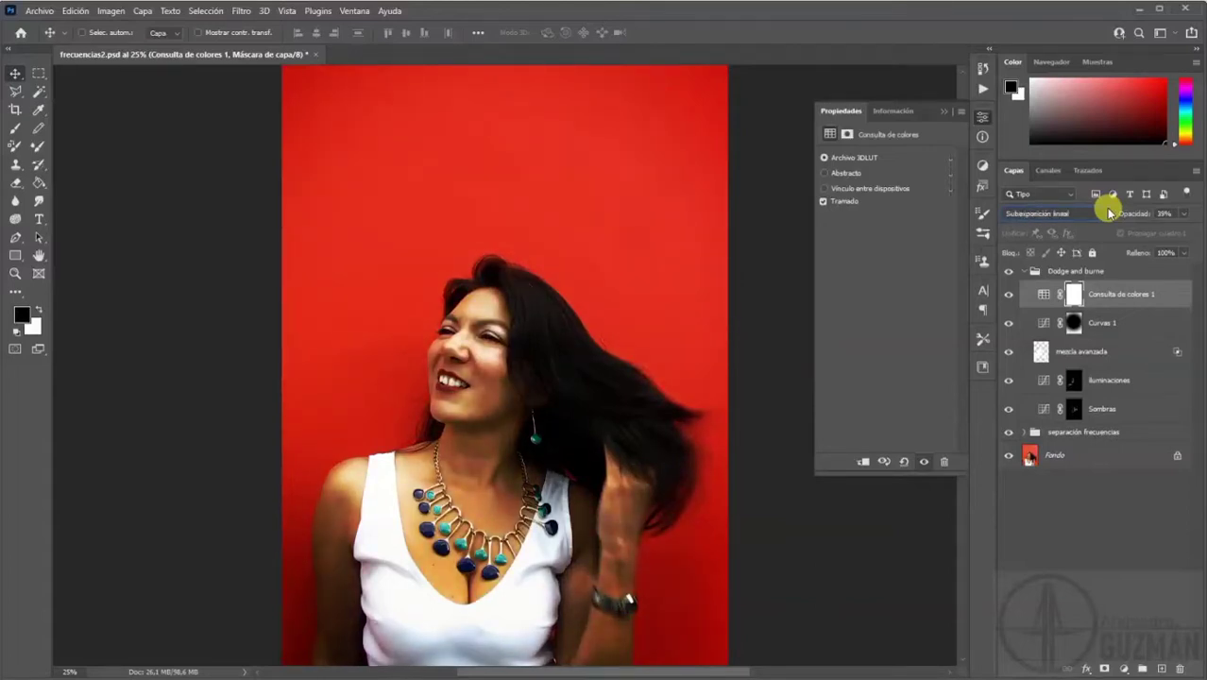
key("shift+plus")
key("shift+minus")
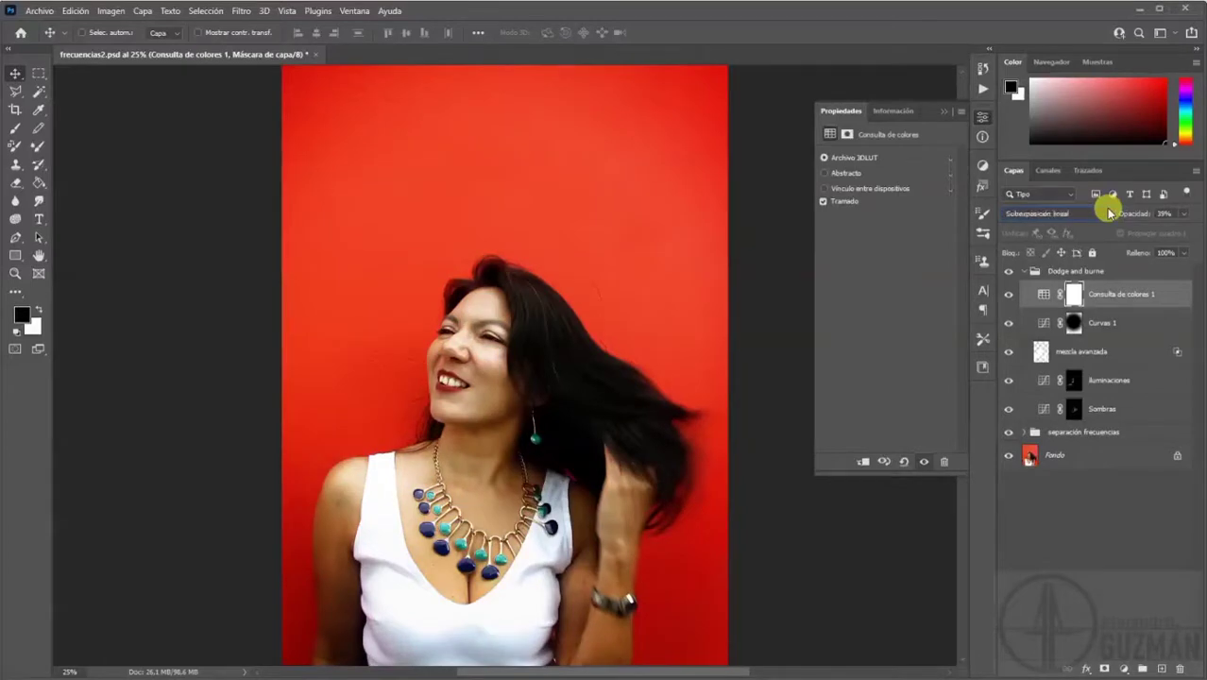
key("shift+plus")
key("shift+minus")
key("shift+plus")
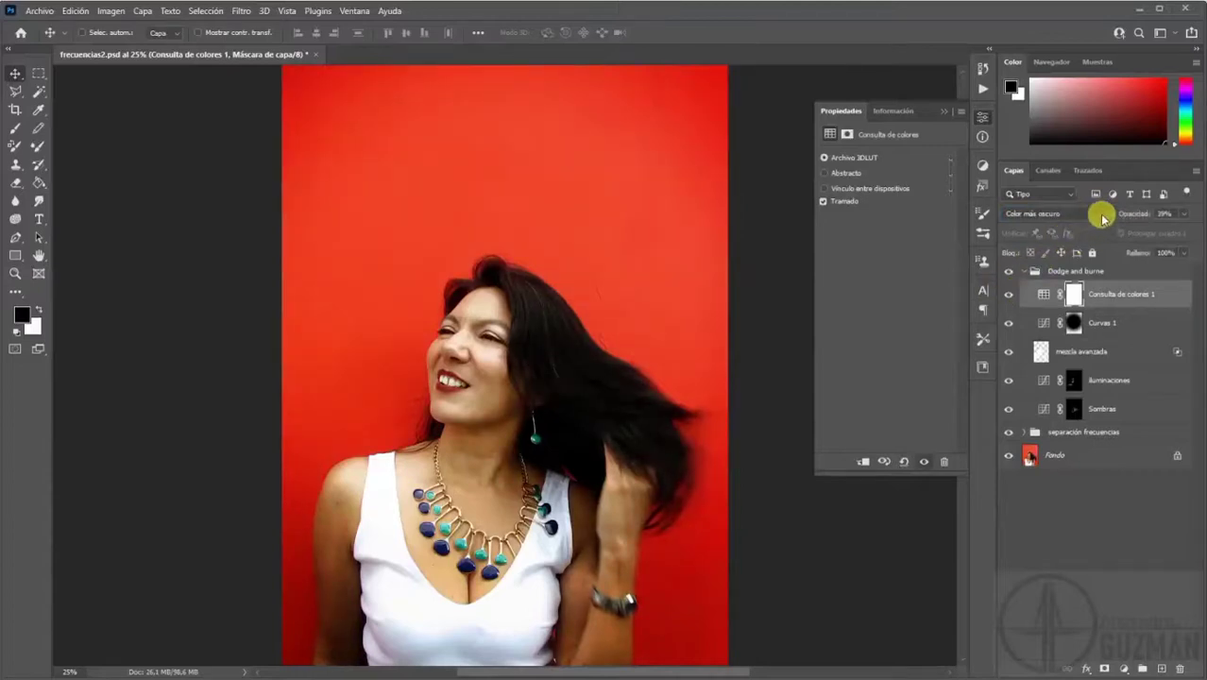
Set the Color Lookup layer's blend mode to Overlay (Superponer) and compare the portrait with and without the layer.
left_click(1099, 213)
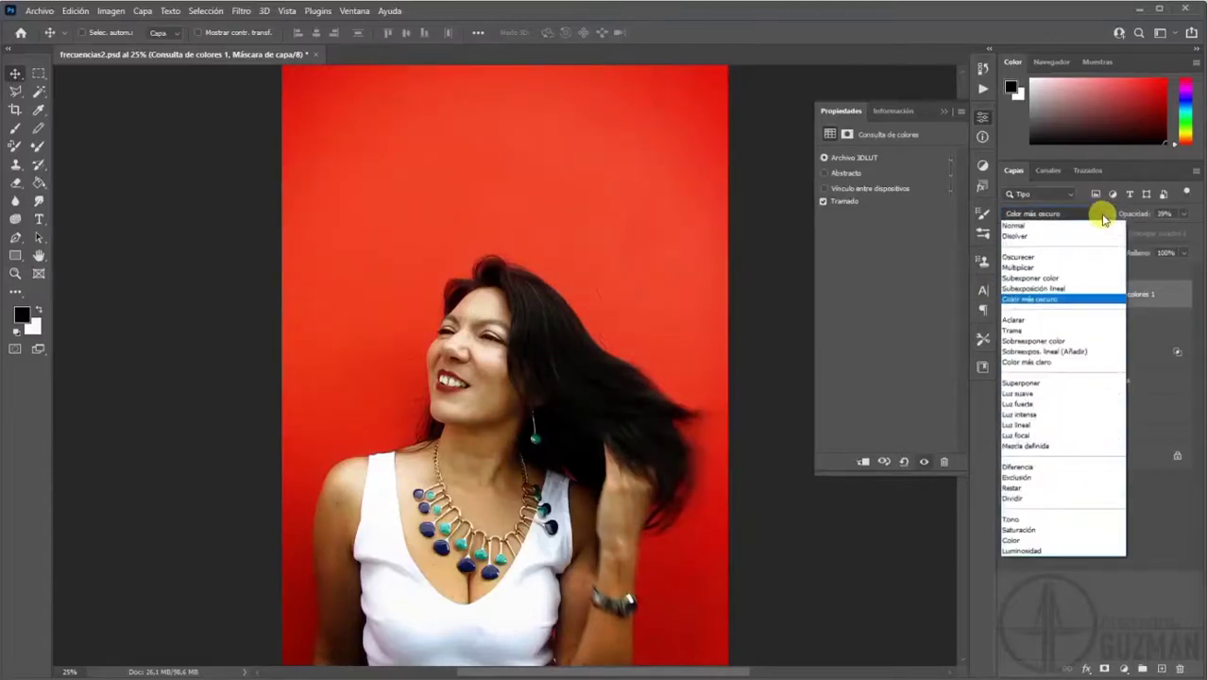
left_click(1045, 384)
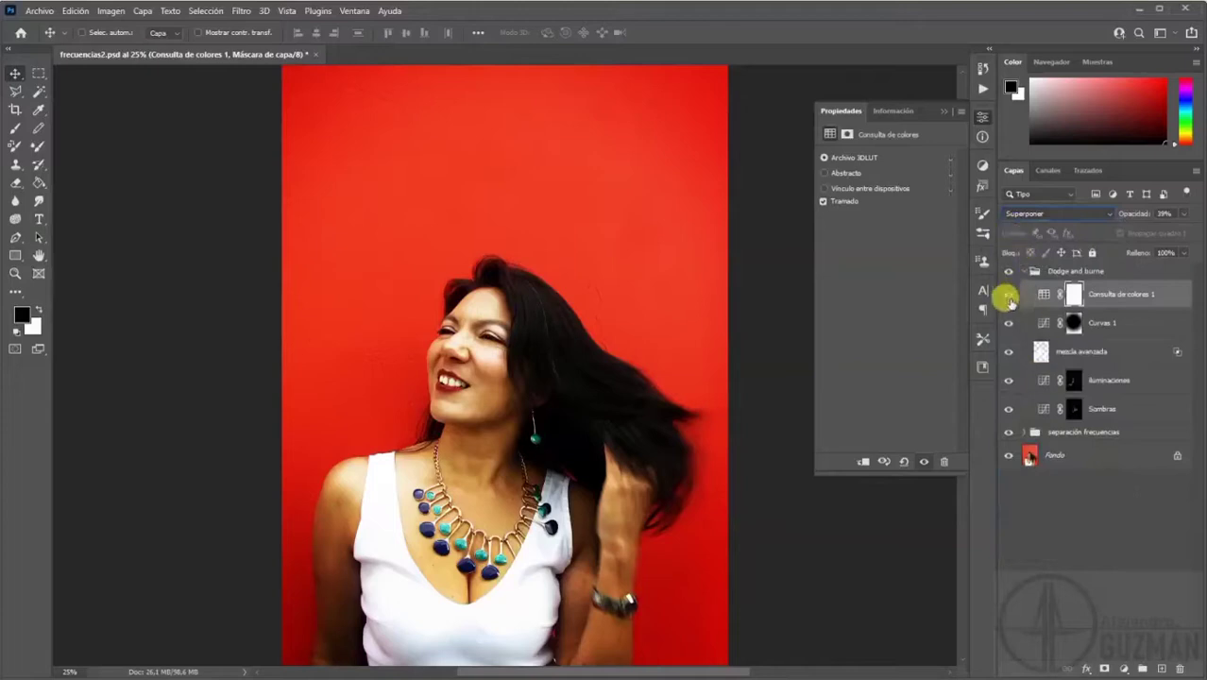
left_click(1007, 295)
left_click(1008, 296)
left_click(1008, 296)
left_click(1008, 296)
Reduce the Color Lookup layer's opacity to 20% and save the document.
left_click_drag(1173, 214, 1158, 213)
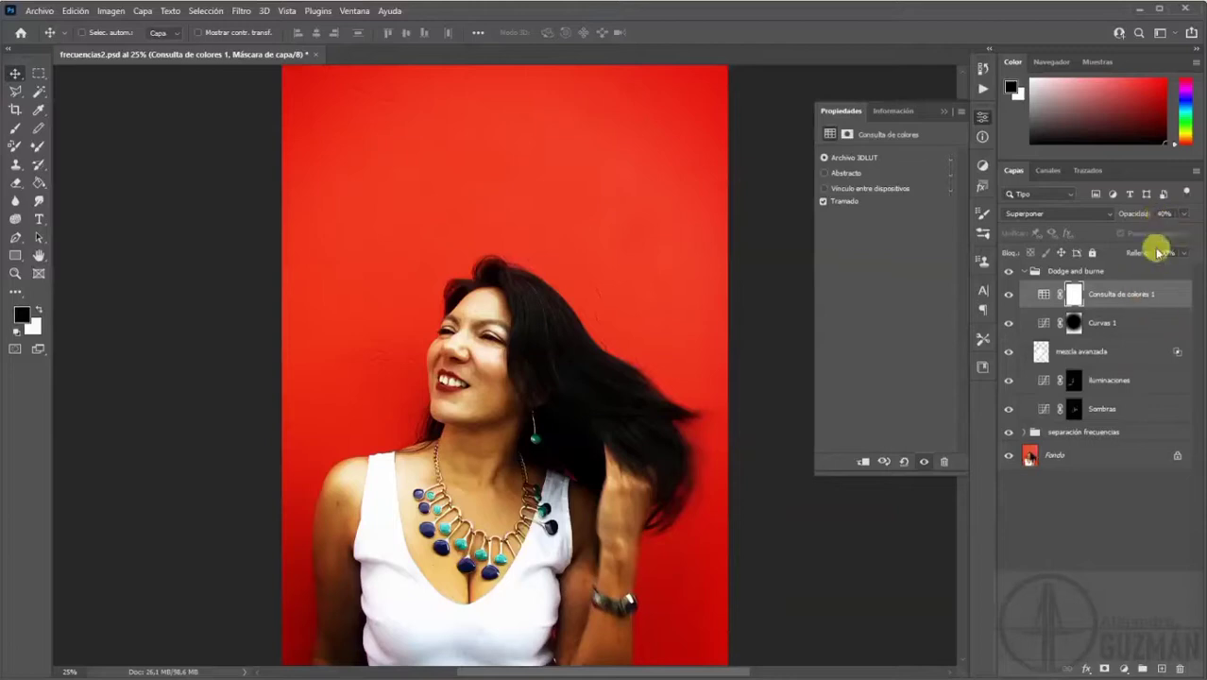
type("20")
key("Return")
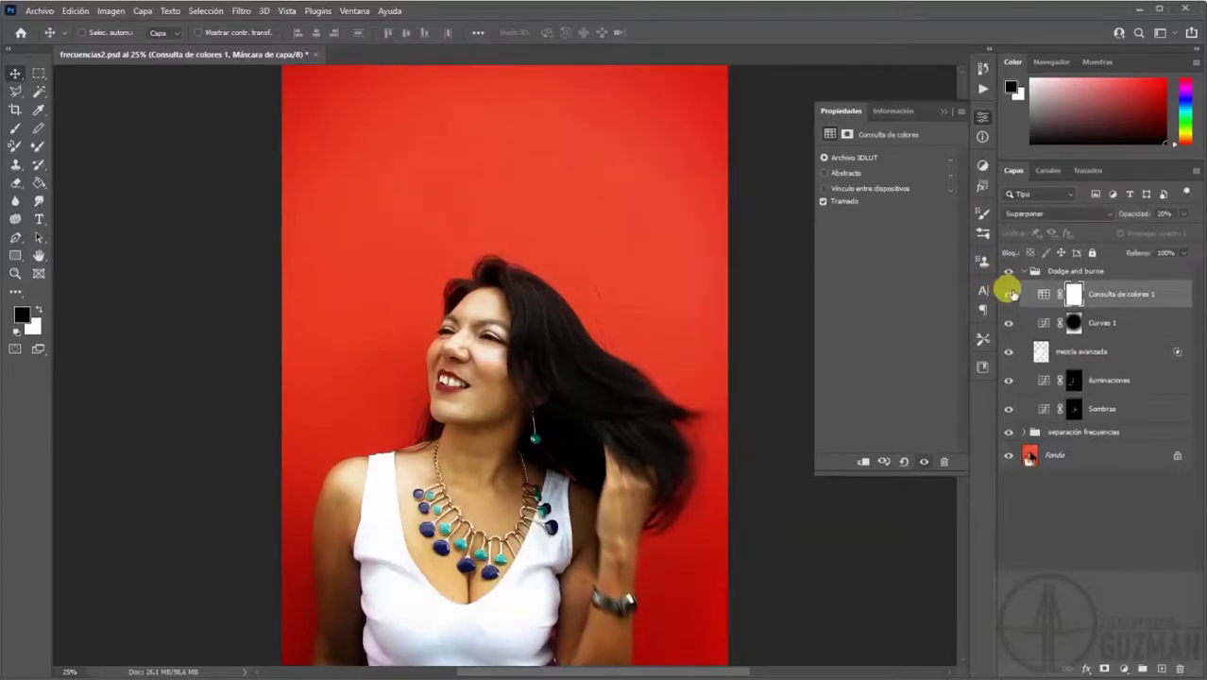
key("ctrl+s")
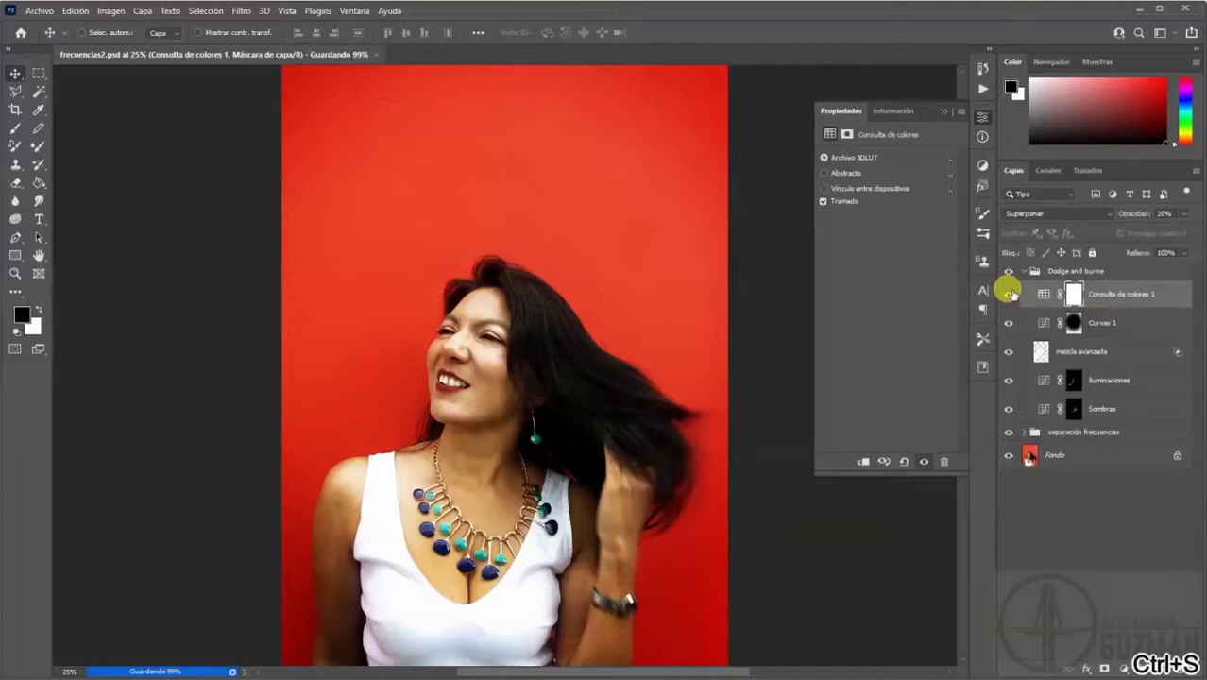